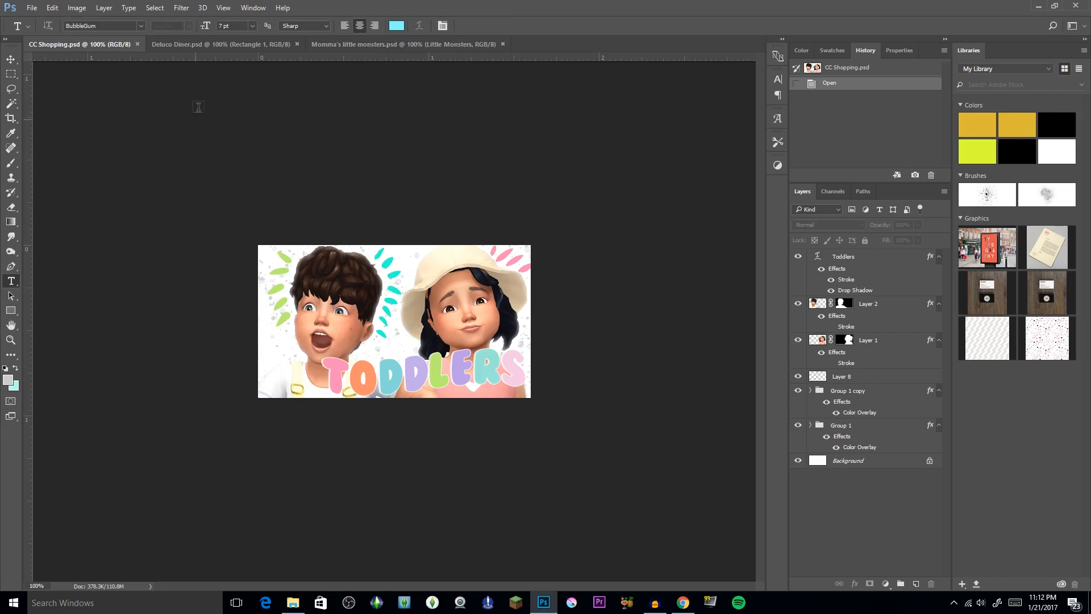
Step: Create a new document from the recent 480 x 269 px, 300 ppi custom preset
left_click(41, 12)
left_click(41, 11)
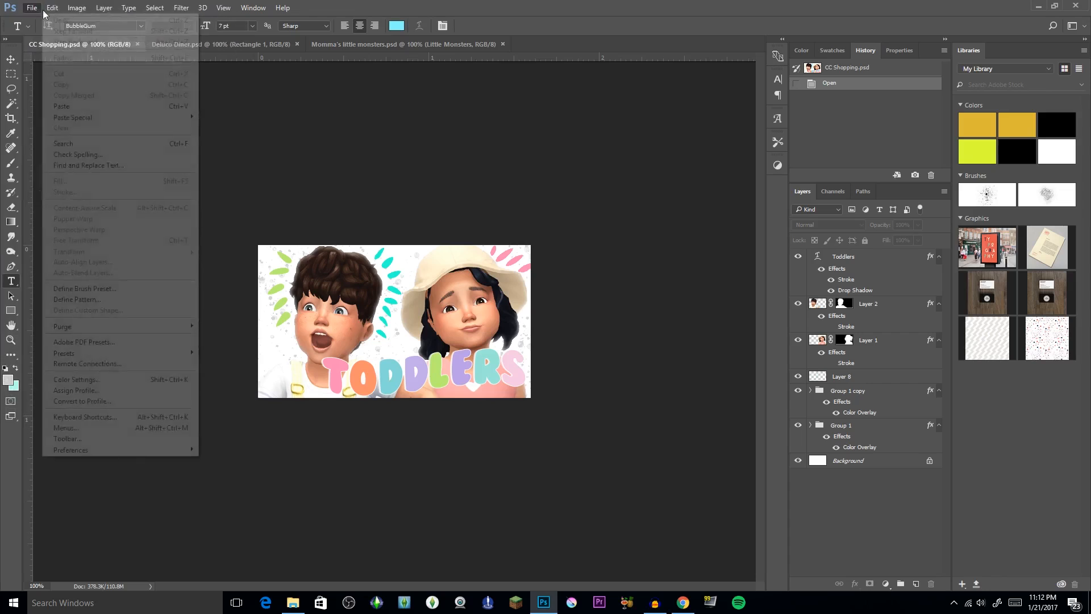
left_click(39, 11)
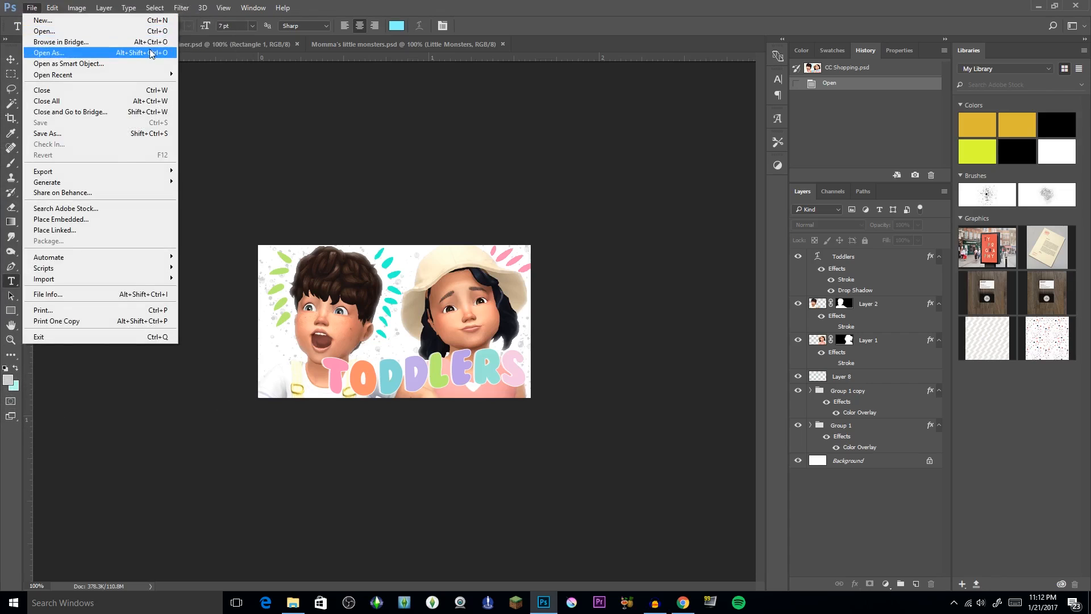
left_click(49, 22)
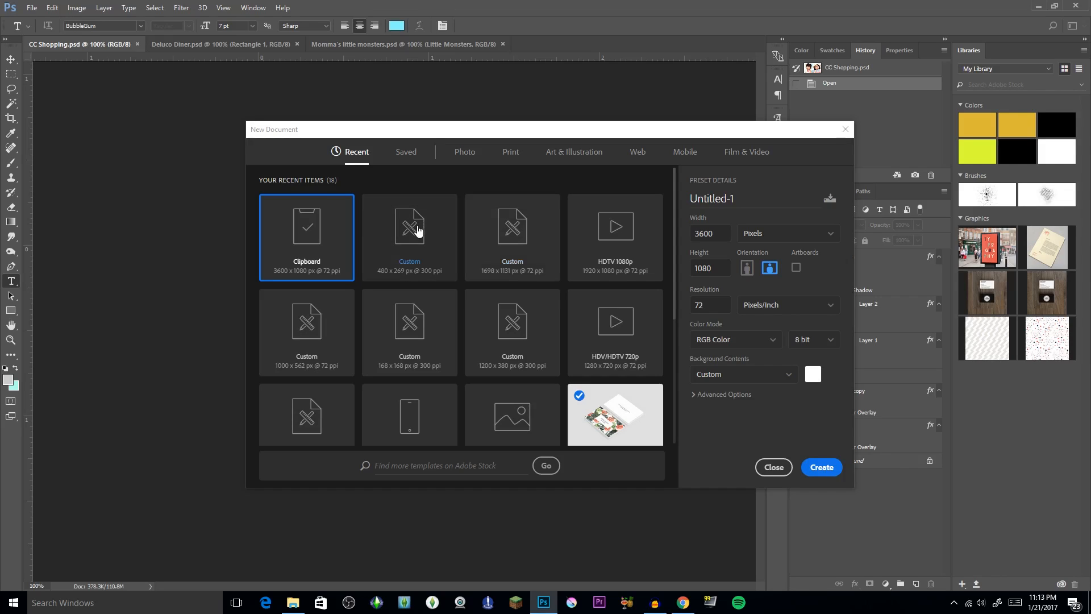
left_click(445, 236)
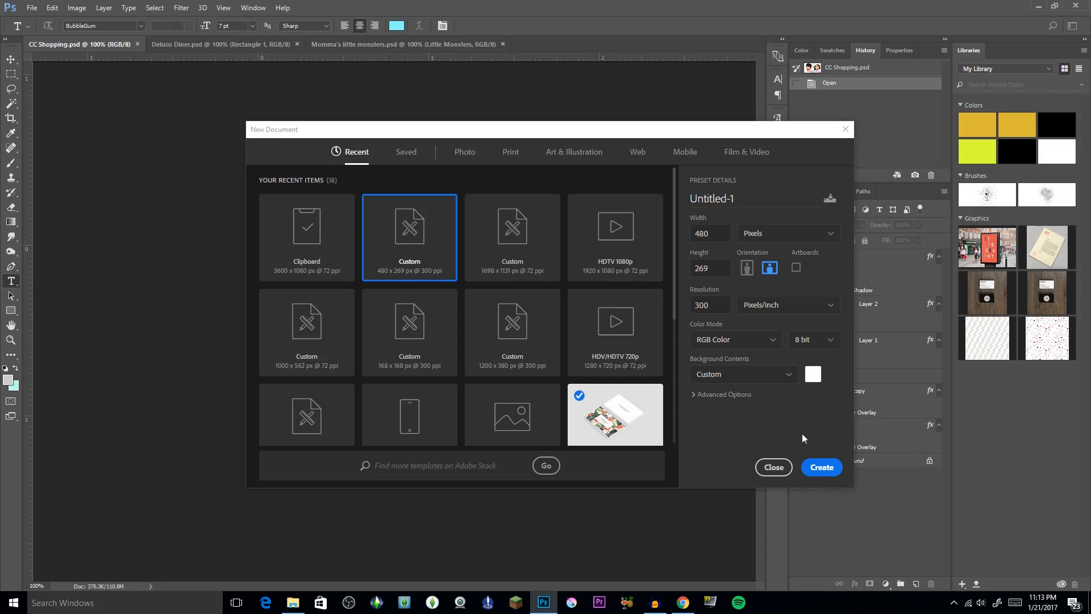
left_click(822, 468)
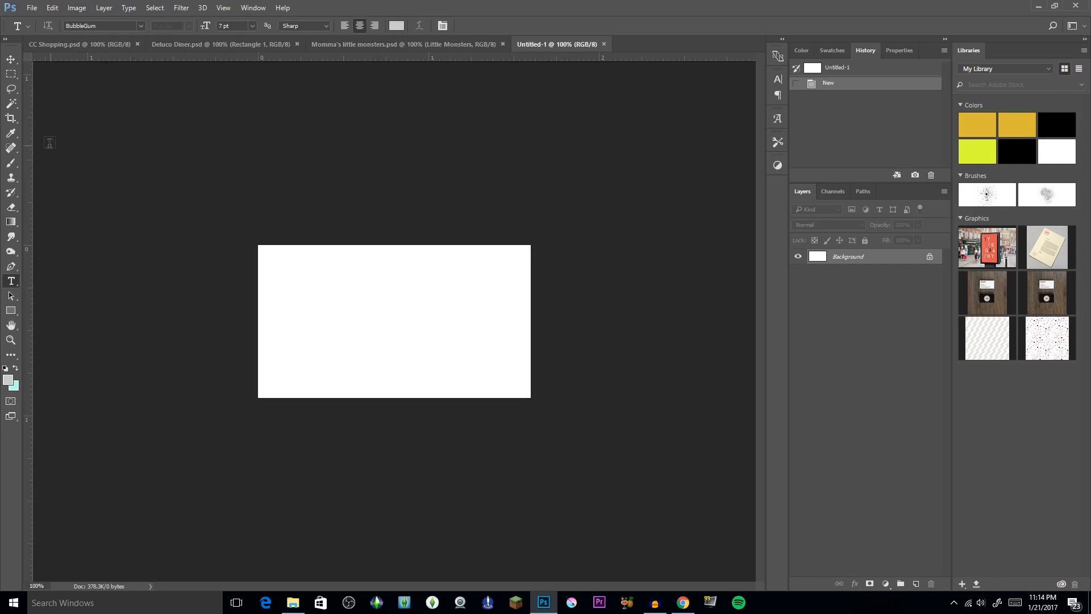
Step: Choose the Brush tool preset "Kyle's Spatter Brushes - Spatter Bot"
left_click(11, 165)
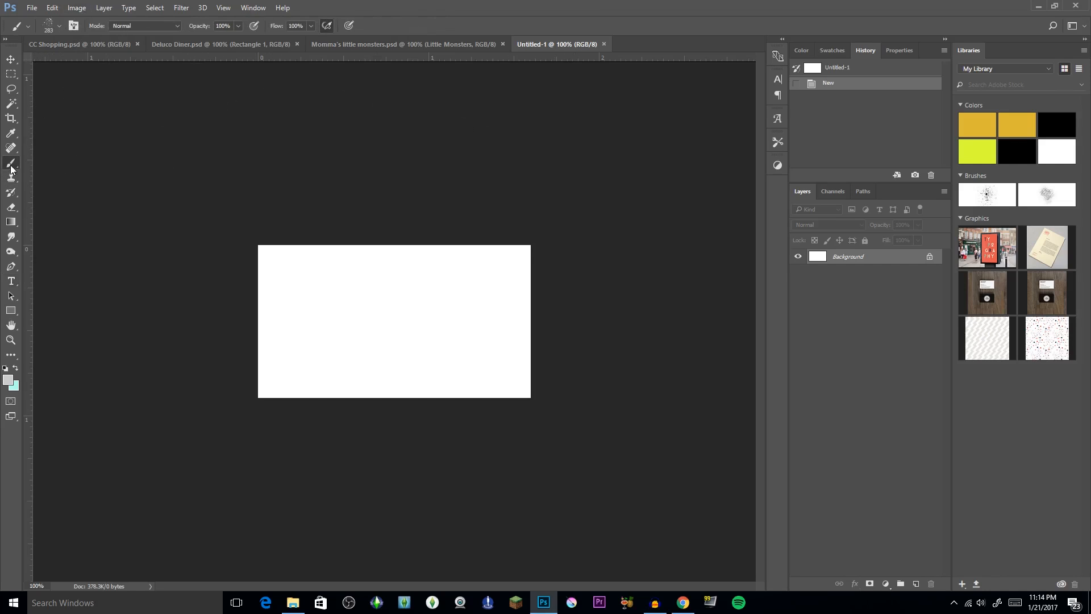
left_click(28, 26)
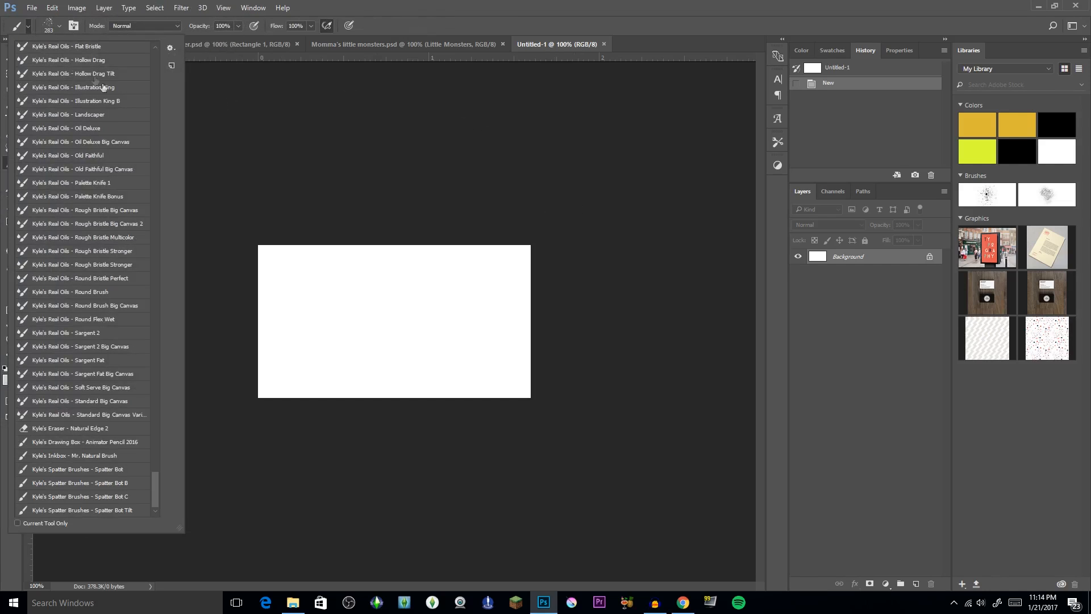
scroll(153, 432, "down", 5)
left_click_drag(157, 419, 166, 205)
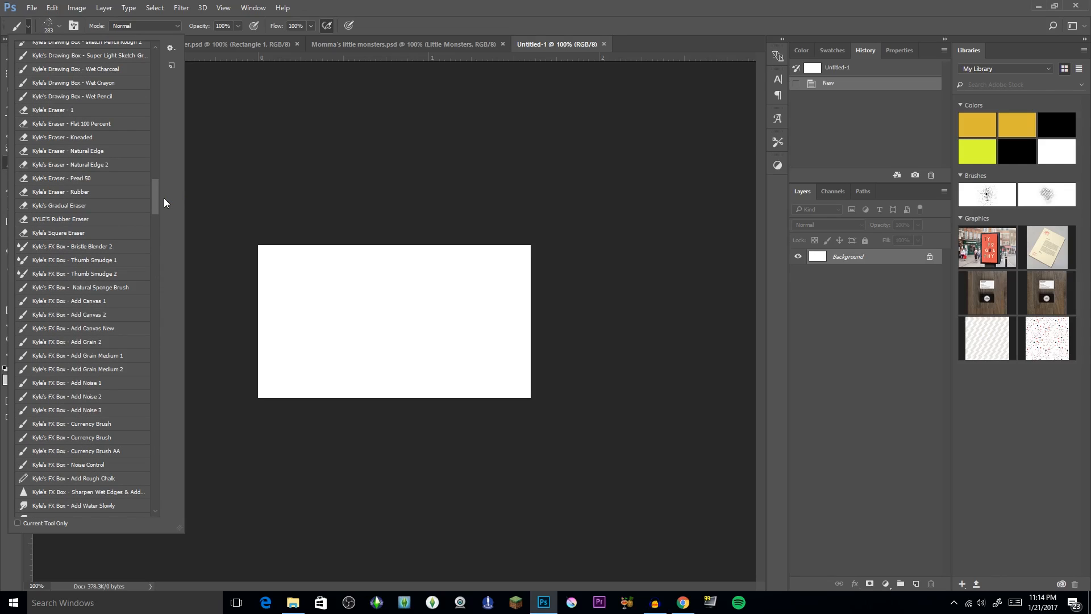
mouse_move(158, 198)
left_mouse_down()
mouse_move(155, 123)
mouse_move(146, 376)
left_mouse_up()
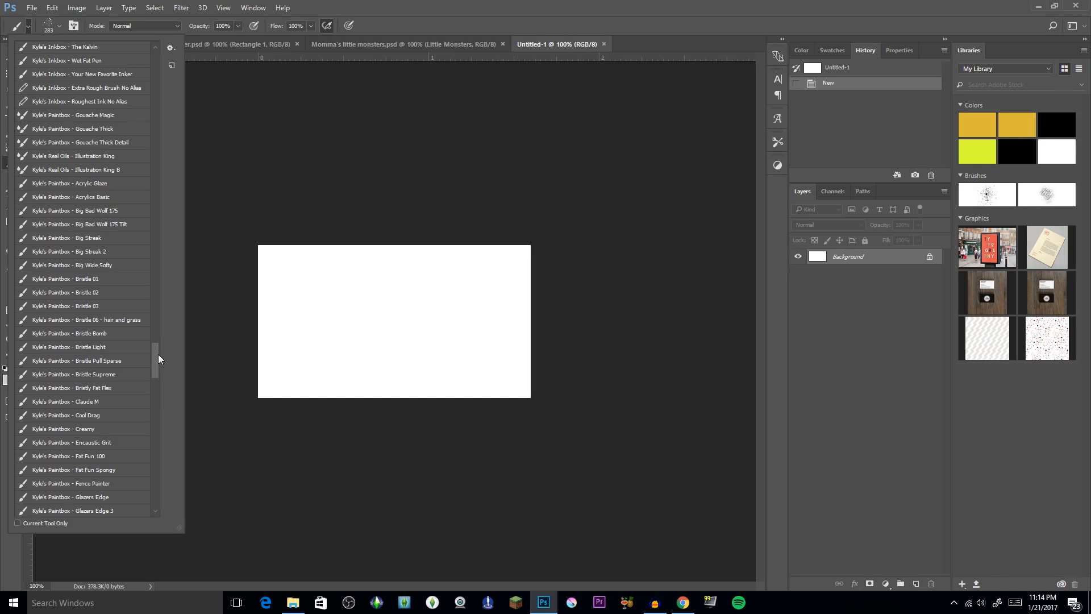
left_click_drag(158, 353, 154, 493)
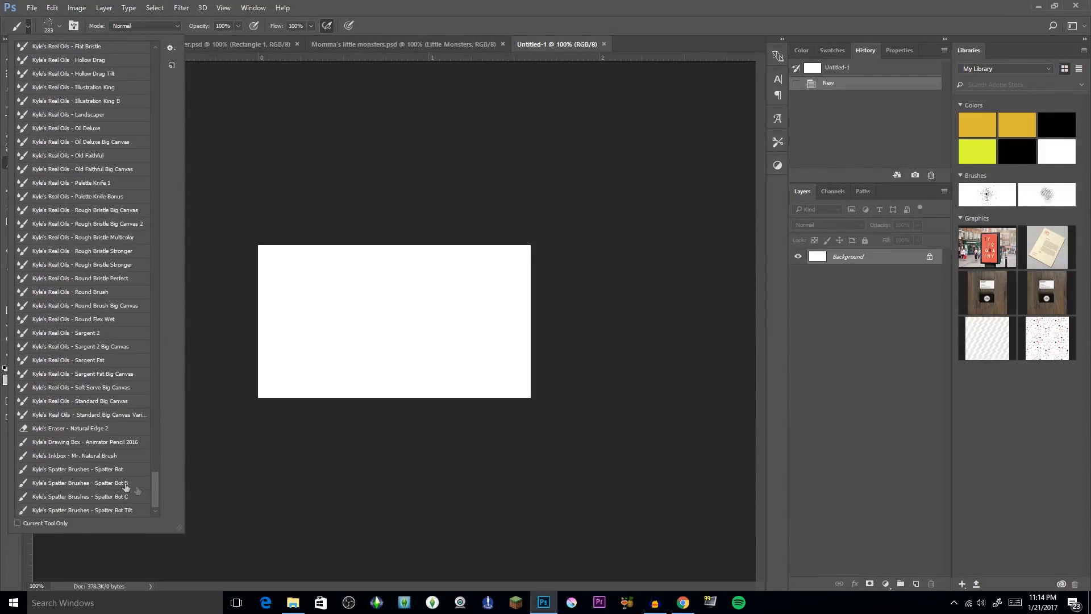
left_click(94, 469)
left_click_drag(267, 369, 287, 340)
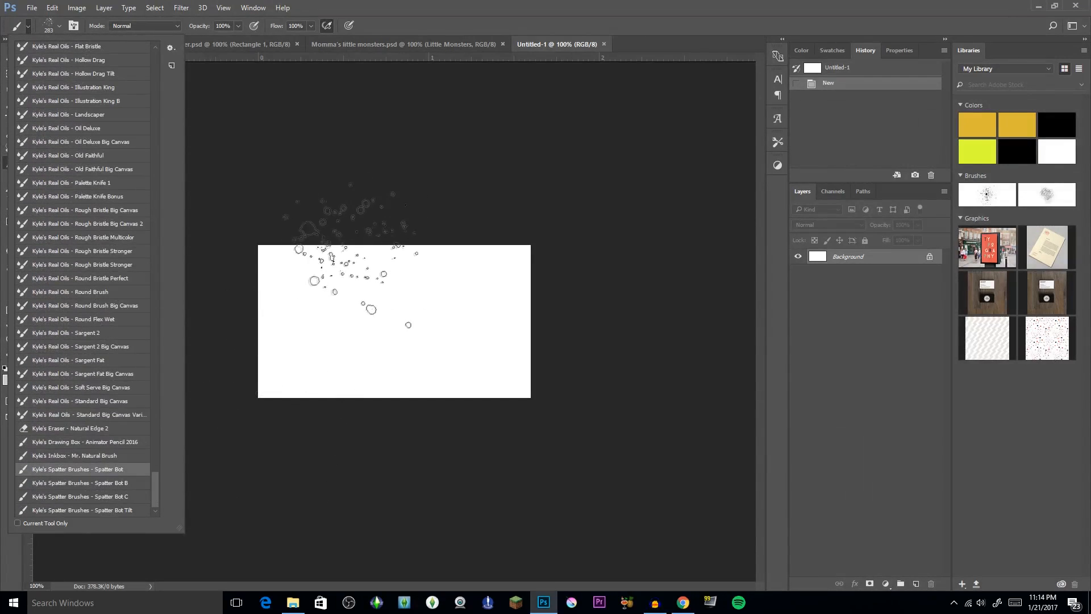
left_click(867, 331)
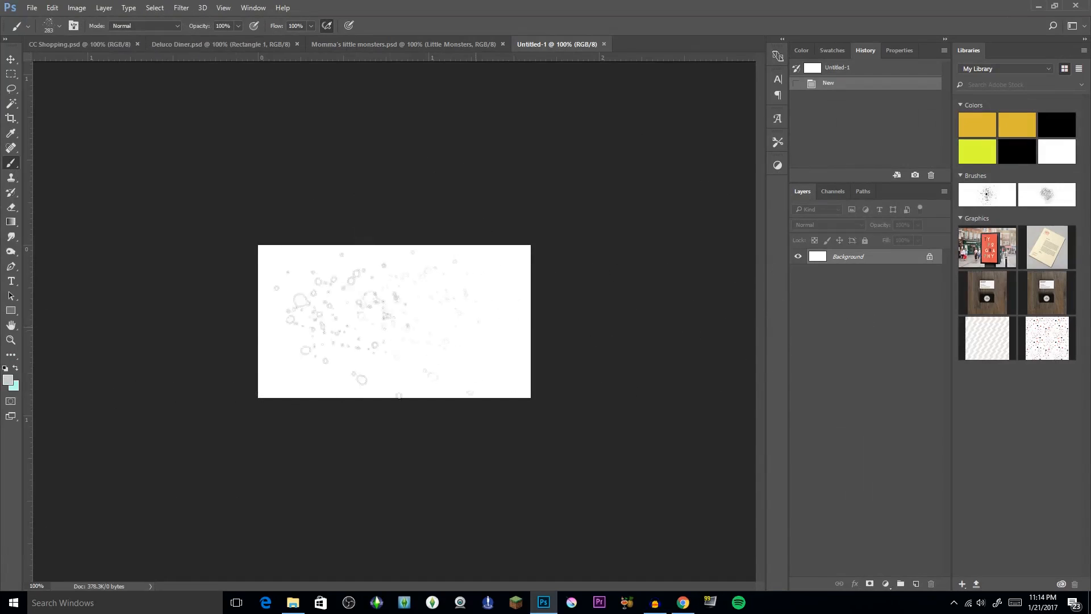
Step: Paint splatters across the whole white canvas with the light gray foreground color cccccc
left_click(8, 379)
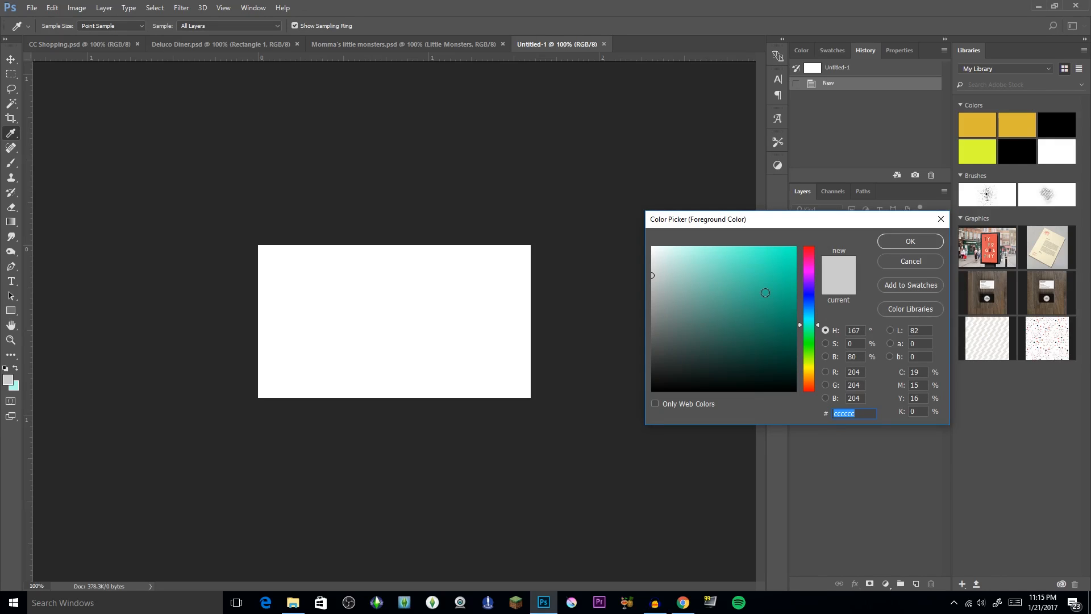
left_click(914, 241)
mouse_move(377, 255)
left_mouse_down()
mouse_move(311, 280)
mouse_move(335, 301)
left_mouse_up()
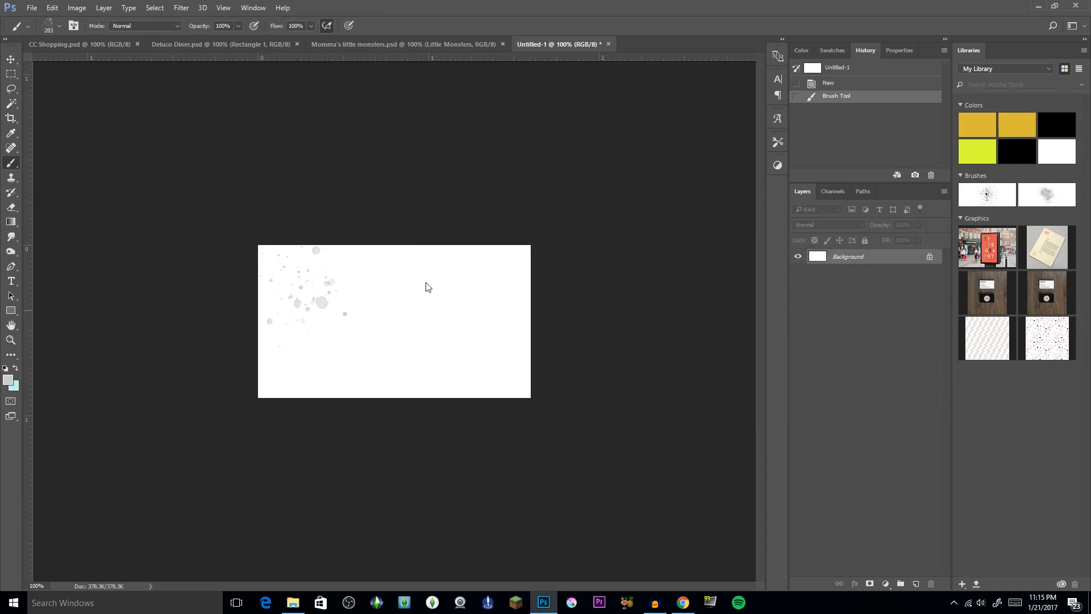
left_click_drag(445, 263, 465, 198)
left_click_drag(430, 299, 461, 315)
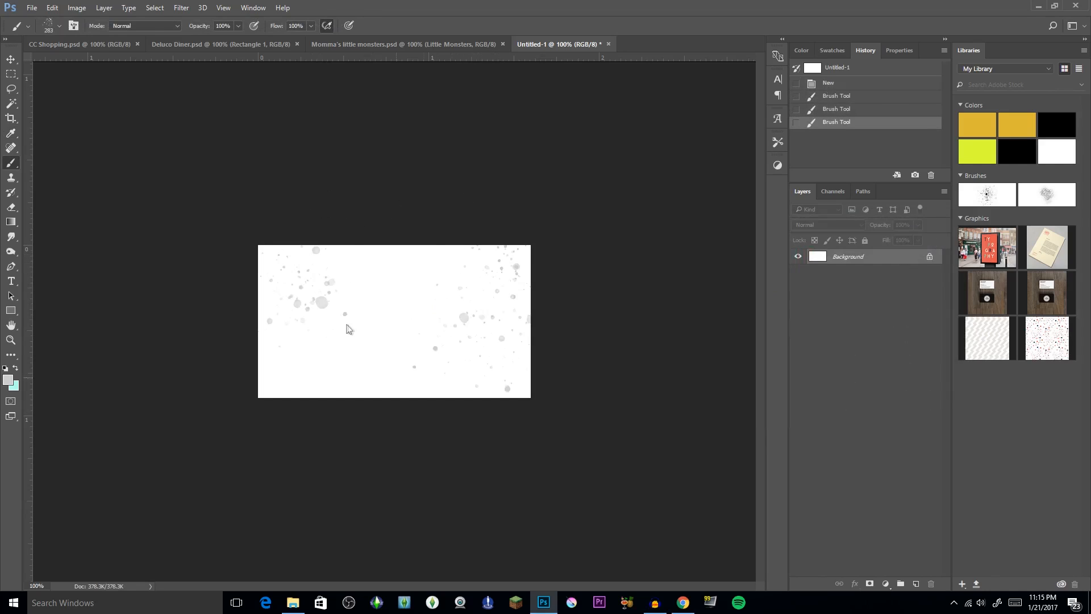
left_click_drag(348, 326, 287, 315)
left_click(242, 303)
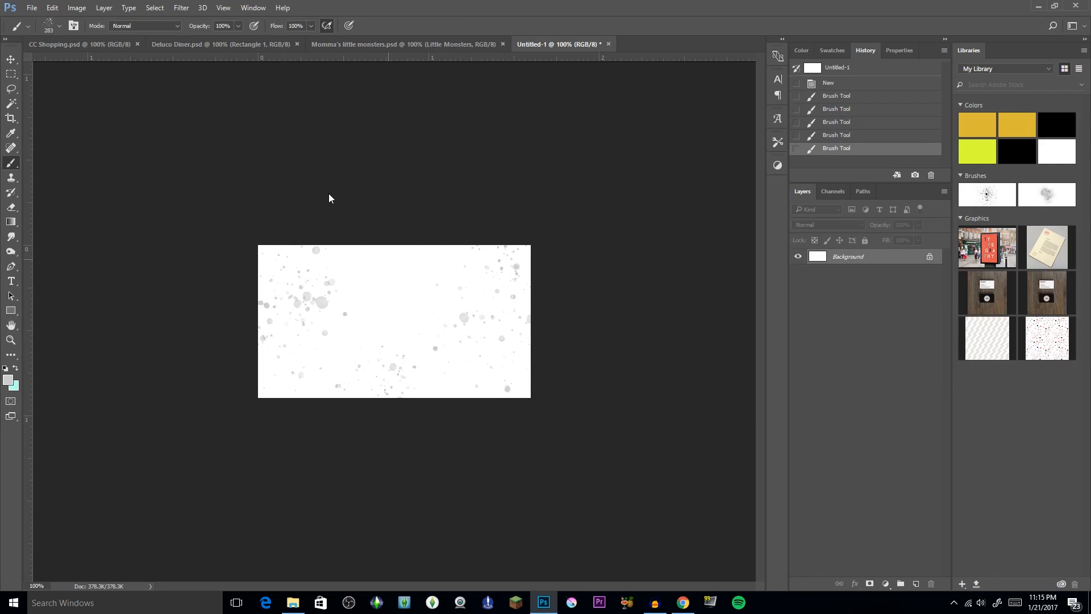
left_click(329, 193)
left_click(264, 355)
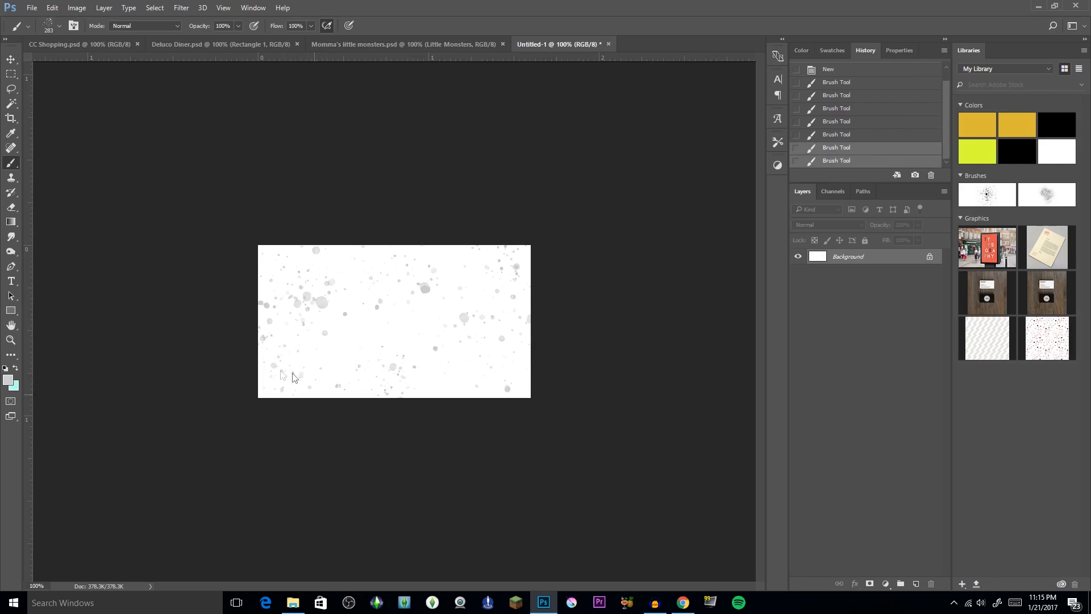
left_click(387, 290)
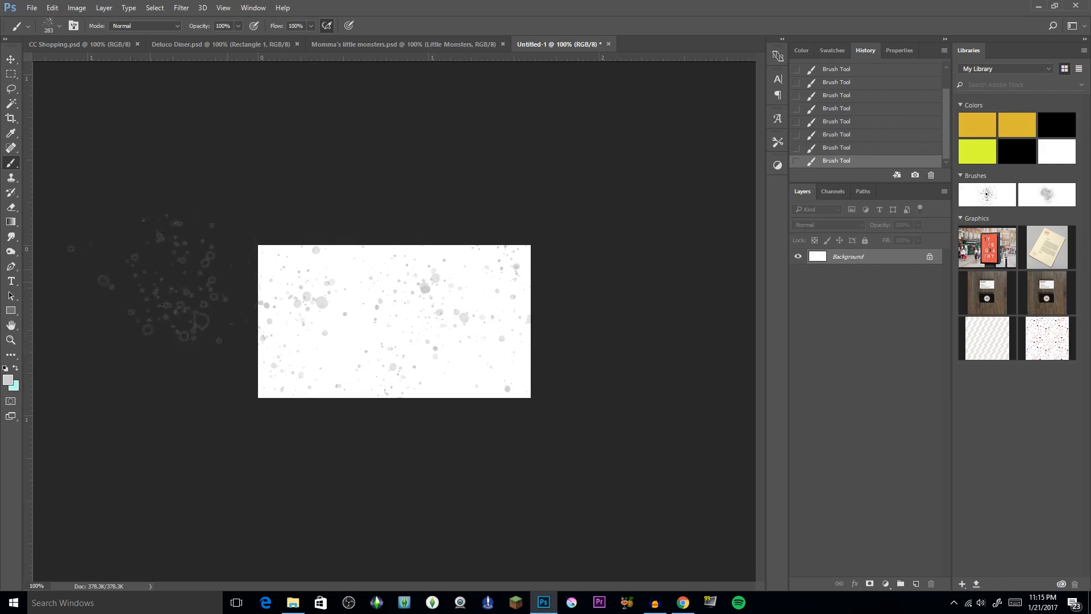
Step: Swap to the light teal foreground color, reduce the brush size to 73 px, and dab small splatters over the canvas
left_click(19, 369)
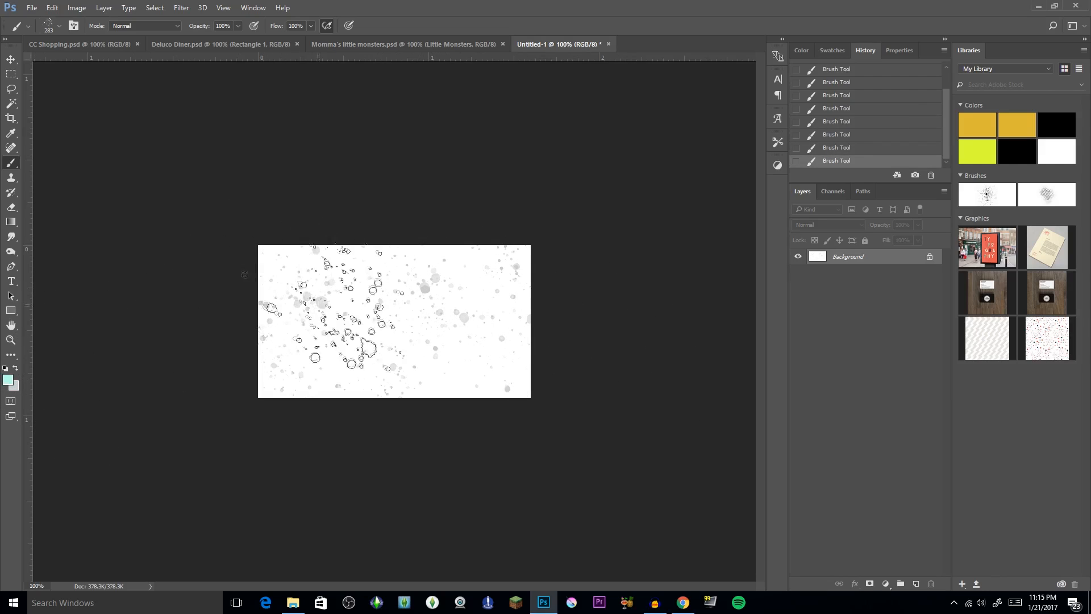
left_click(60, 27)
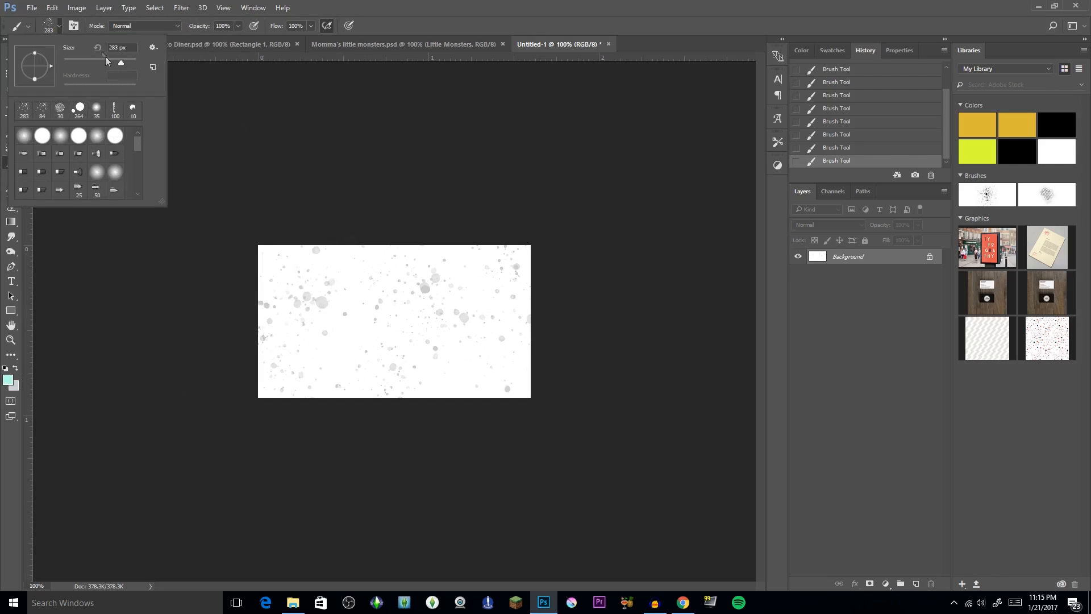
left_click_drag(122, 62, 103, 63)
left_click(289, 260)
left_click(384, 335)
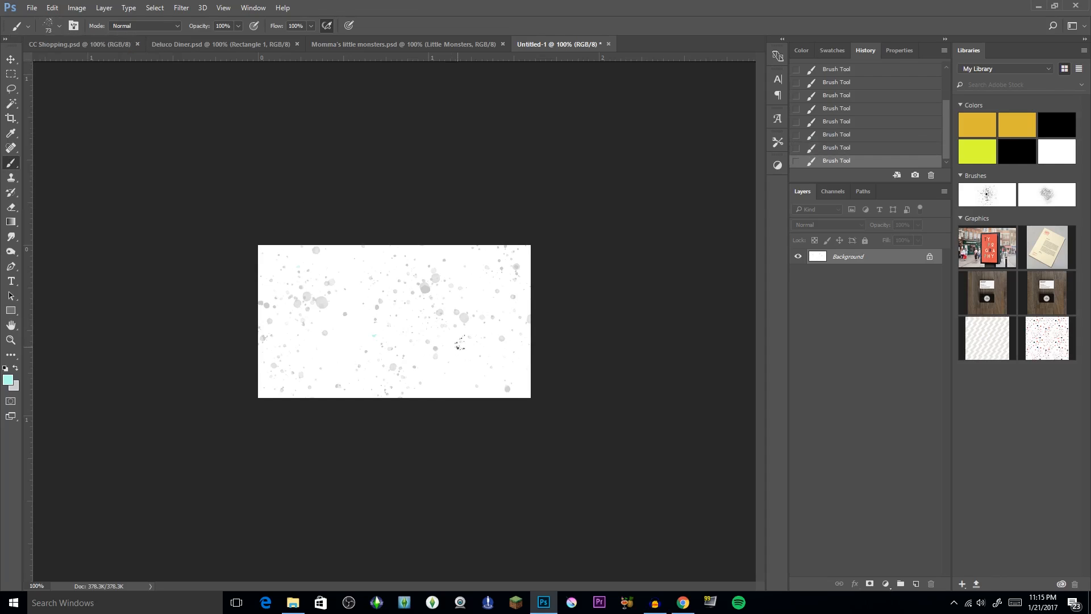
left_click(459, 344)
left_click(495, 276)
left_click(423, 287)
left_click(290, 373)
left_click(439, 300)
left_click(337, 329)
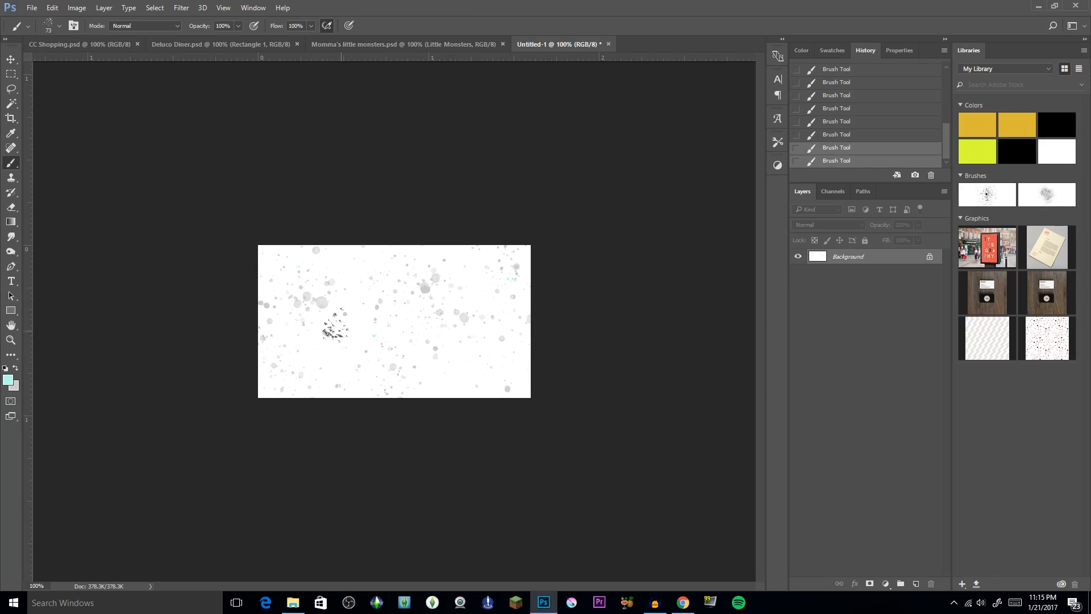
left_click(382, 347)
left_click(437, 300)
left_click(480, 335)
left_click(359, 358)
left_click(423, 334)
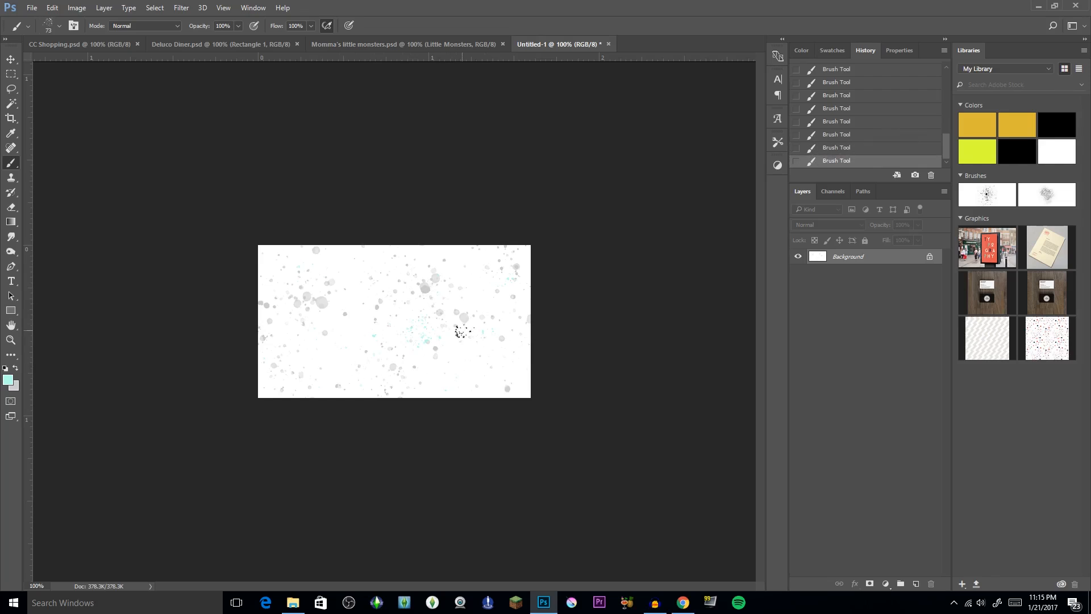
Step: View the Momma's little monsters.psd design for reference, return to the untitled document and undo the last brush stroke
left_click(468, 43)
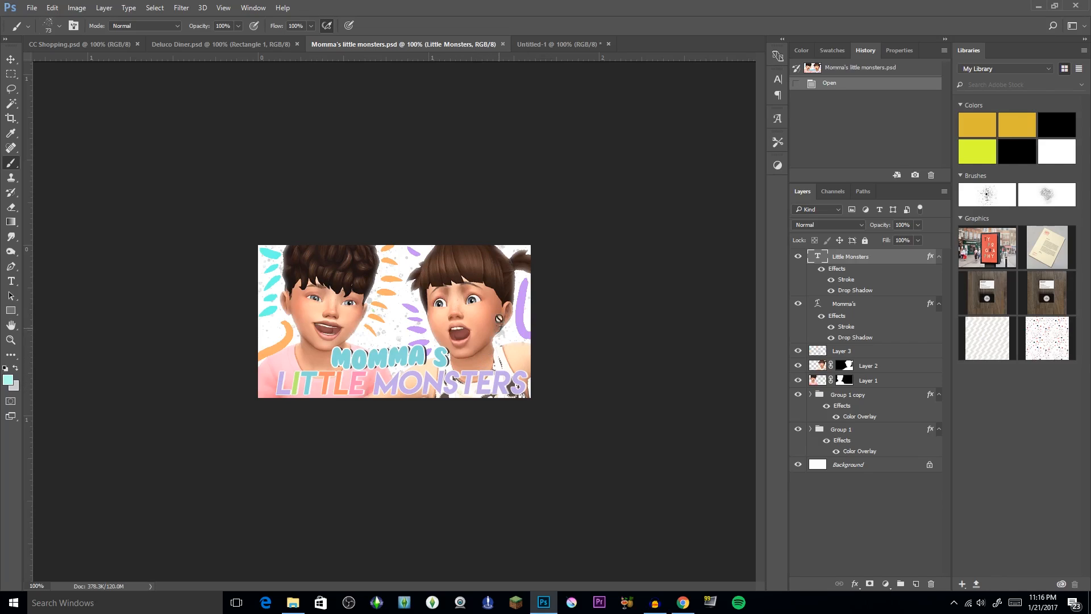
left_click(571, 45)
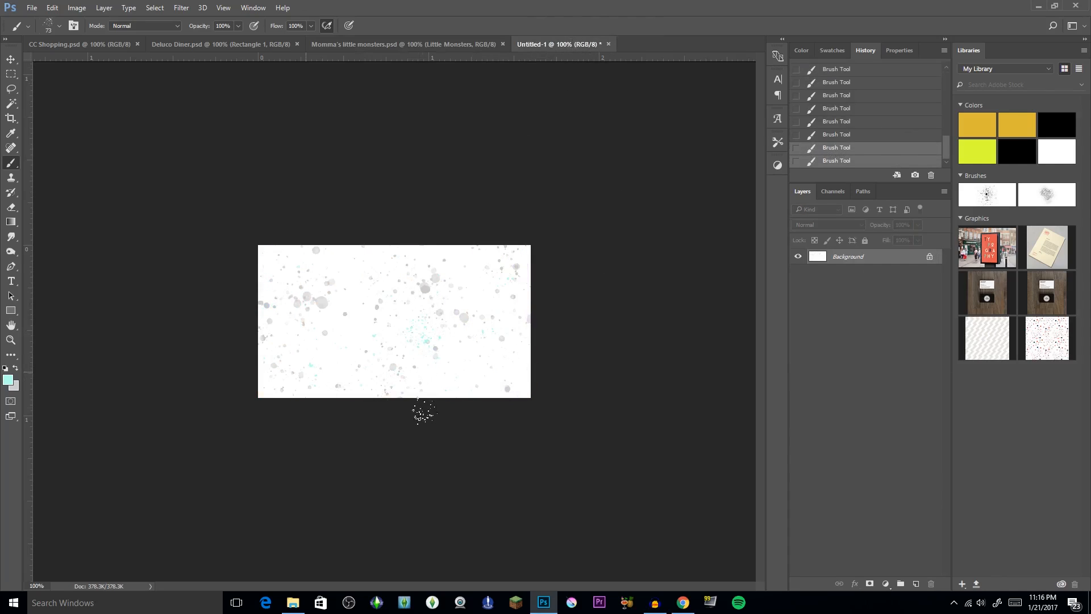
key("ctrl+z")
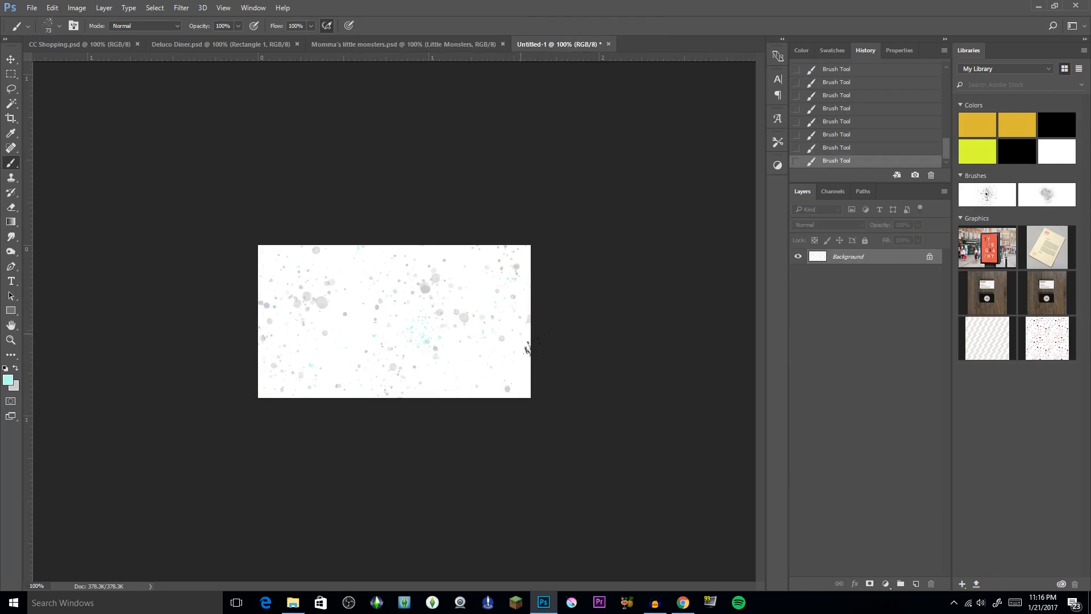
Step: Capture the thinking toddler image shown in File Explorer, paste it into the untitled Photoshop document, and move the toddler onto the canvas
left_click(292, 603)
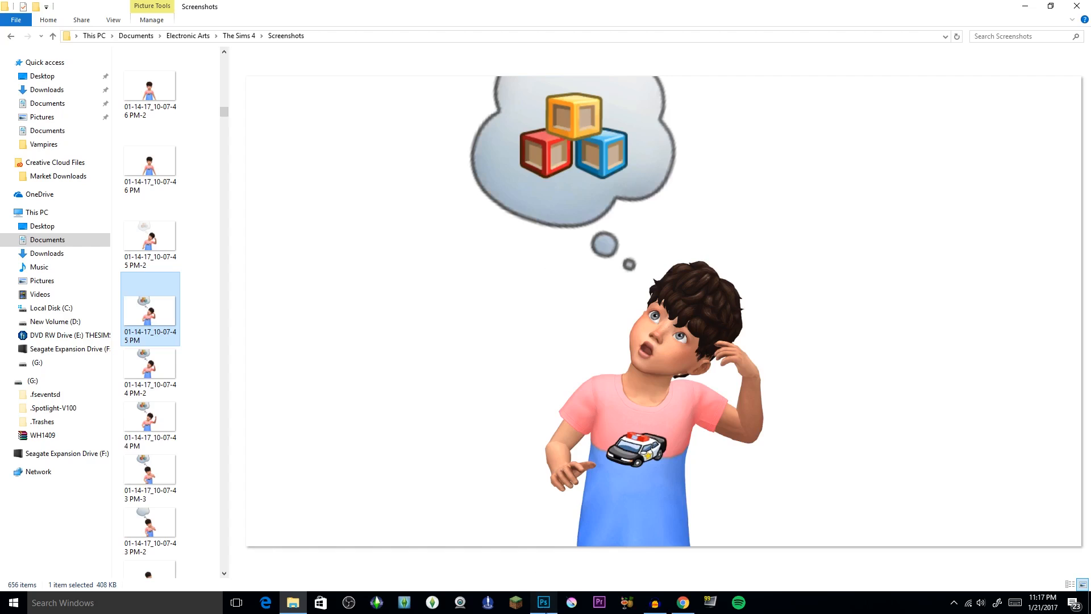
left_click(543, 603)
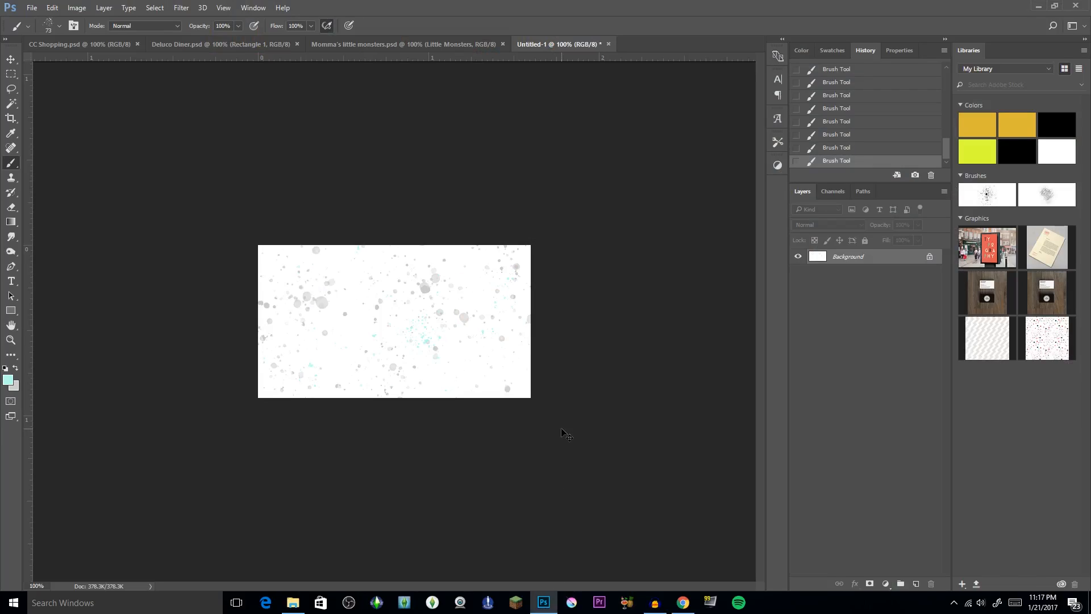
key("ctrl+v")
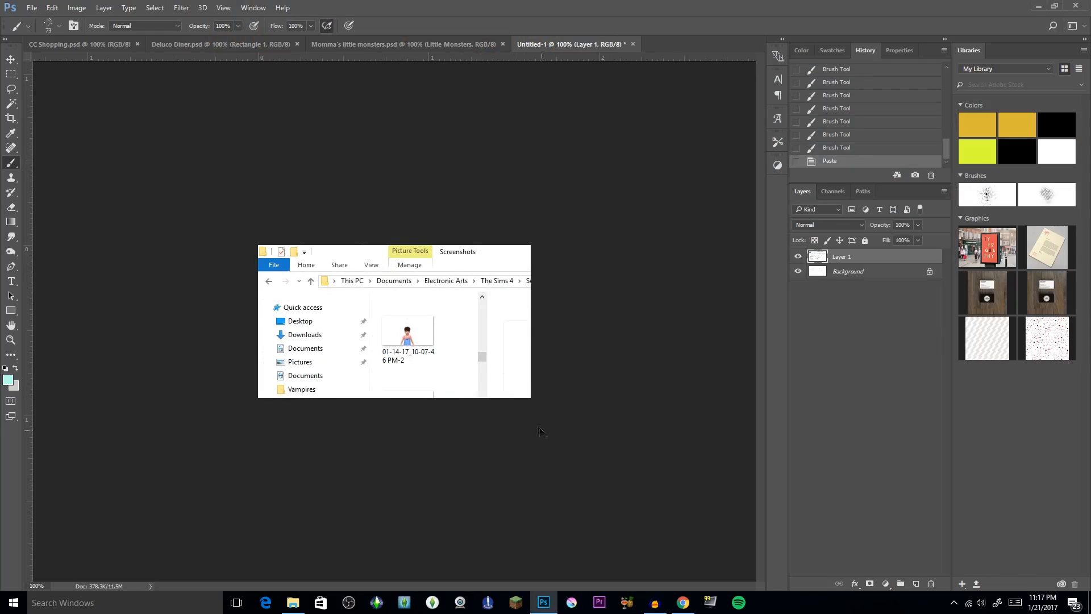
left_click_drag(540, 432, 425, 345)
left_click_drag(526, 380, 460, 327)
left_click_drag(471, 343, 498, 367)
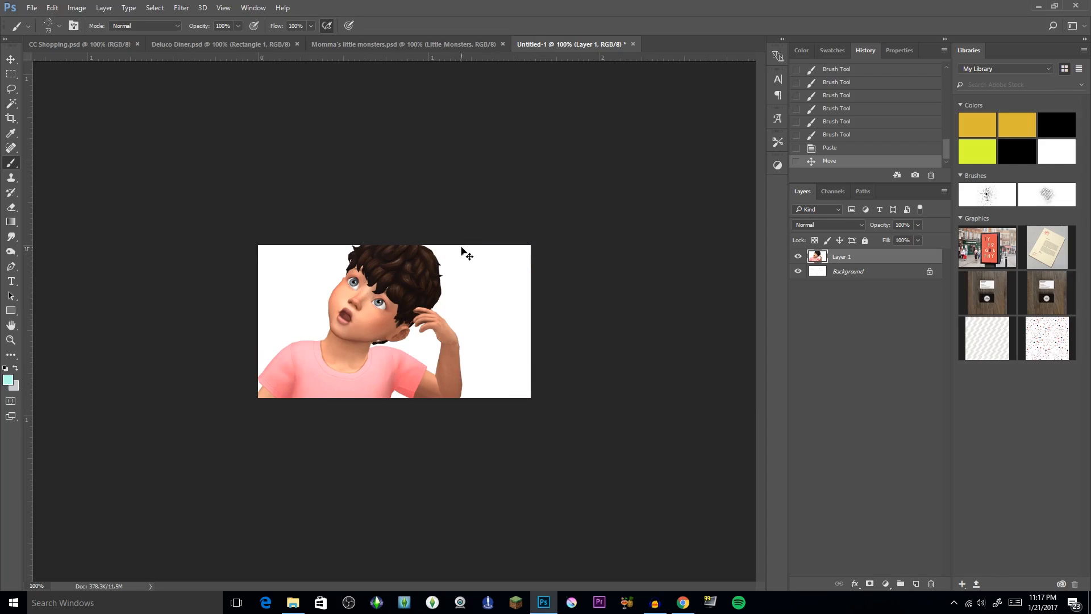
Step: Free-transform the pasted toddler layer to about 68% scale and 3.15° rotation, positioned in the left half of the canvas
key("ctrl+t")
scroll(483, 246, "down", 5)
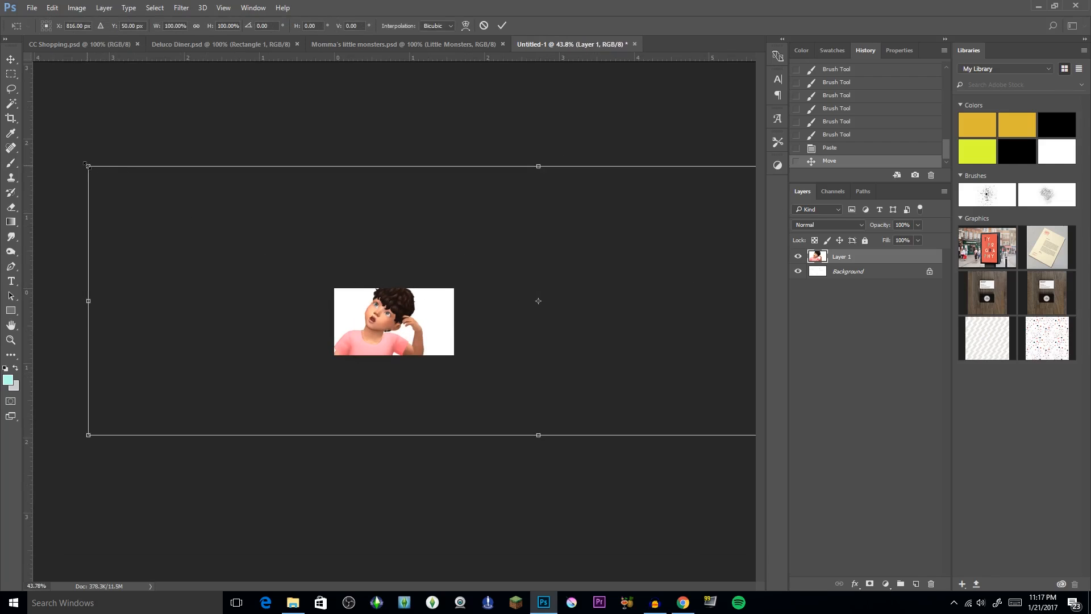
left_click_drag(88, 166, 394, 296)
left_click_drag(545, 306, 330, 306)
left_click_drag(433, 346, 430, 304)
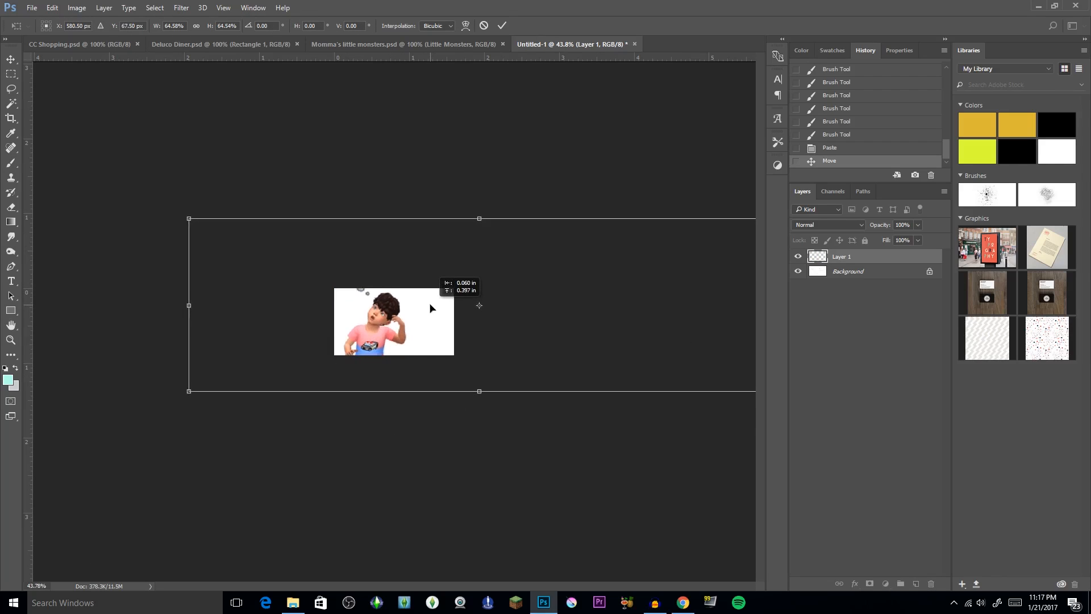
left_click_drag(189, 219, 162, 199)
left_click_drag(110, 254, 118, 225)
left_click_drag(337, 300, 353, 302)
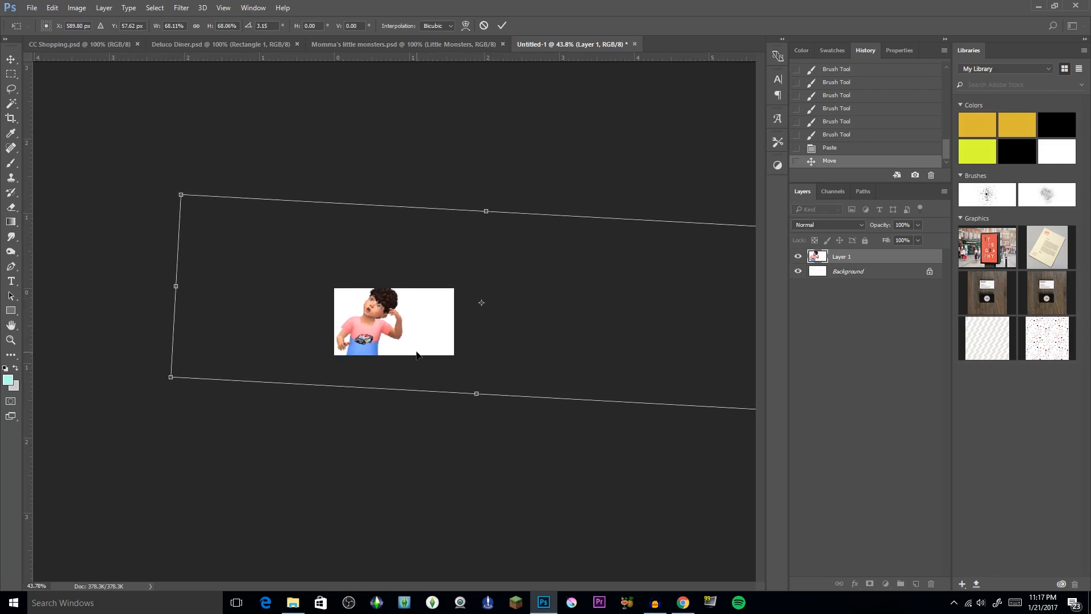
left_click_drag(416, 355, 416, 357)
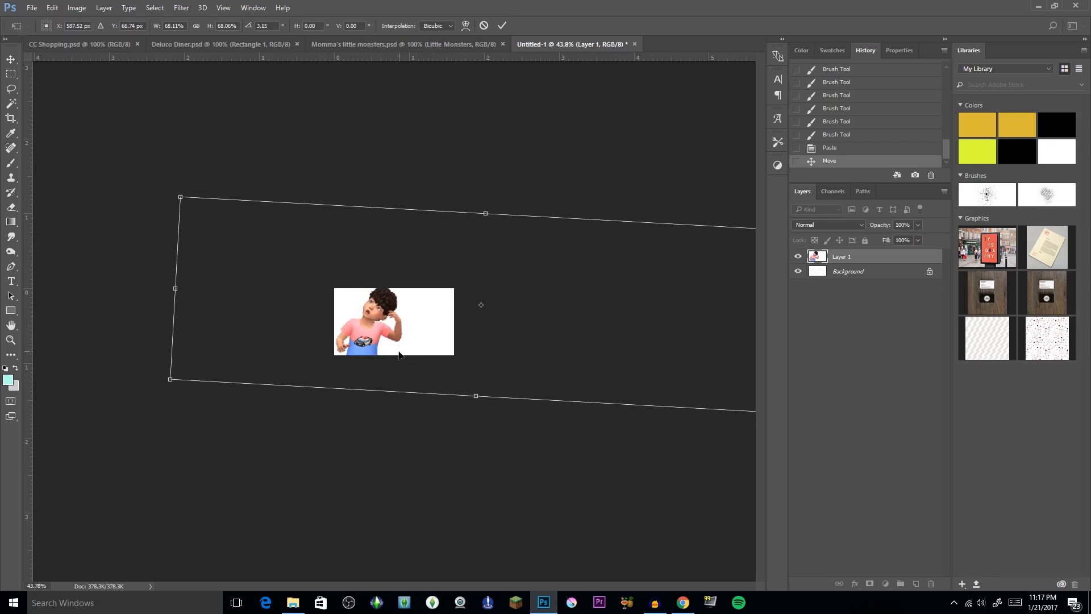
key("b")
key("Return")
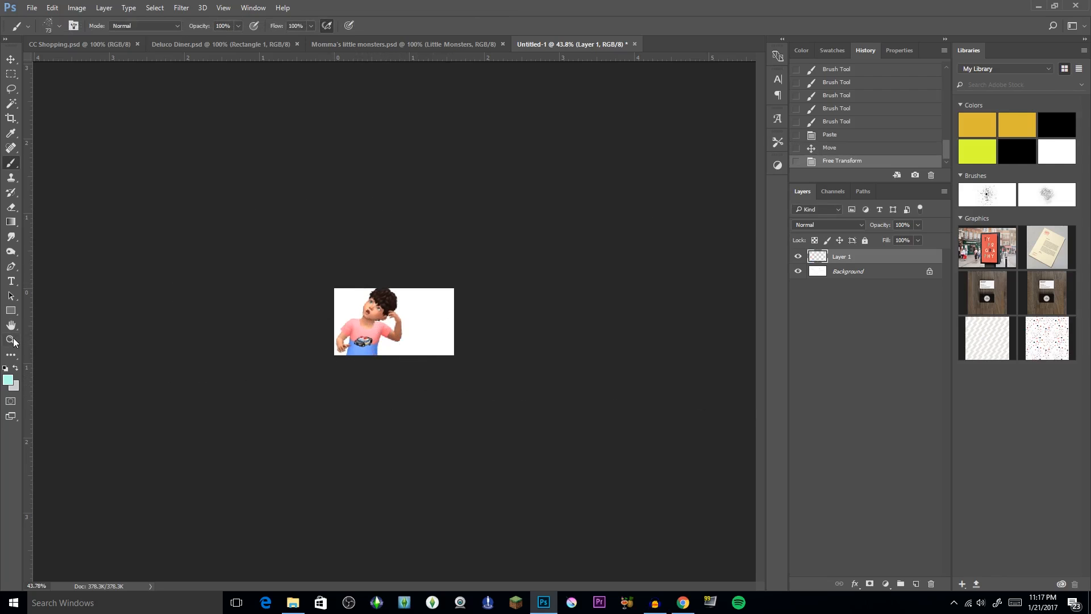
Step: View the canvas at 100%, nudge the toddler slightly, and briefly hide and reshow its layer to check the splattered background
key("z")
left_click(281, 26)
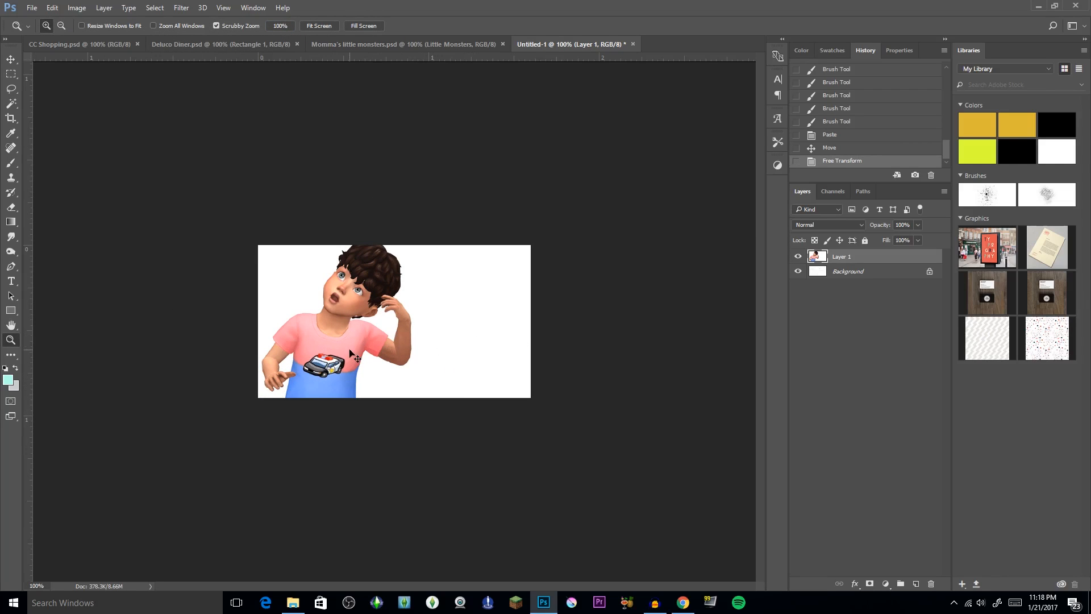
left_click_drag(355, 357, 348, 354)
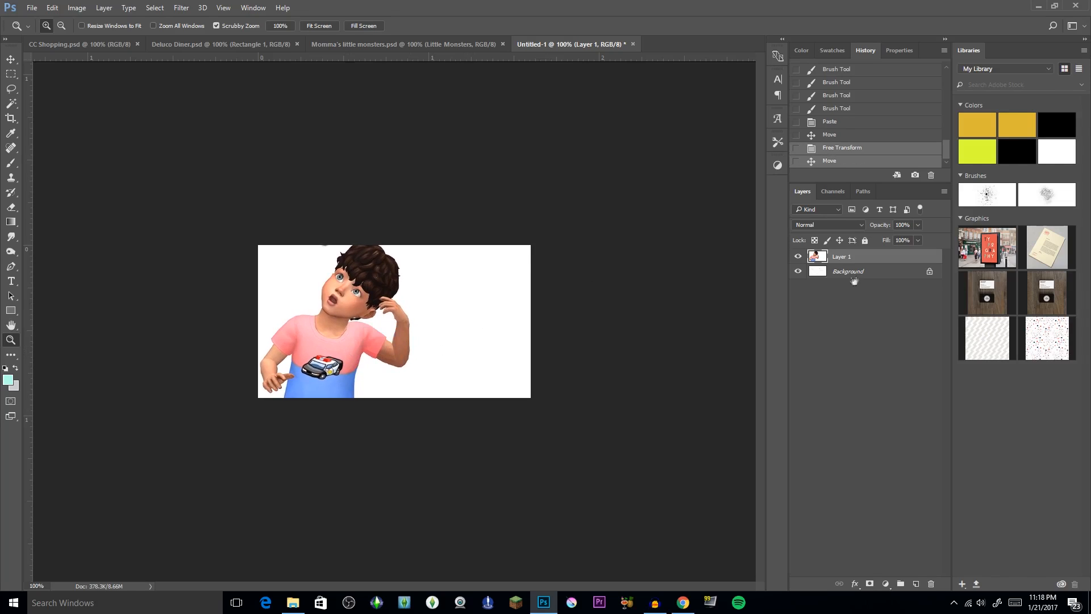
left_click(797, 262)
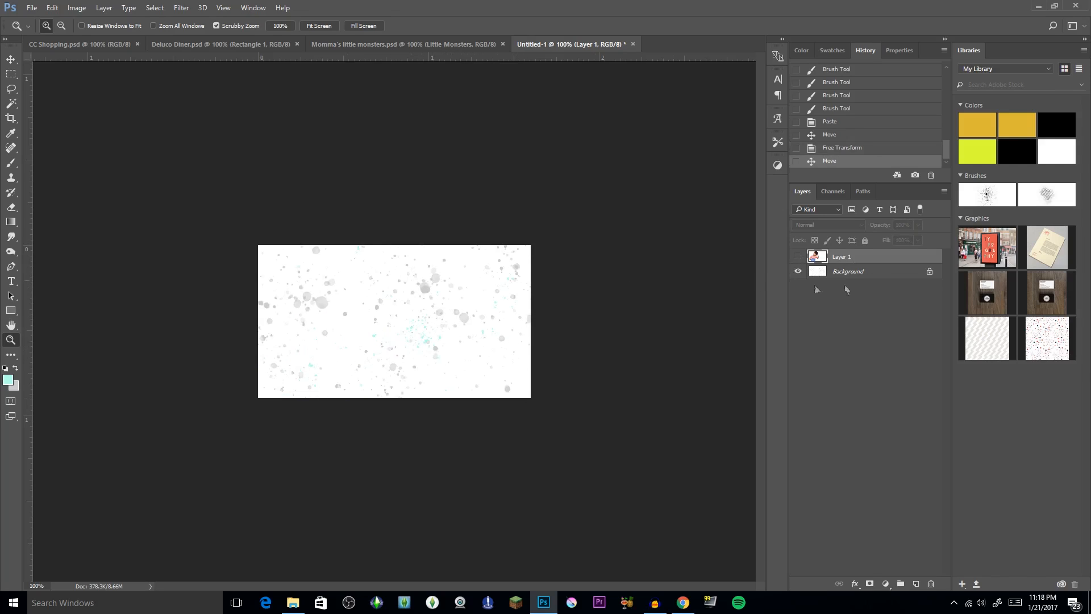
left_click(798, 257)
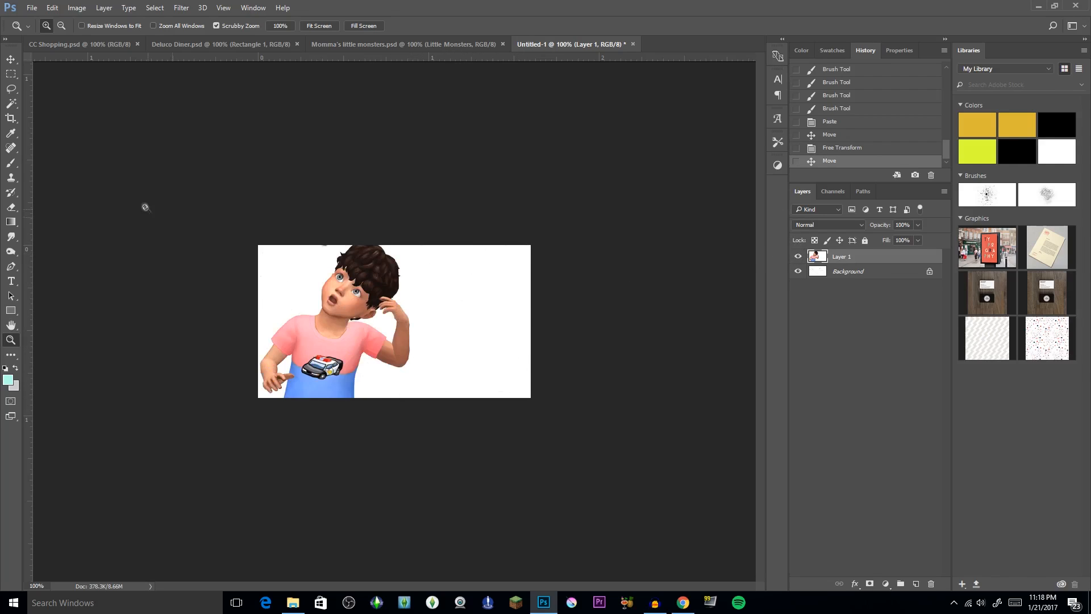
Step: Select the white areas around the toddler with the Magic Wand at tolerance 32, delete them and deselect
left_click(11, 103)
left_click(455, 327)
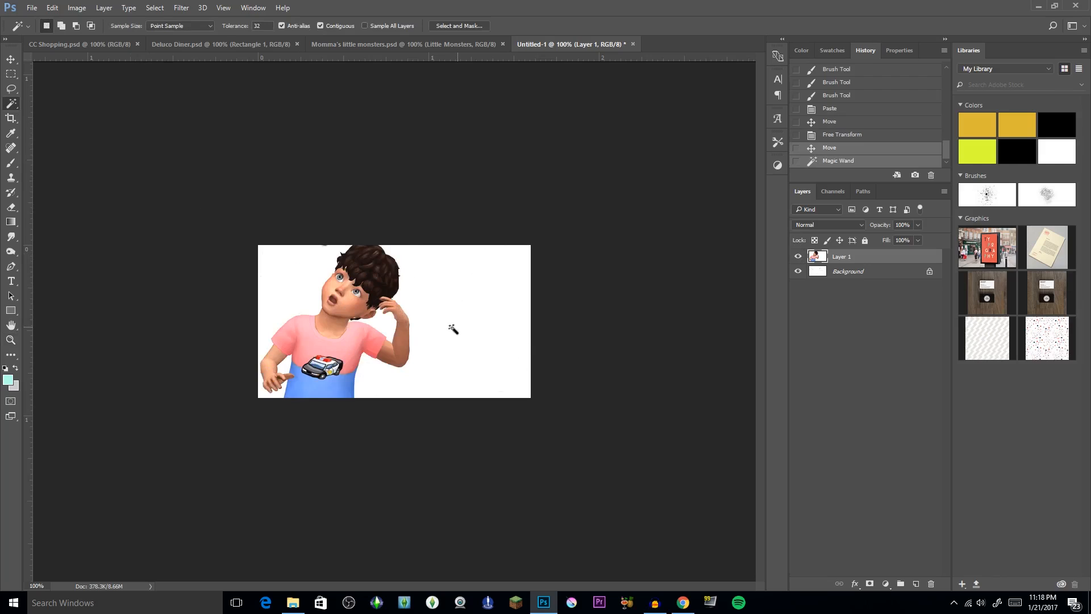
left_click(382, 325)
left_click(306, 288)
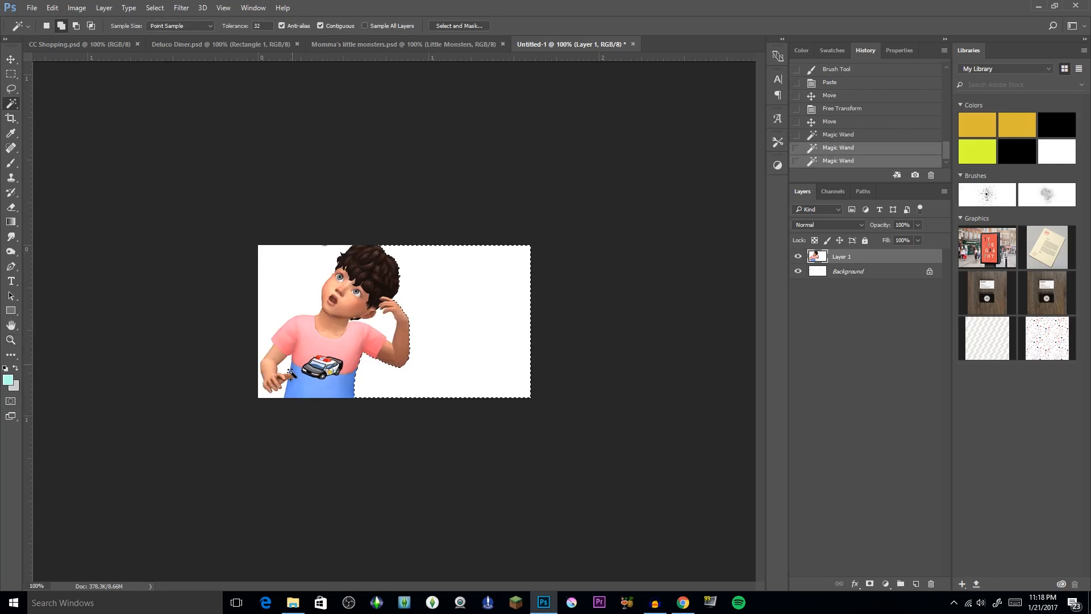
left_click(284, 363, "shift")
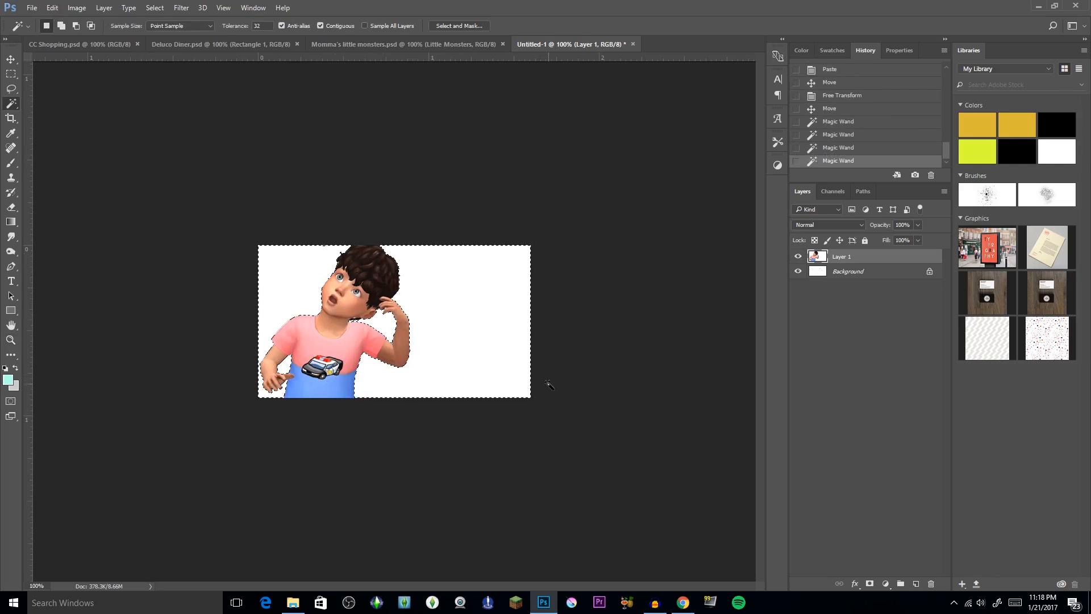
key("Delete")
key("ctrl+d")
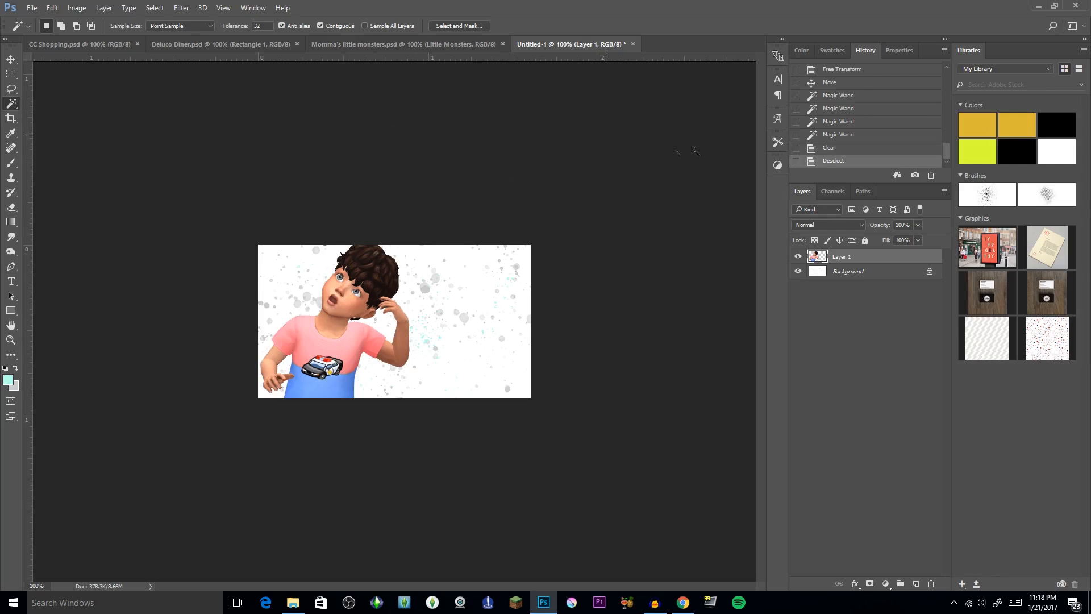
Step: Revert the document history to the Move state before the toddler layer's free transform
left_click(877, 70)
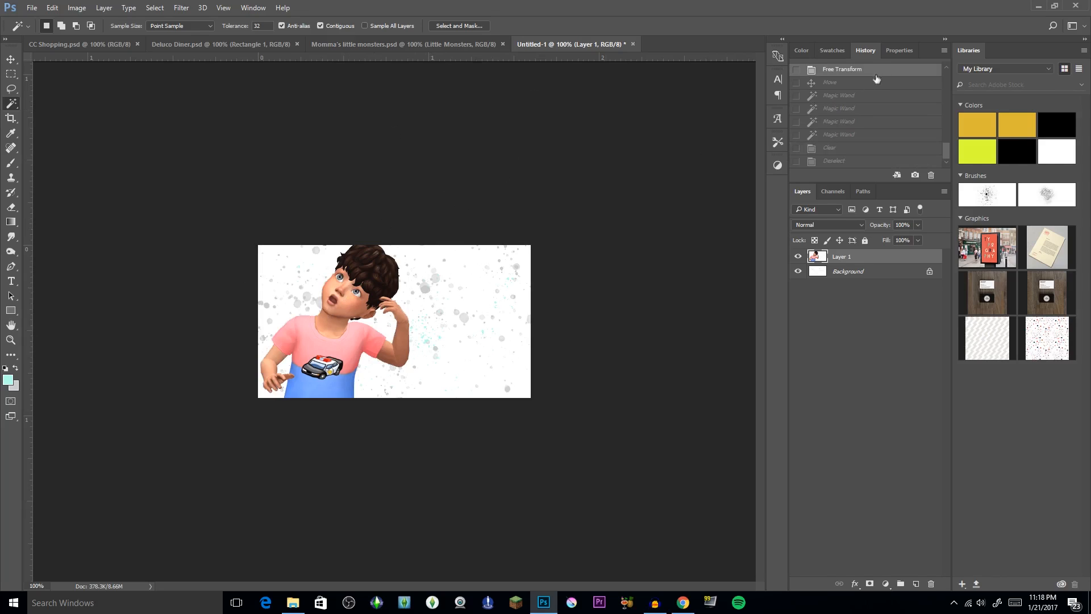
scroll(869, 101, "up", 2)
left_click(868, 99)
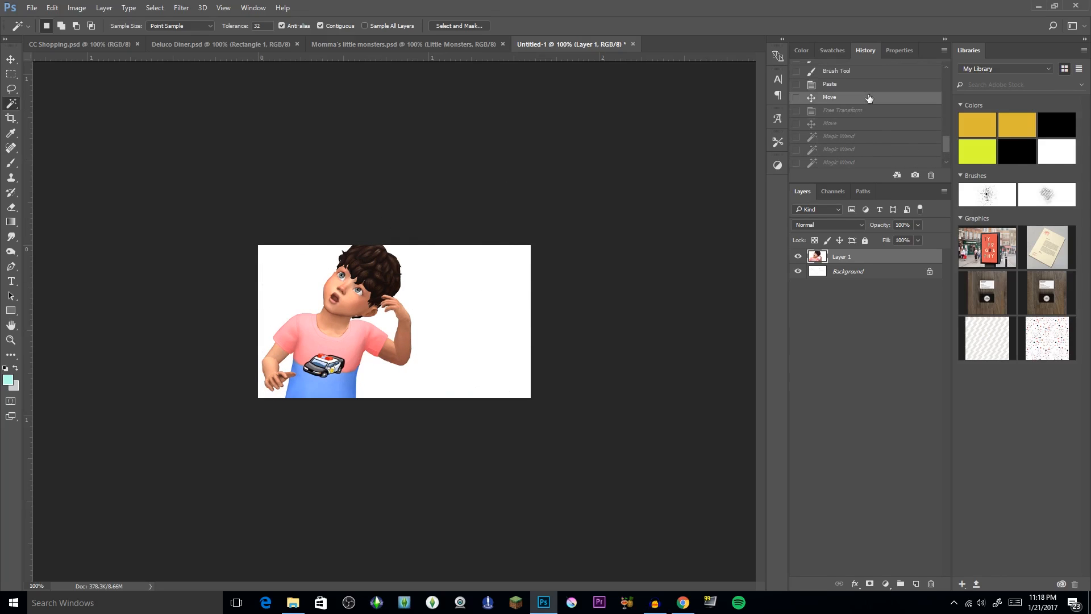
Step: Free-transform the toddler layer to about 81% scale and shift the toddler toward the left side of the canvas
scroll(529, 310, "down", 8)
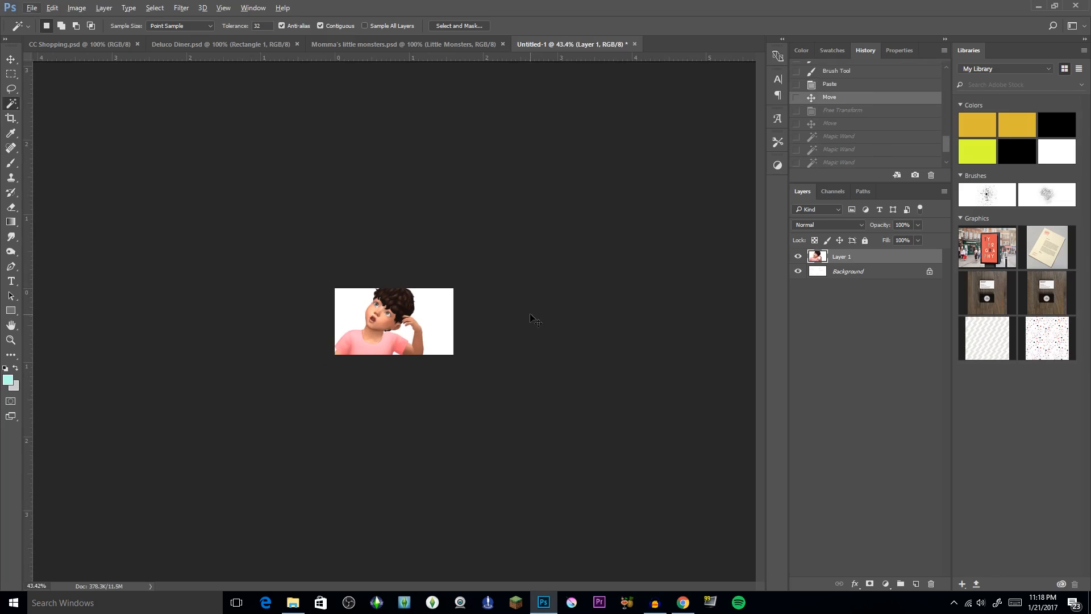
key("ctrl+t")
scroll(120, 201, "down", 1)
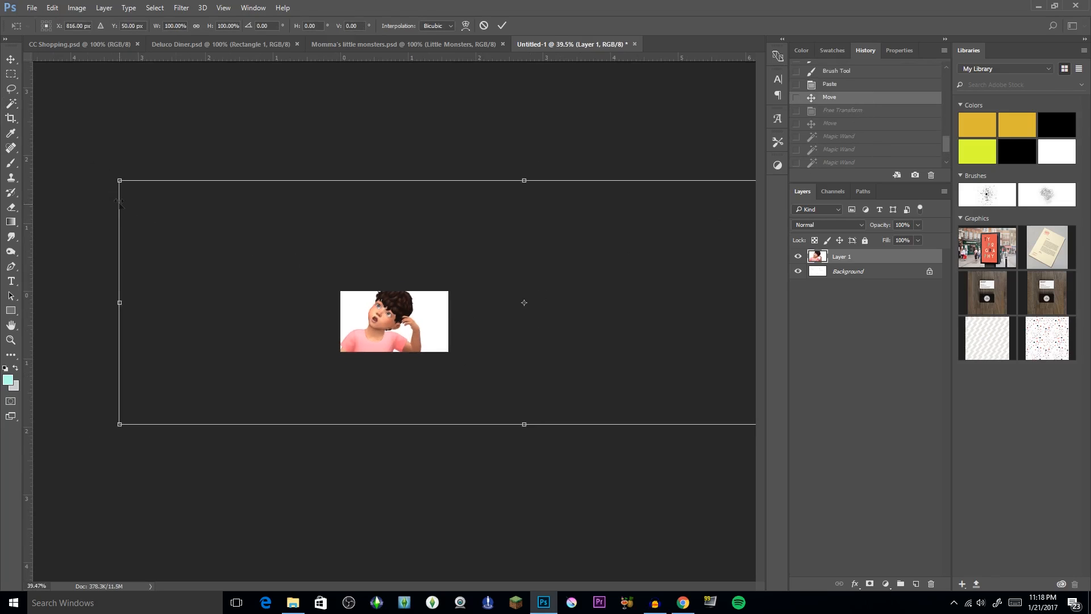
left_click_drag(114, 178, 225, 212)
left_click_drag(442, 328, 417, 323)
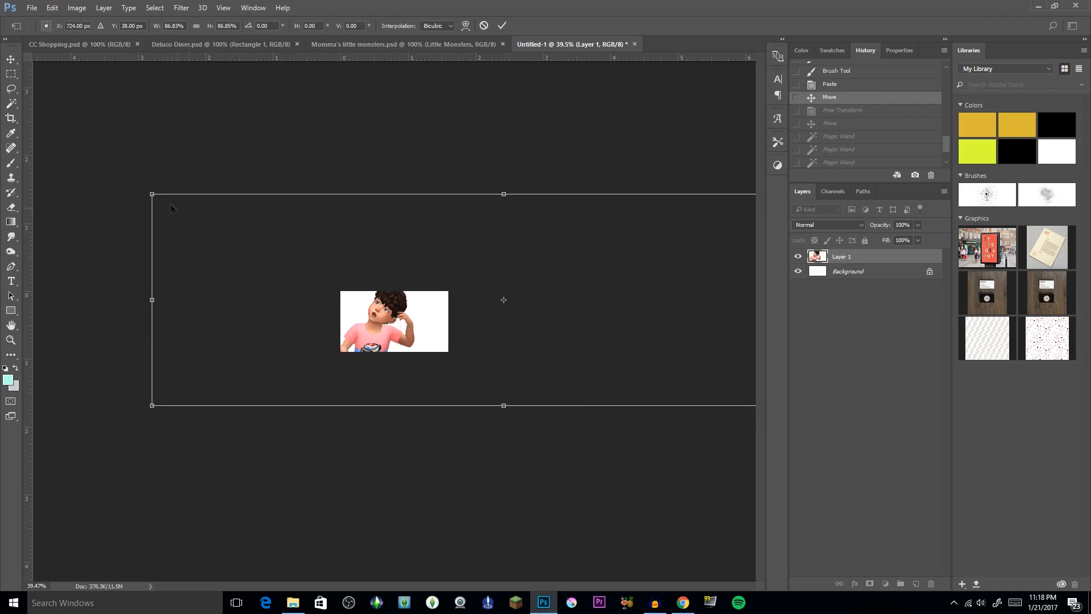
left_click_drag(152, 193, 195, 207)
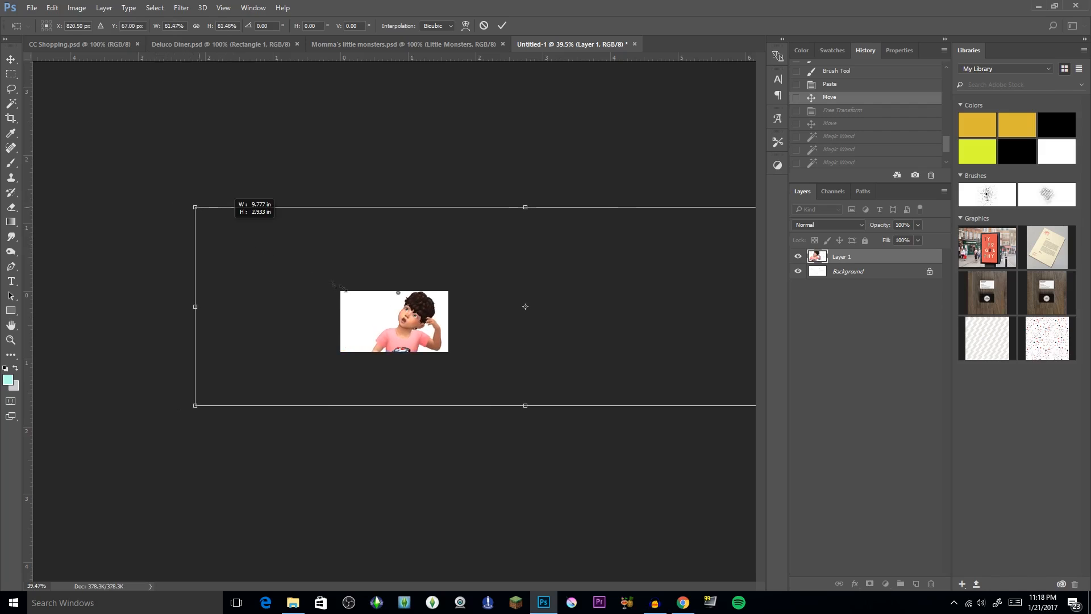
mouse_move(338, 287)
left_mouse_down()
mouse_move(355, 292)
mouse_move(339, 292)
left_mouse_up()
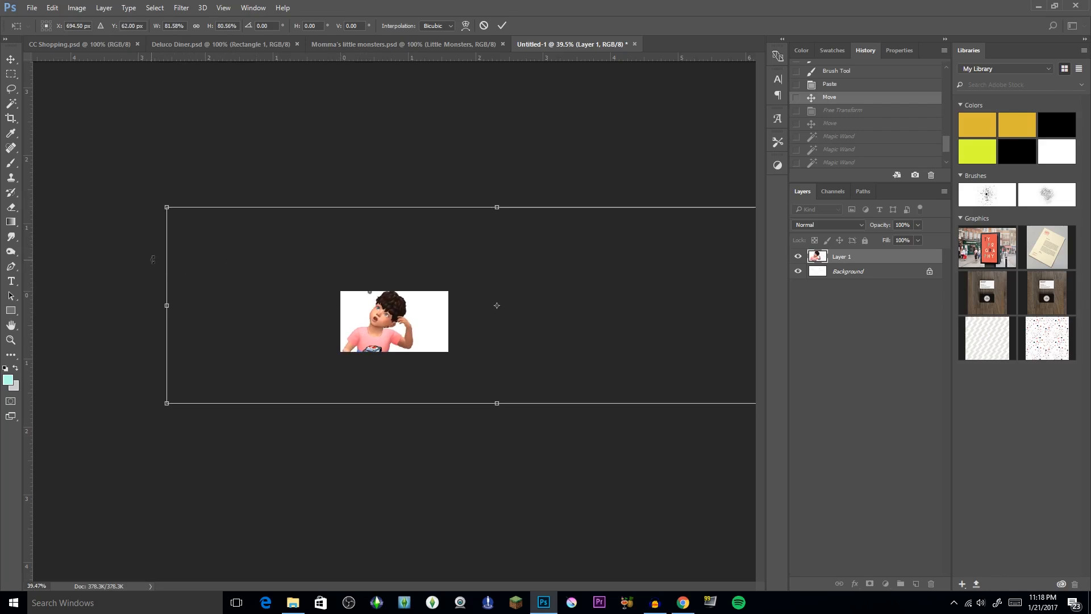
Step: Rotate the toddler layer 2.32°, scale it down to about 79%, reposition it and commit the transform
left_click_drag(153, 259, 159, 238)
left_click_drag(419, 317, 421, 318)
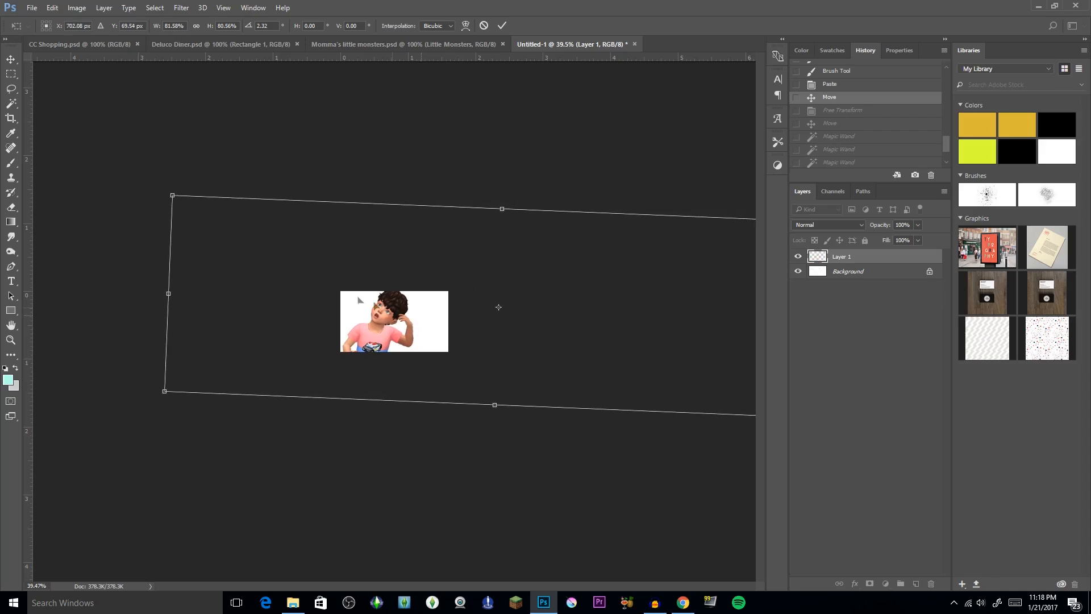
left_click_drag(177, 197, 191, 202)
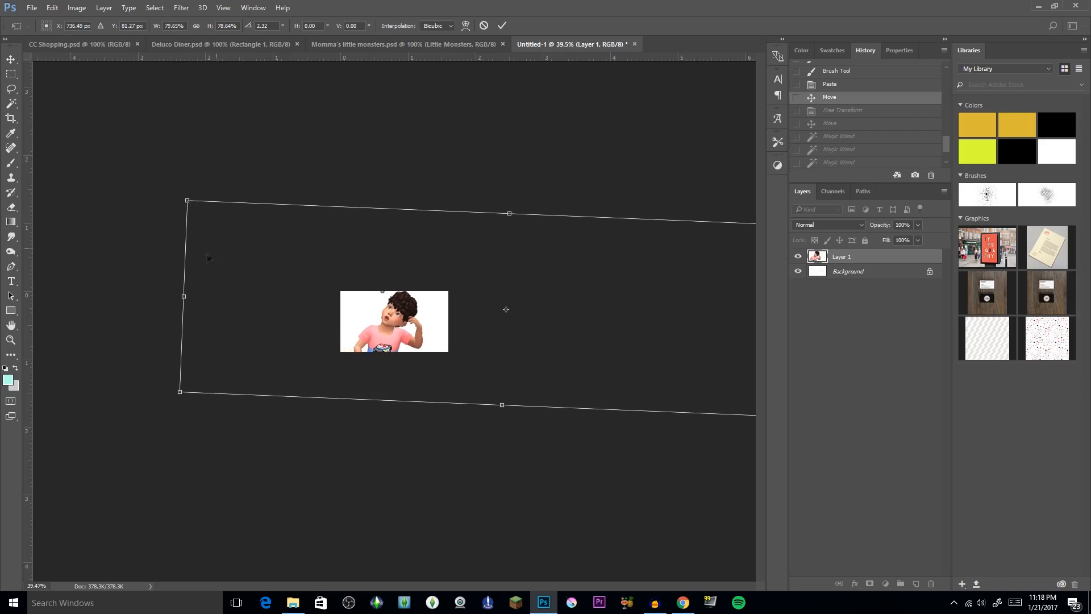
left_click_drag(387, 327, 379, 323)
key("w")
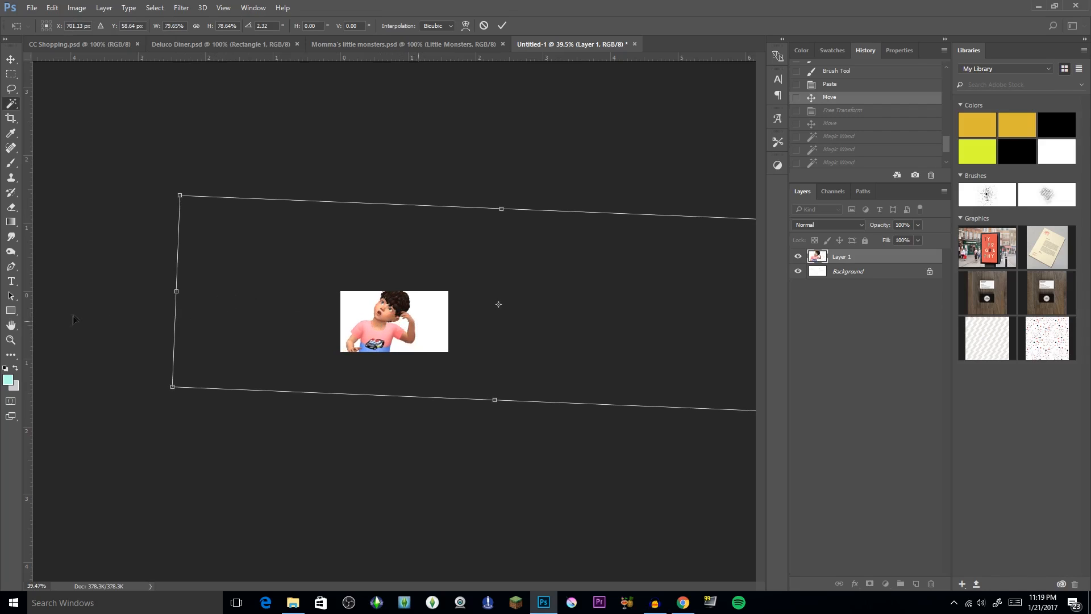
key("Return")
Step: View the canvas at 100% and move the toddler slightly farther left and up
key("z")
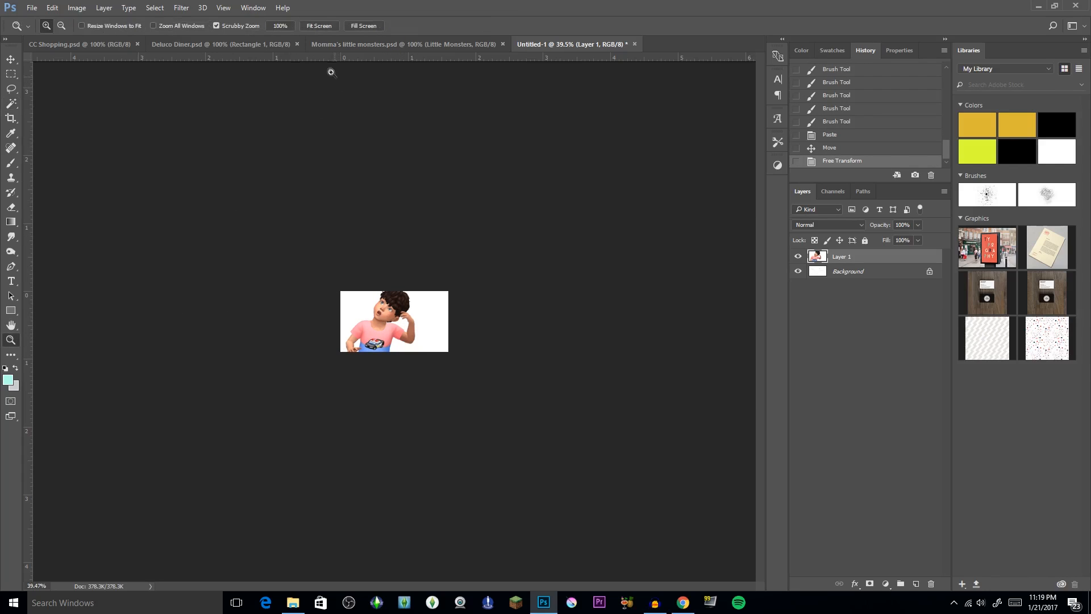
left_click(285, 29)
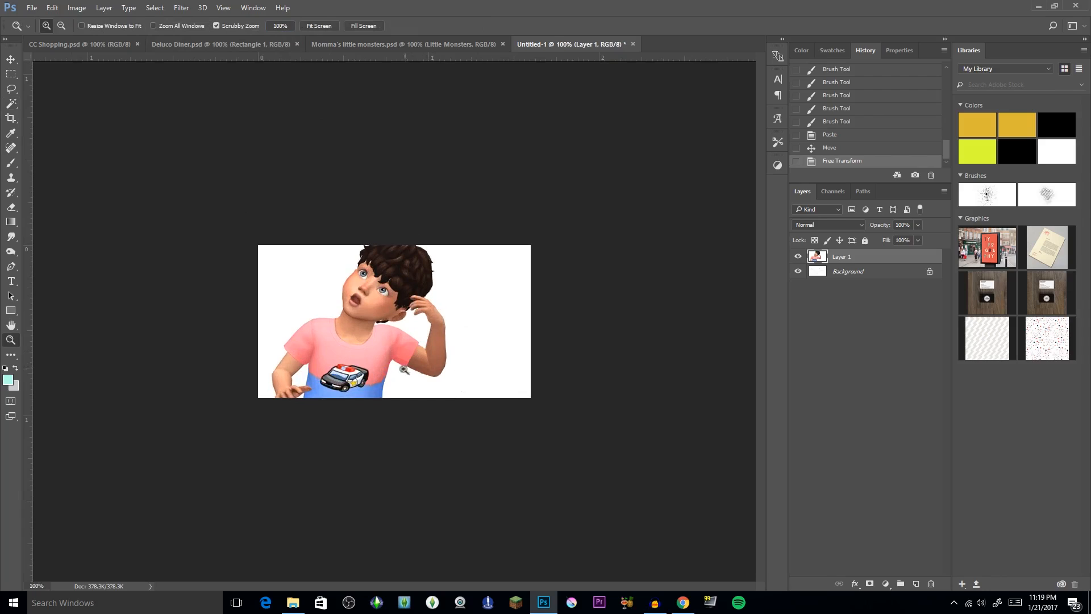
left_click_drag(377, 378, 357, 373)
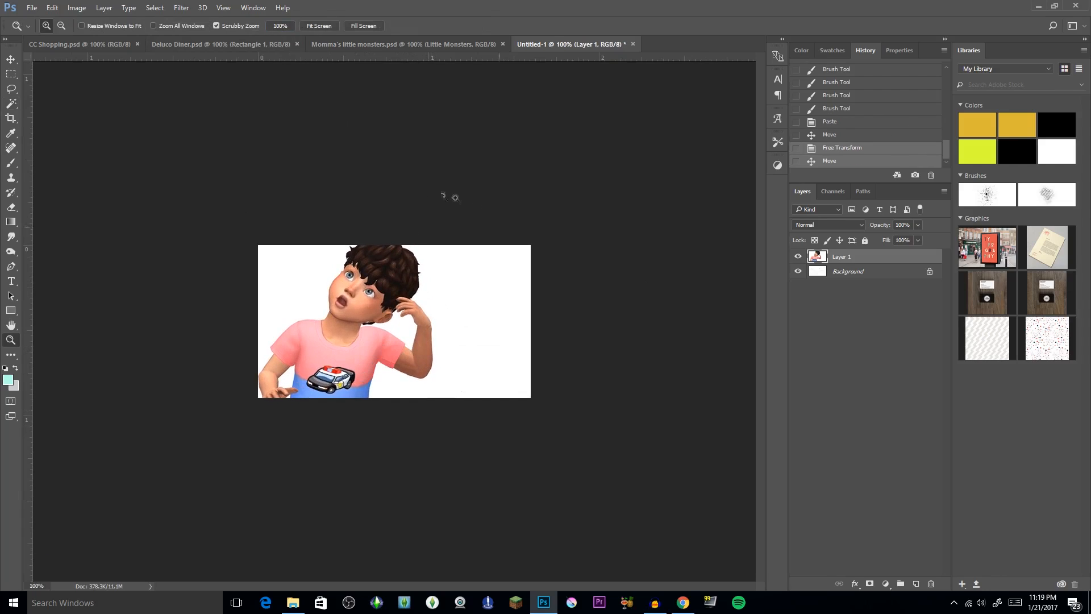
Step: Select all the white areas around the toddler with the Magic Wand at tolerance 32 and delete them
left_click(11, 103)
left_click(463, 297)
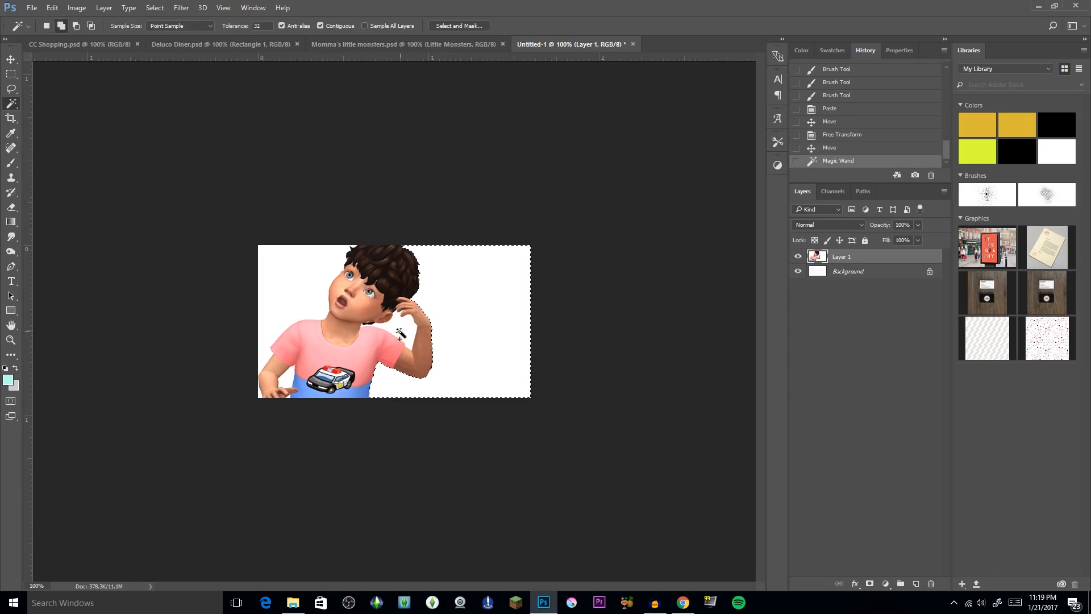
left_click(400, 332)
left_click(281, 300)
left_click(285, 378)
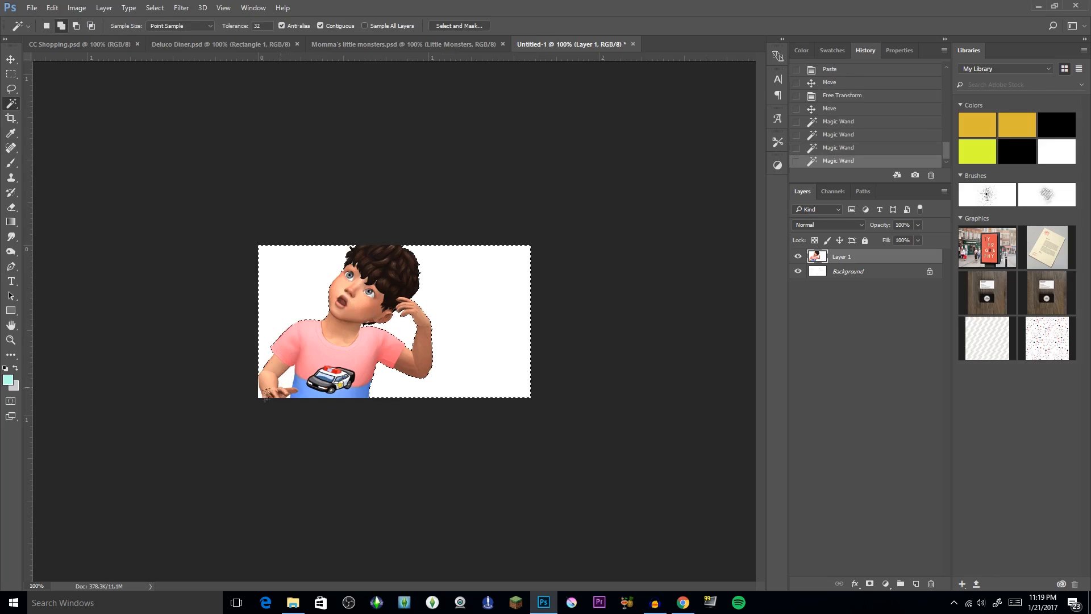
left_click(266, 394)
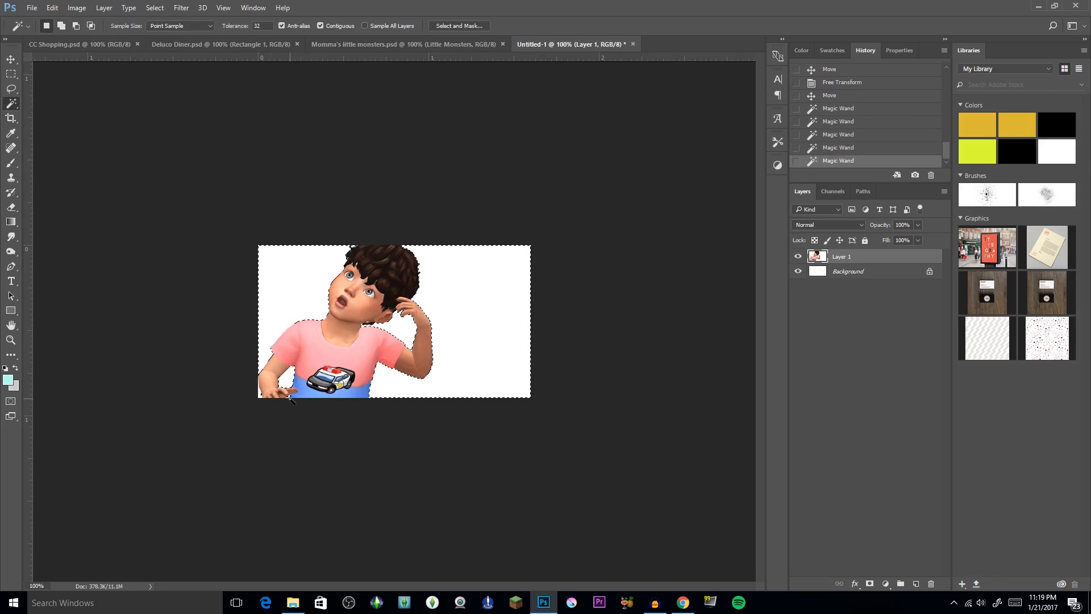
key("Delete")
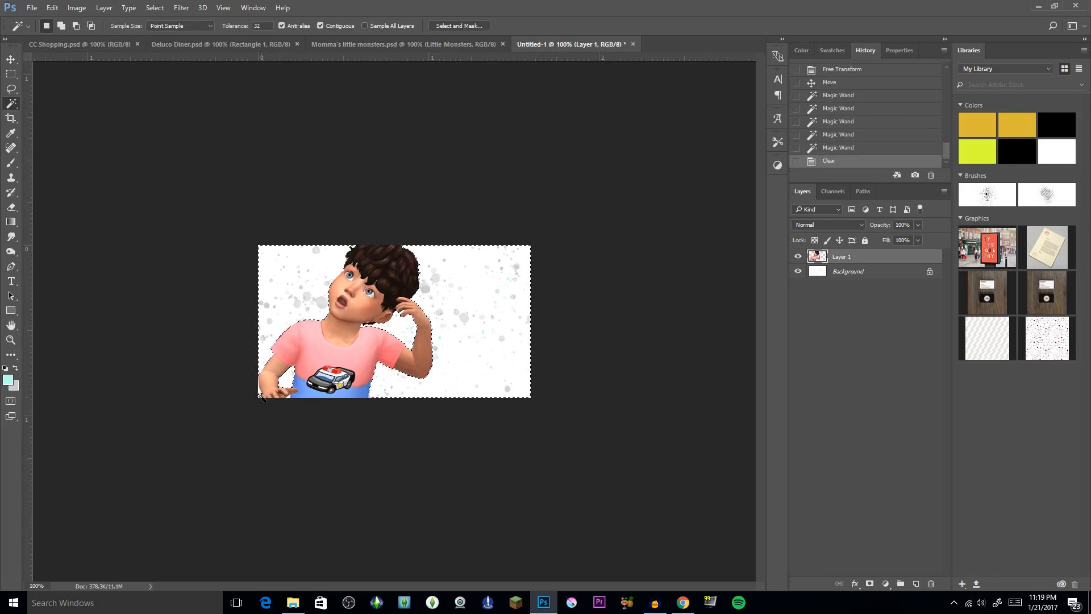
Step: Select and clear the leftover white patch beneath the toddler's lower-left hand, then remove the selection
left_click(262, 397)
key("Delete")
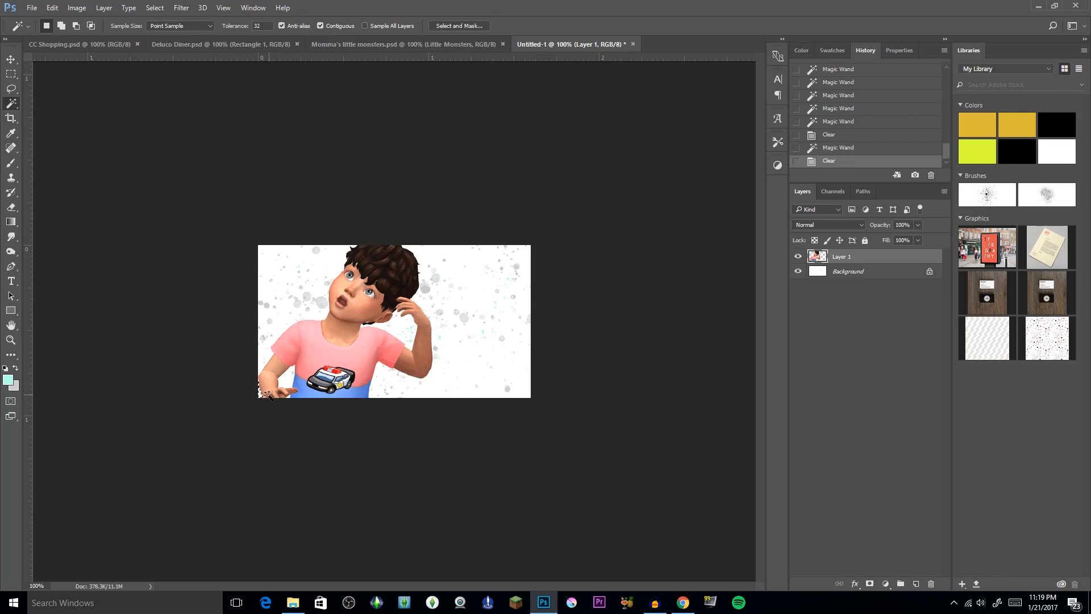
left_click(298, 312)
left_click(298, 311)
Step: Select the cleared areas around the toddler with the Magic Wand, hide them with a Hide Selection layer mask, and deselect
left_click(482, 309)
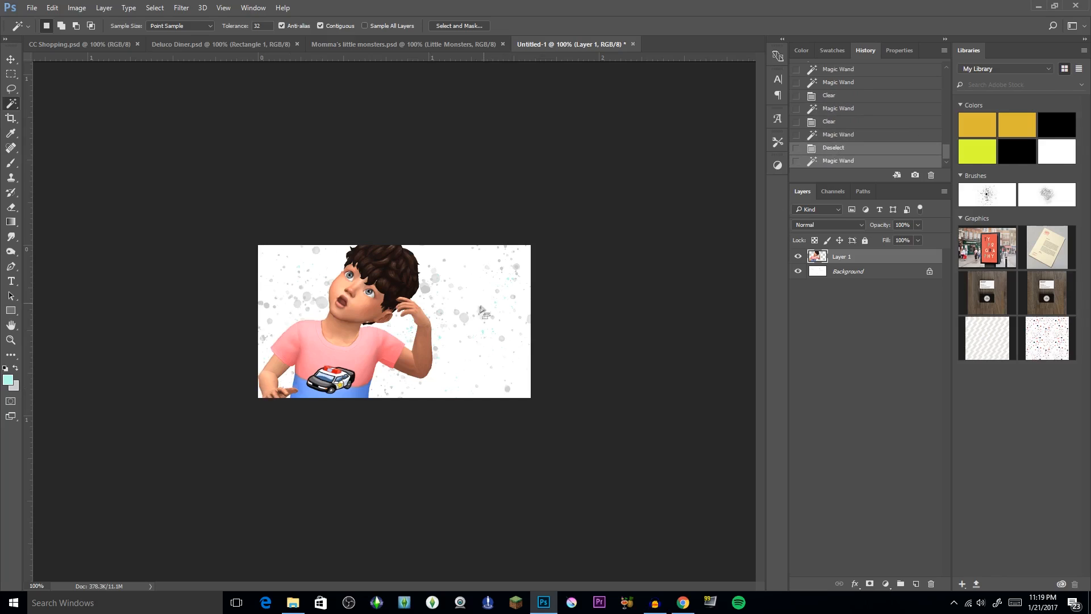
left_click(403, 329, "shift")
left_click(299, 286, "shift")
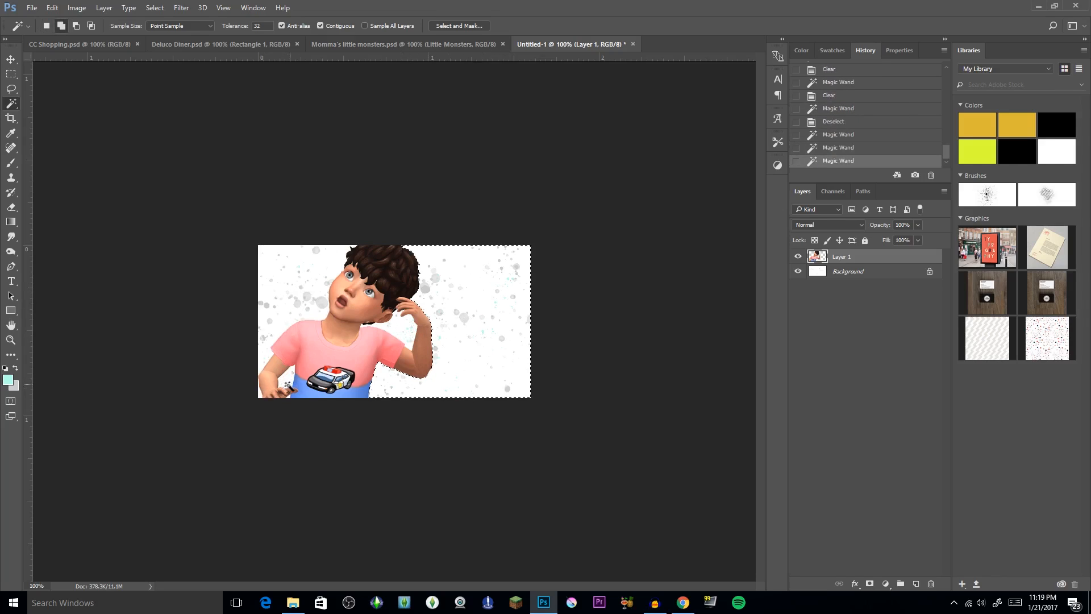
left_click(261, 397, "shift")
left_click(260, 397, "shift")
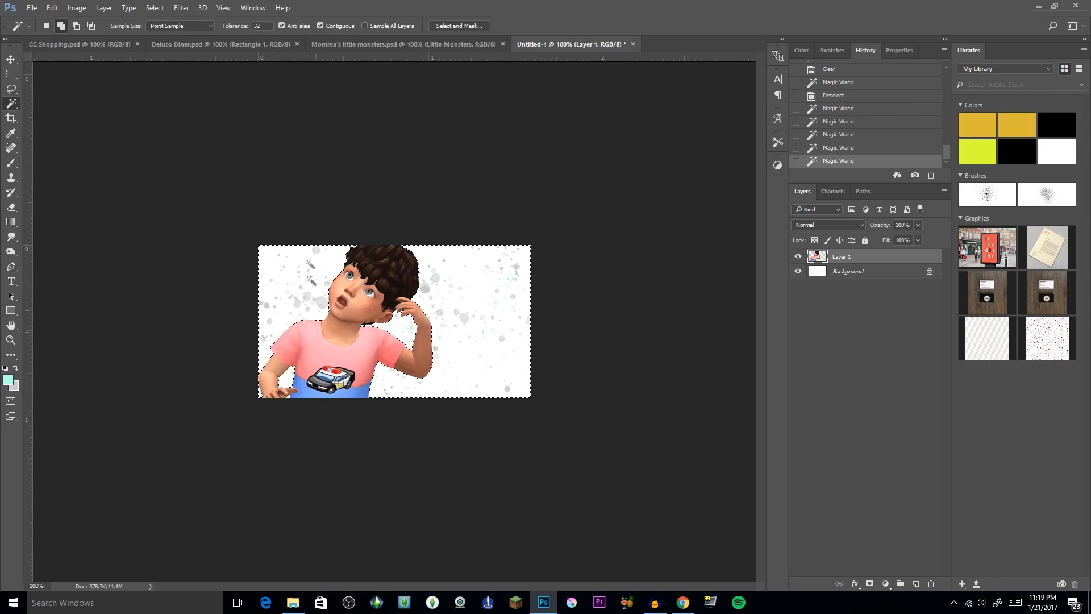
left_click(104, 8)
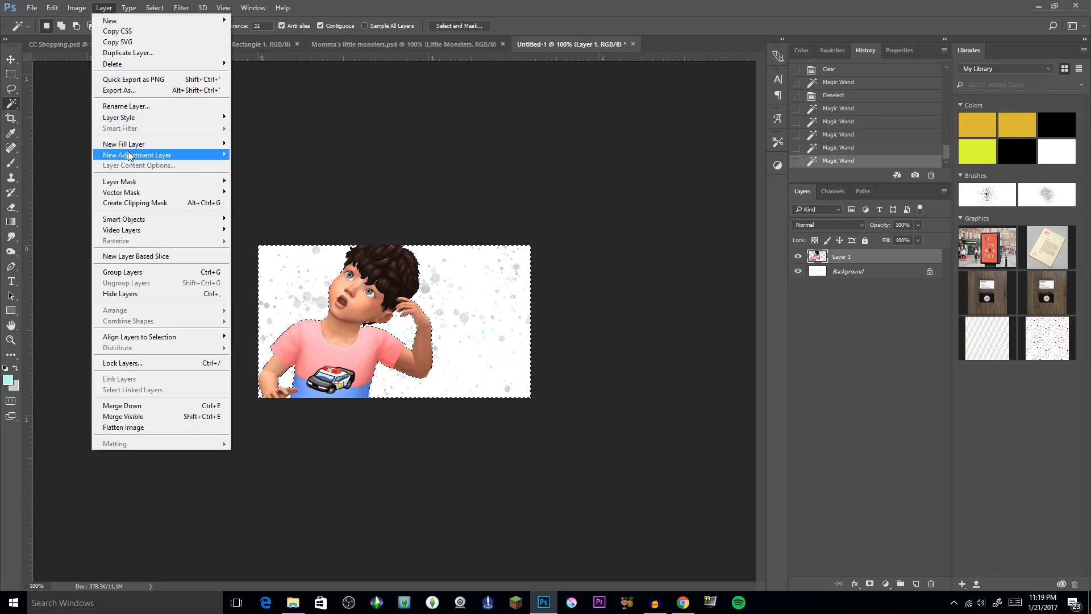
mouse_move(145, 181)
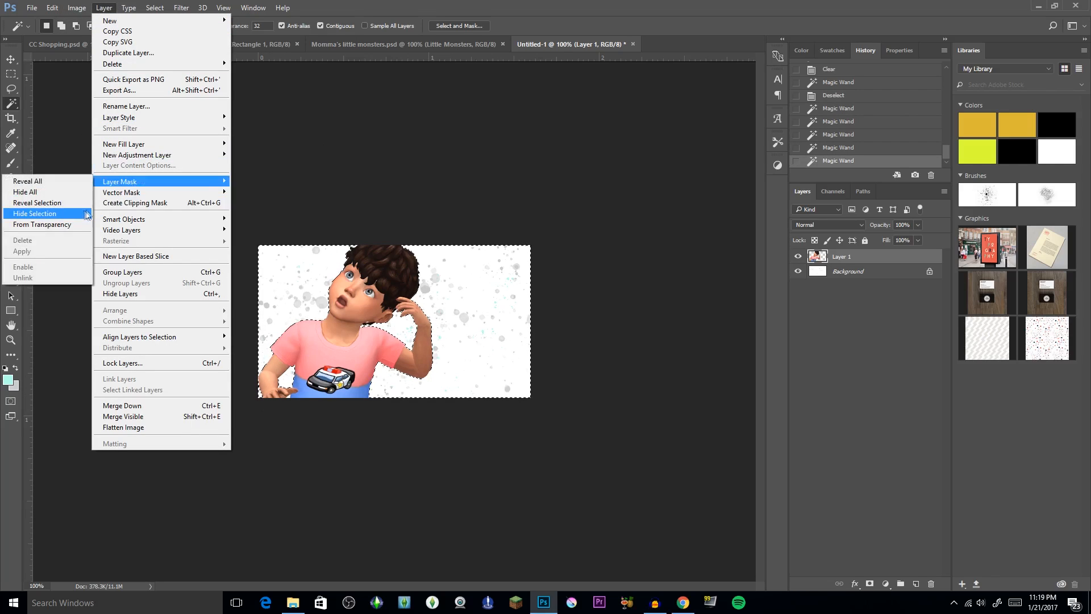
left_click(66, 215)
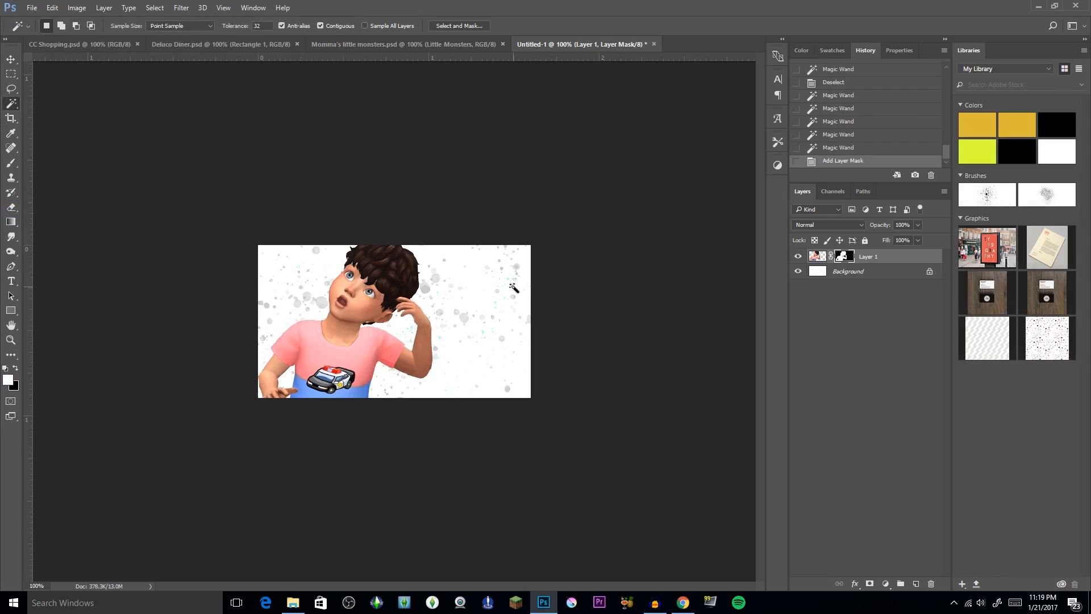
left_click(510, 306)
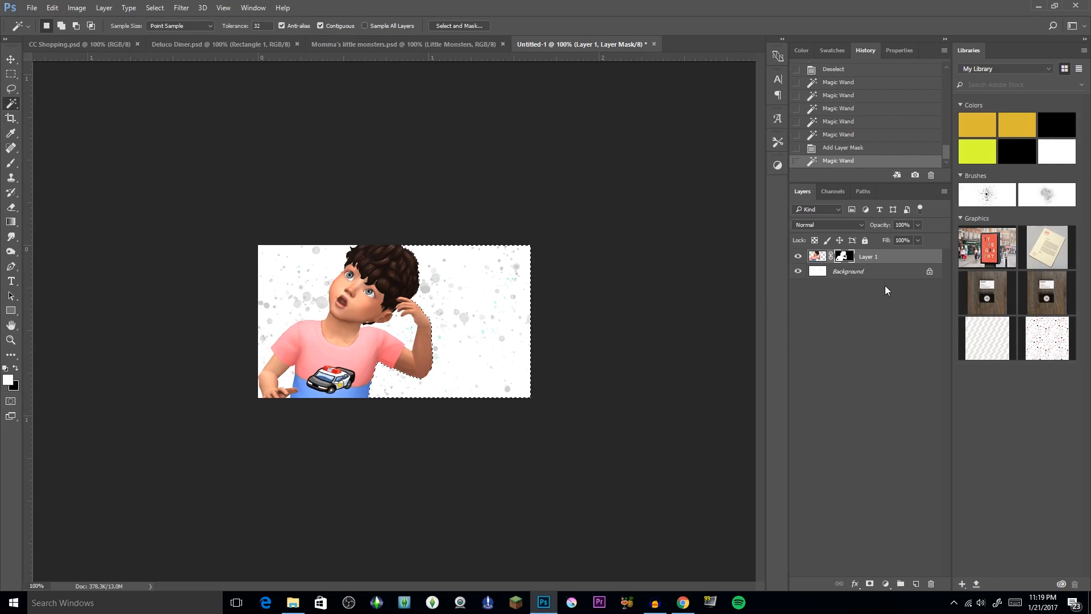
key("ctrl+d")
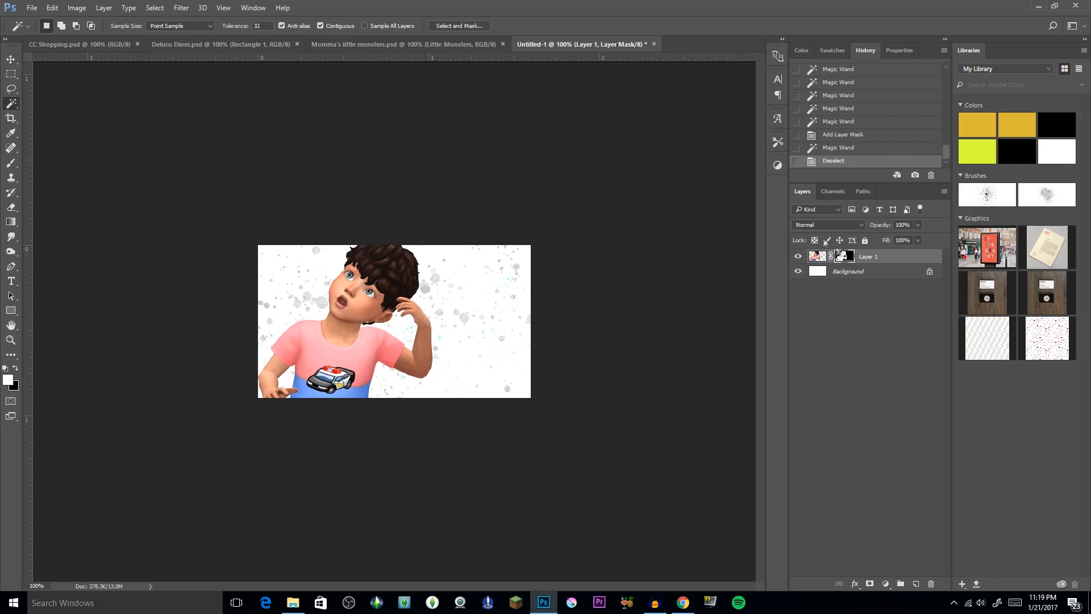
Step: Soften the toddler's layer mask with a Gaussian Blur of 5.4 pixels radius
left_click(181, 8)
mouse_move(203, 135)
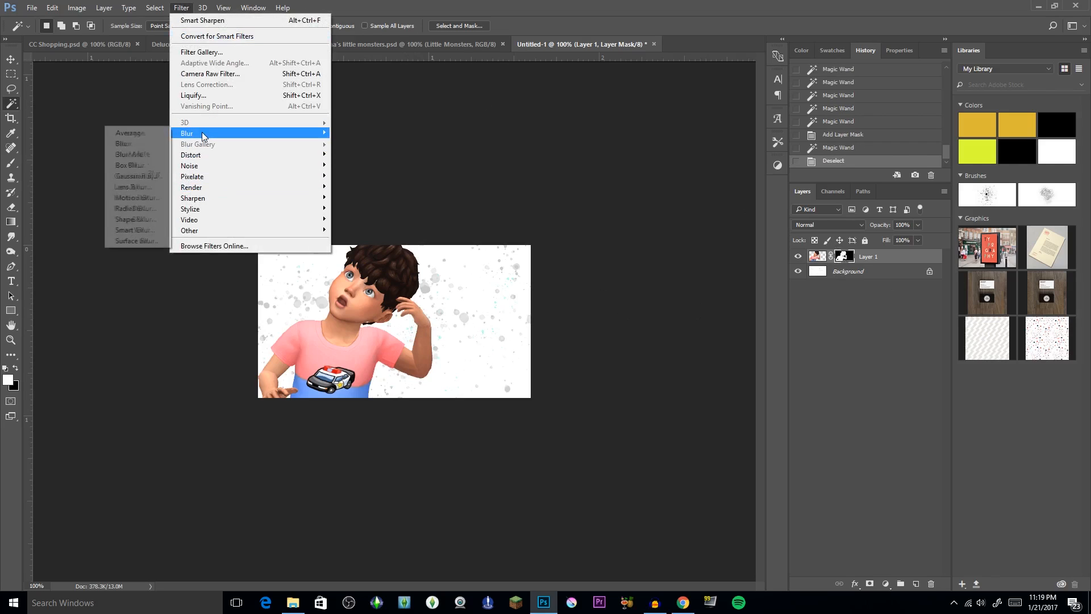
left_click(159, 175)
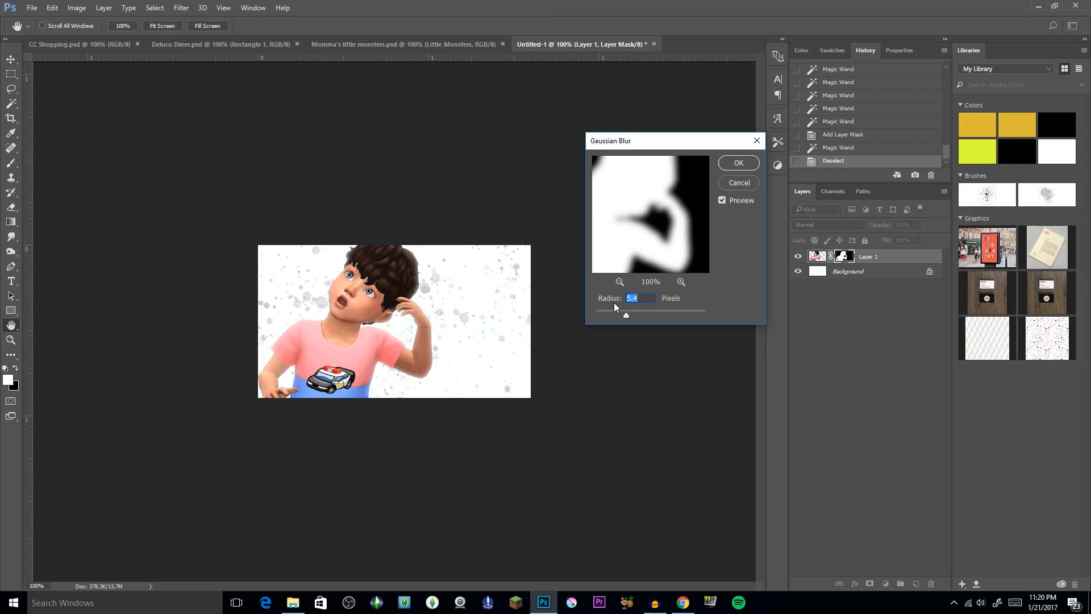
left_click(739, 163)
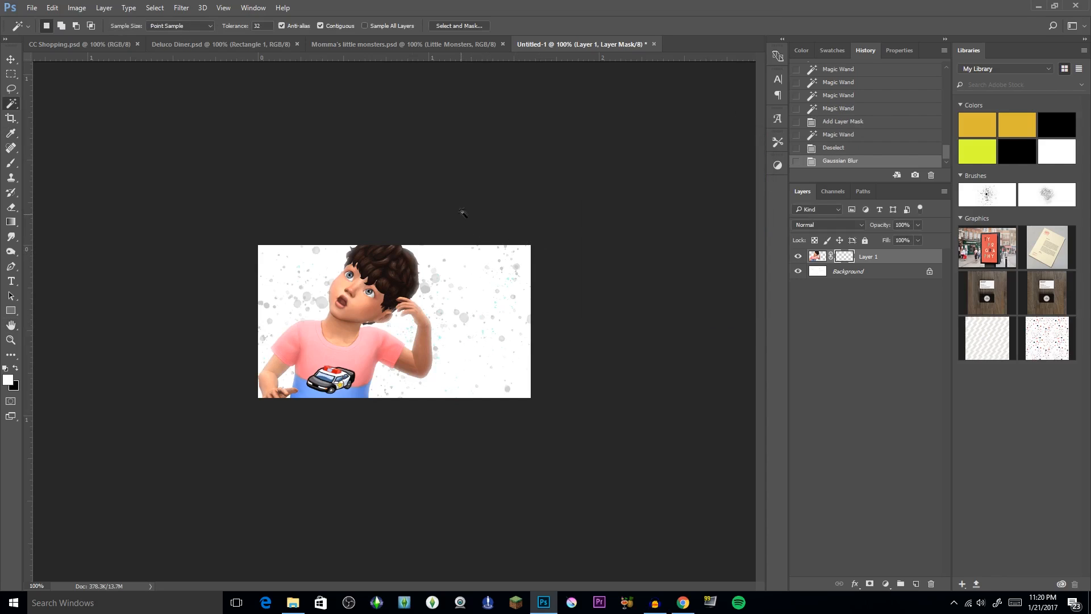
left_click(182, 8)
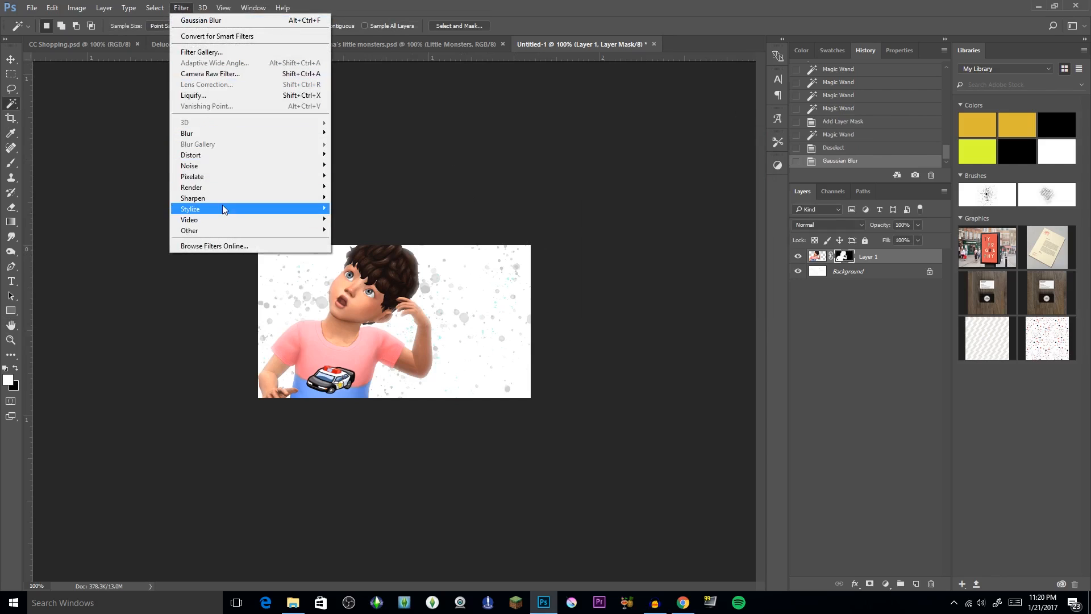
mouse_move(239, 197)
left_click(128, 241)
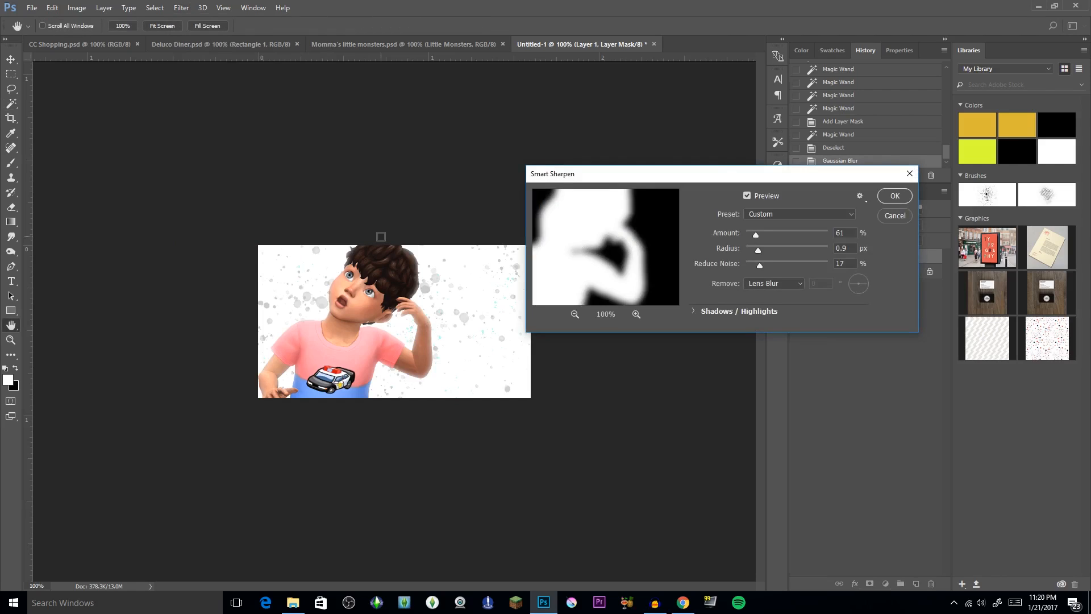
left_click(895, 217)
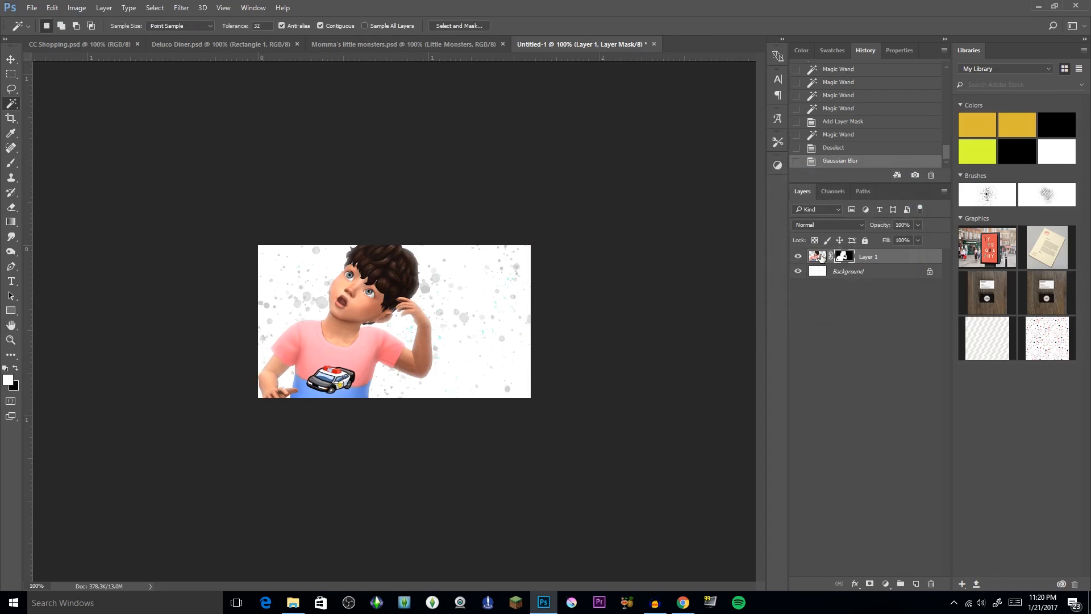
Step: Apply Smart Sharpen to the toddler image instead of its mask: amount 61%, radius 0.9 px, reduce noise 17%, removing Lens Blur
left_click(817, 257)
left_click(183, 7)
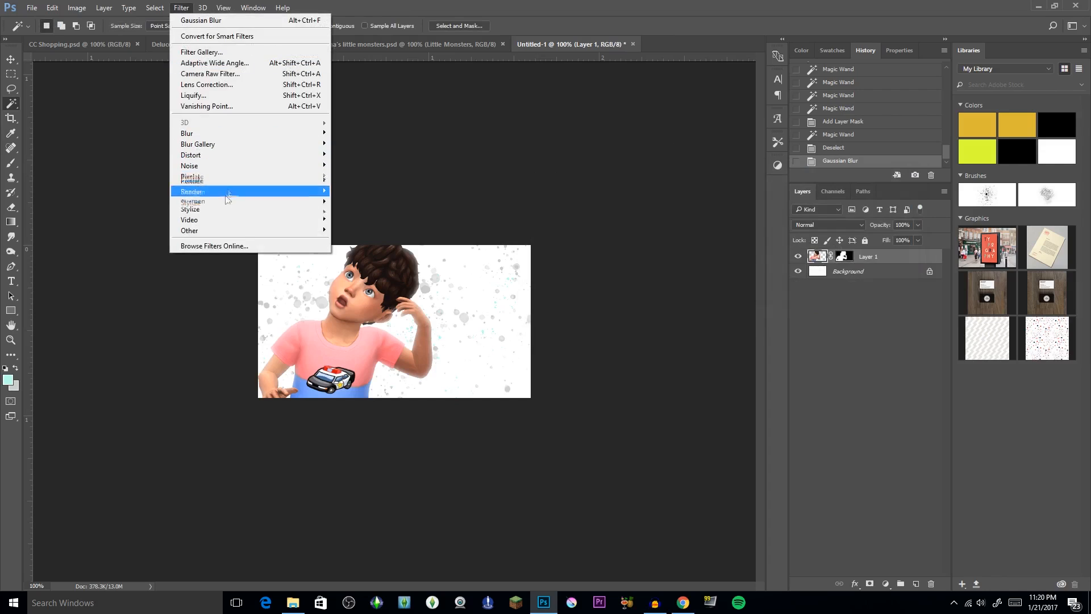
mouse_move(194, 197)
left_click(126, 242)
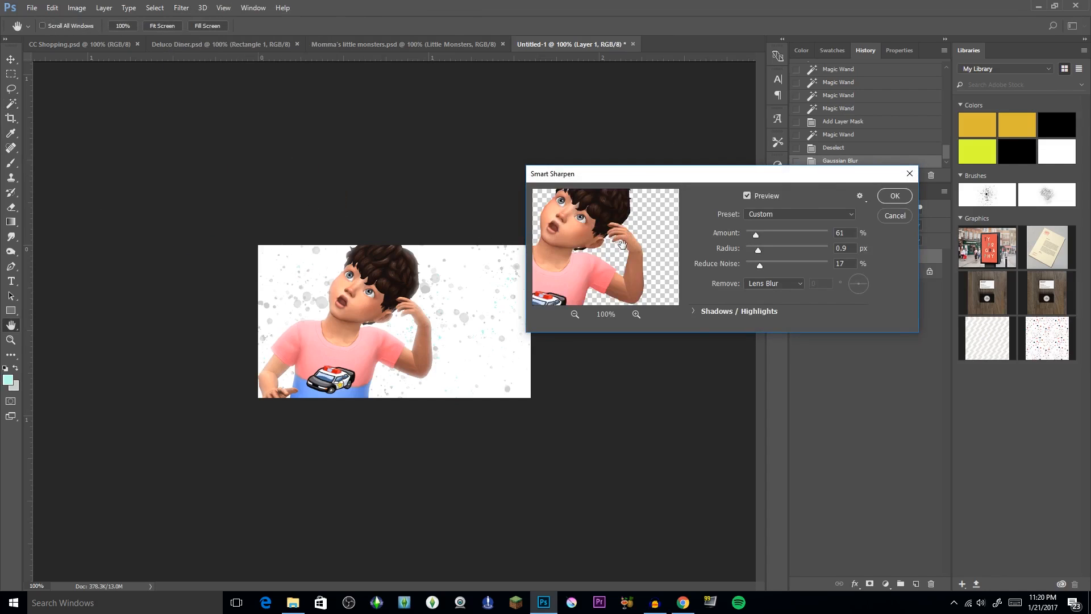
left_click_drag(618, 251, 643, 266)
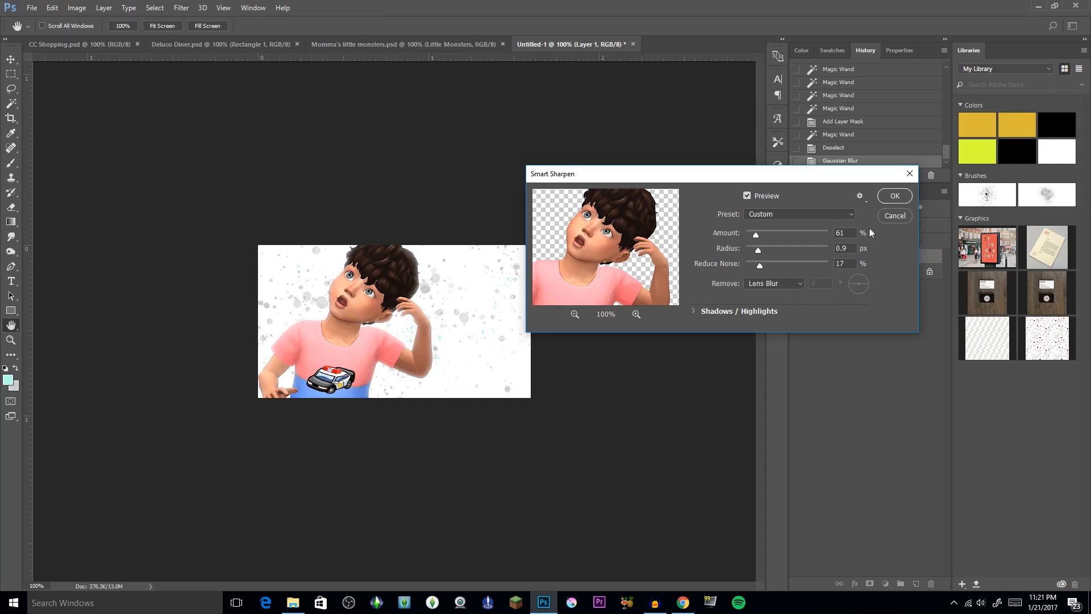
left_click(893, 197)
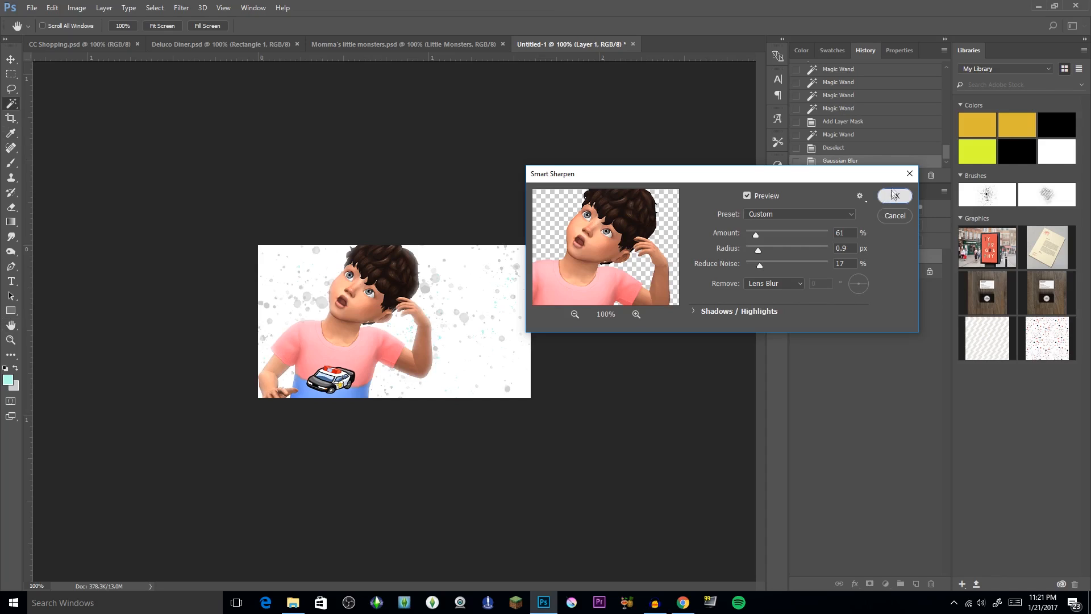
Step: Adjust the toddler image's brightness to 15 and contrast to -10
left_click(81, 12)
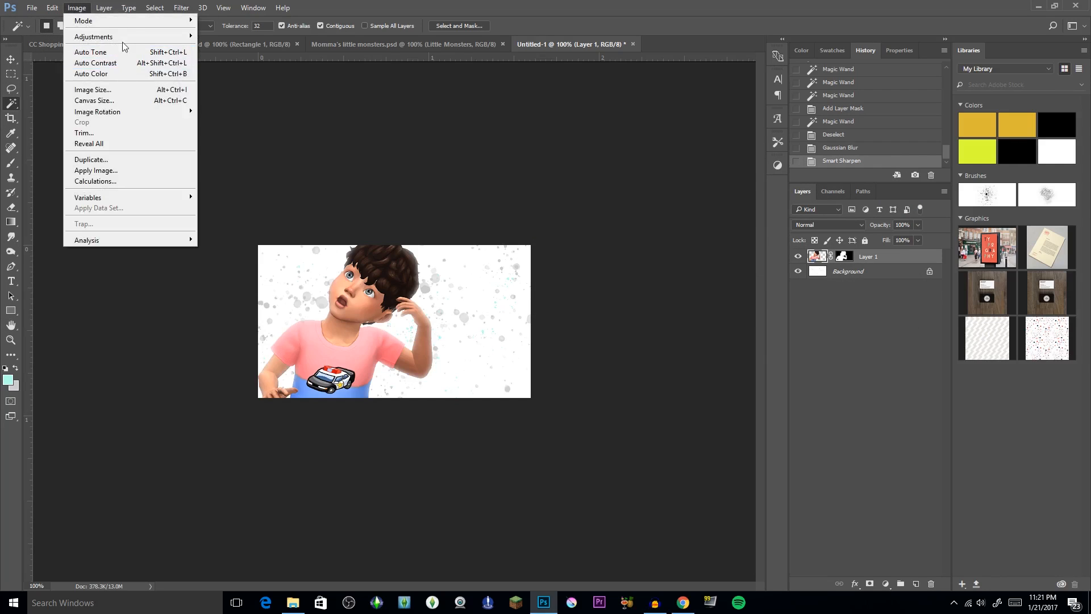
mouse_move(114, 36)
left_click(226, 37)
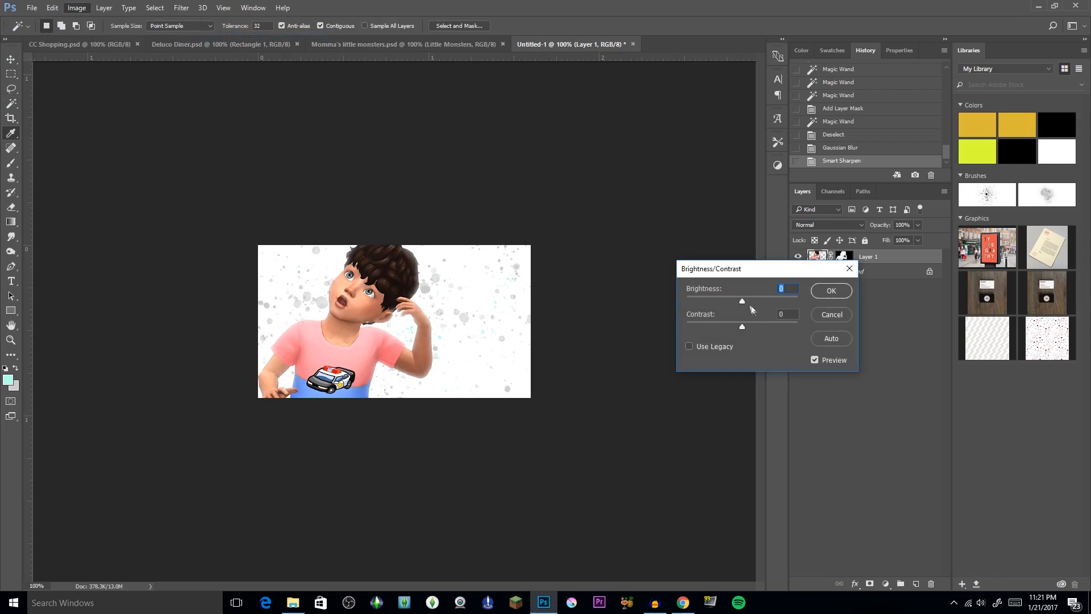
left_click_drag(742, 301, 732, 327)
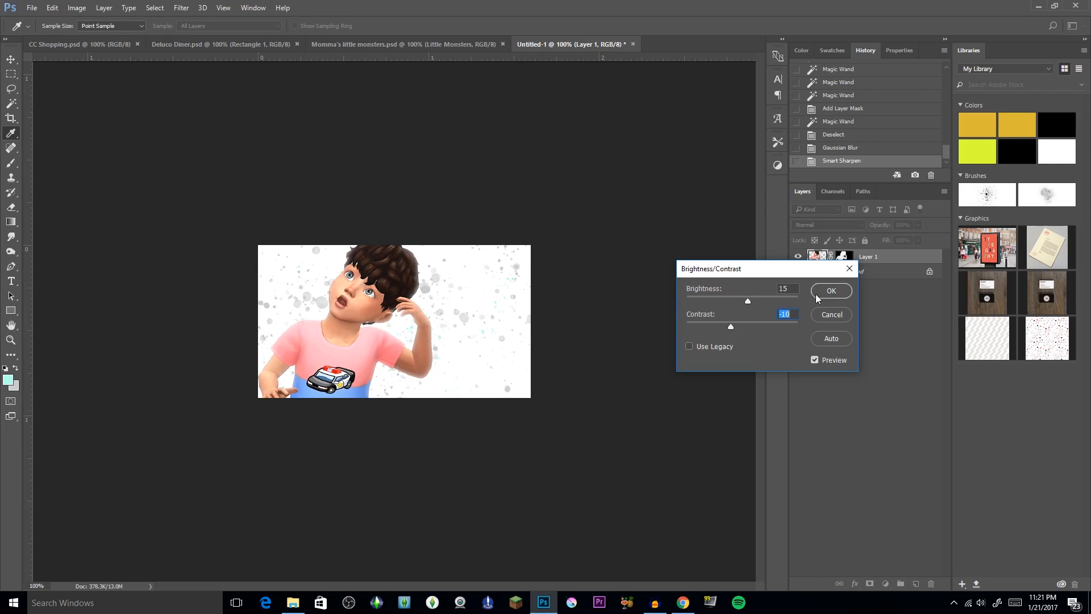
left_click(830, 291)
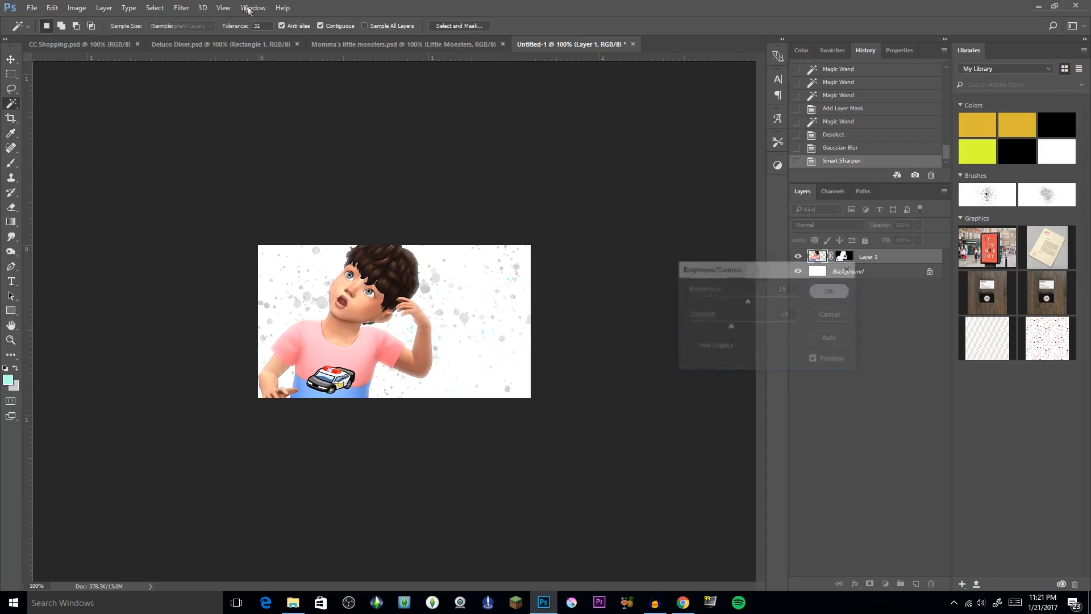
Step: Reduce the toddler image's vibrance to about -23 and raise its saturation slightly
left_click(80, 8)
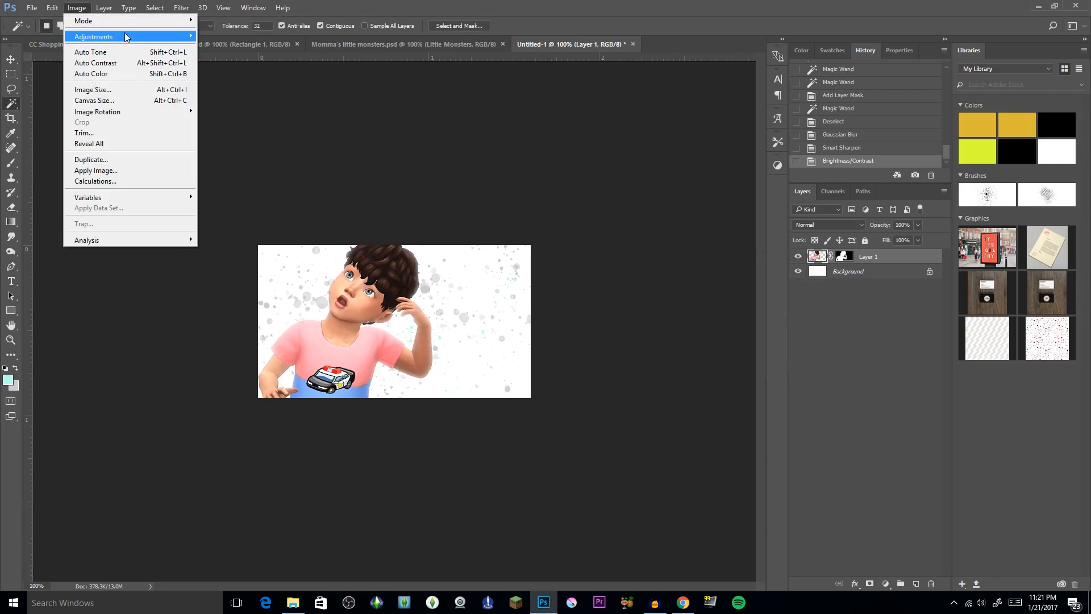
mouse_move(188, 37)
left_click(232, 85)
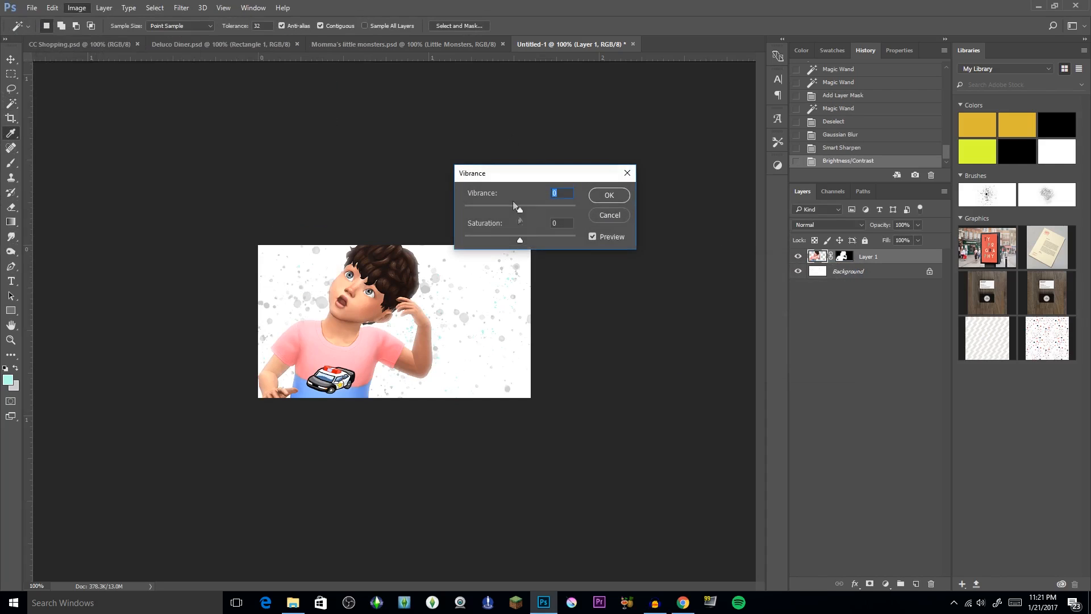
left_click_drag(519, 211, 504, 210)
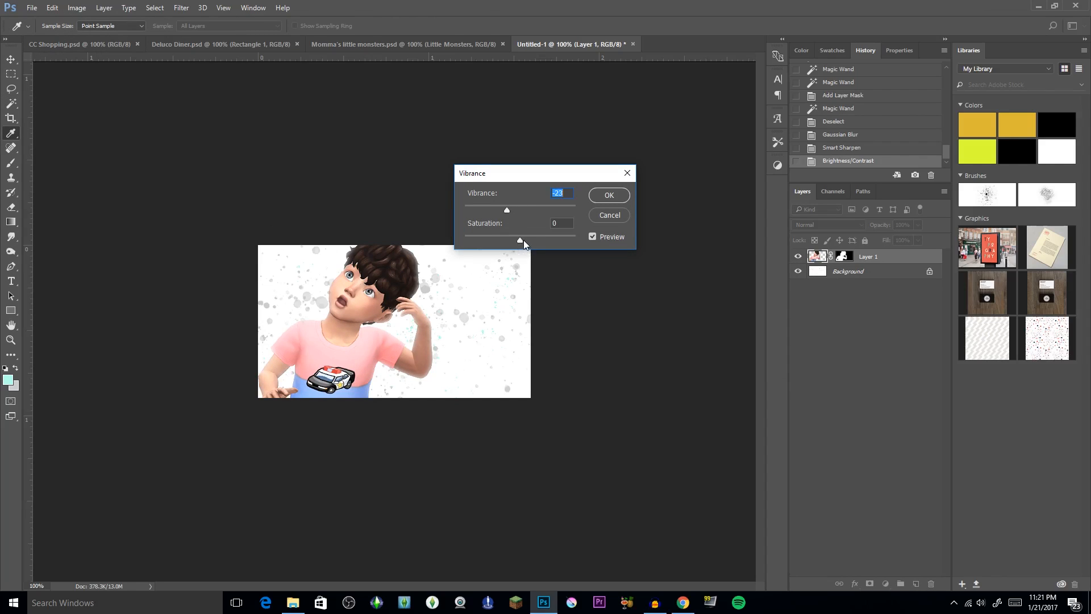
left_click_drag(523, 240, 531, 240)
left_click(607, 196)
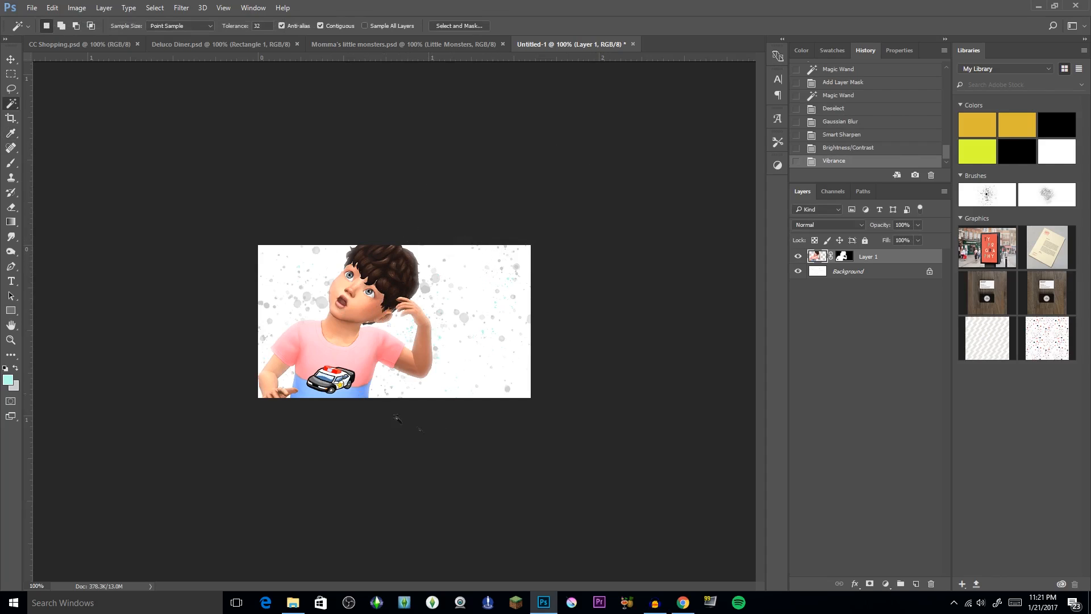
Step: Add the text "How To" in light aqua BubbleGum at 7 pt beside the toddler's head
left_click(13, 281)
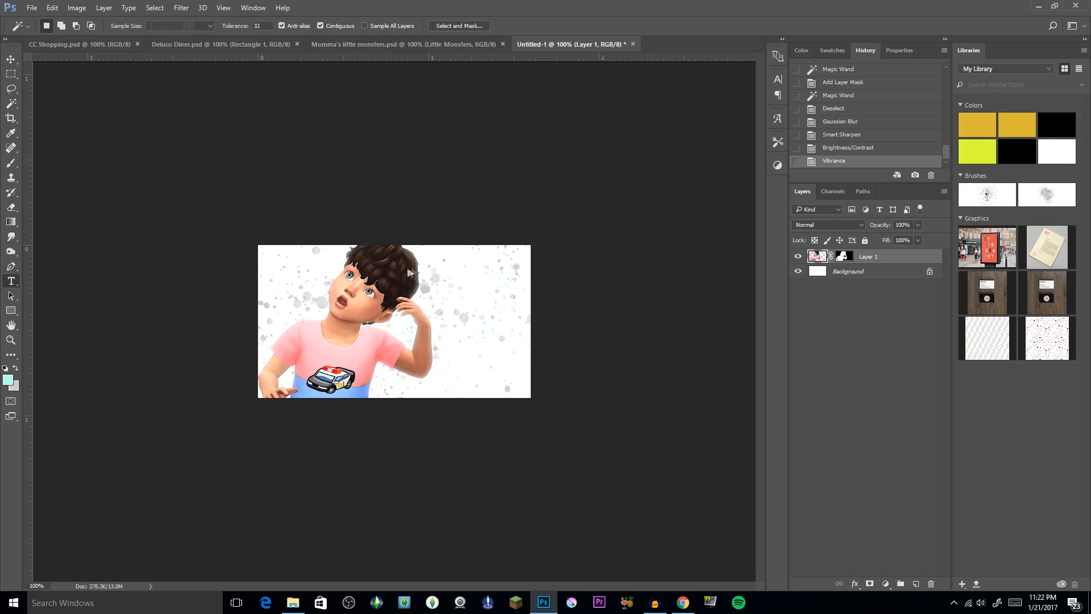
left_click(446, 277)
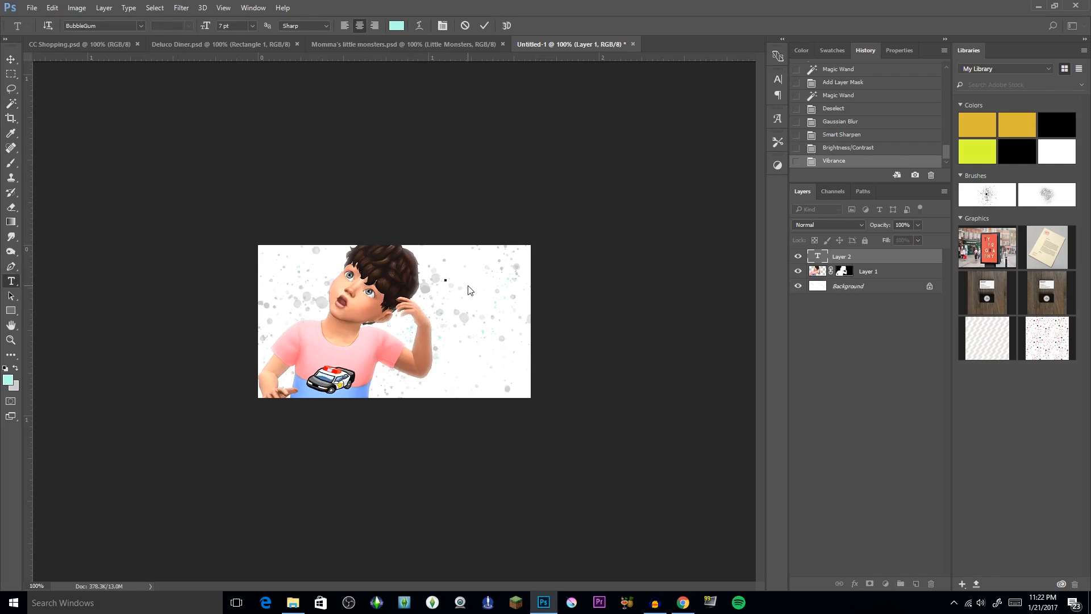
type("HOW TO")
left_click(879, 259)
Step: Enlarge the "How To" text to about 12.32 pt, tilt it slightly and fit it between the toddler's head and the canvas's right edge
key("ctrl+t")
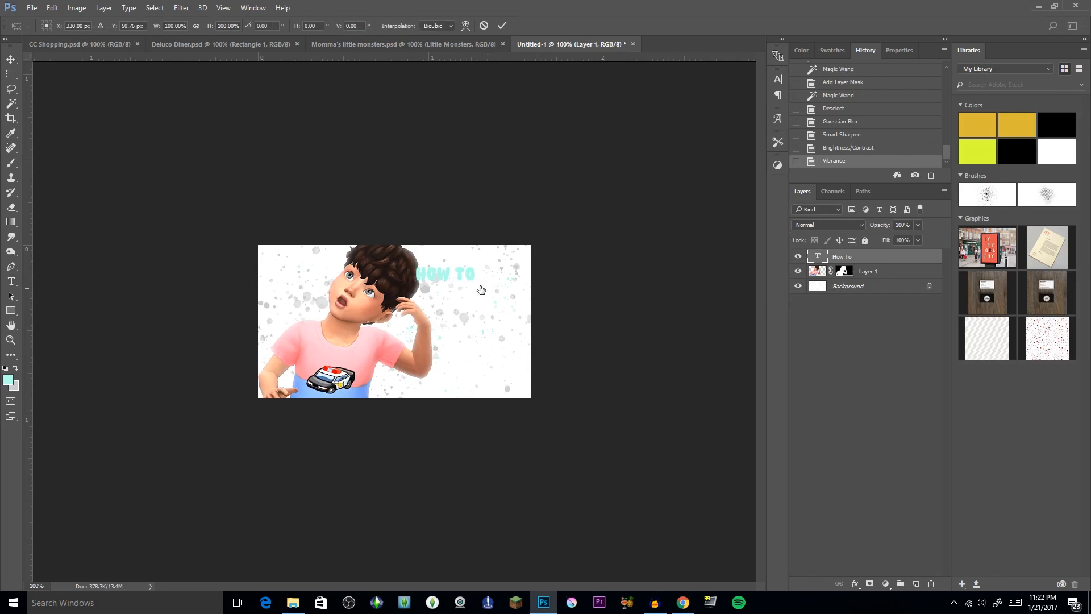
left_click_drag(480, 290, 532, 313)
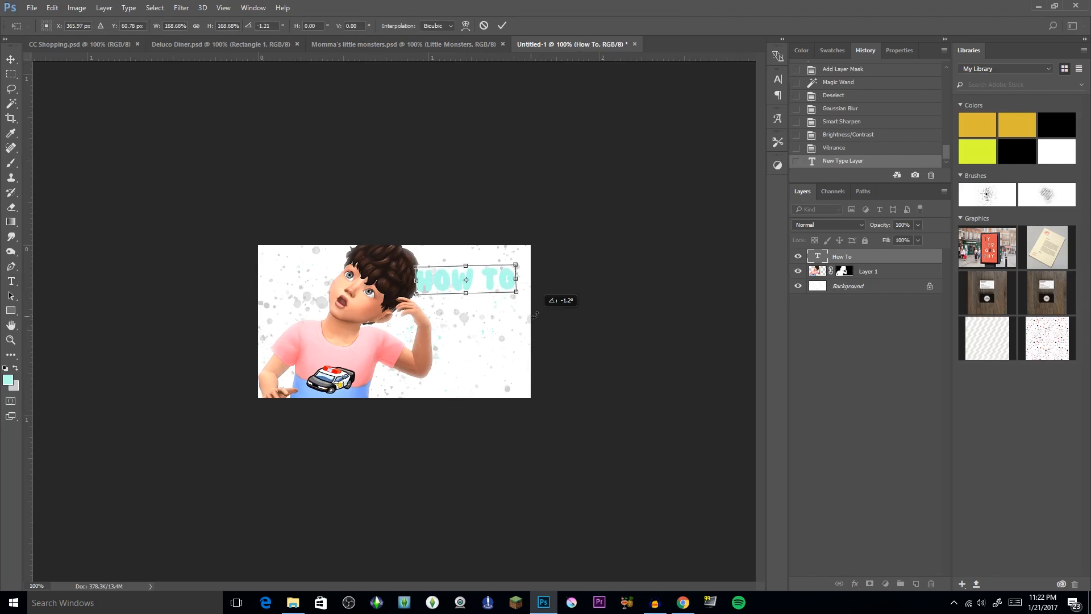
left_click_drag(493, 278, 511, 306)
key("Return")
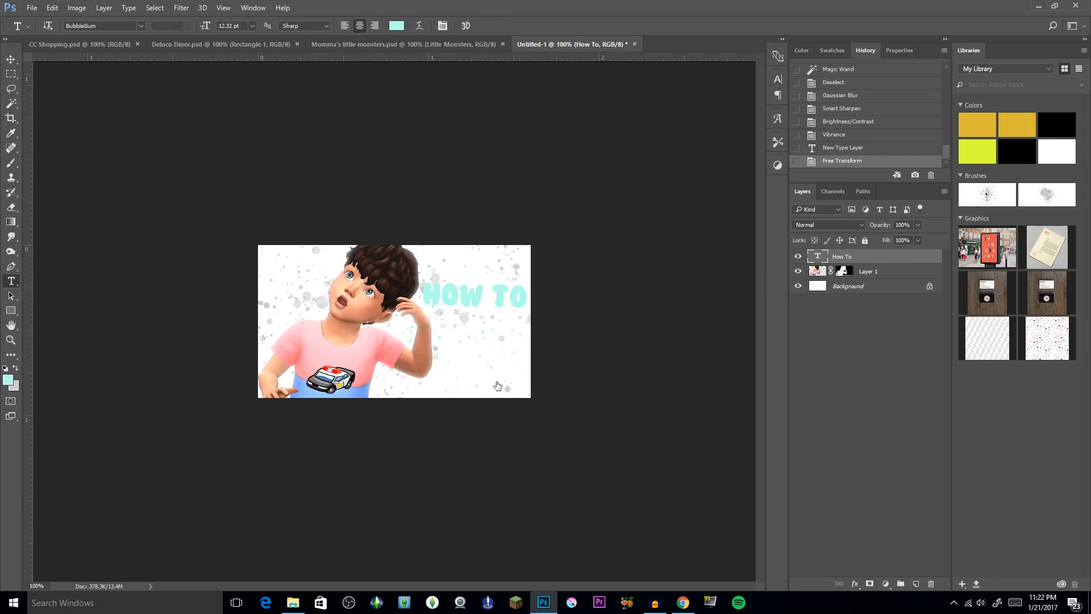
Step: Add a Drop Shadow layer style to the "How To" text layer
key("h")
double_click(870, 257)
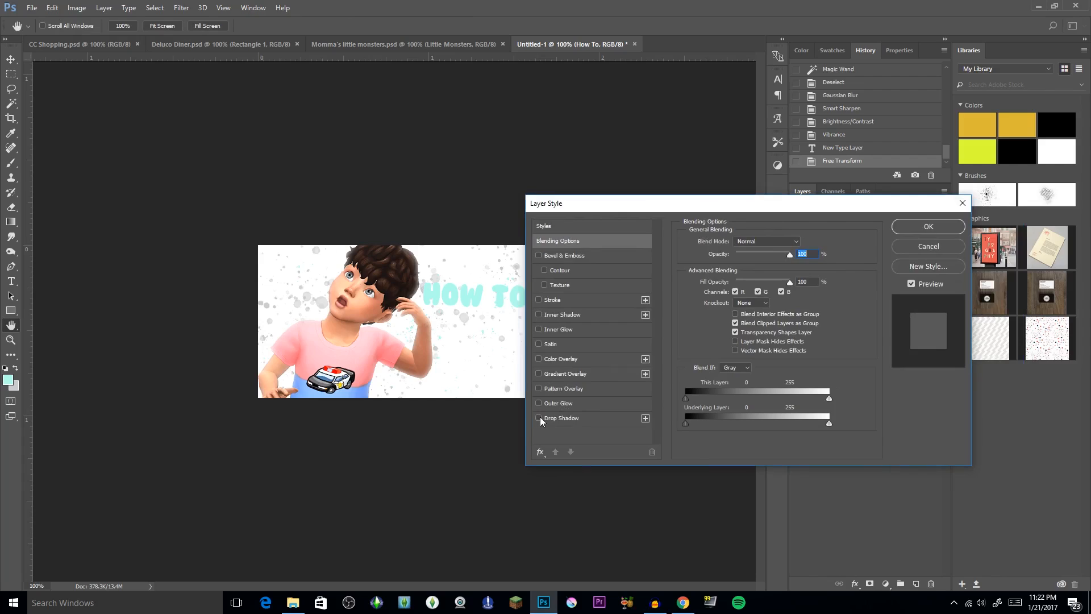
left_click(539, 418)
left_click(955, 230)
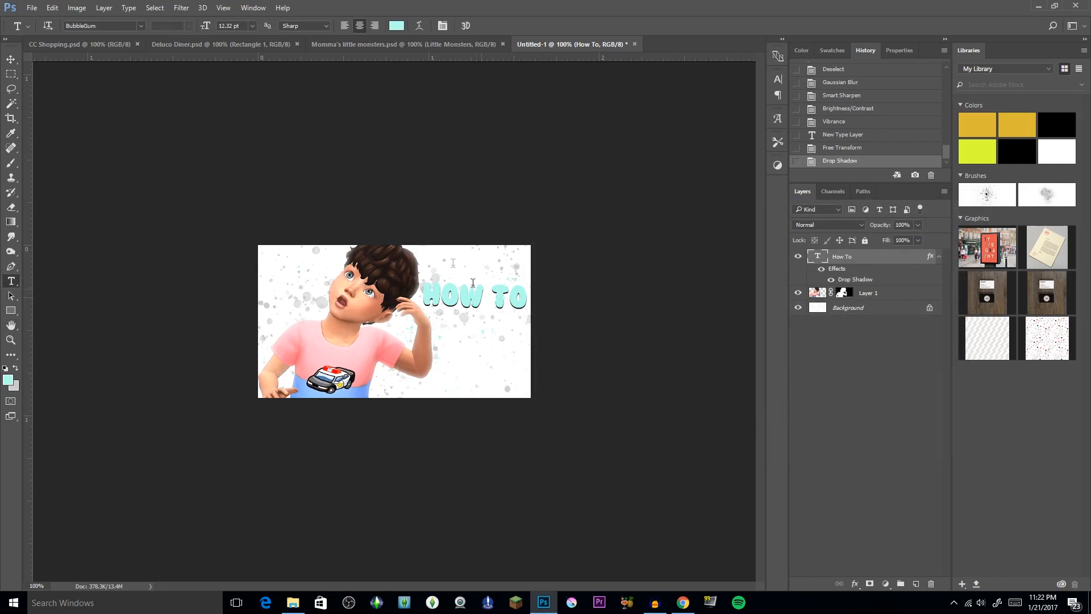
Step: Check the multicoloured lettering in CC Shopping.psd for reference, and recolour the "O" of "How" in the new thumbnail light purple, c9b0f7
left_click(112, 47)
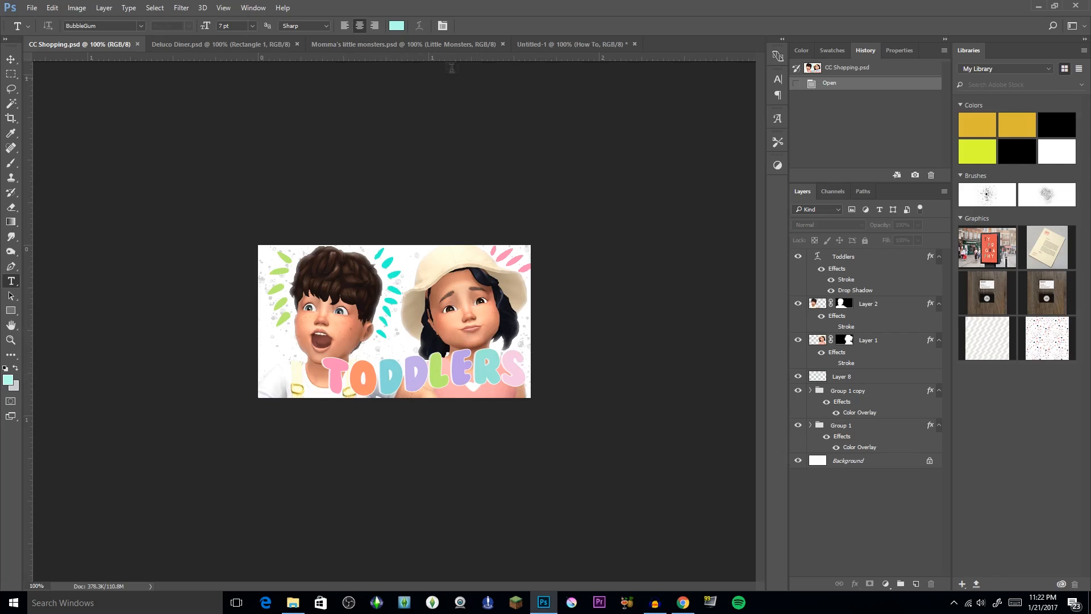
left_click(568, 44)
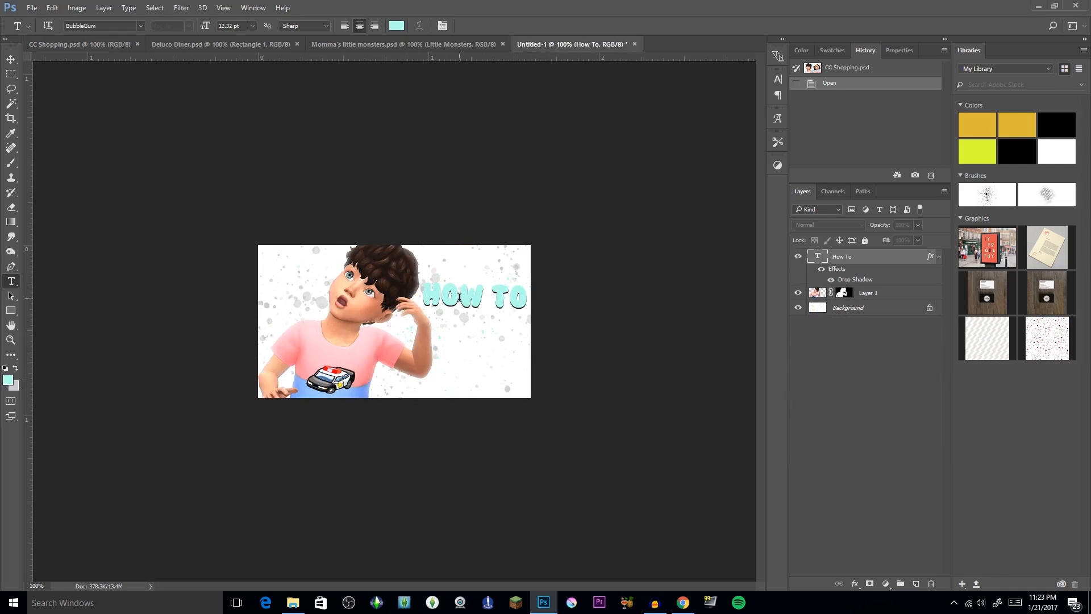
left_click(459, 298)
left_click_drag(459, 297, 444, 274)
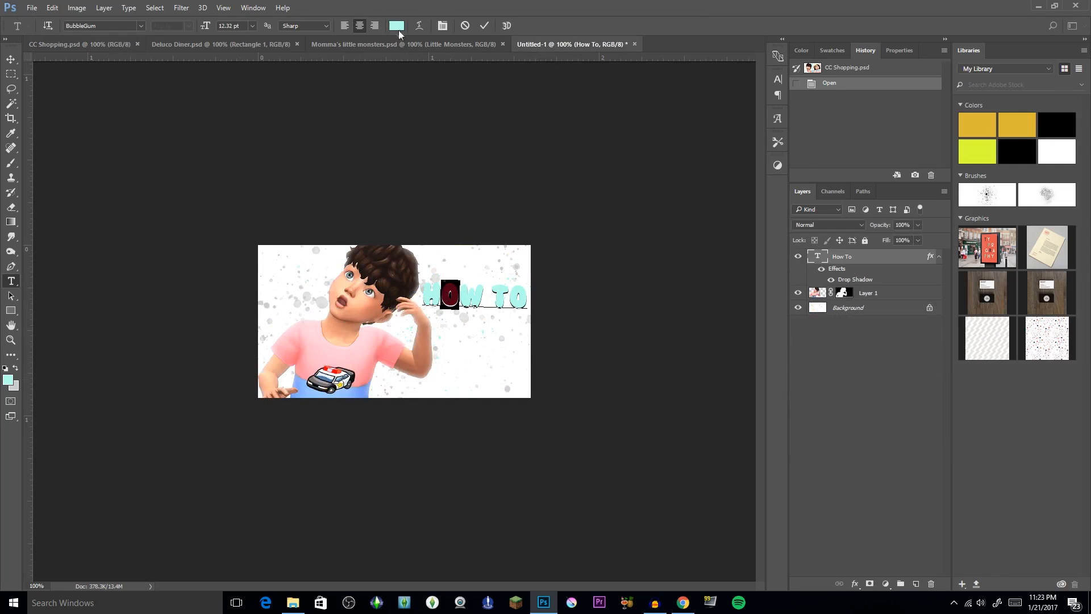
left_click(397, 28)
left_click(737, 303)
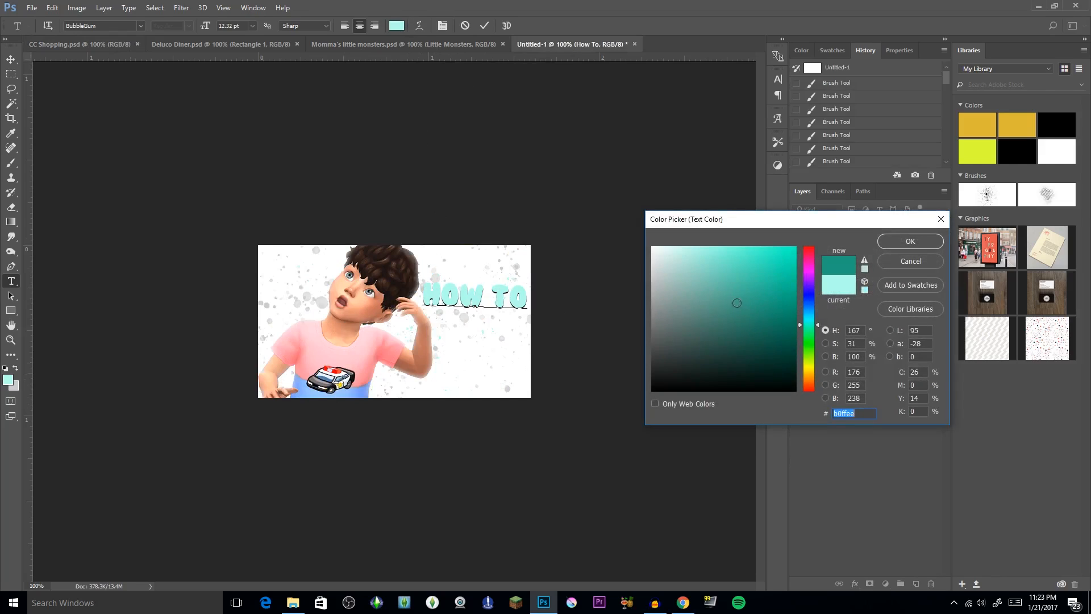
left_click(738, 298)
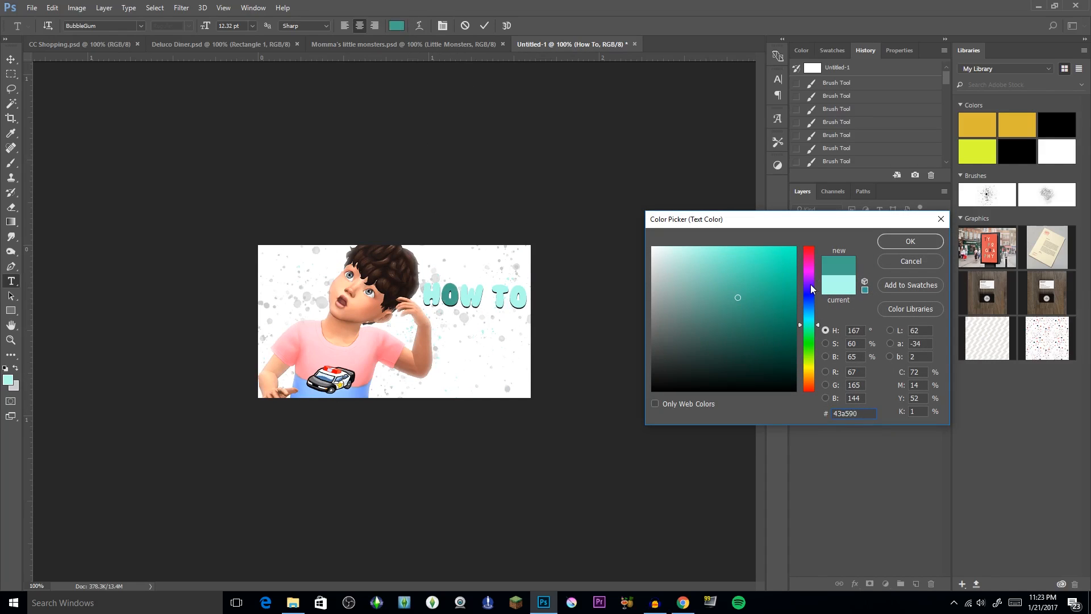
left_click_drag(810, 284, 810, 286)
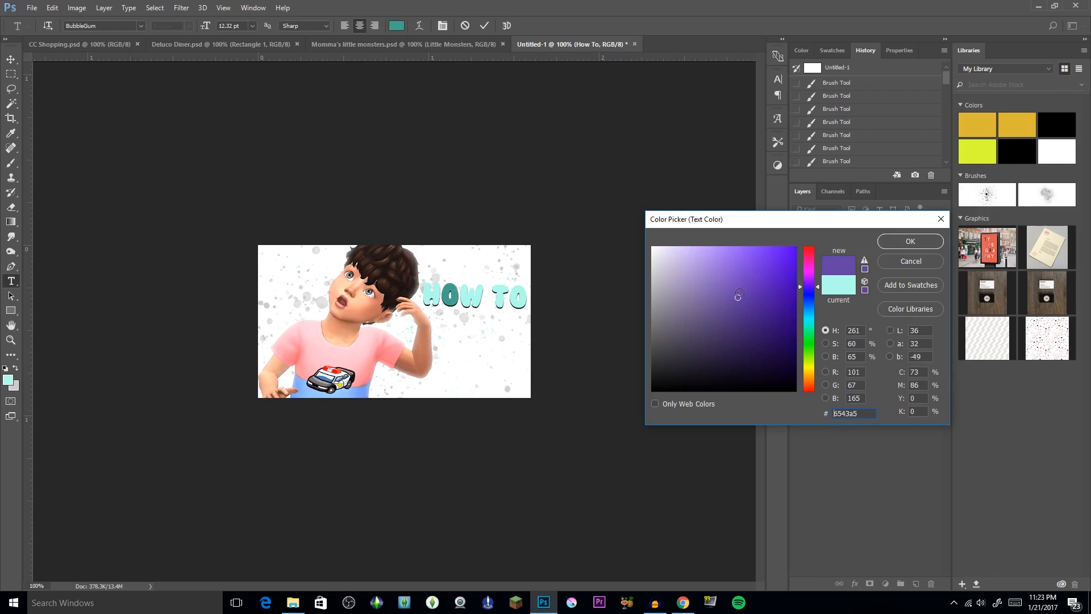
left_click_drag(739, 293, 693, 251)
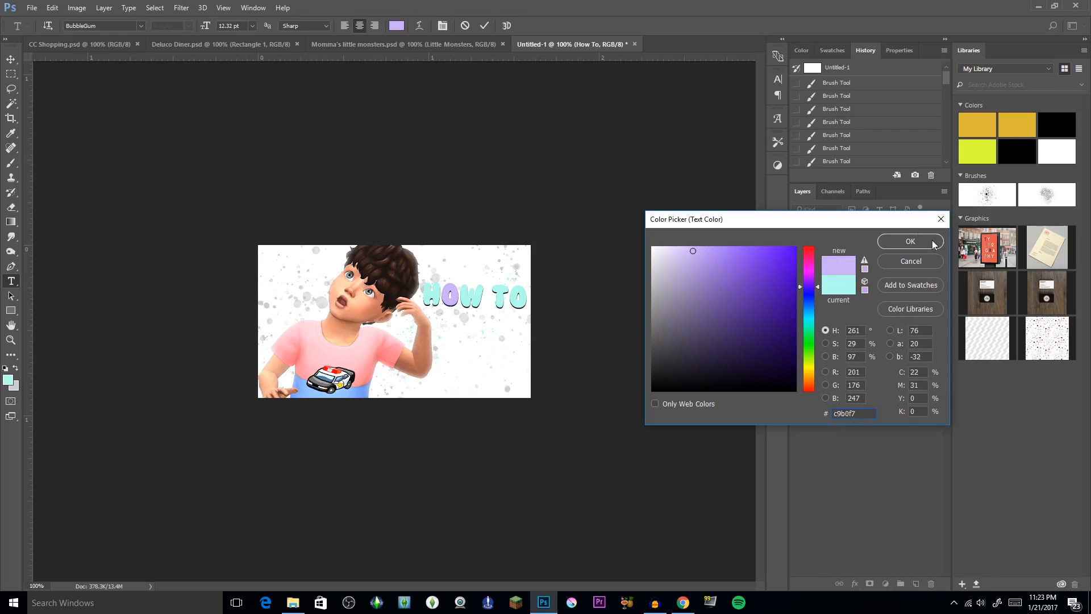
left_click(911, 241)
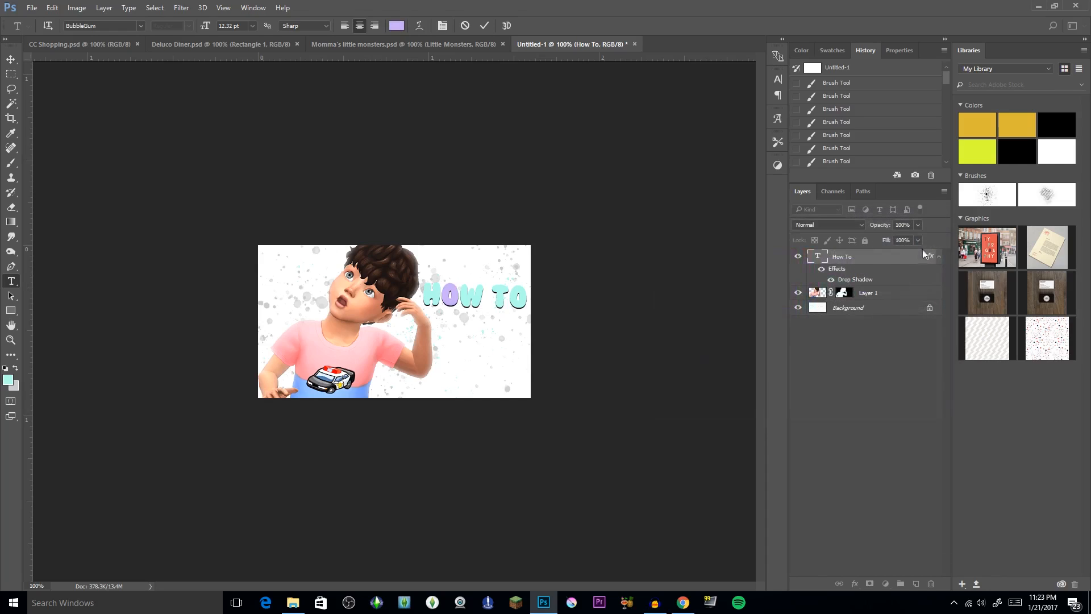
Step: Recolour the whole word "How" in the "How To" text light purple, c9b0f7, sampled from its "O"
left_click_drag(486, 295, 432, 232)
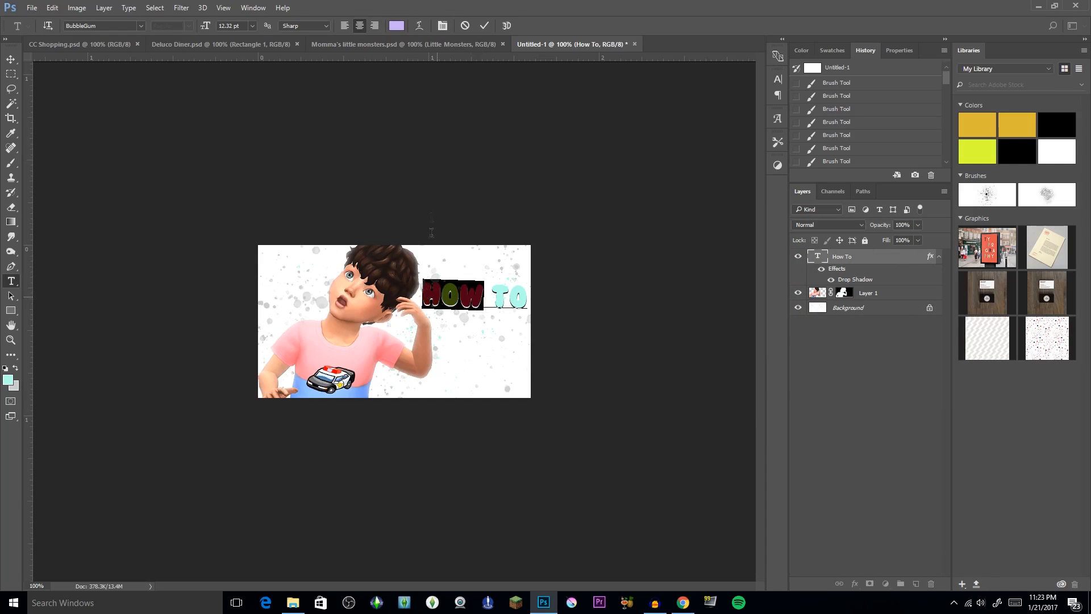
left_click(397, 26)
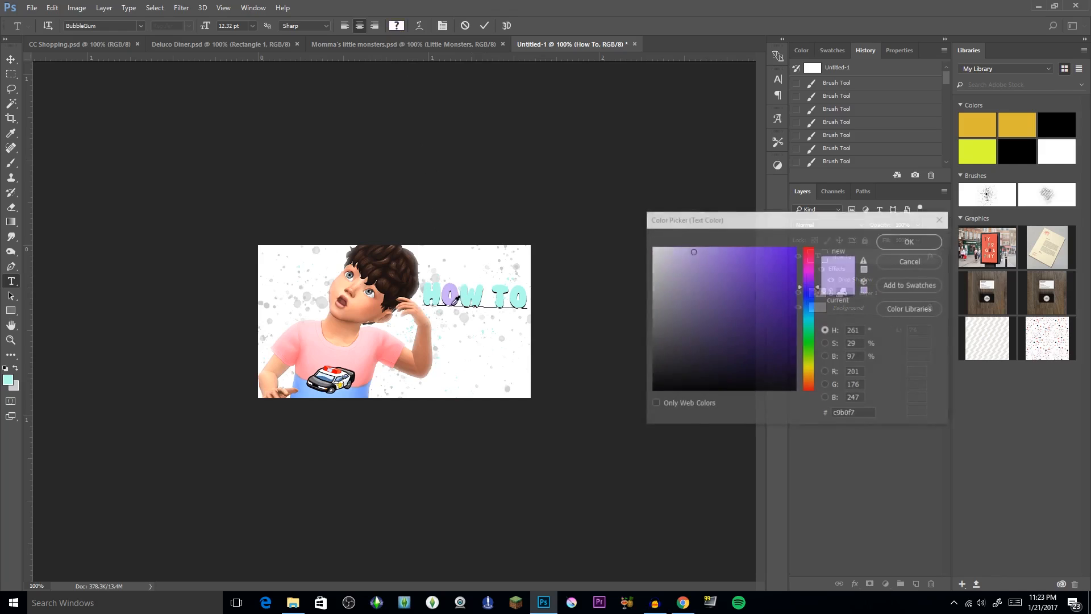
left_click(456, 297)
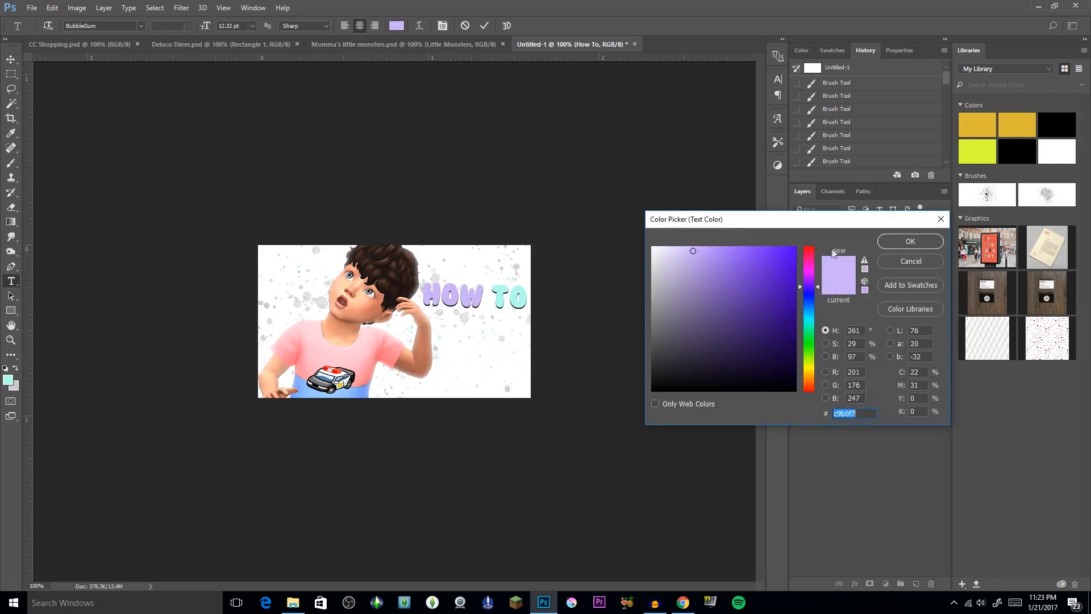
left_click(886, 242)
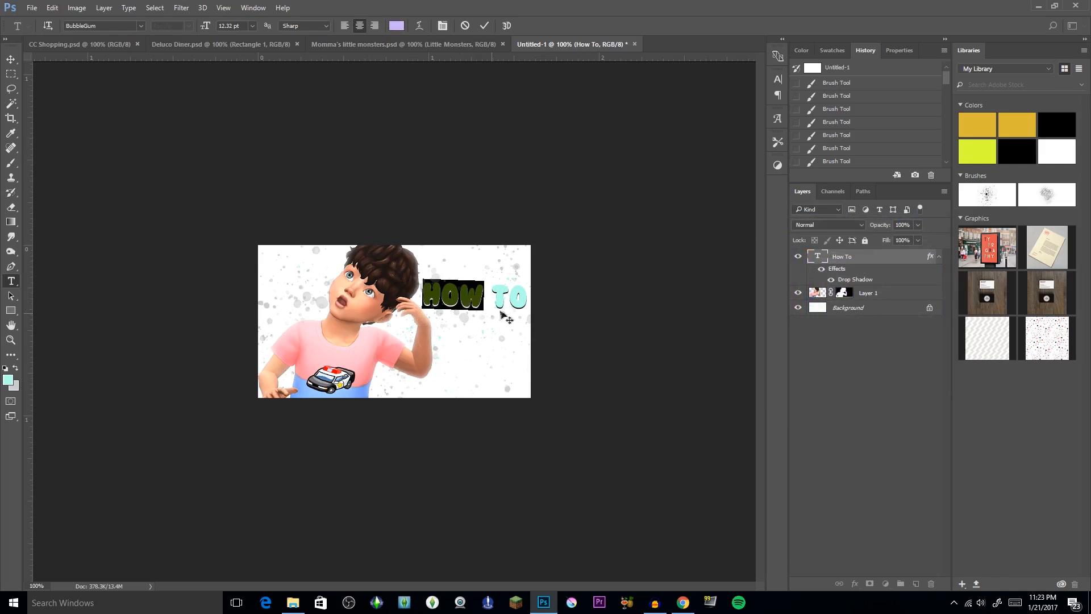
left_click(893, 256)
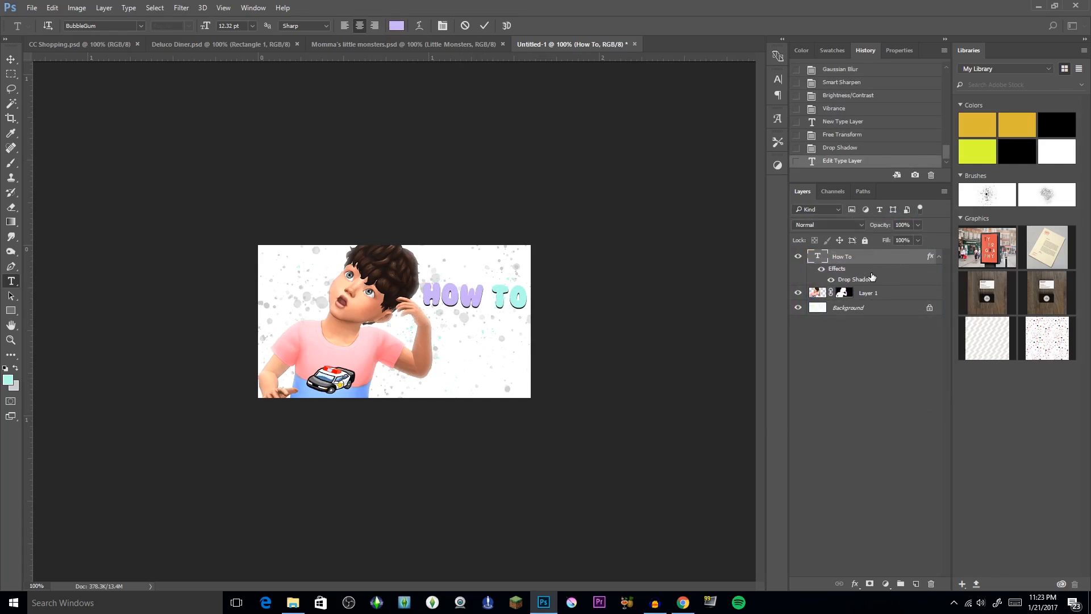
Step: Duplicate the "How To" text layer, placing the copy directly beneath the original with its wording replaced by "Create"
key("ctrl+j")
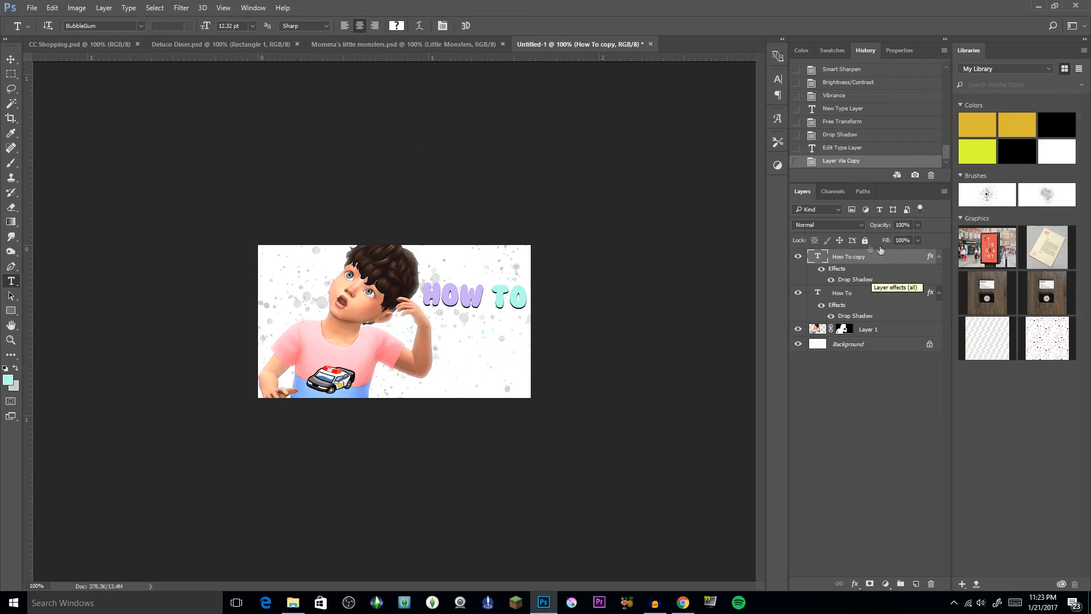
left_click_drag(501, 307, 500, 328)
triple_click(501, 322)
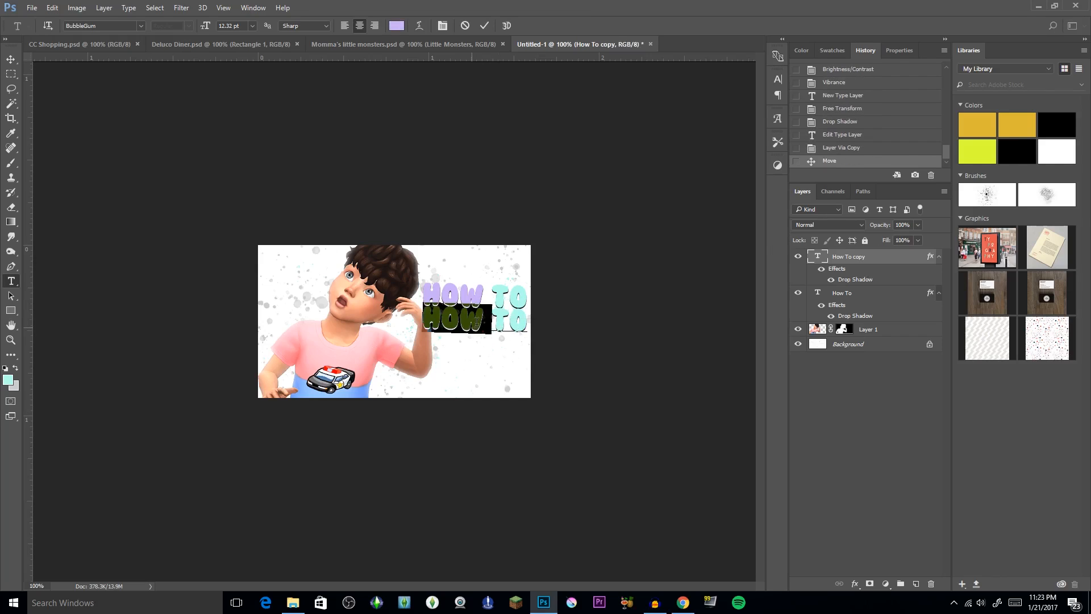
type("C")
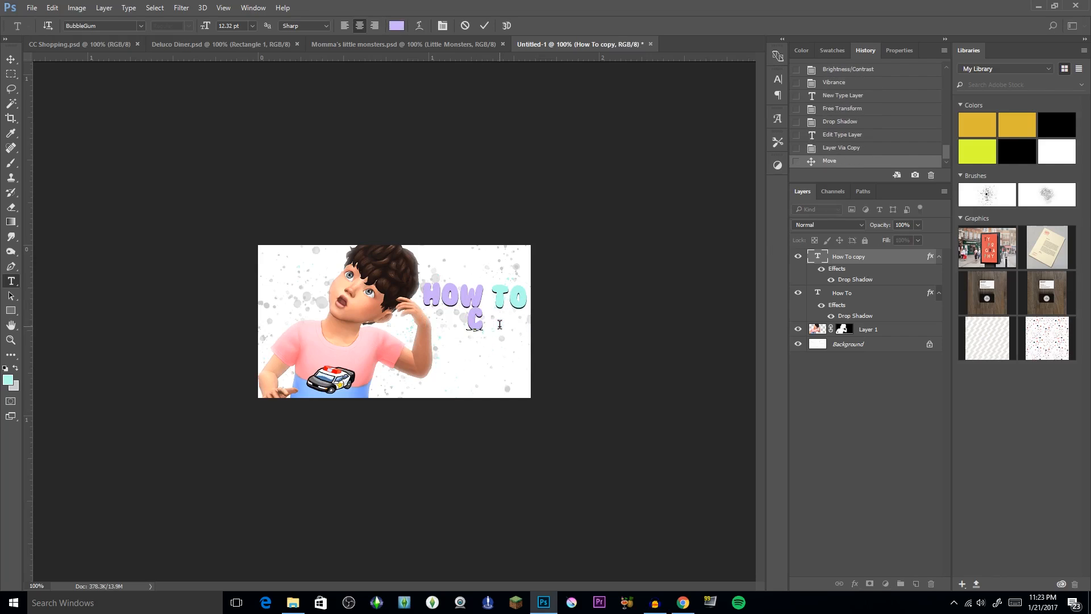
type("REAY")
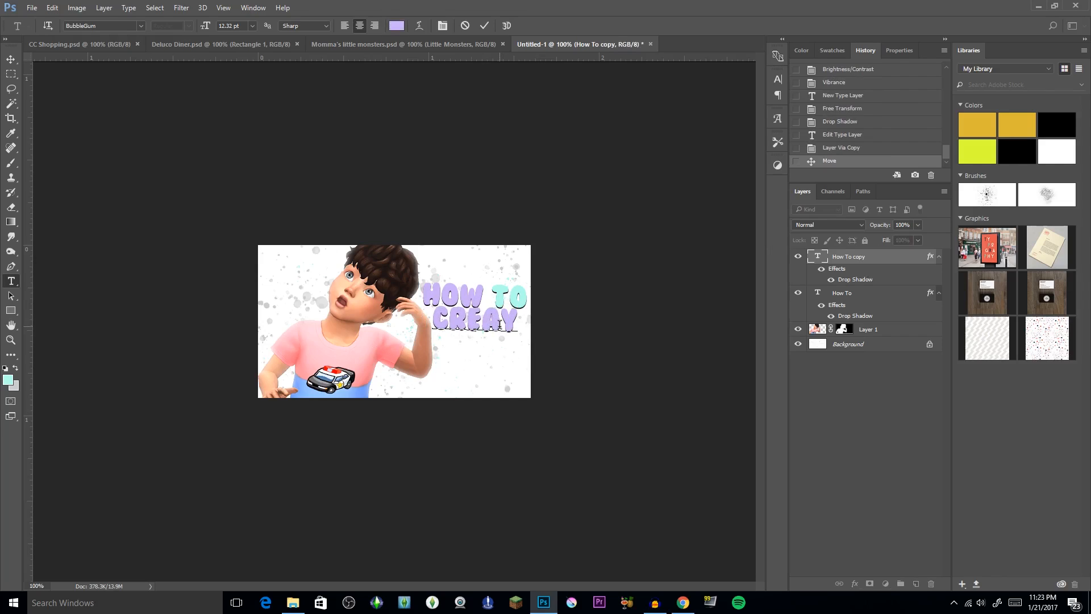
key("BackSpace")
type("TE")
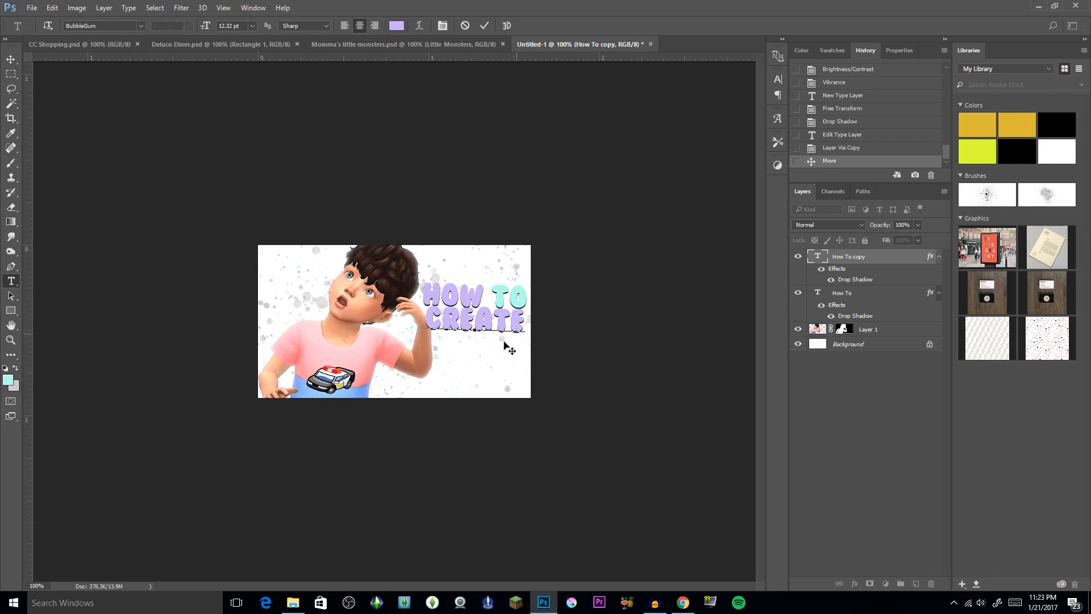
Step: Reduce the "Create" text to 11.32 pt and fit it under "How To", close to the canvas's right edge
left_click_drag(494, 346, 498, 349)
left_click(493, 328)
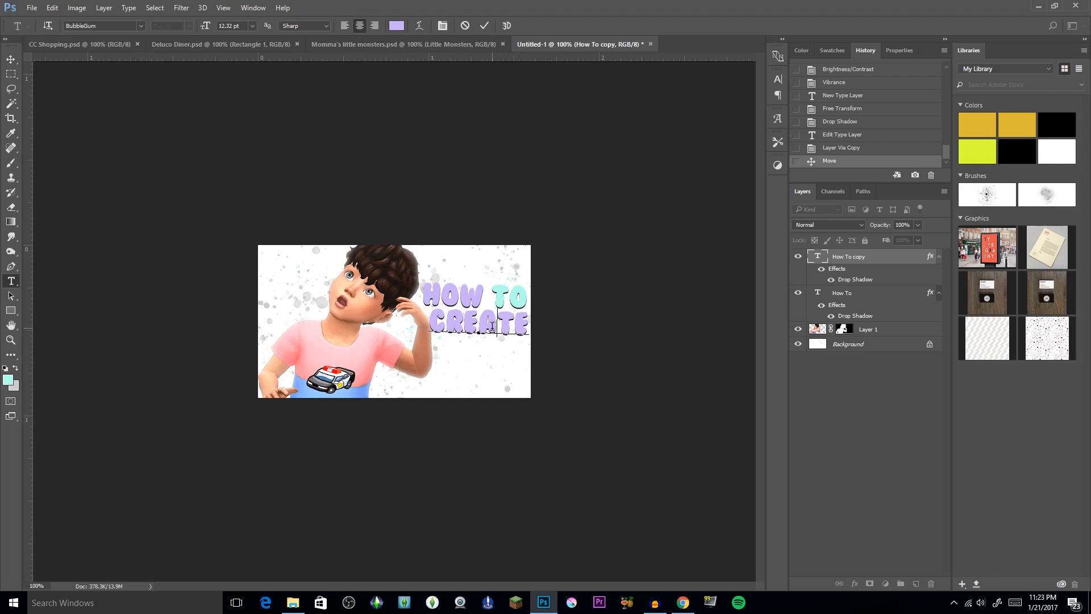
double_click(493, 326)
key("Down")
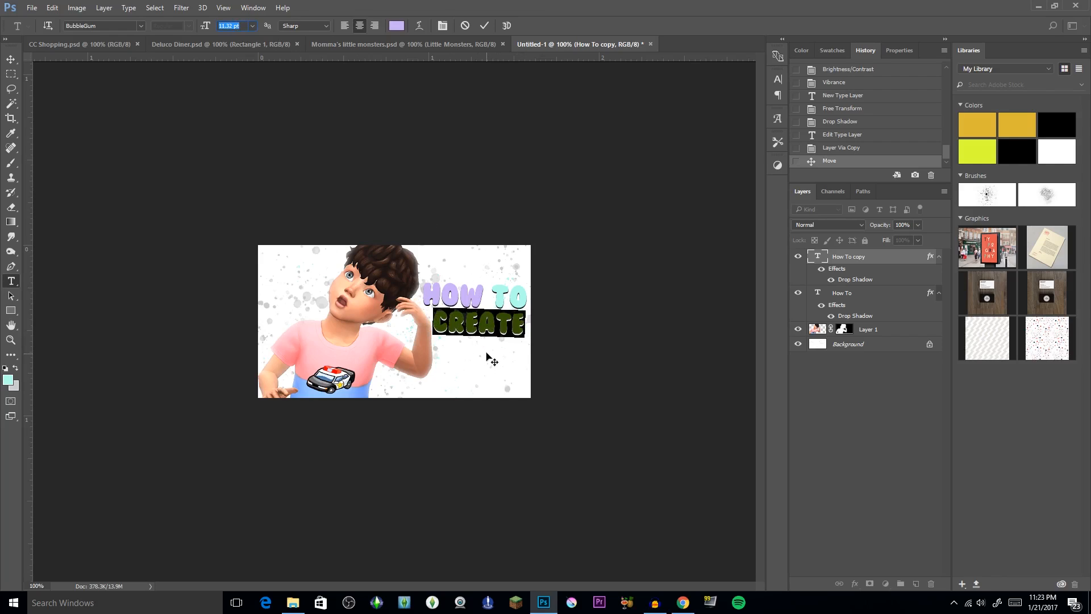
left_click_drag(487, 359, 492, 353)
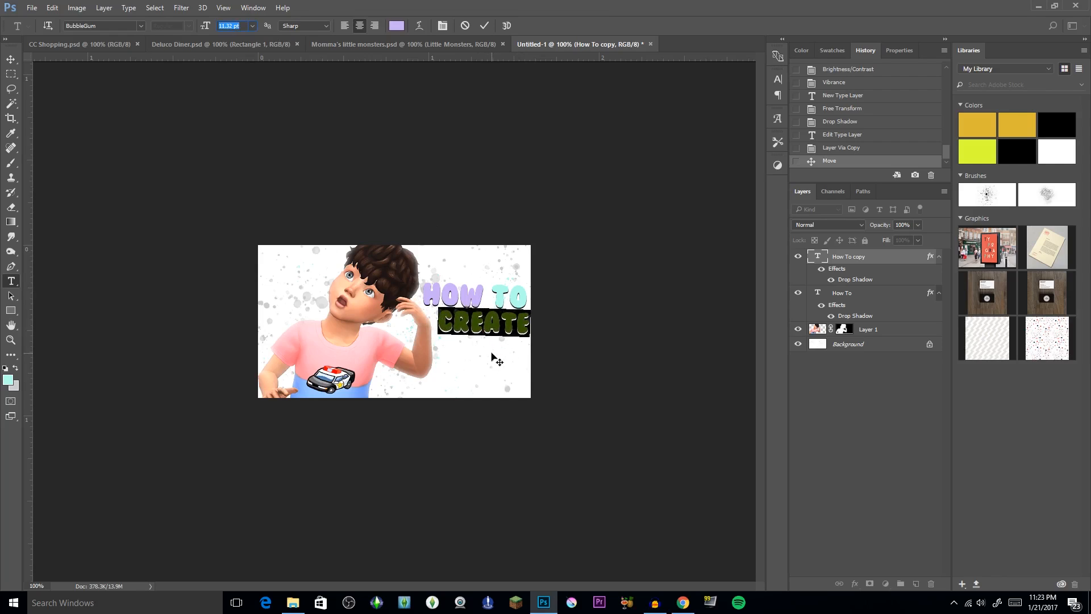
left_click(481, 323)
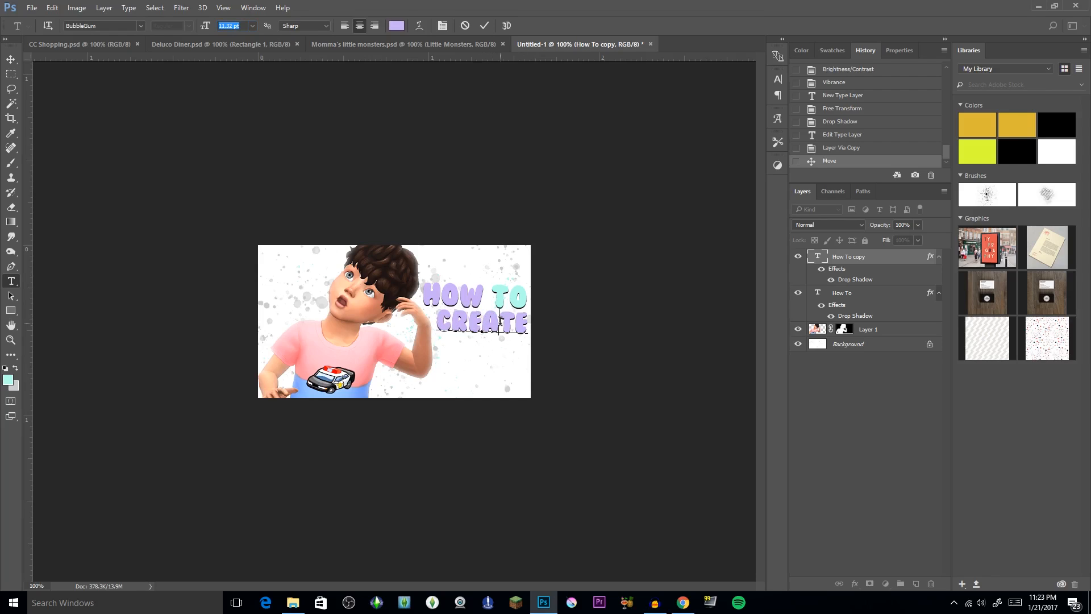
Step: Select the word "Create" and open the PANTONE+ Pastels & Neons Coated colour book for its text colour
double_click(500, 321)
left_click(396, 25)
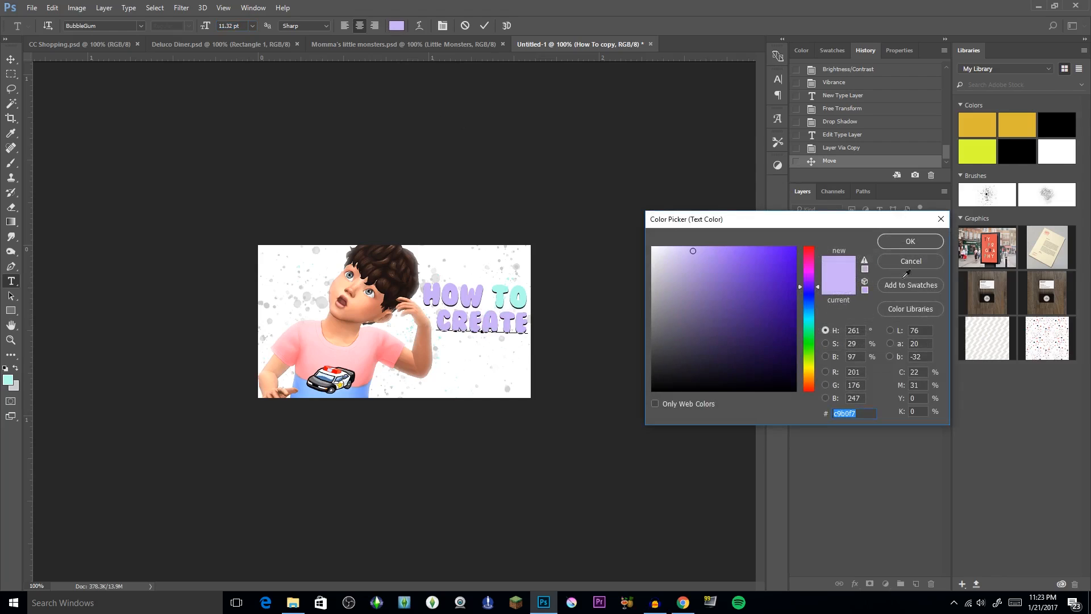
left_click(915, 308)
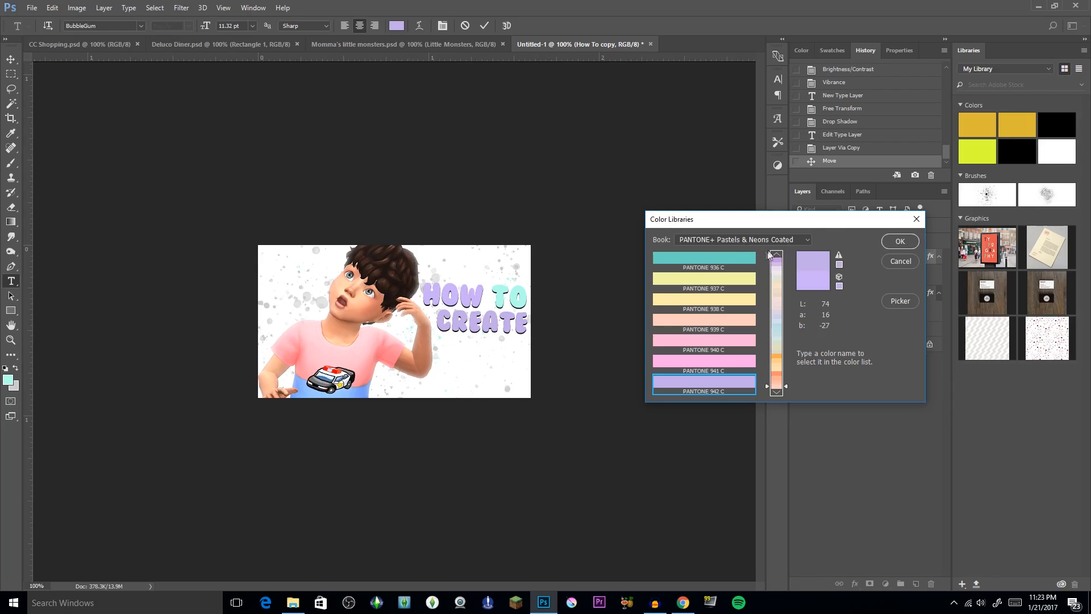
left_click(735, 244)
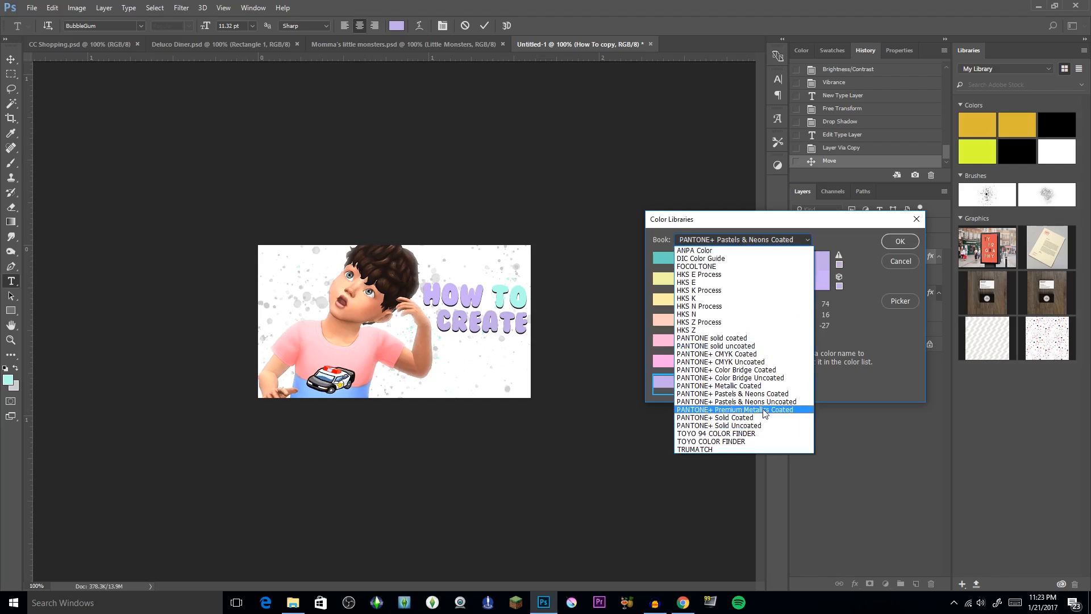
left_click(773, 394)
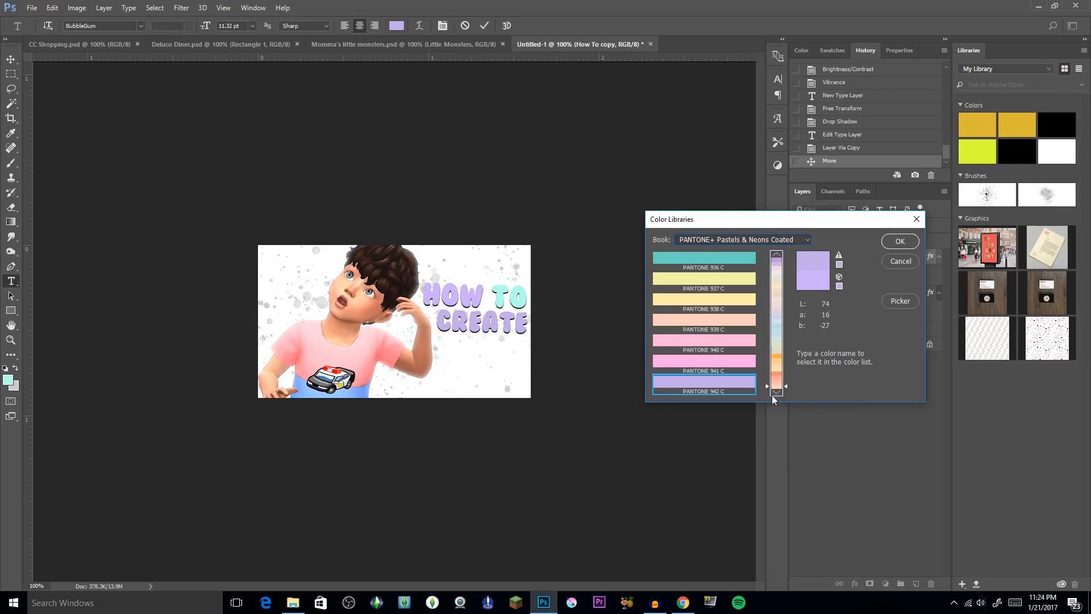
Step: Try several pastel swatches on the "Create" text, including PANTONE 936 C, 941 C, 918 C, 915 C and 919 C
left_click(736, 295)
left_click(733, 279)
left_click(732, 261)
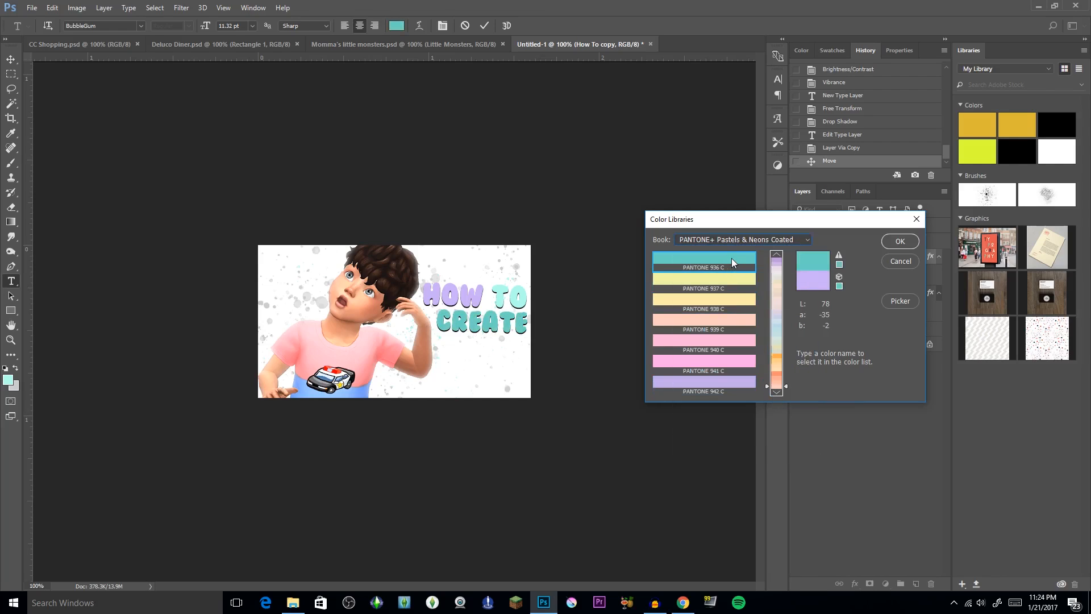
left_click(739, 341)
left_click(741, 366)
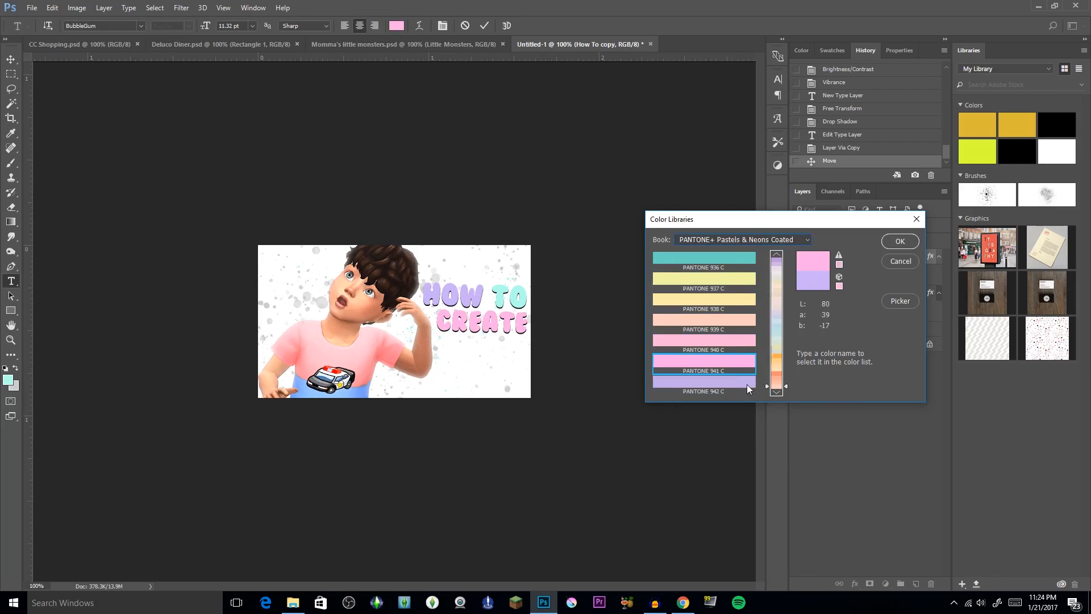
left_click(780, 368)
left_click(731, 318)
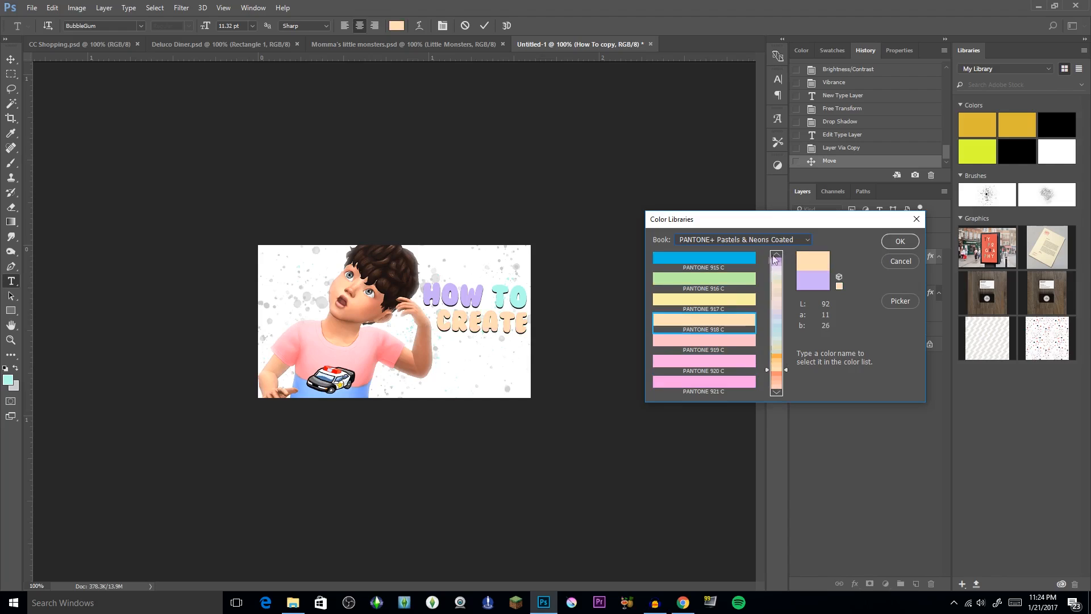
left_click(742, 262)
left_click(713, 300)
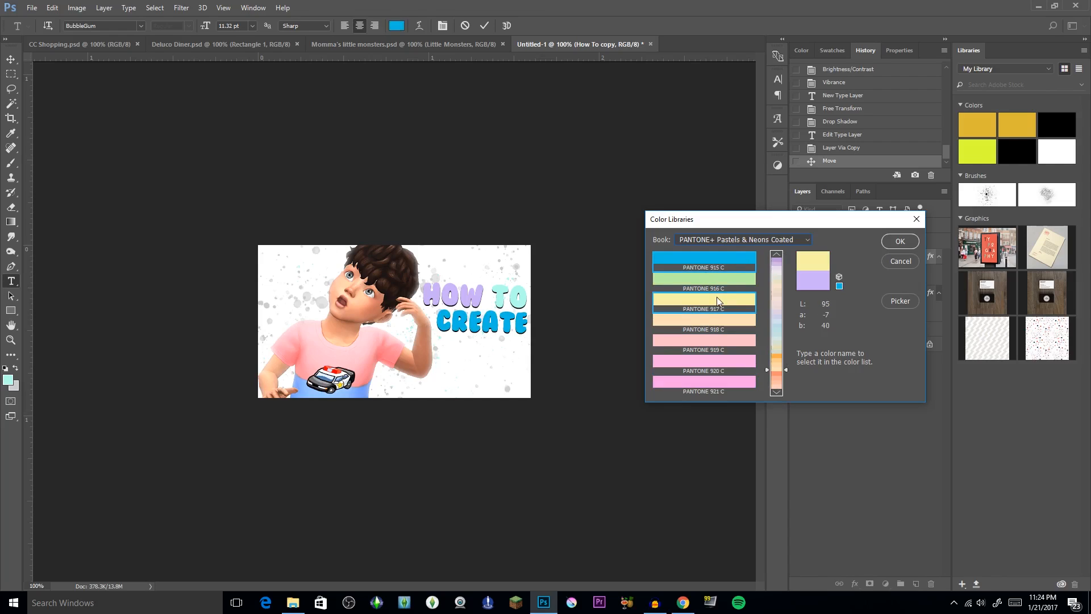
left_click(718, 281)
left_click(723, 341)
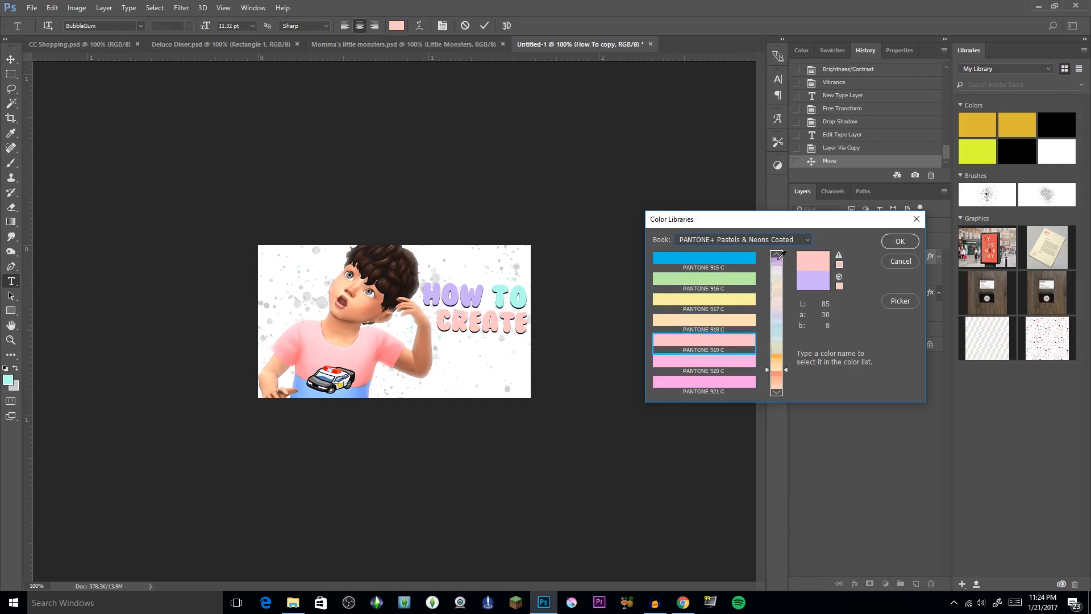
Step: Compare the lighter pastels in the colour book and set the "Create" text to pale pink PANTONE 9284 C
left_click(777, 255)
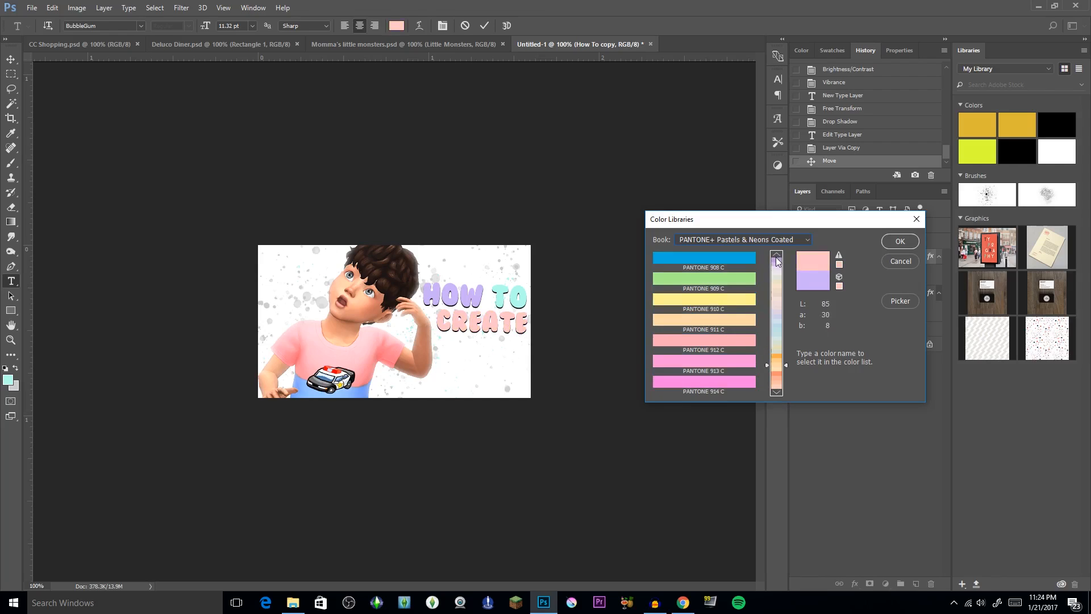
left_click(778, 254)
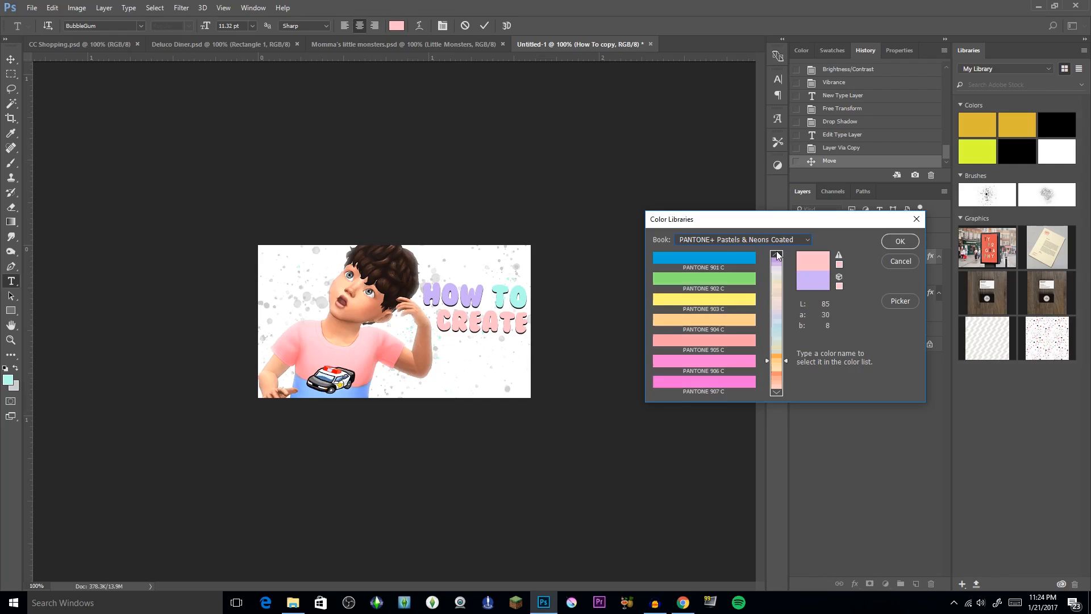
left_click(778, 255)
left_click(777, 254)
left_click(779, 262)
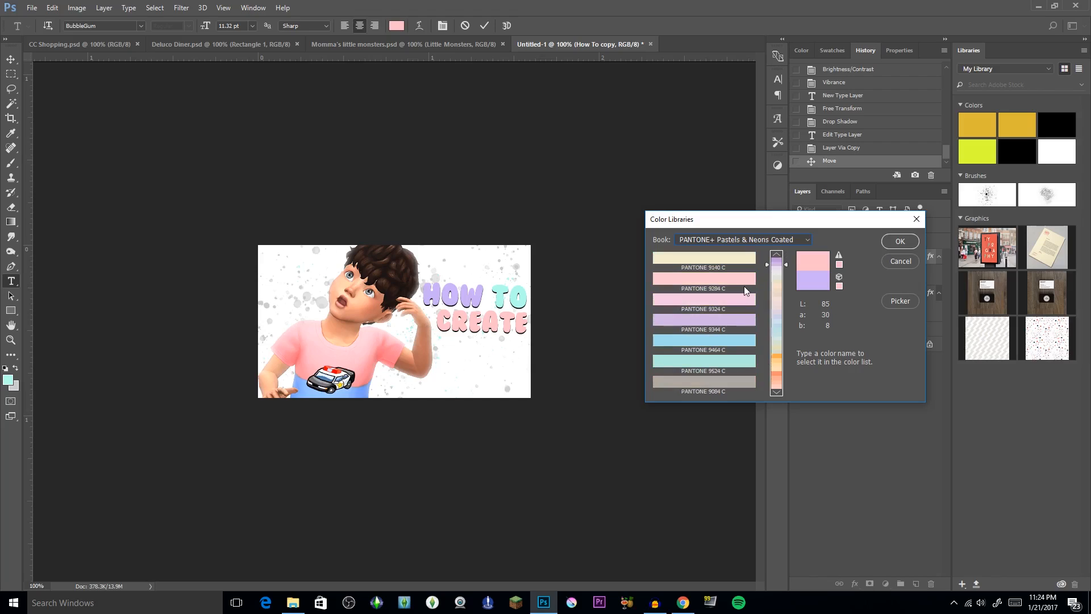
left_click(742, 282)
left_click(738, 320)
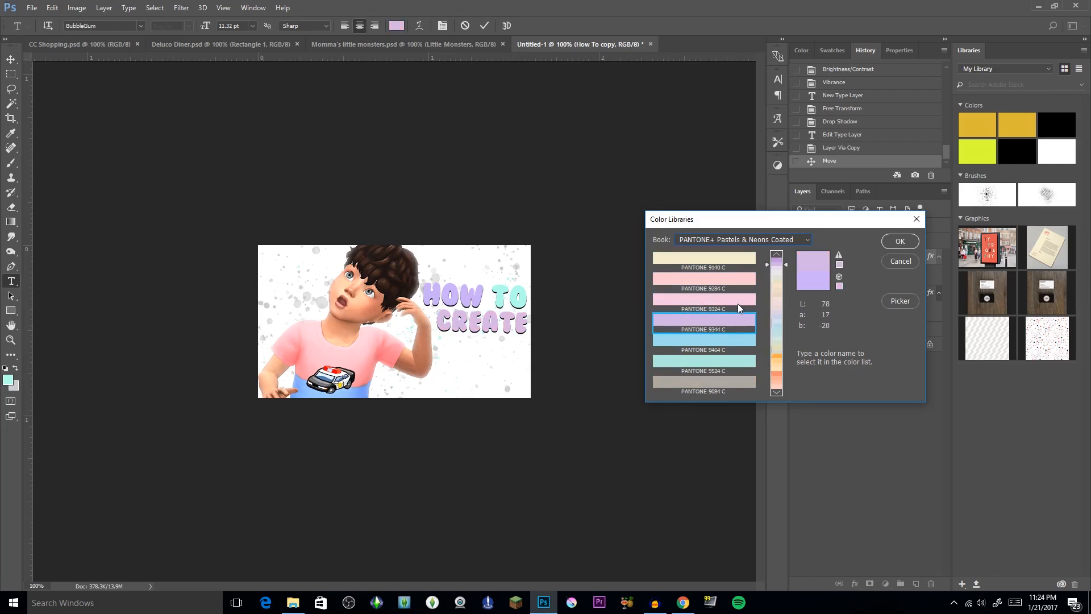
left_click(738, 340)
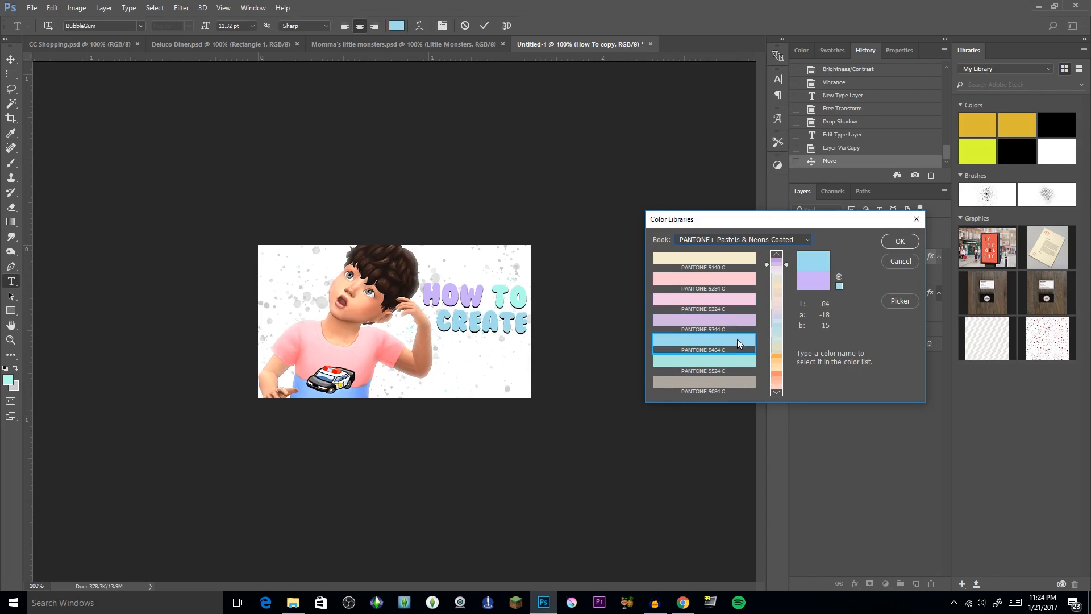
left_click(733, 368)
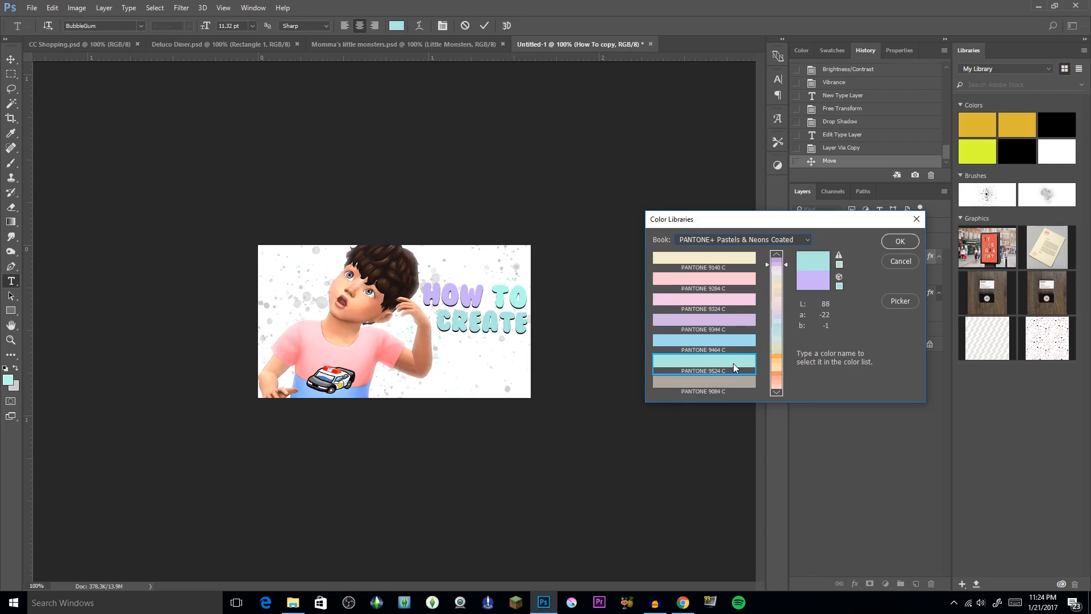
left_click(731, 283)
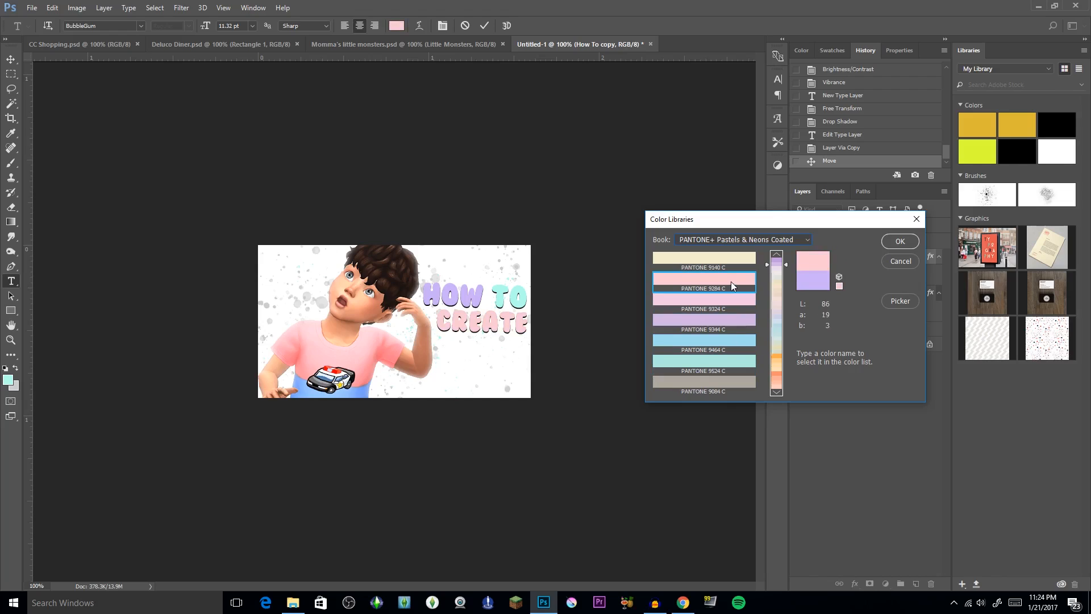
left_click(900, 241)
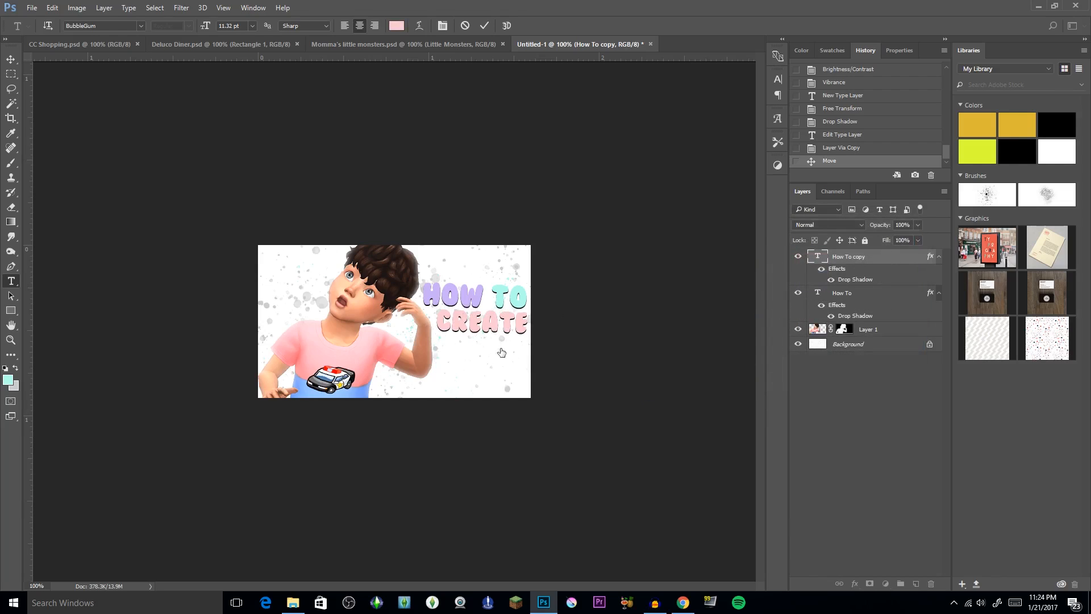
left_click(901, 267)
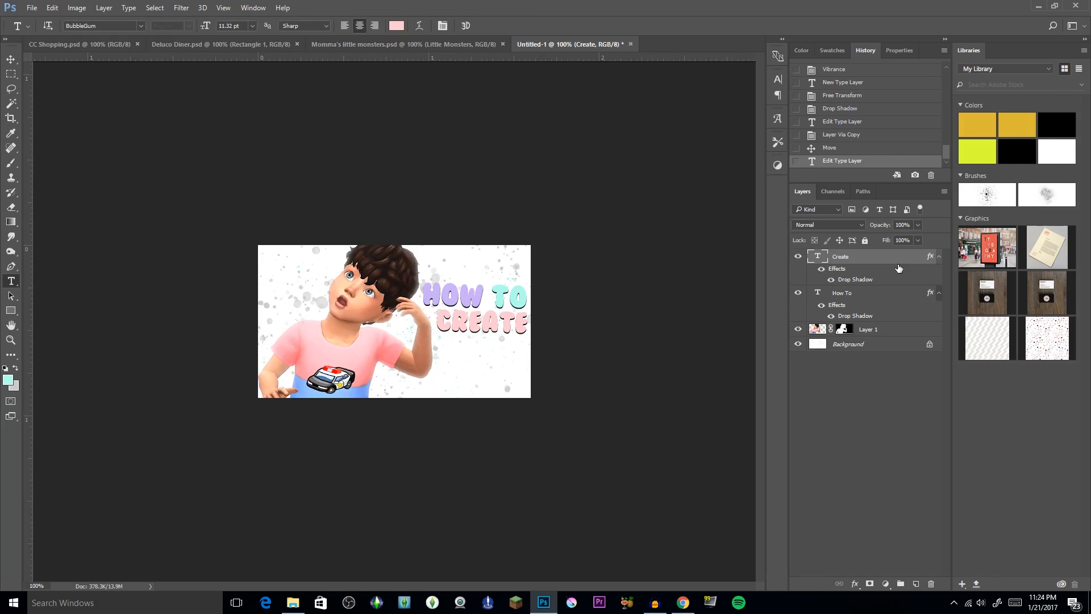
Step: Duplicate the "Create" text layer together with its drop shadow
key("ctrl+k")
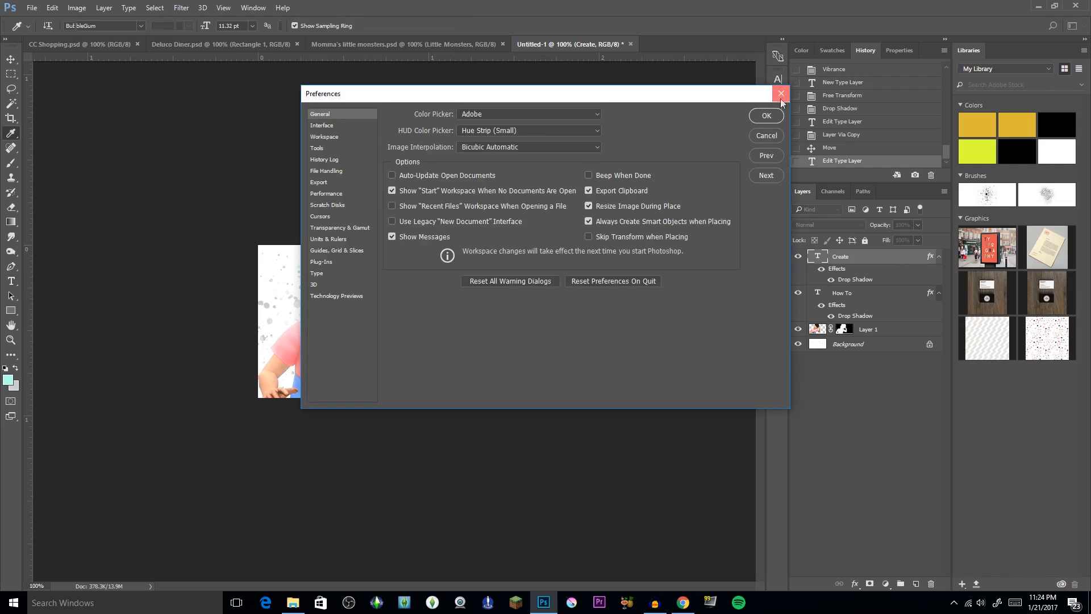
key("Escape")
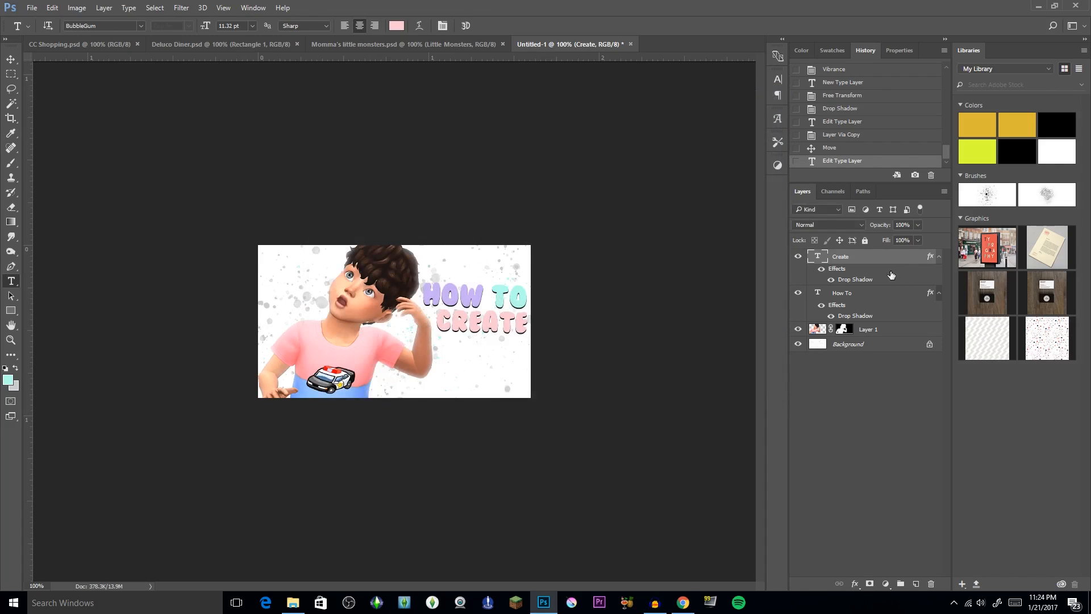
key("ctrl+j")
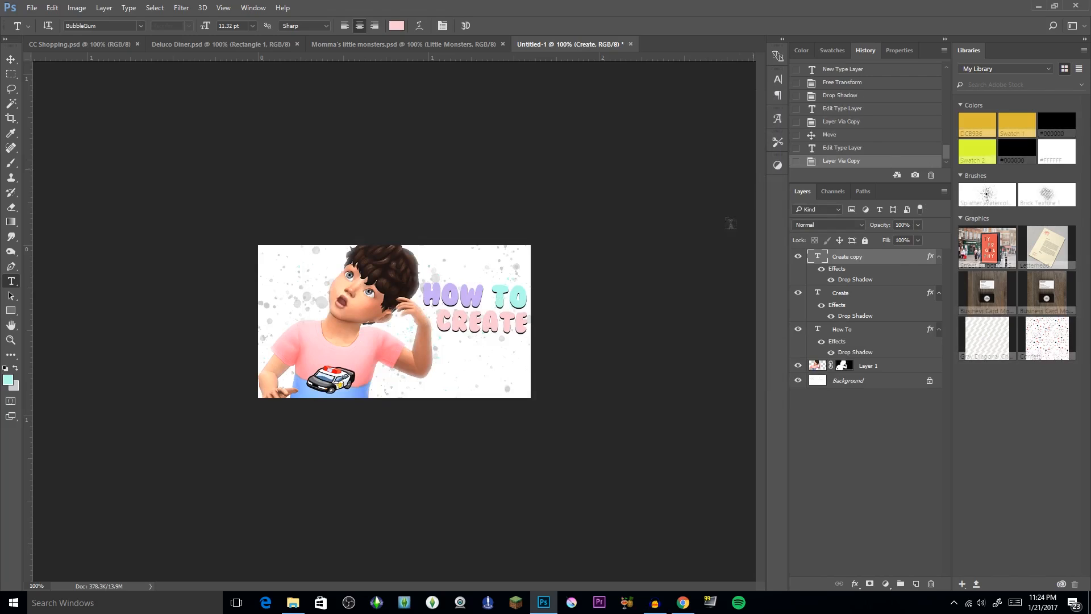
Step: Move the copied "Create" text below the original and change its wording to "Thumbnails"
left_click_drag(490, 324, 490, 352)
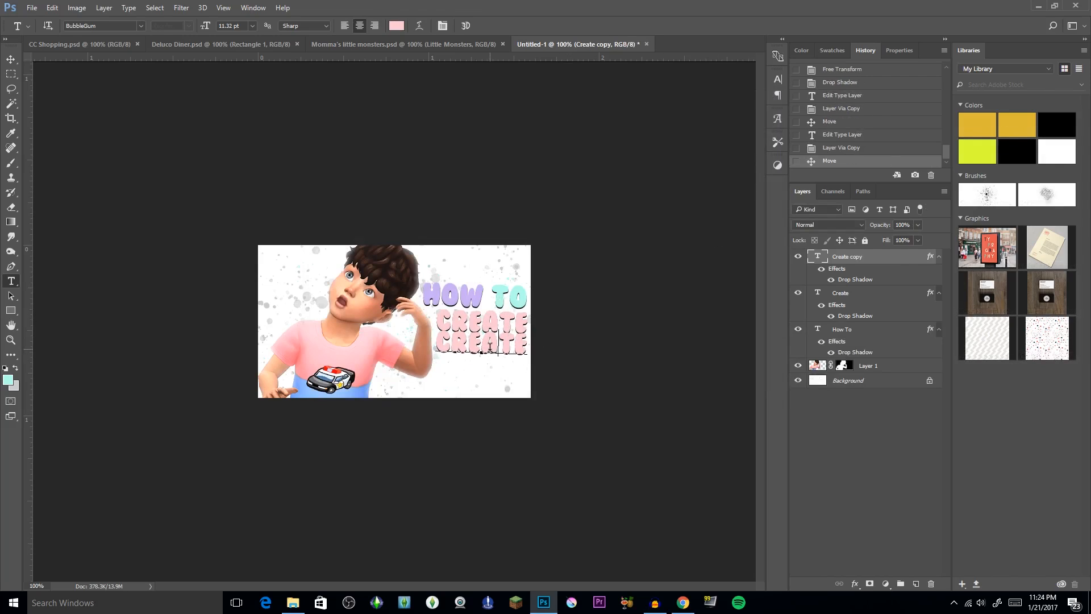
left_click(492, 345)
key("ctrl+a")
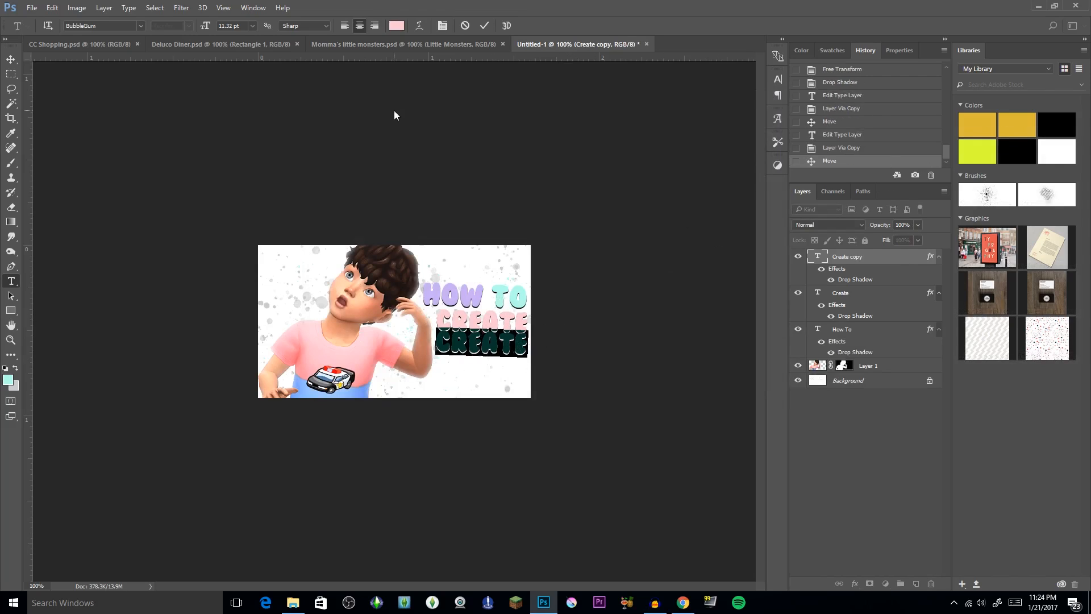
type("Thumbnai")
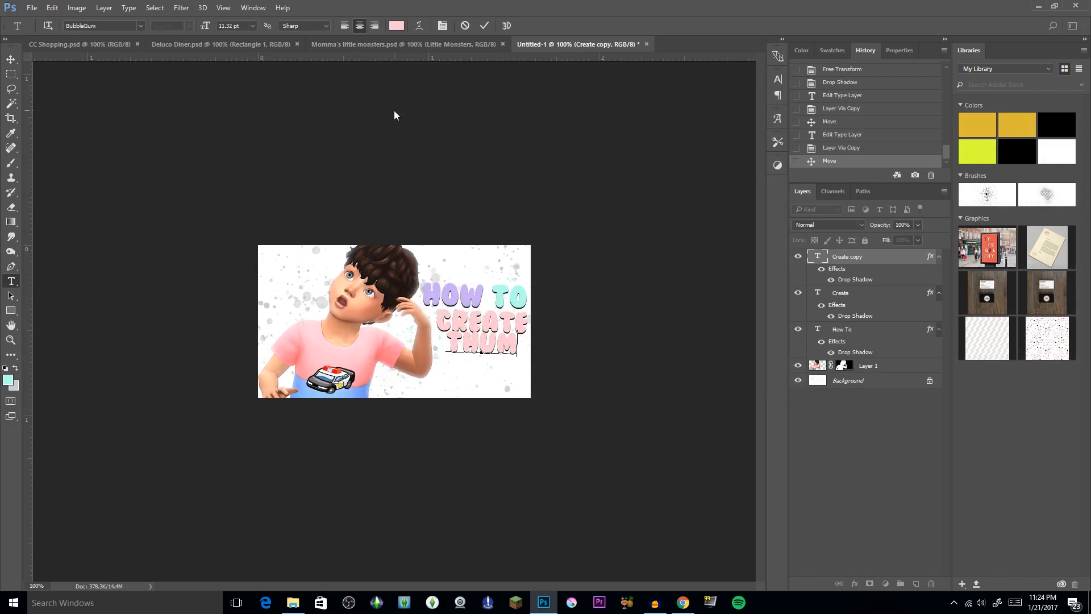
type("l")
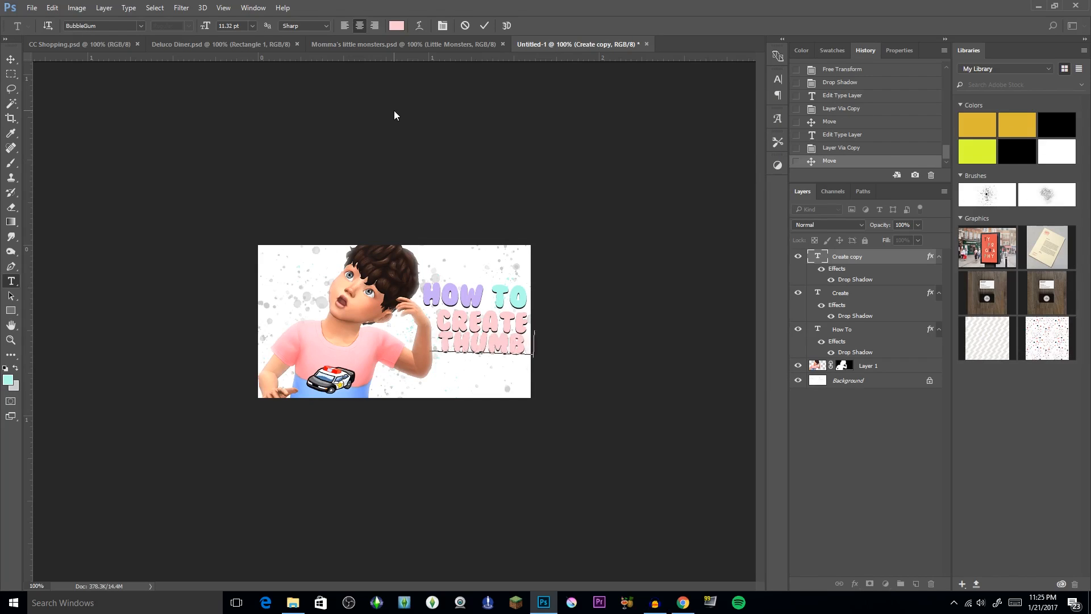
type("s")
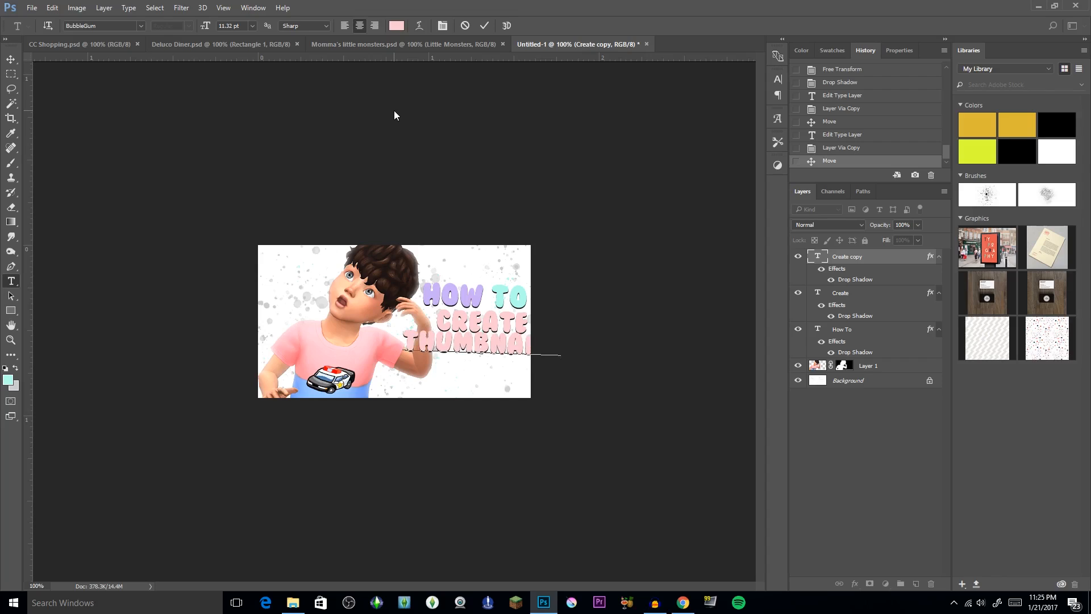
Step: Change the "Thumbnails" text to the BigNoodleTitling font and position it directly beneath the word "Create"
double_click(540, 347)
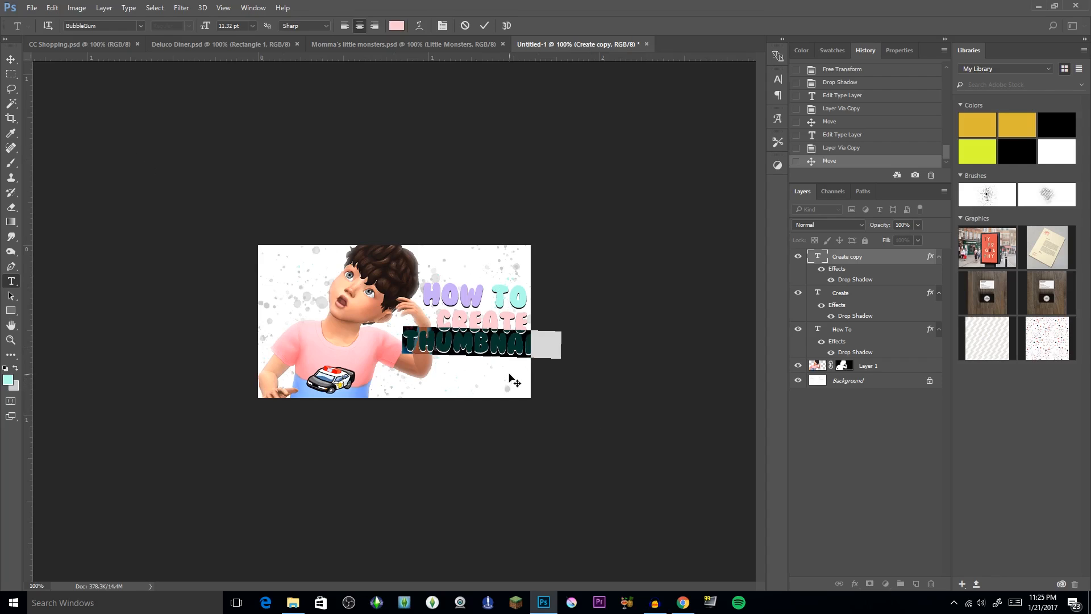
left_click_drag(512, 373, 487, 370)
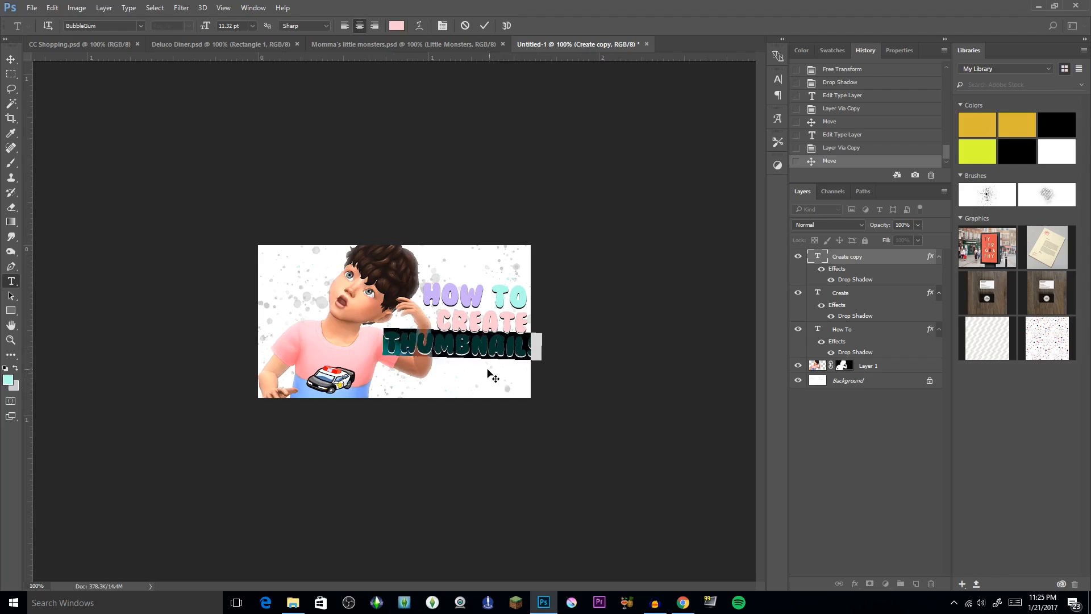
left_click(143, 26)
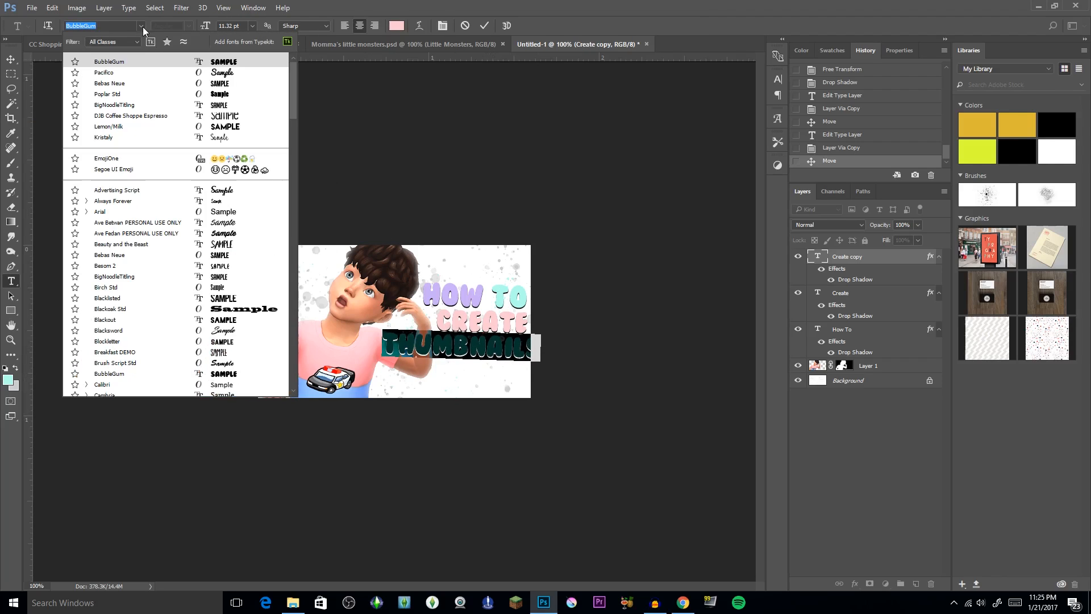
left_click(219, 106)
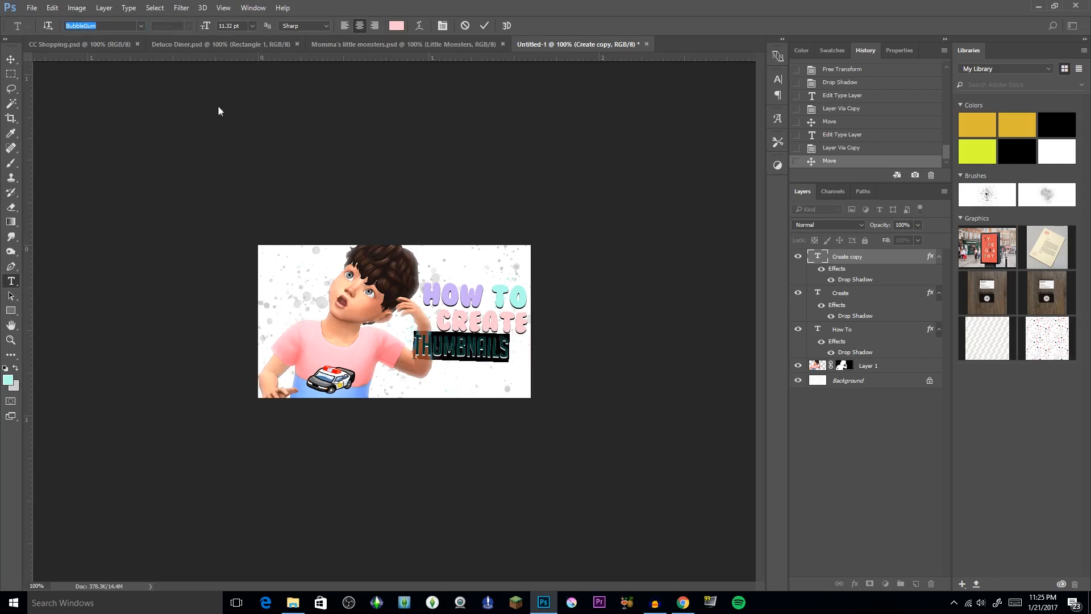
left_click_drag(482, 373, 503, 374)
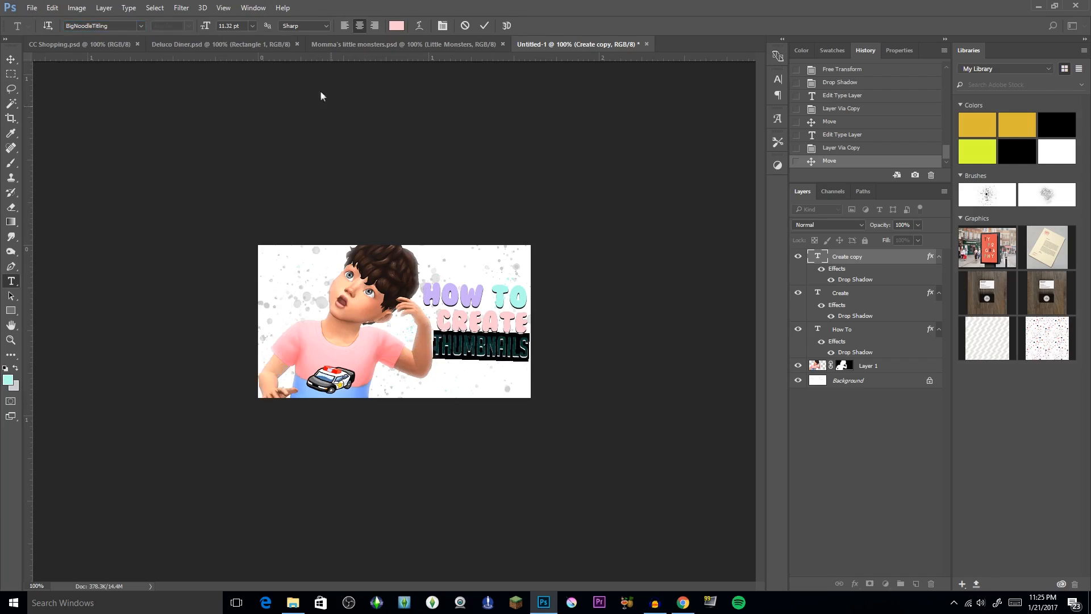
Step: Set the "Thumbnails" text size to 12 pt and nudge the word slightly under "Create"
key("Down")
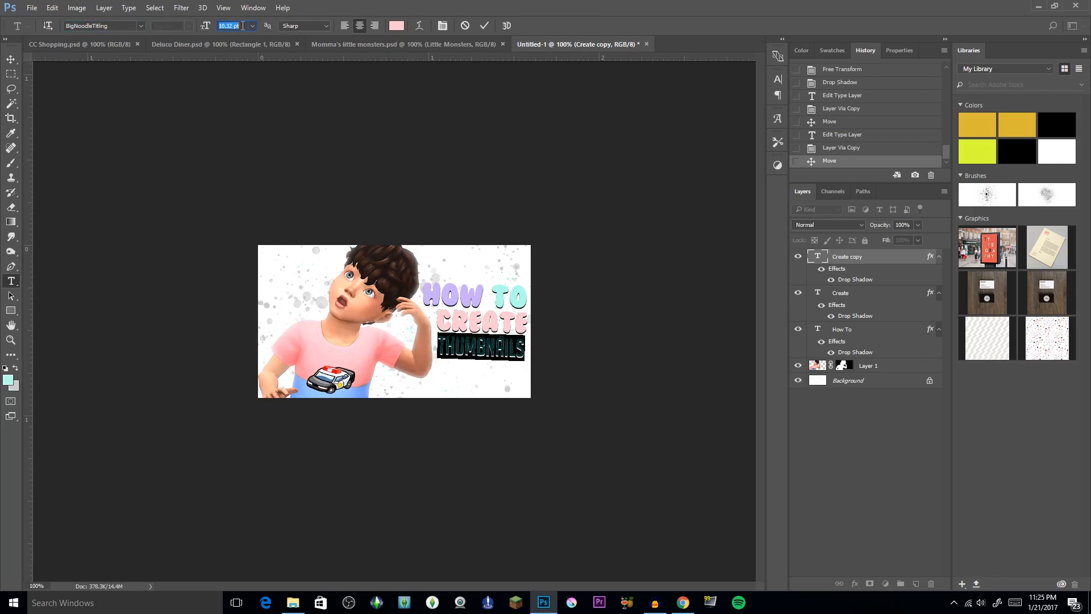
key("Up")
key("Up")
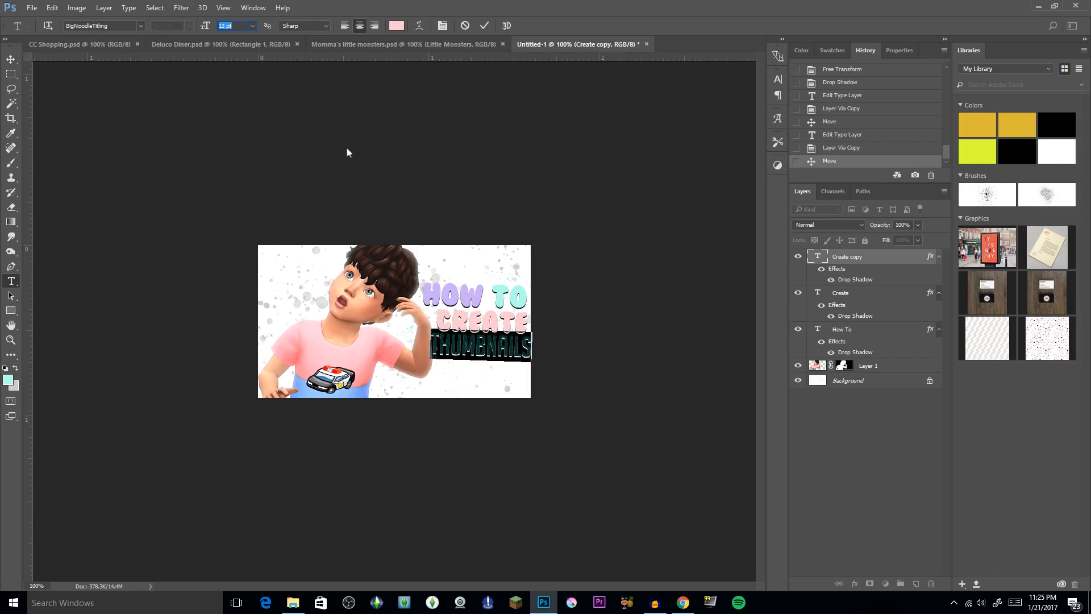
left_click_drag(482, 378, 483, 379)
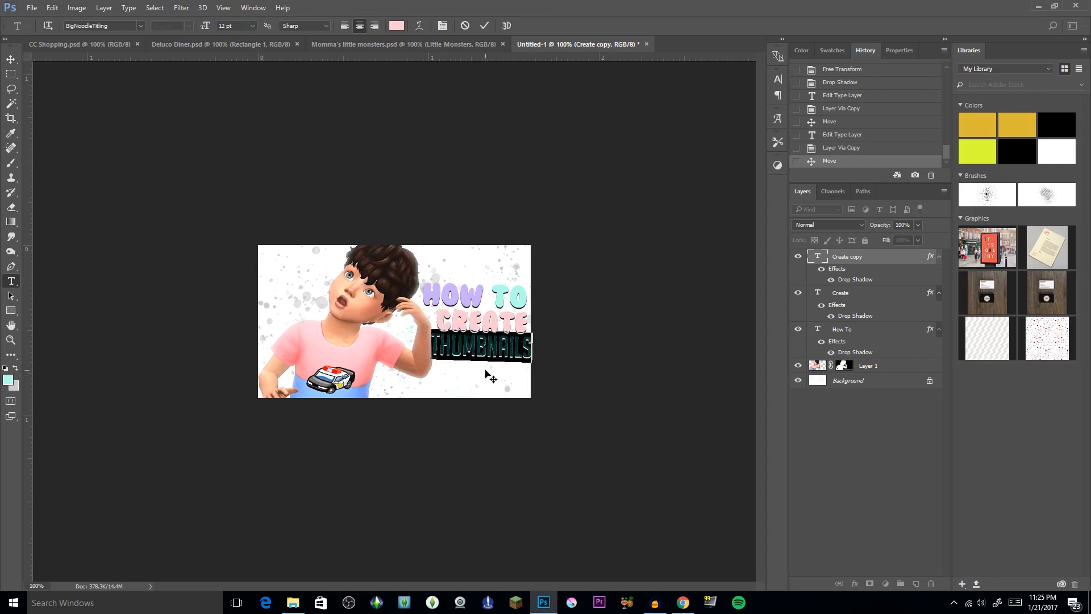
Step: Try different hues for the "Thumbnails" text colour, including pink ff3d8f, yellow efff3d and orange ffa13d
left_click(466, 344)
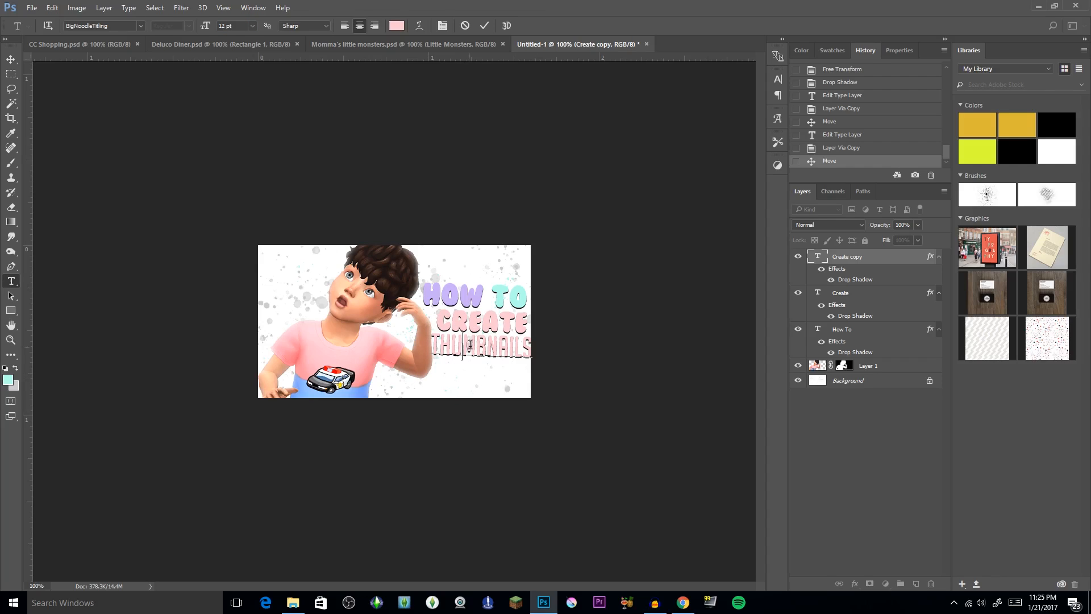
double_click(509, 345)
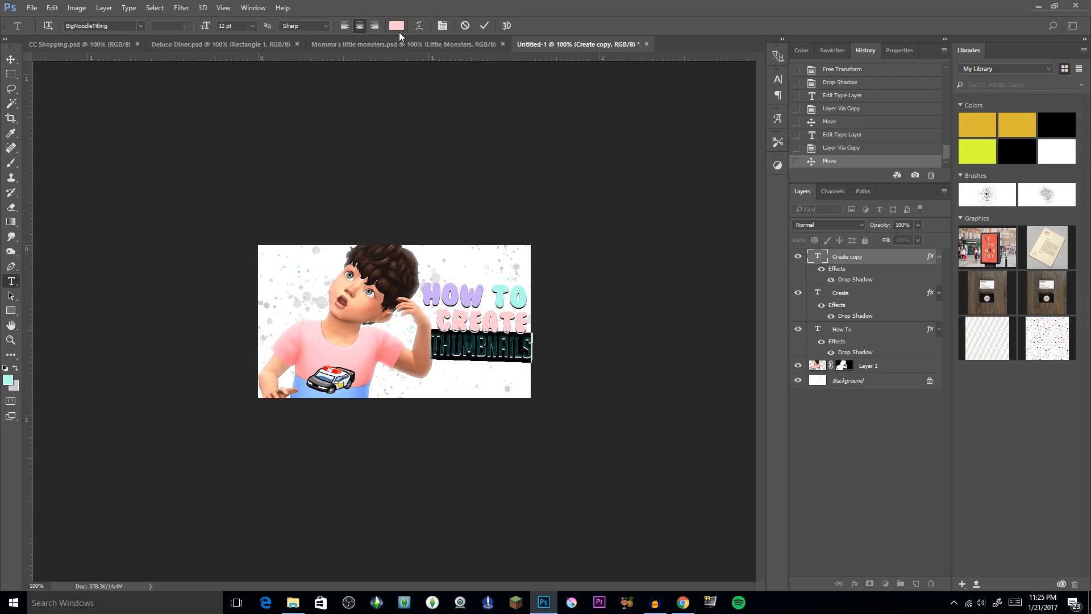
left_click(400, 27)
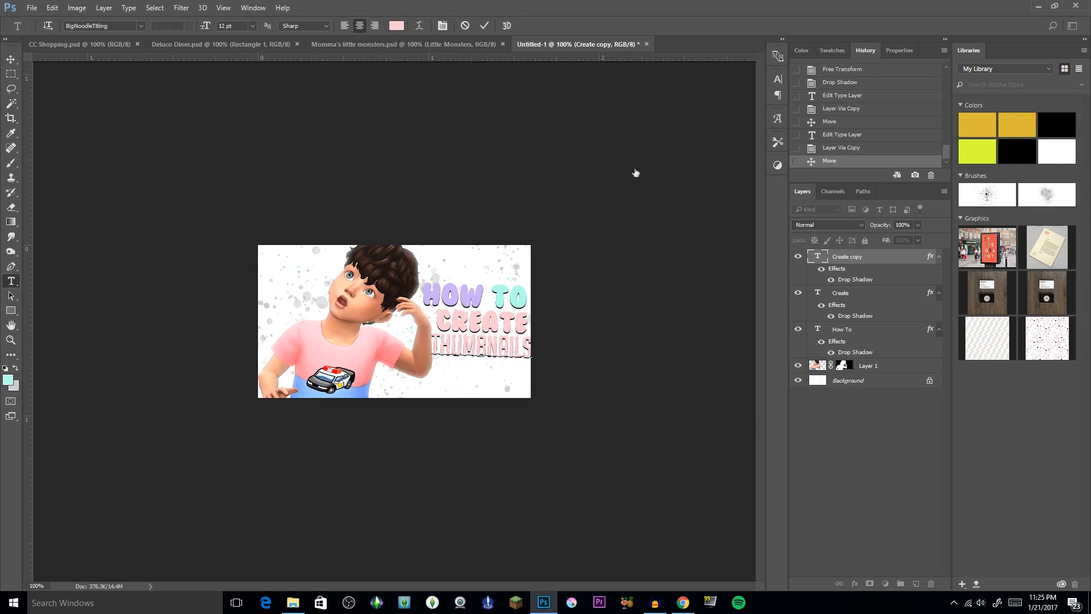
left_click(805, 305)
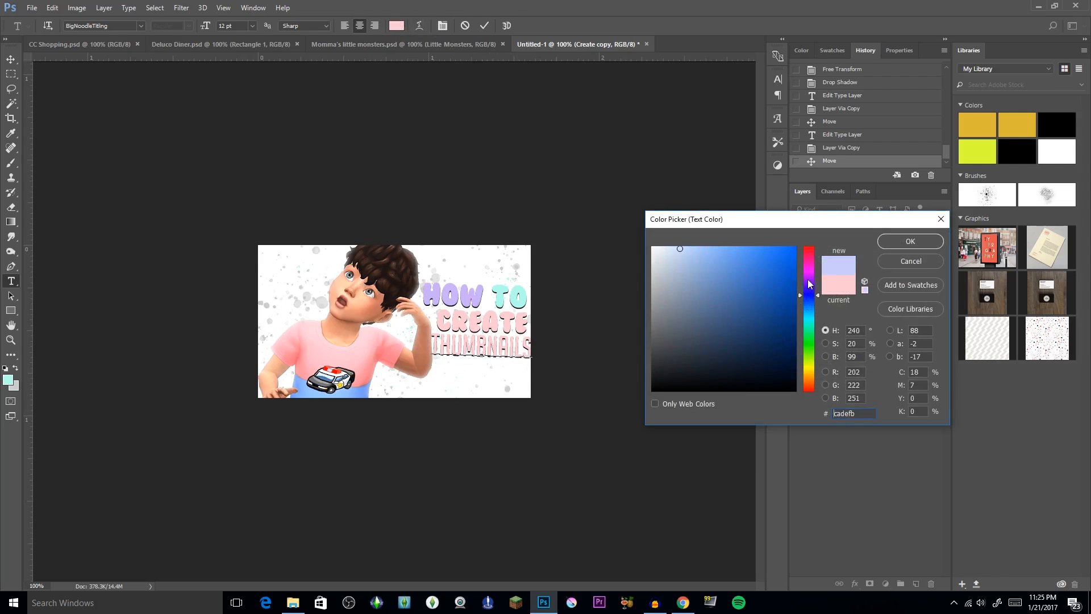
mouse_move(805, 304)
left_mouse_down()
mouse_move(807, 276)
mouse_move(739, 249)
mouse_move(756, 268)
mouse_move(762, 246)
left_mouse_up()
left_click(808, 256)
left_click(811, 258)
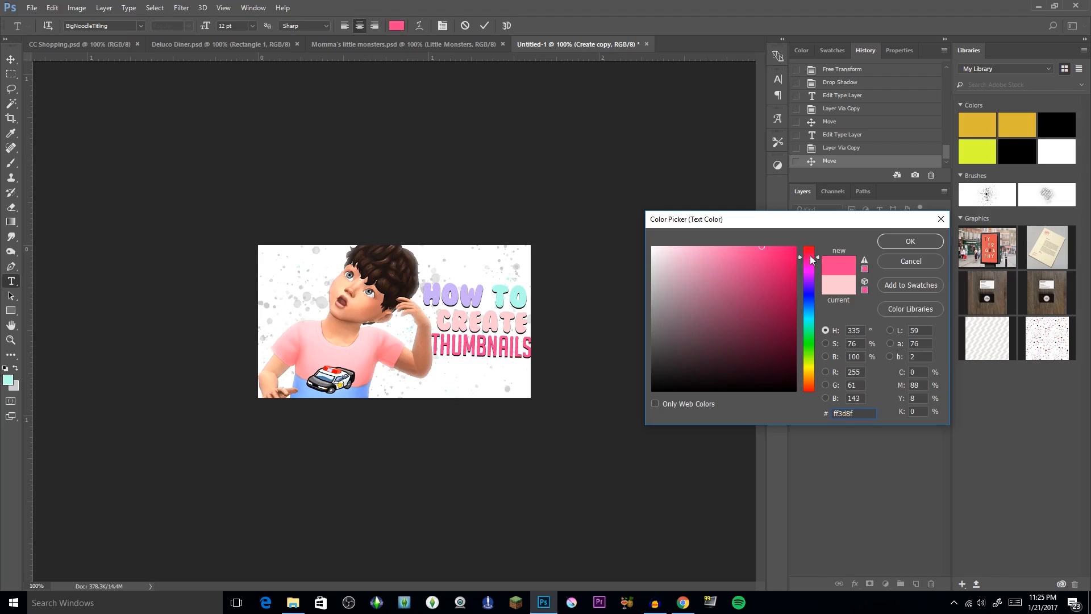
left_click(811, 308)
left_click(812, 324)
left_click(813, 366)
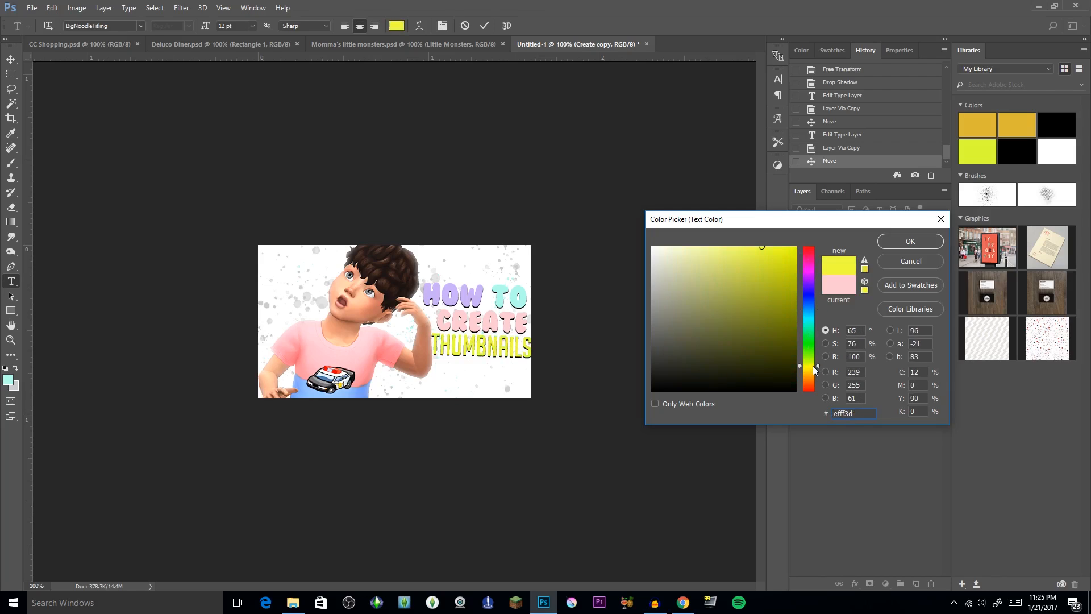
left_click(812, 379)
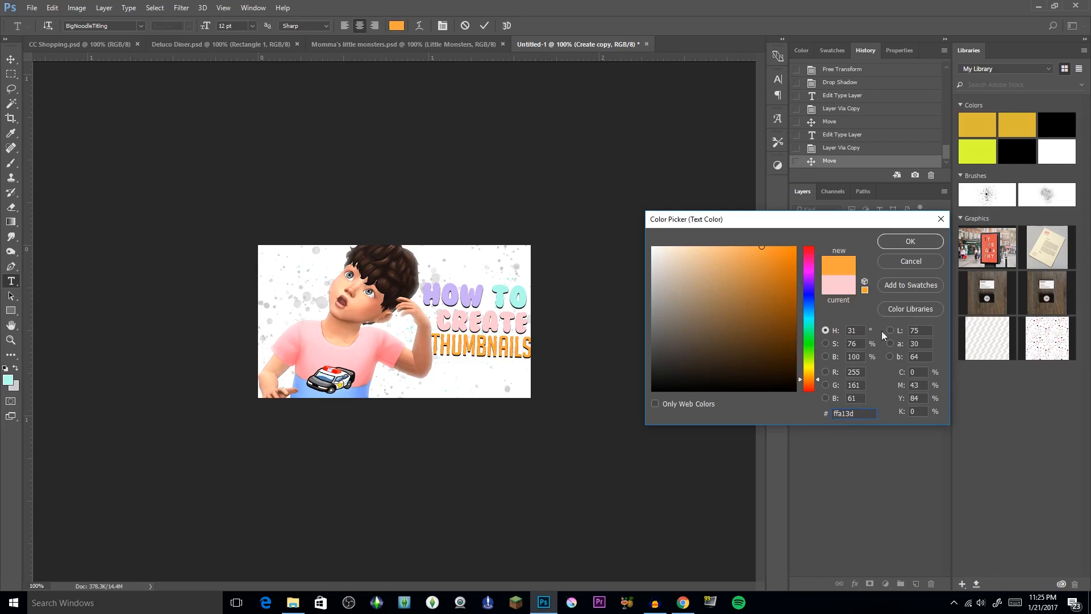
Step: Open the PANTONE+ Pastels & Neons Coated colour book and try PANTONE 9344 C, 9524 C and 9464 C on "Thumbnails"
left_click(904, 309)
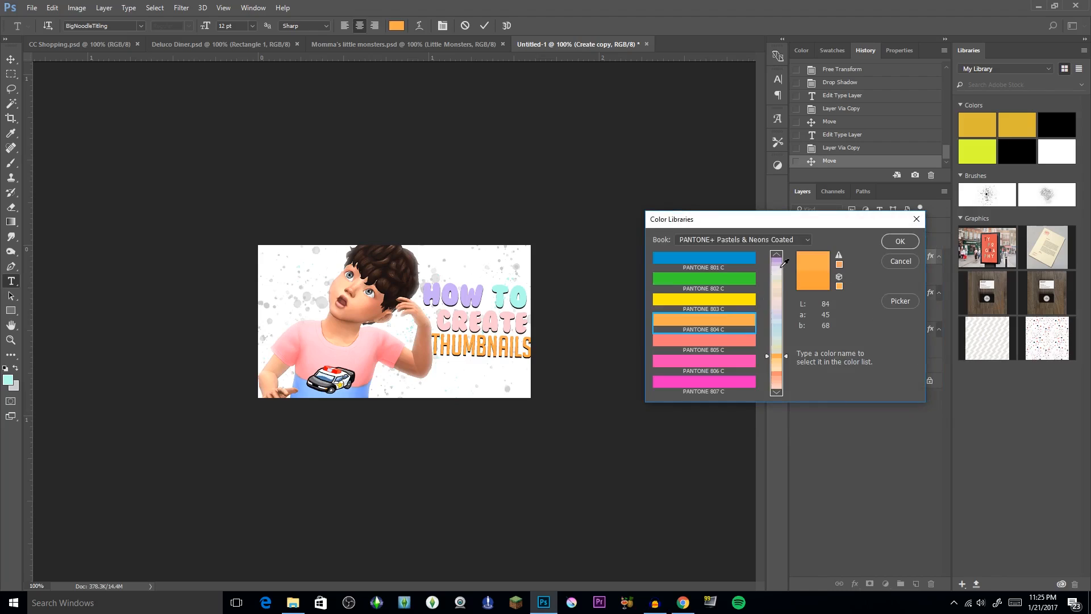
left_click(781, 264)
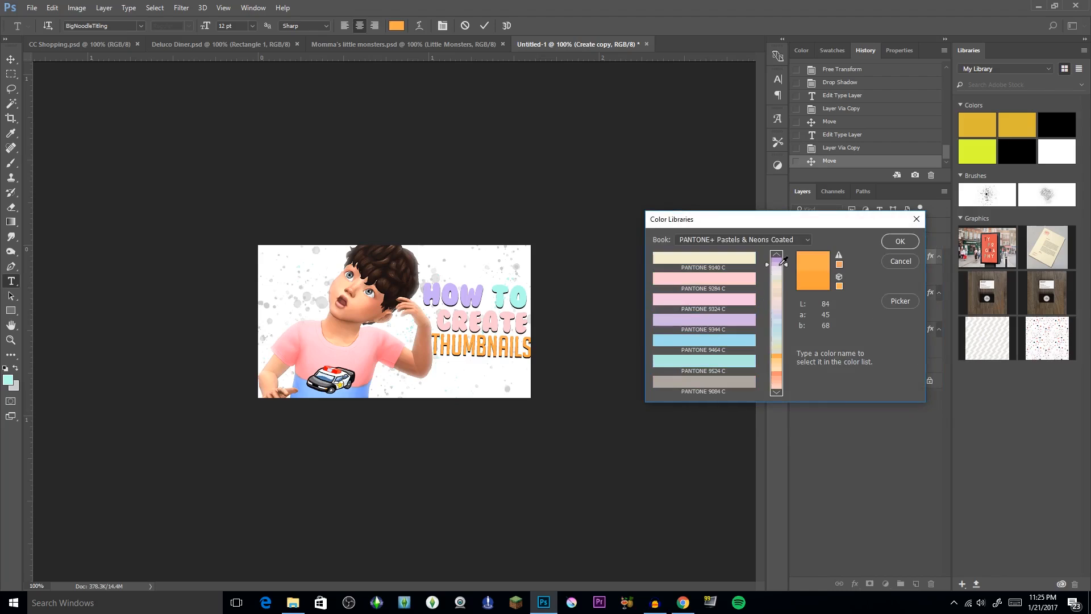
left_click(739, 321)
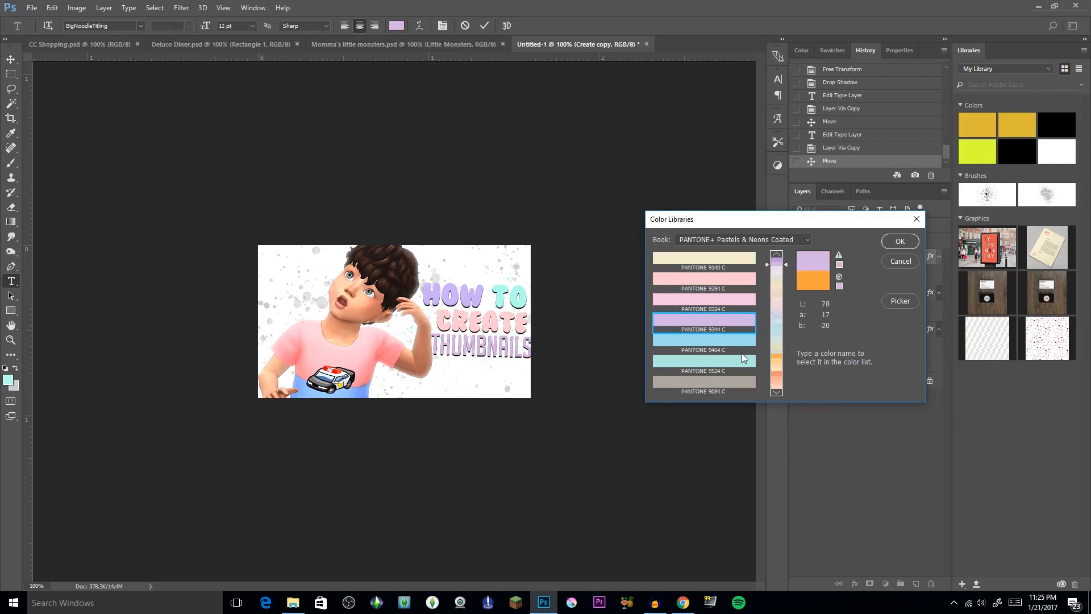
left_click(742, 357)
left_click(729, 340)
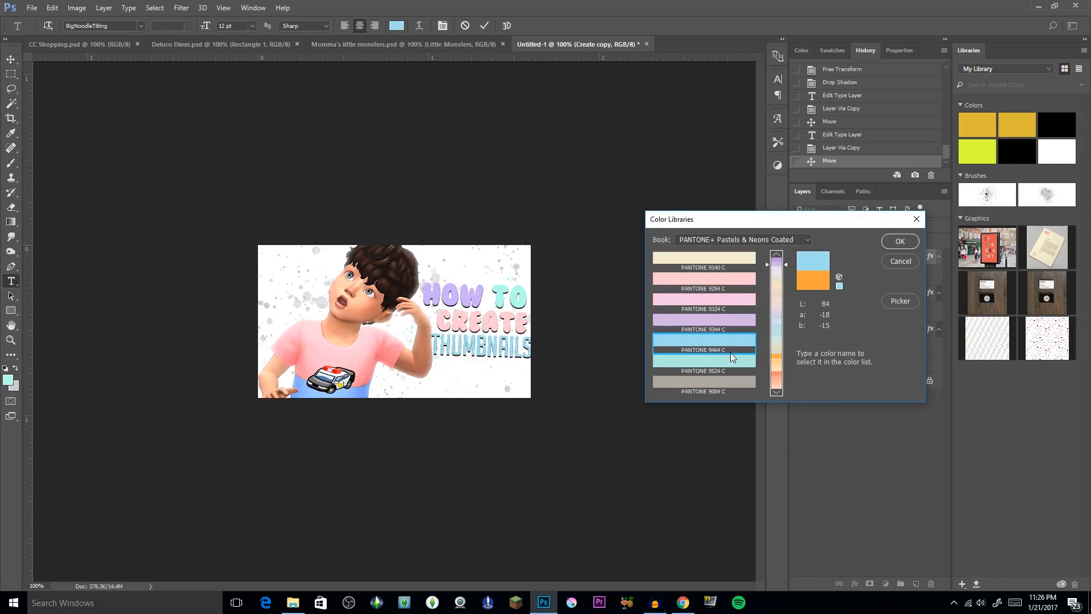
Step: Browse further through the colour book and try PANTONE 904 C, 903 C, 902 C, 901 C and 906 C on "Thumbnails"
left_click(781, 393)
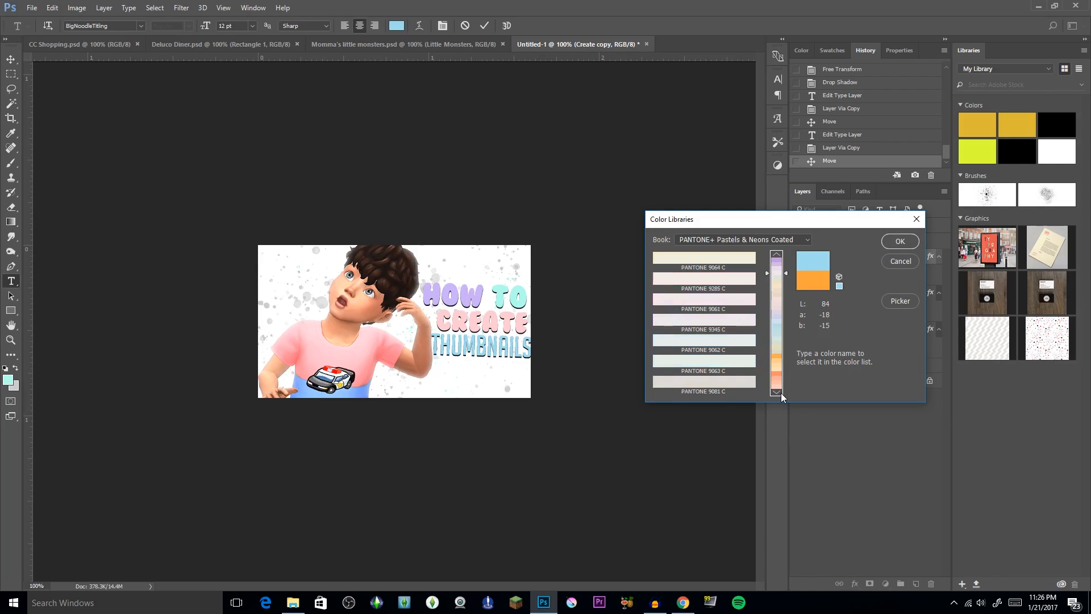
left_click(781, 393)
left_click(781, 394)
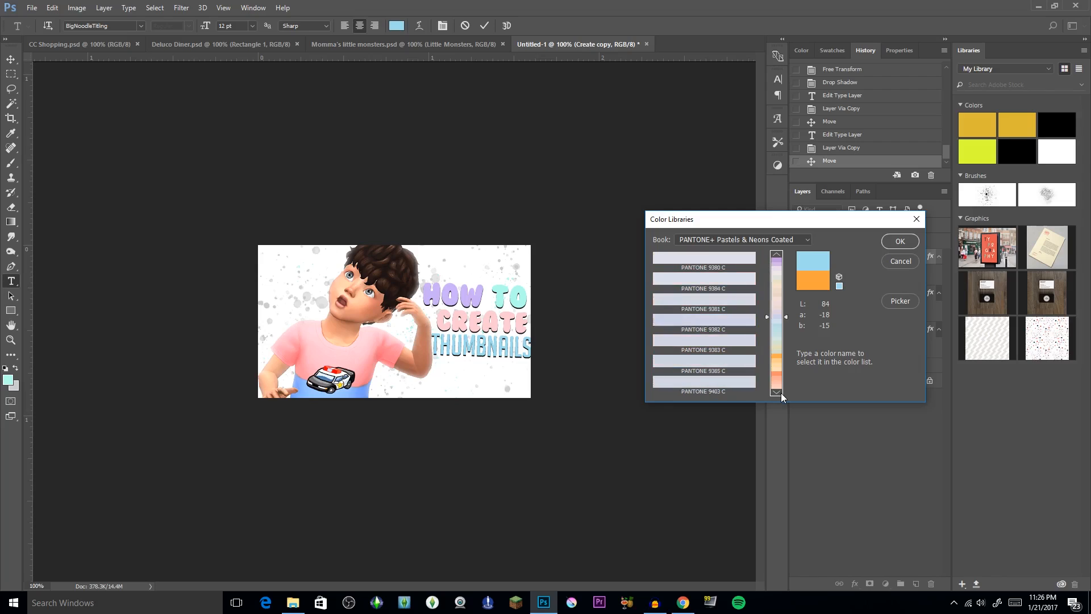
left_click(781, 393)
left_click(781, 393)
left_click(781, 393)
left_click(781, 393)
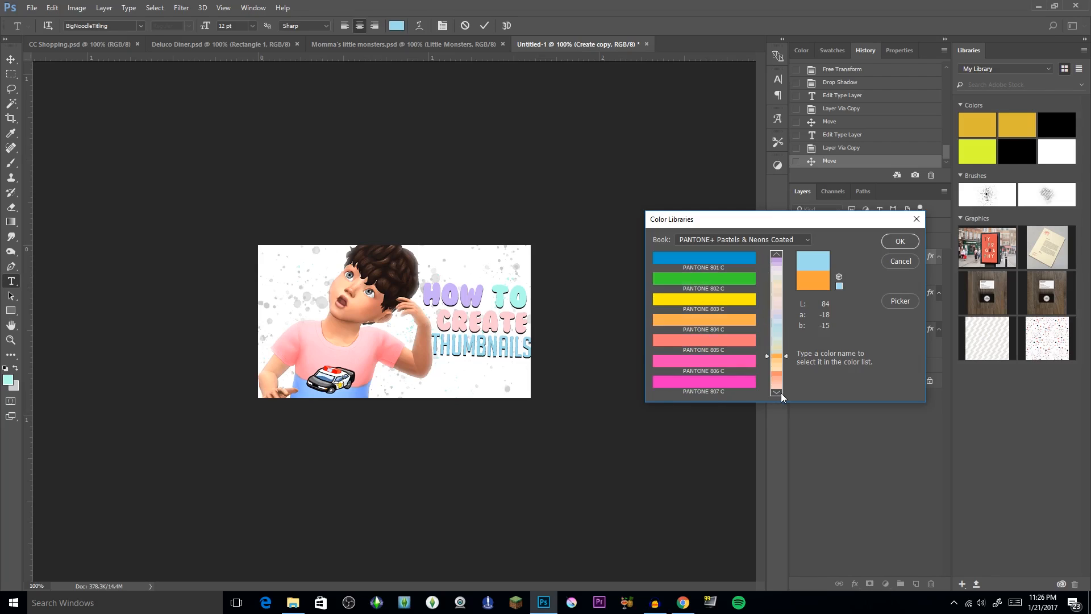
left_click(781, 393)
left_click(723, 325)
left_click(710, 299)
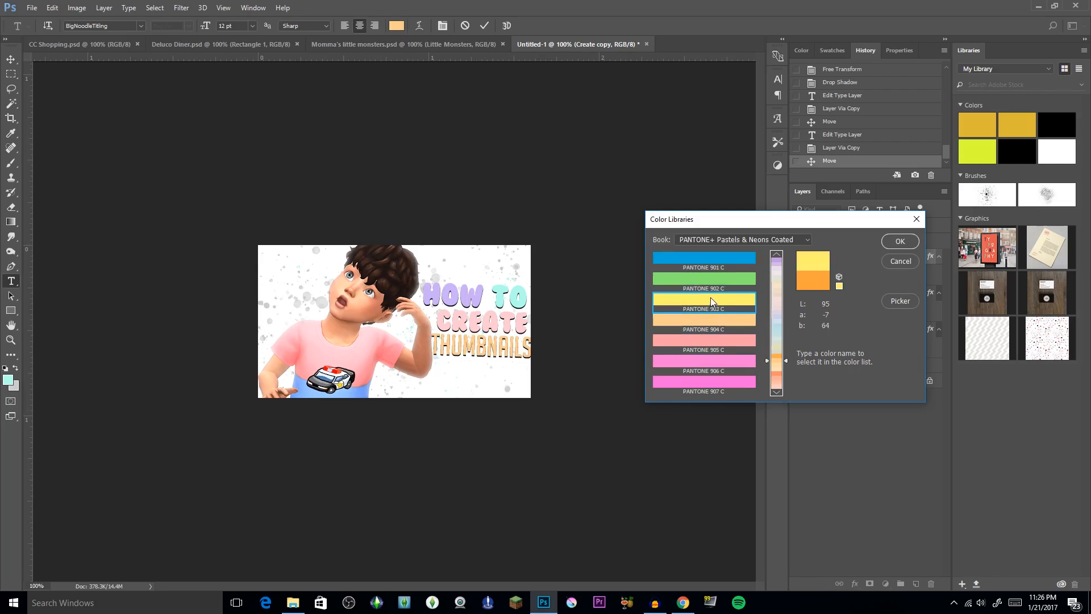
left_click(707, 286)
left_click(708, 263)
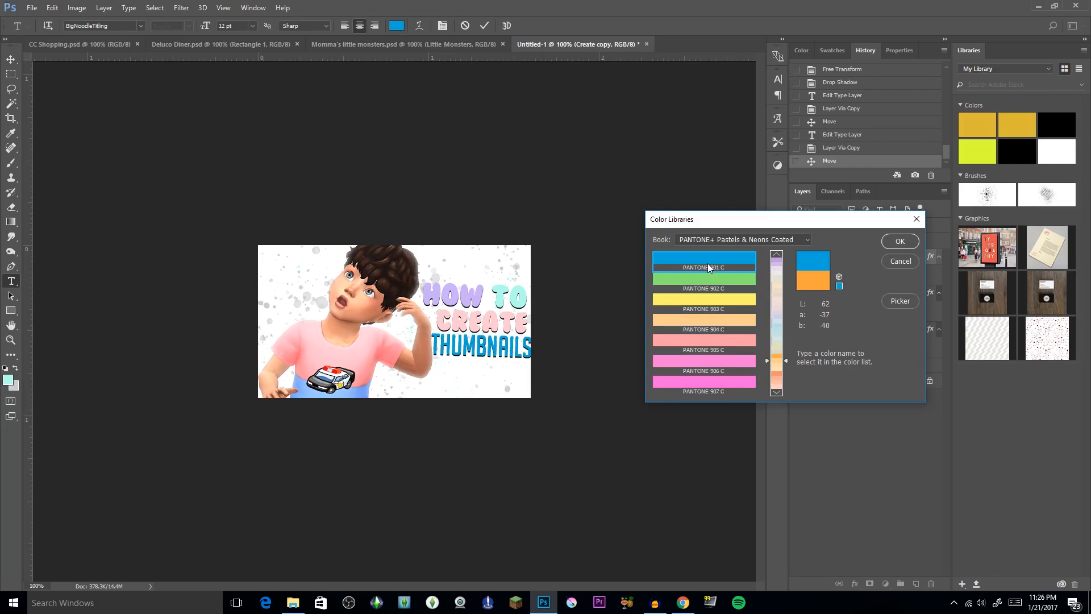
left_click(725, 359)
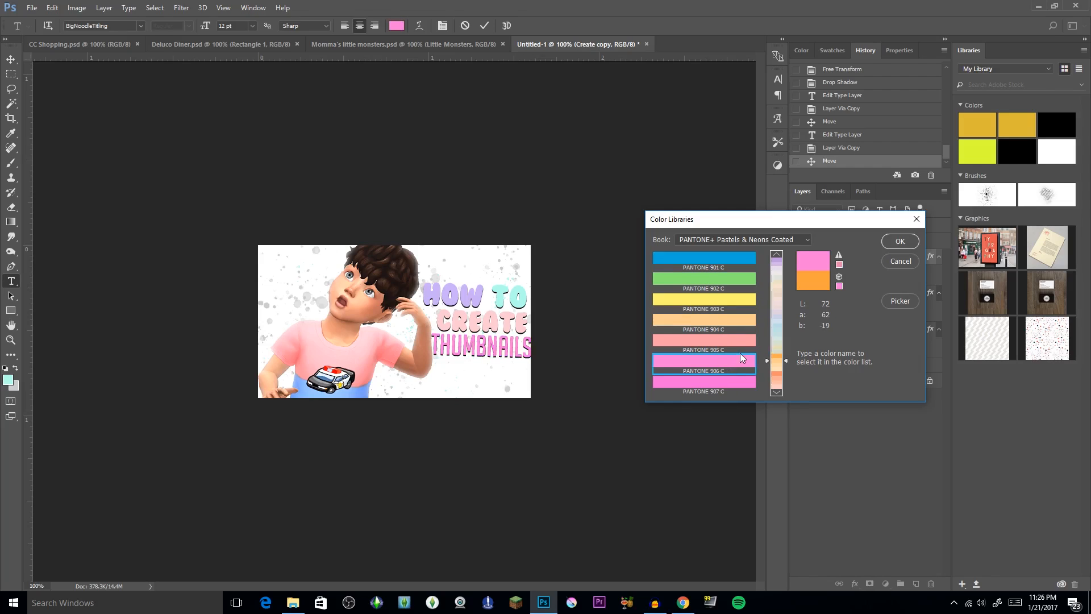
Step: Compare more swatches including PANTONE 916 C and 915 C, and set the "Thumbnails" text colour to purple PANTONE 935 C
left_click(777, 378)
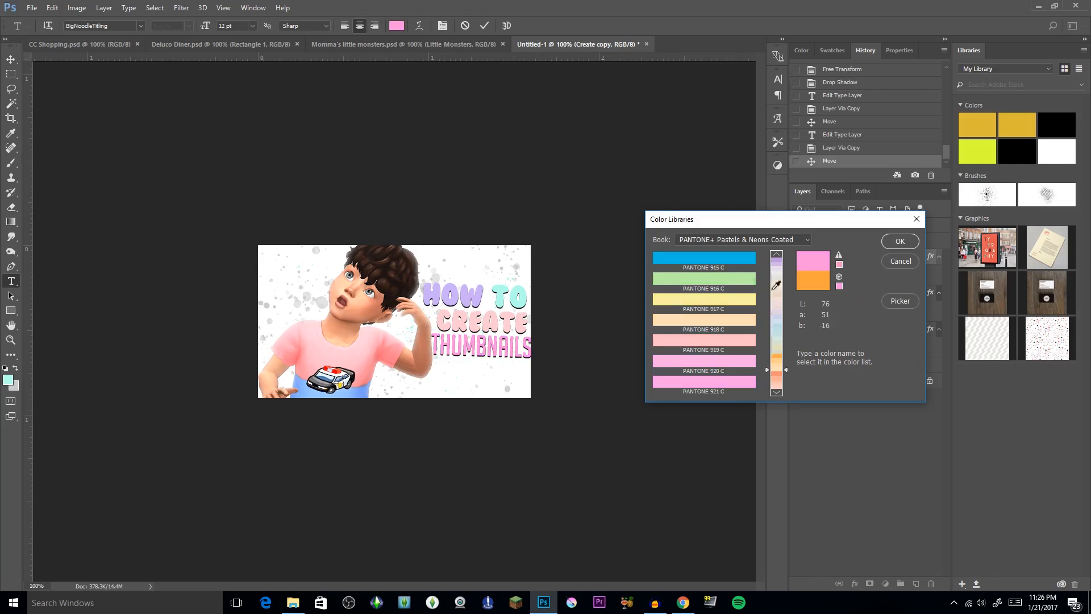
left_click(726, 278)
left_click(728, 264)
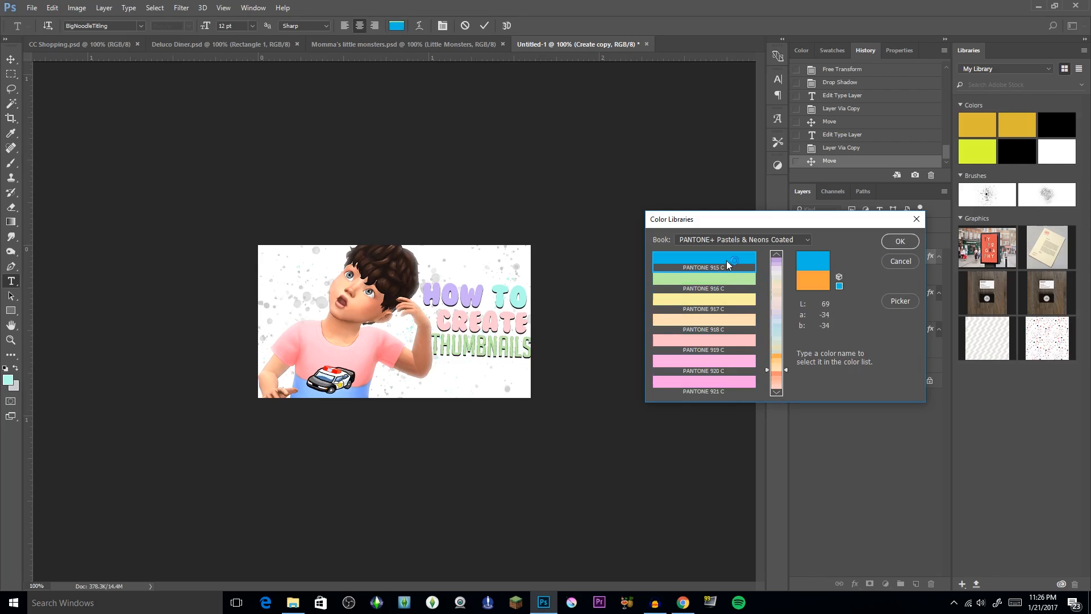
left_click(900, 241)
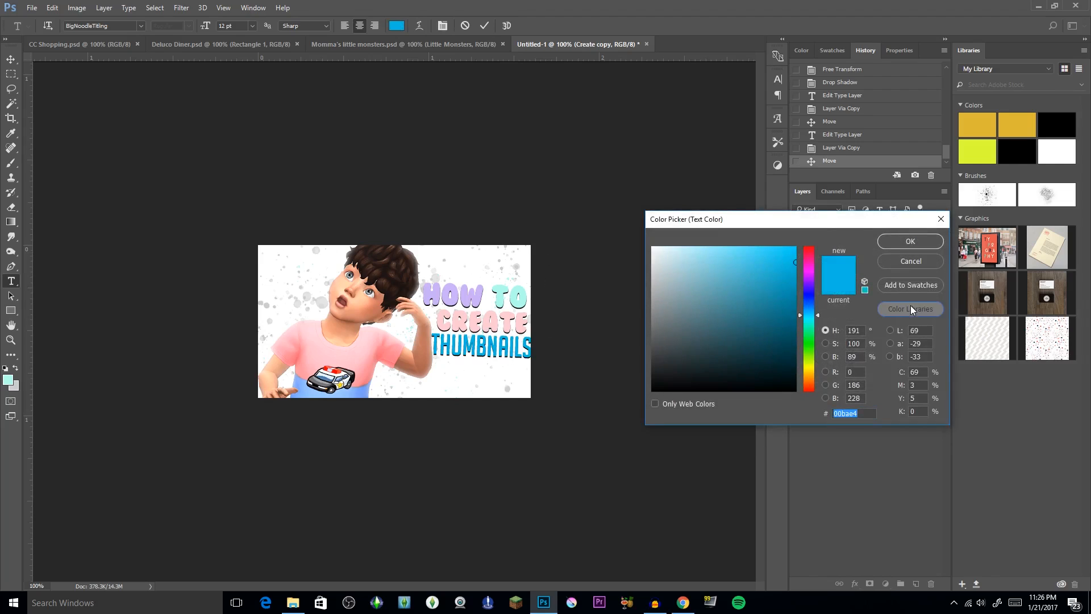
key("Return")
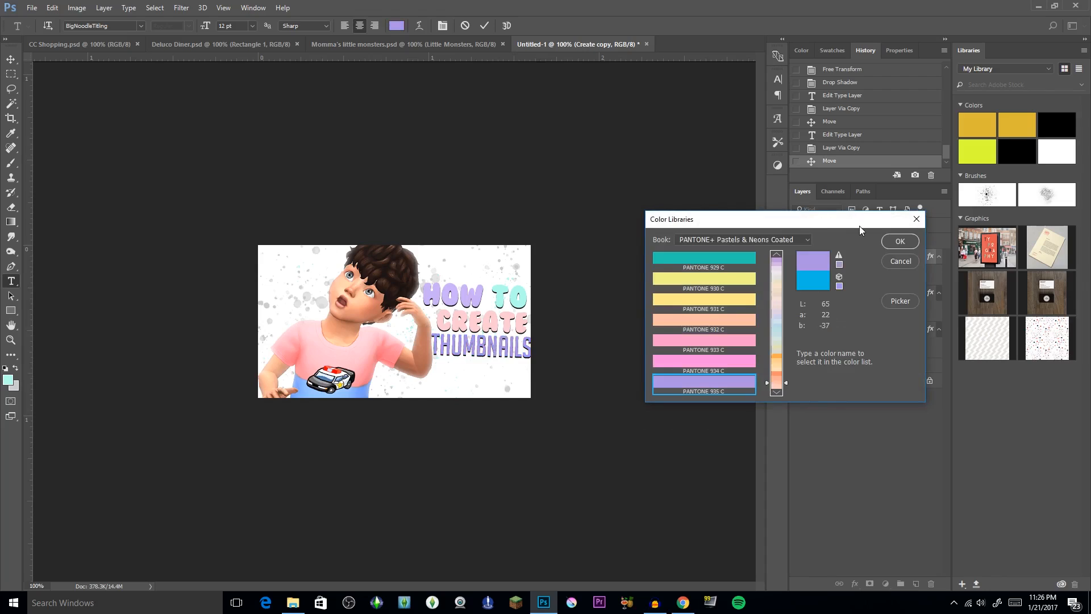
left_click(898, 243)
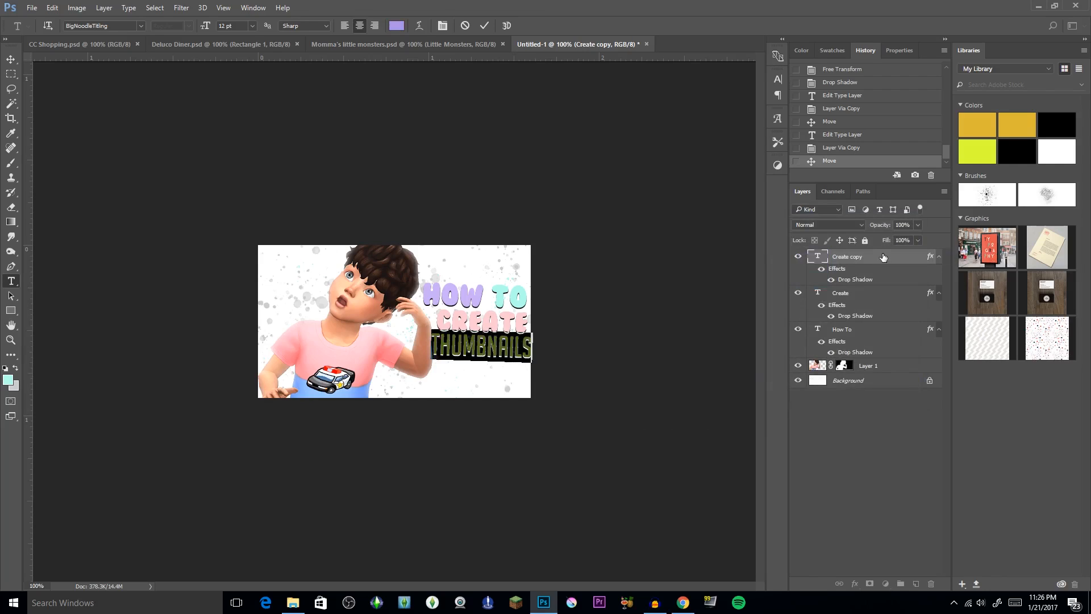
Step: Add Bevel & Emboss and Stroke to the "Thumbnails" layer and set its drop shadow to 57% opacity and 2 px distance
left_click(884, 257)
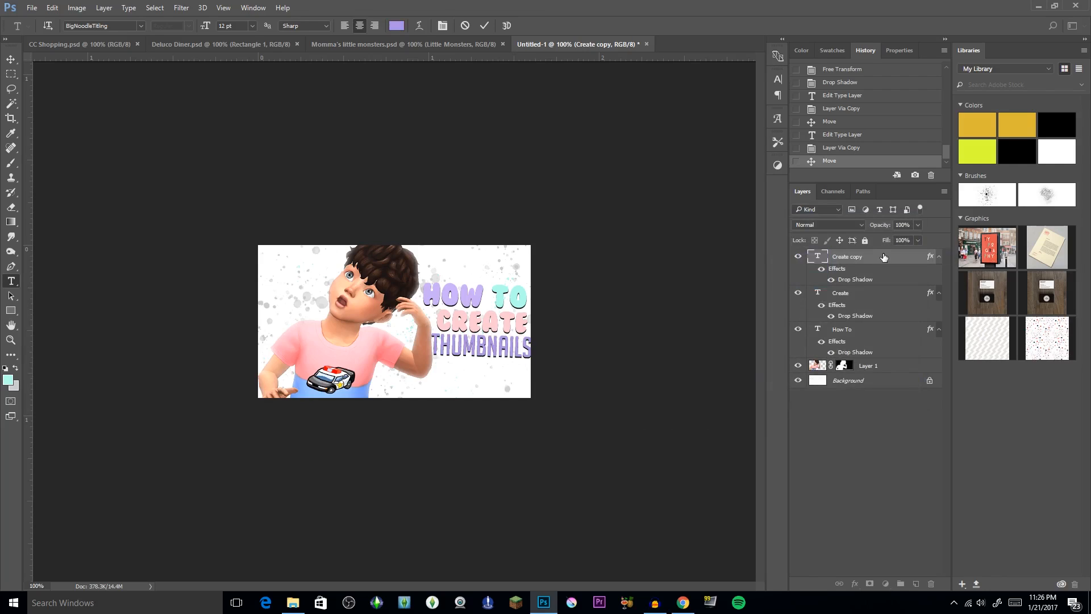
double_click(860, 280)
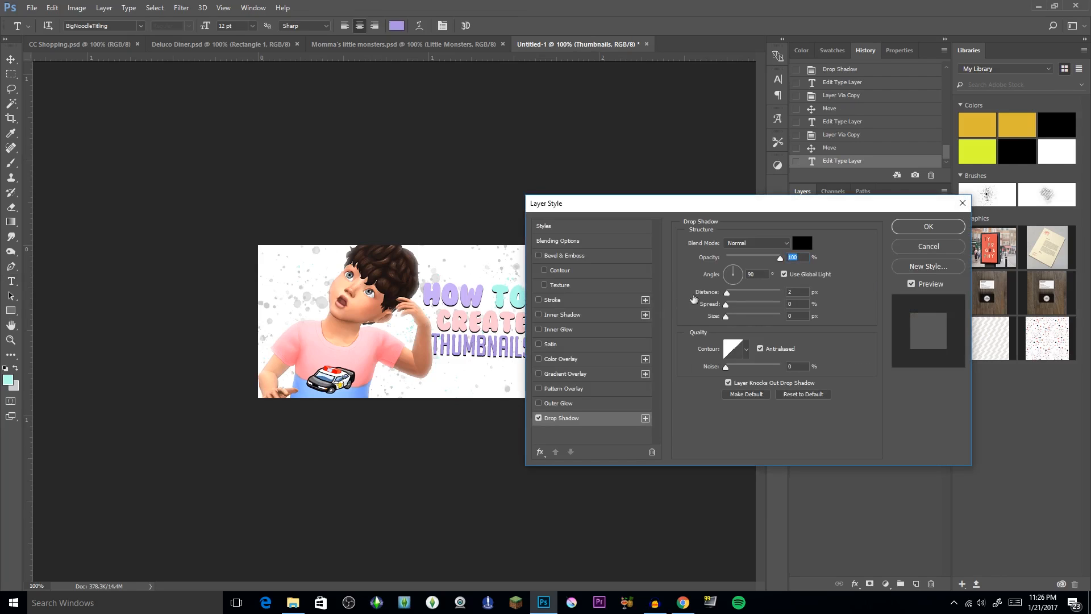
left_click(539, 255)
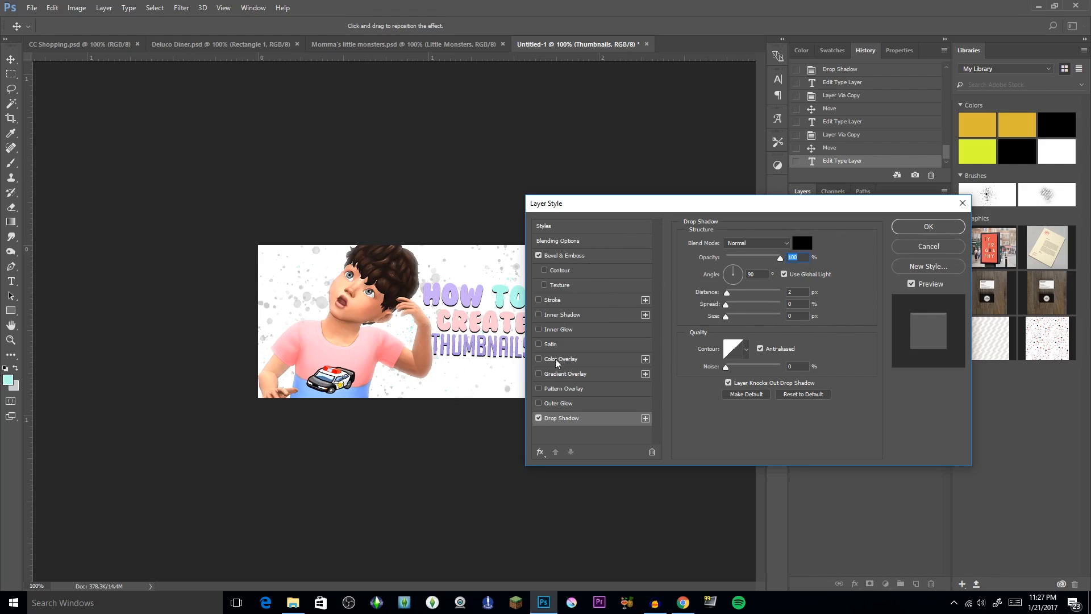
left_click_drag(780, 257, 763, 258)
key("Down")
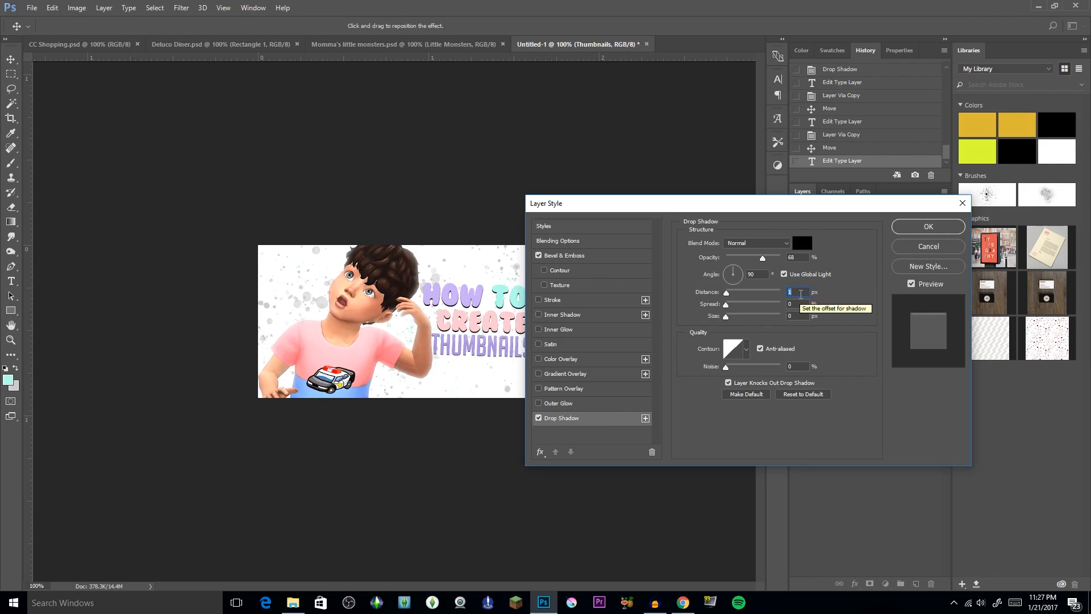
left_click_drag(762, 258, 757, 259)
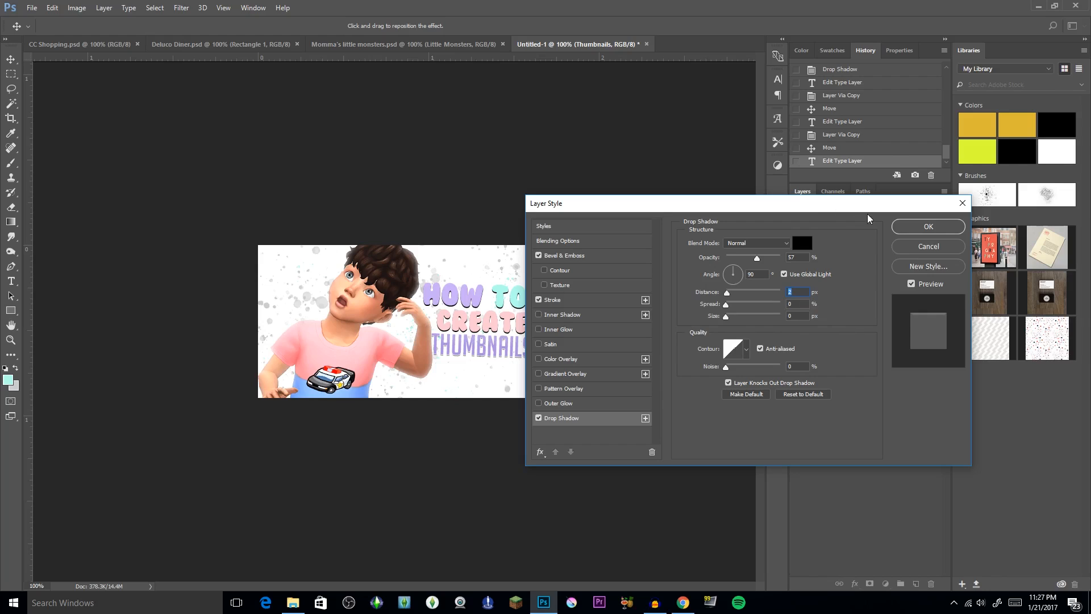
left_click(909, 228)
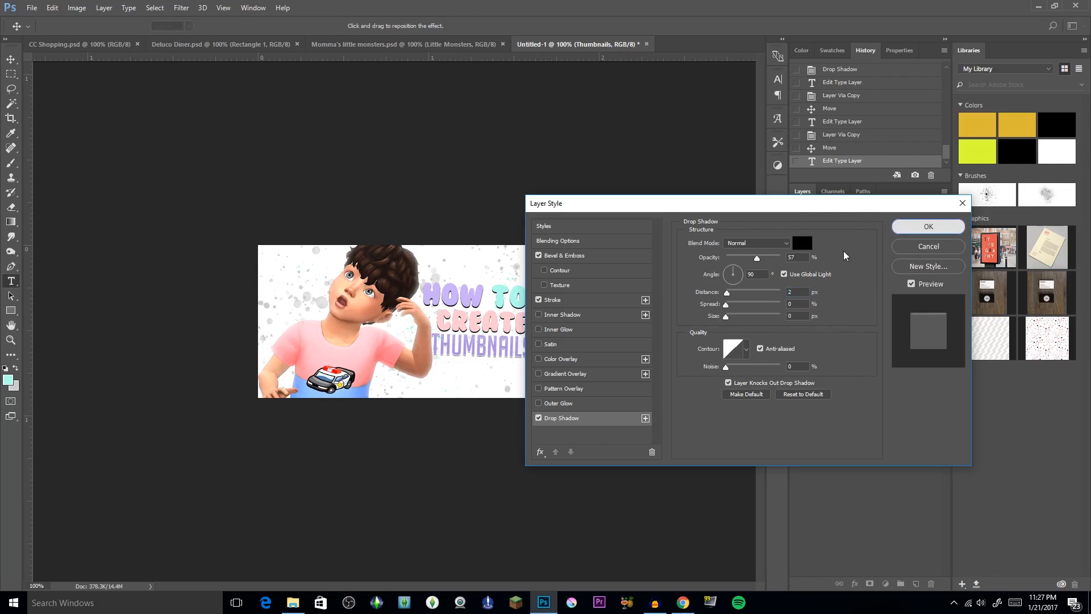
key("Return")
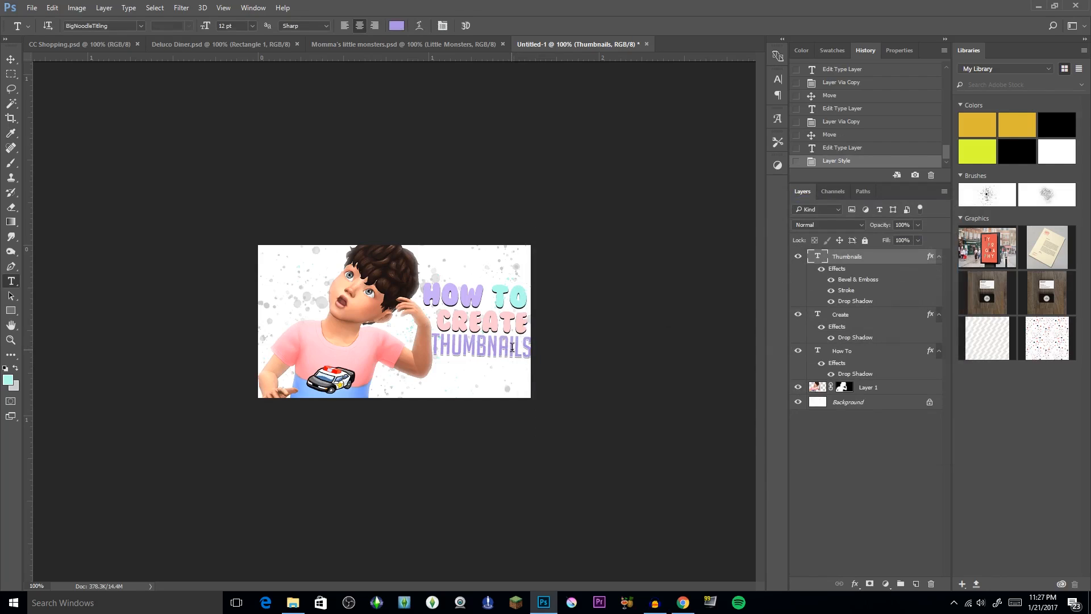
Step: Nudge the "Thumbnails" text slightly to the left with the Move tool
left_click(11, 59)
key("Left")
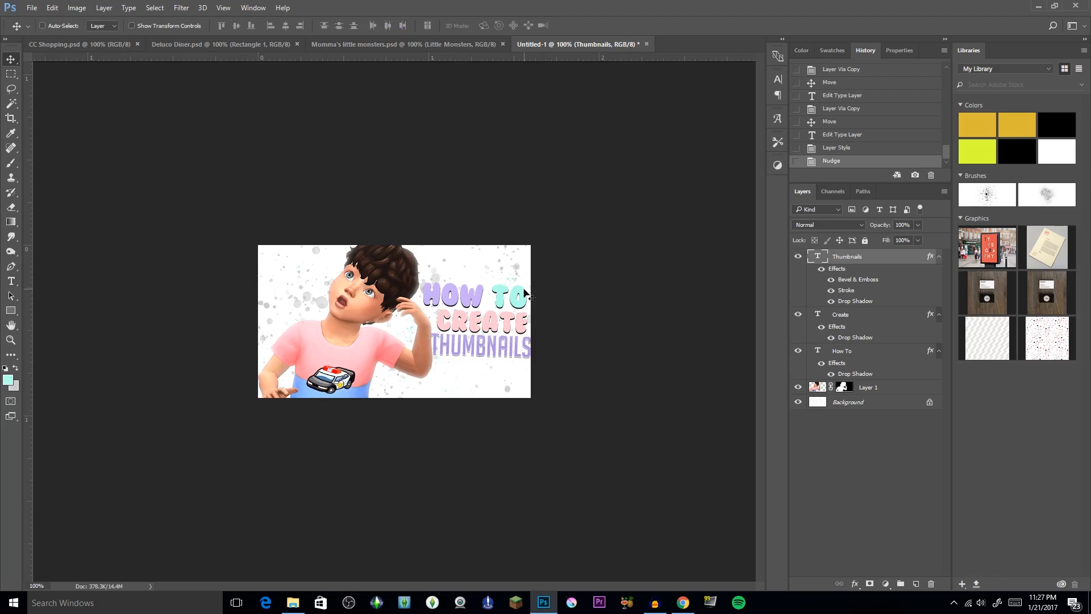
key("Left")
key("Left")
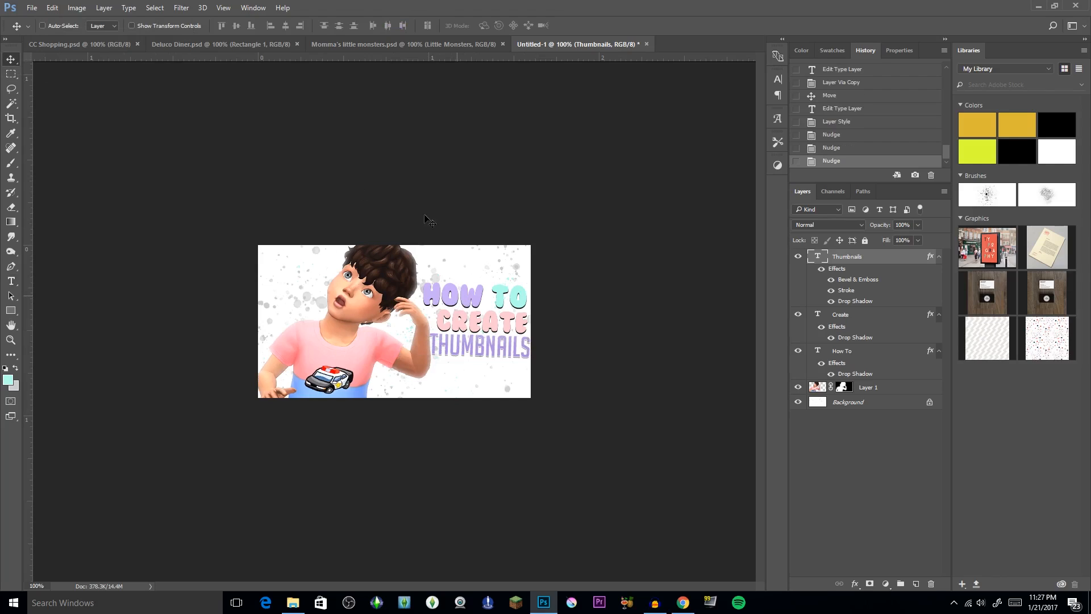
Step: Add a new text layer reading "In" below the start of "Thumbnails" and set its font to Pacifico
left_click(9, 283)
left_click(437, 377)
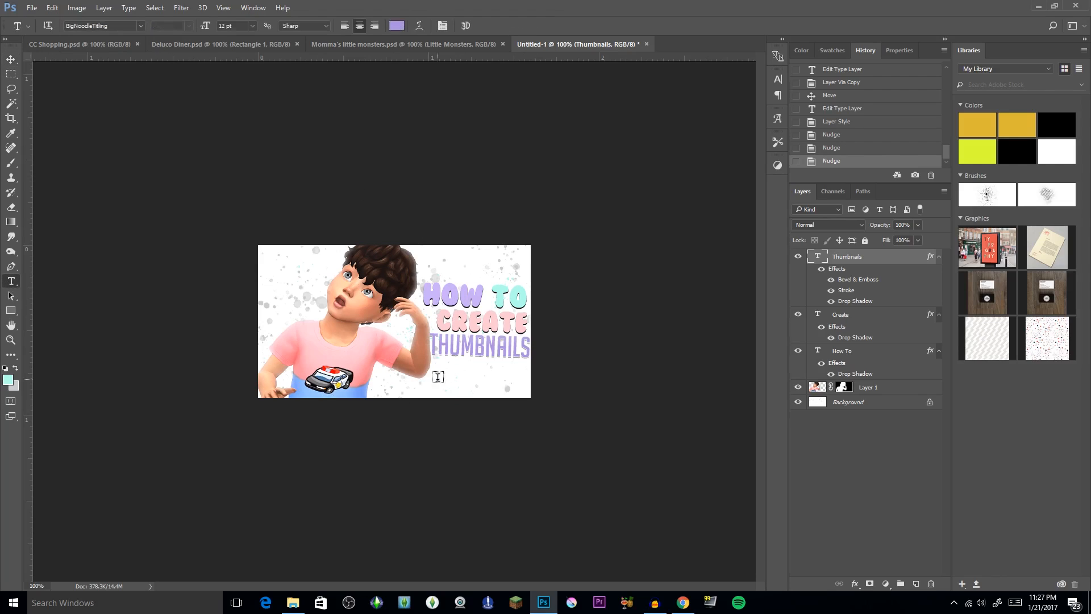
type("n")
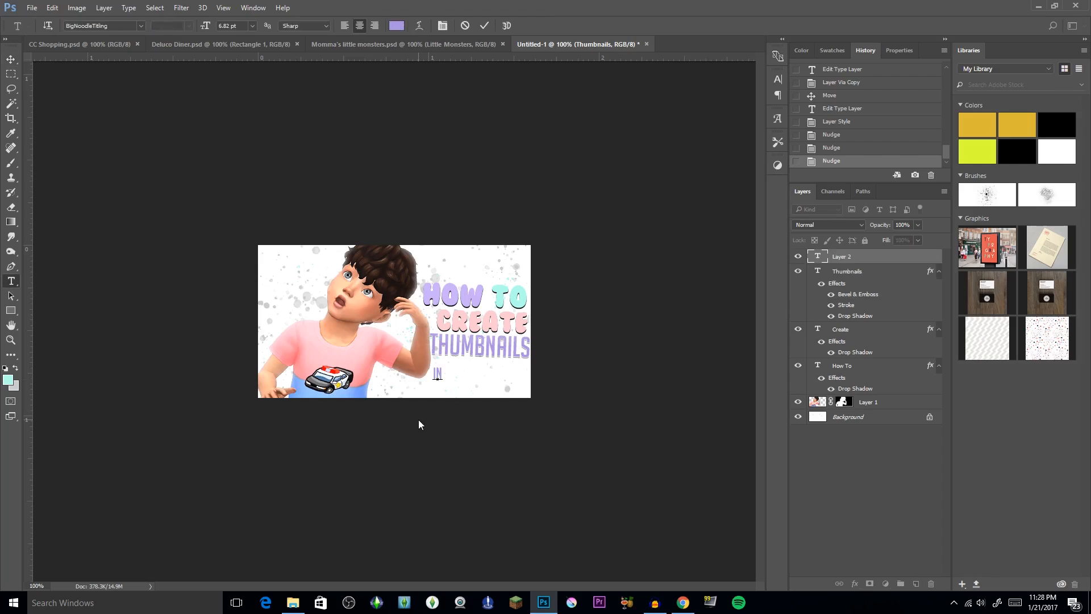
left_click_drag(445, 376, 413, 375)
left_click(144, 29)
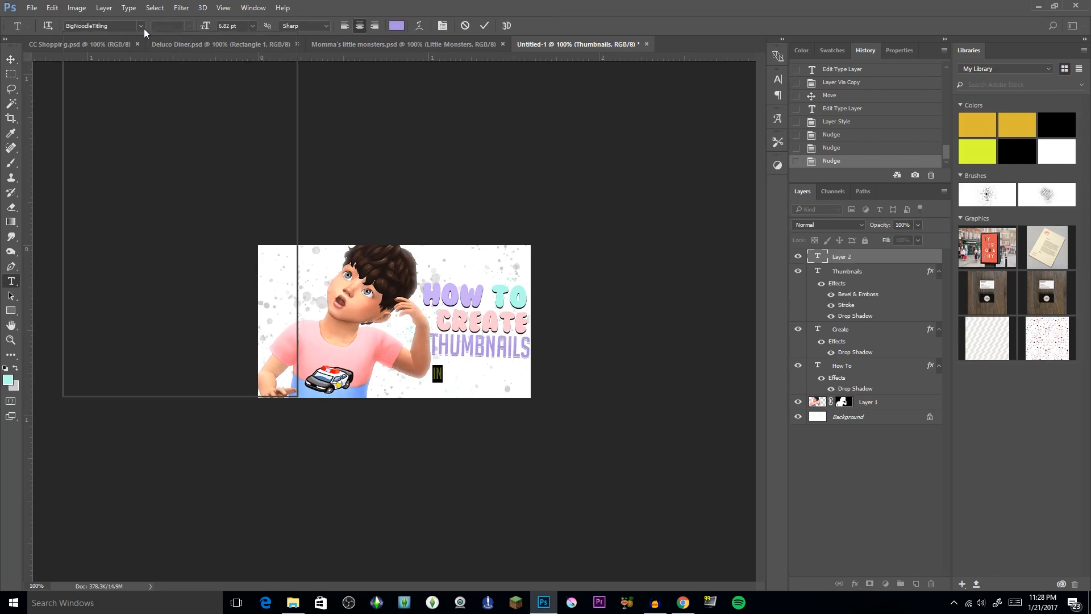
left_click(182, 85)
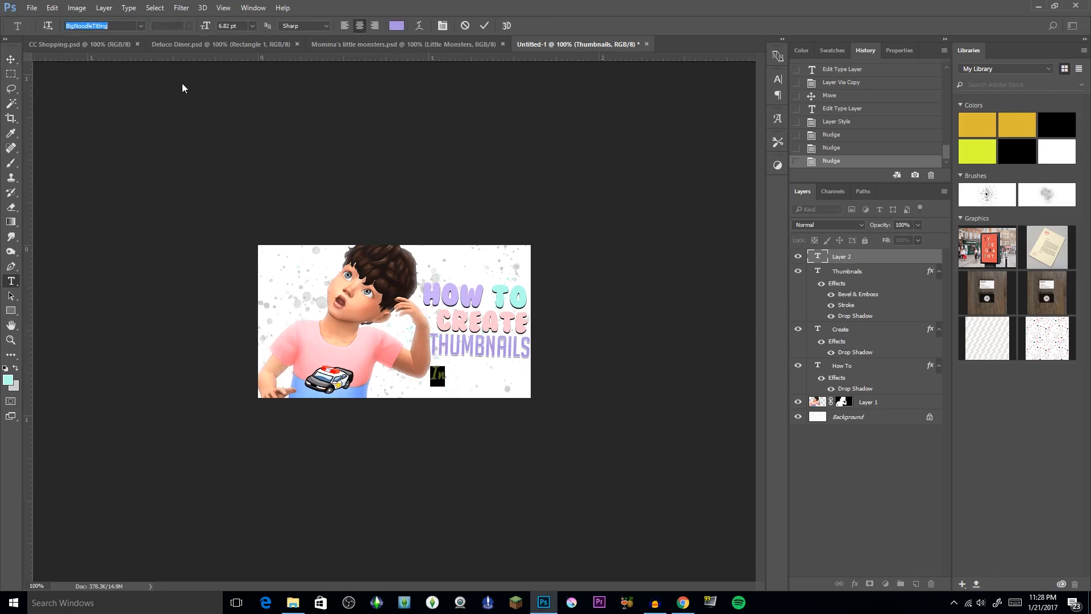
left_click(881, 261)
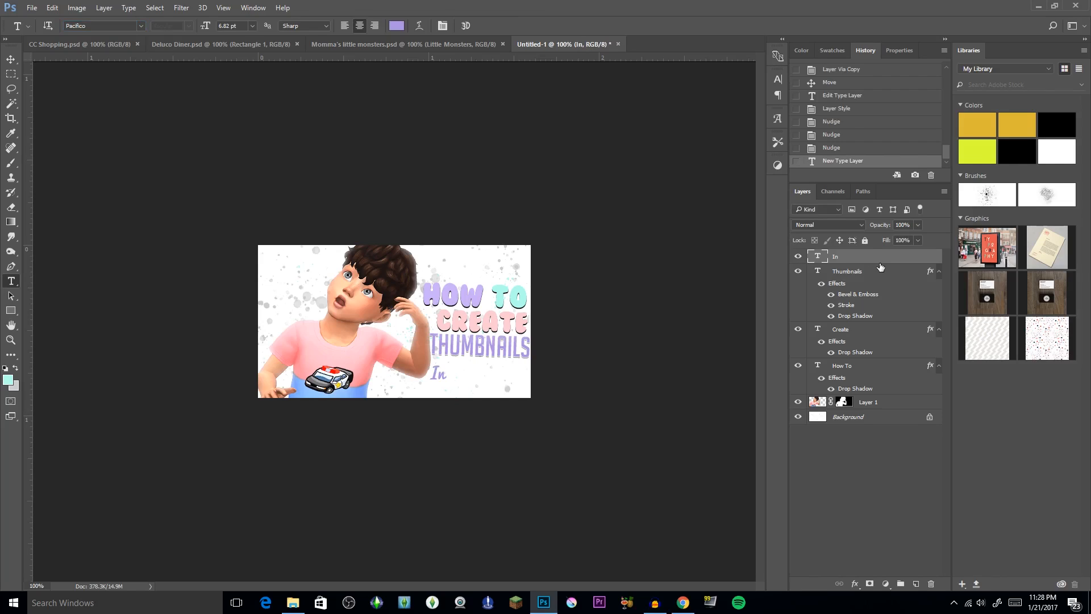
Step: Enlarge the "In" text to about 128% and rotate it about 6.1° with Free Transform
key("ctrl+t")
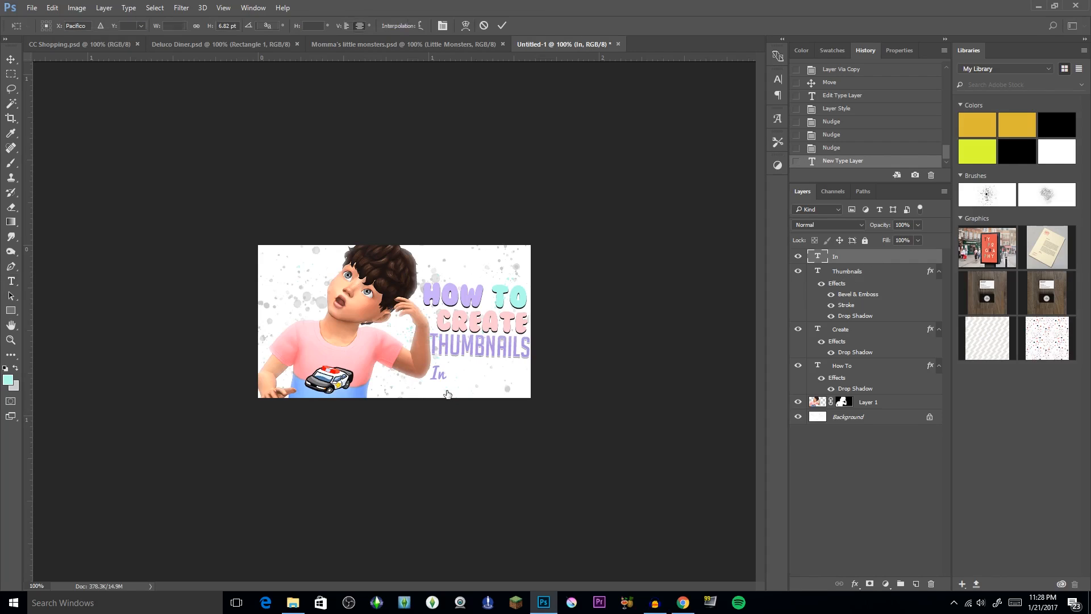
mouse_move(448, 387)
left_mouse_down()
mouse_move(460, 410)
mouse_move(445, 385)
left_mouse_up()
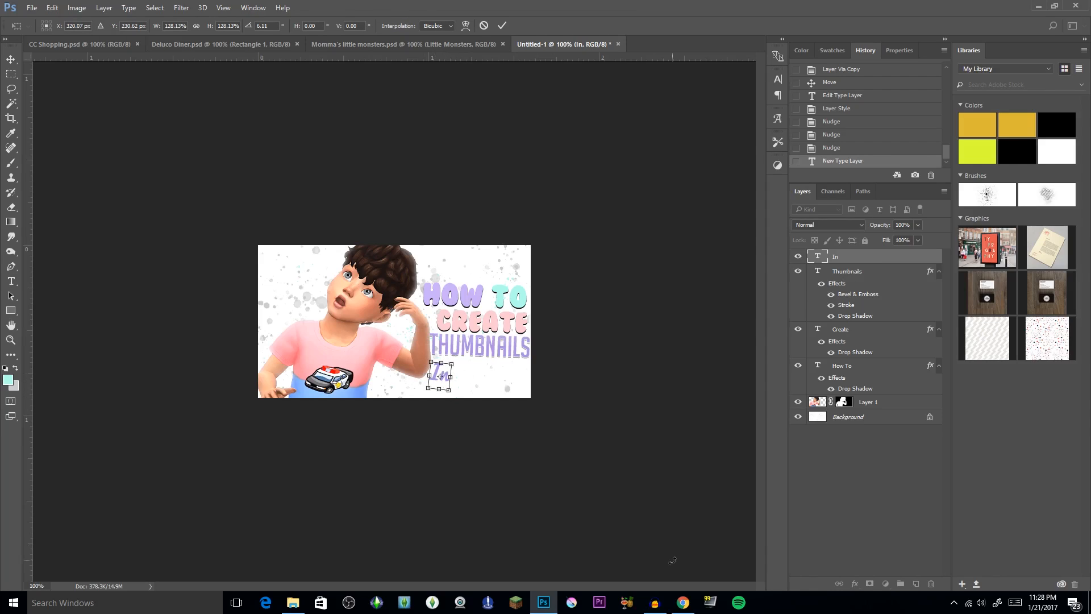
key("t")
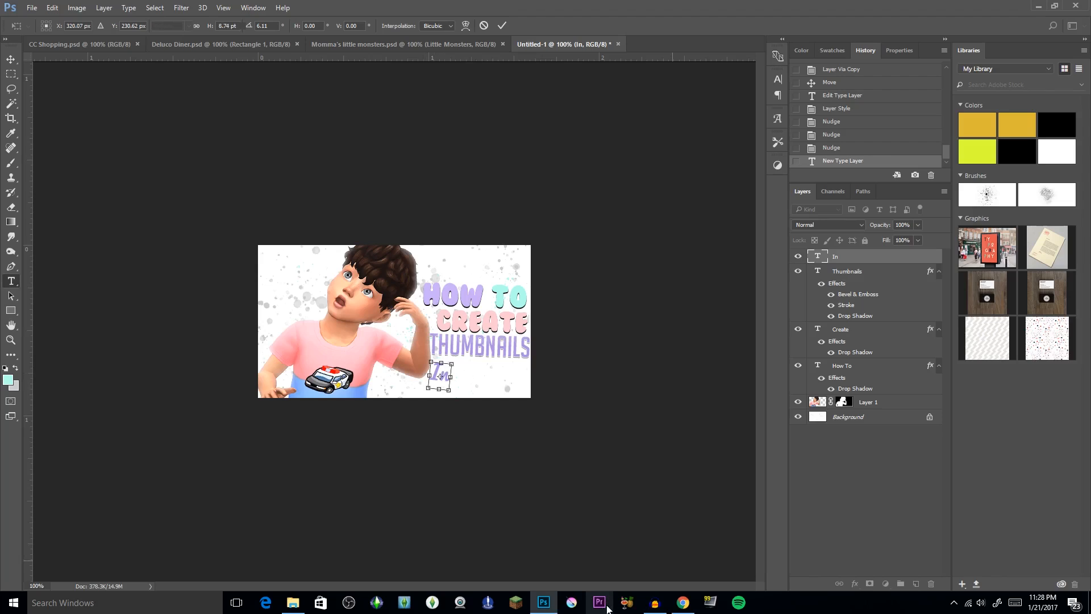
key("Return")
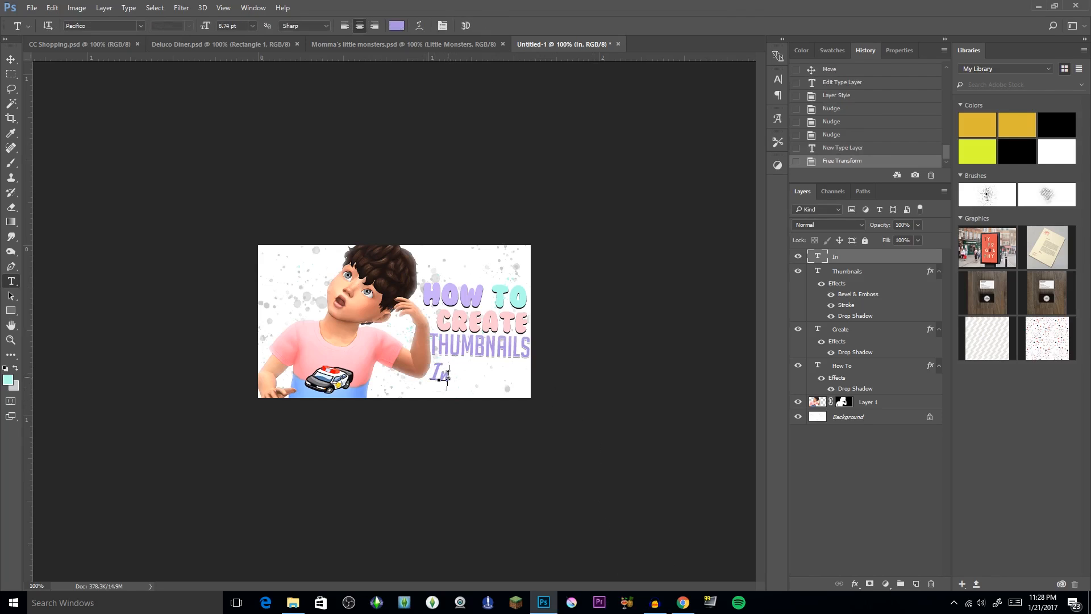
Step: Change the "In" text colour to bright aqua 81f8f7, trying light blue 92b9e1 first
double_click(447, 375)
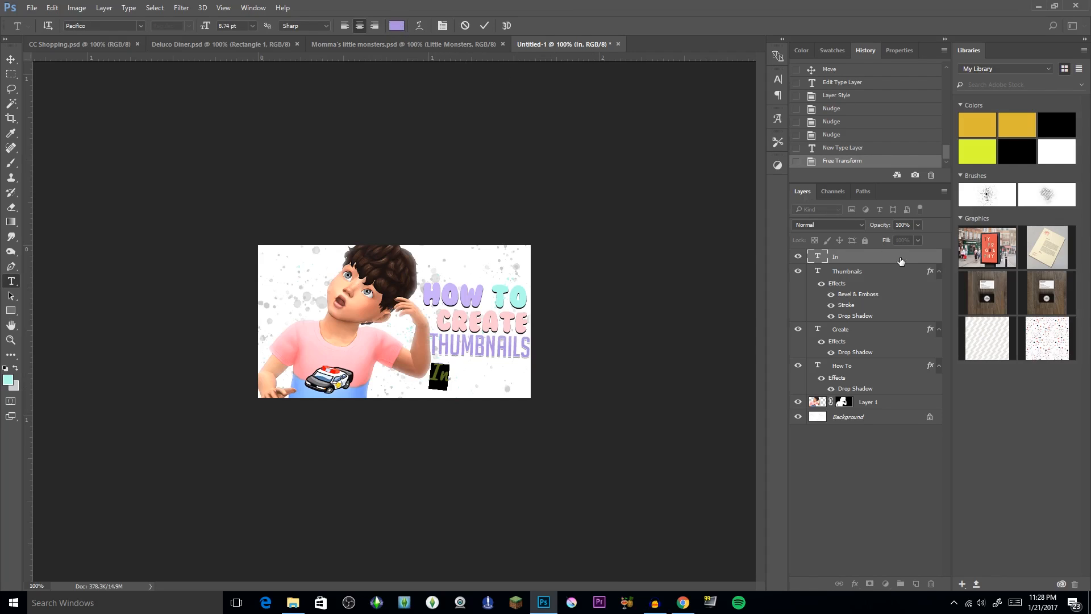
left_click(396, 26)
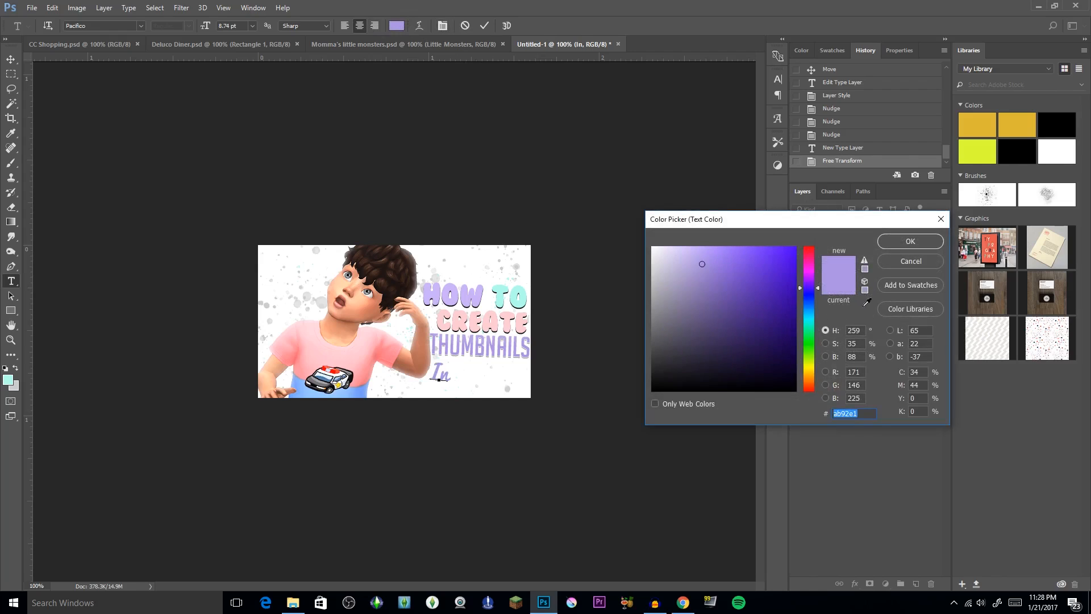
left_click_drag(812, 293, 813, 309)
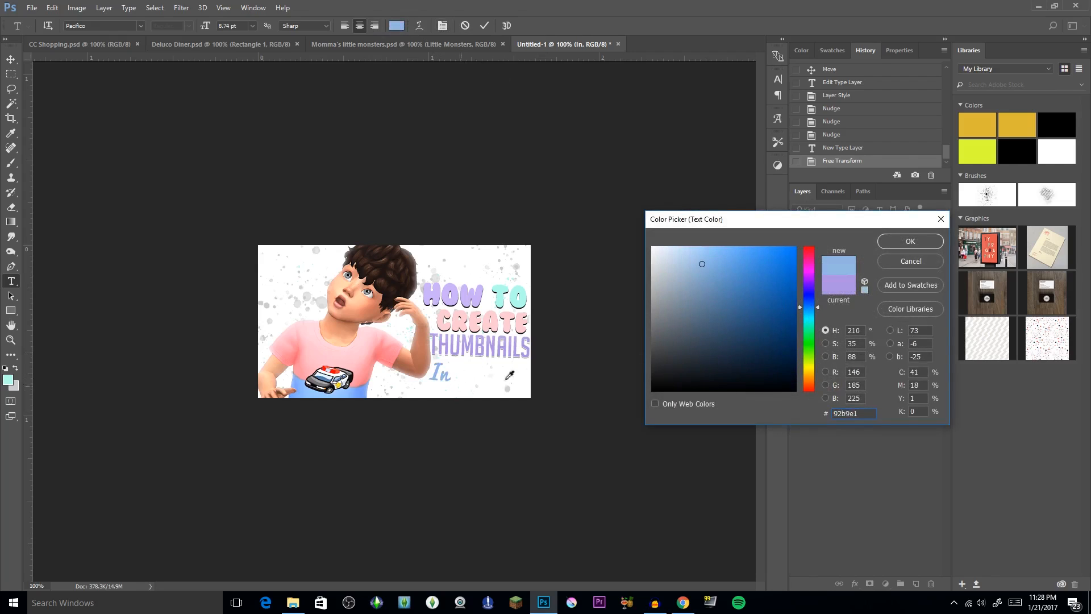
left_click(814, 320)
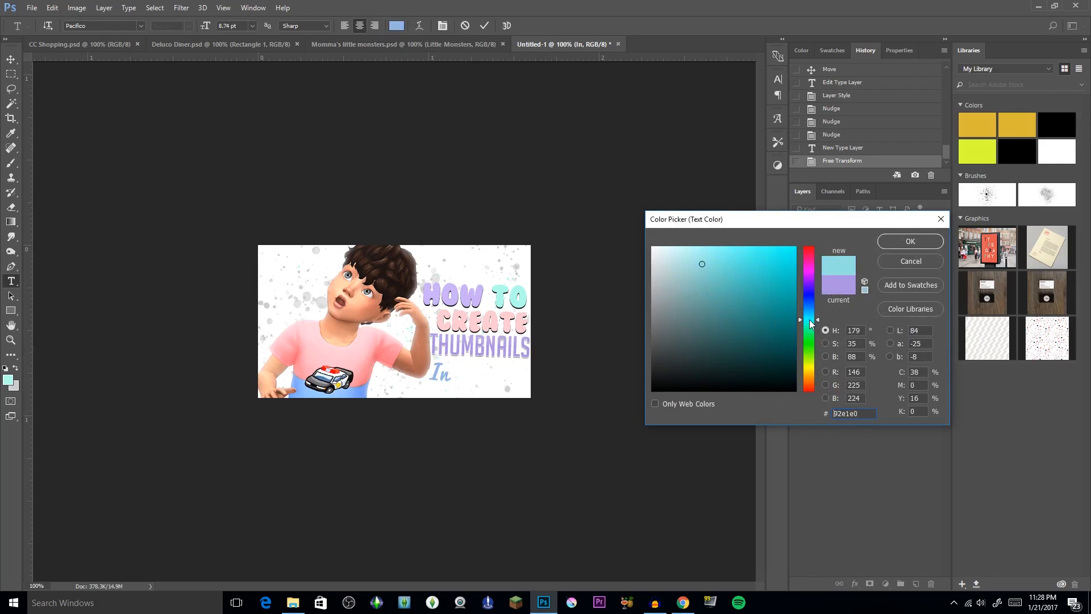
left_click_drag(721, 300, 721, 250)
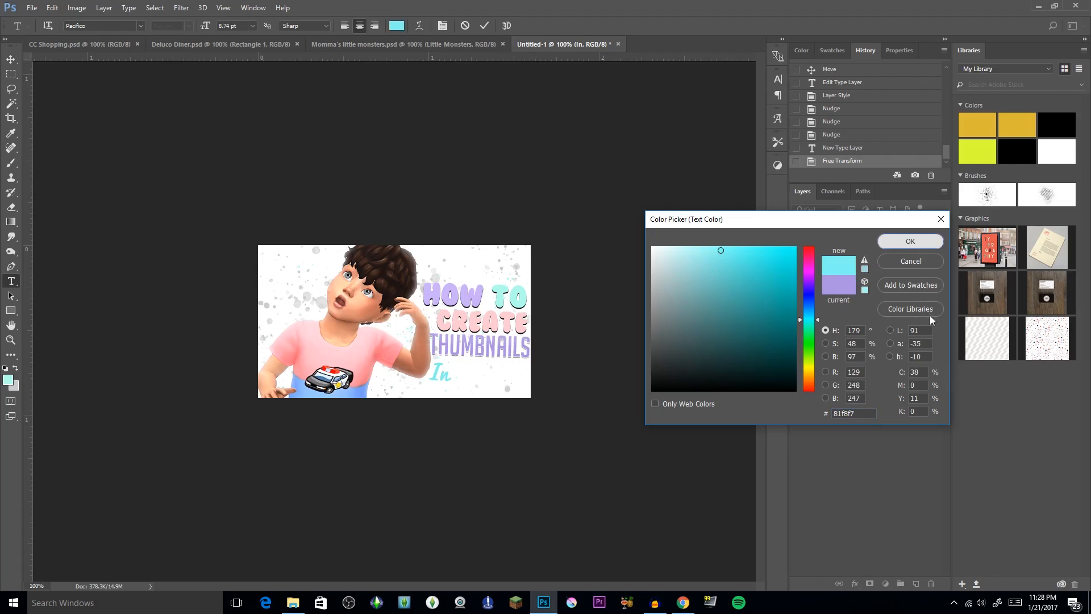
key("Return")
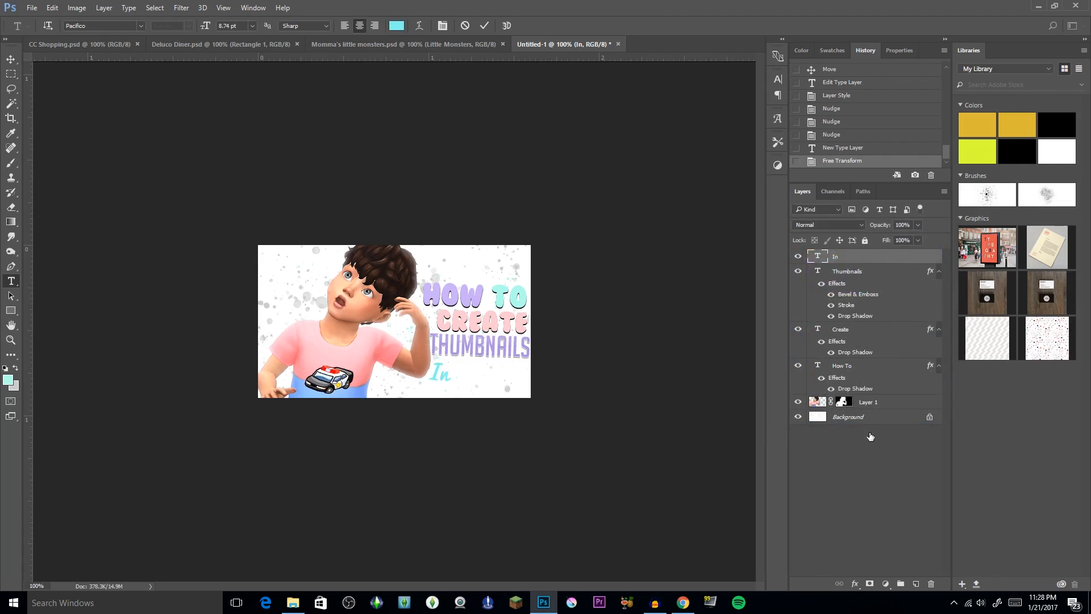
Step: Apply Bevel & Emboss, Stroke and a 57% opacity, 3 px distance Drop Shadow to "In", and shift the word slightly
key("space")
double_click(881, 403)
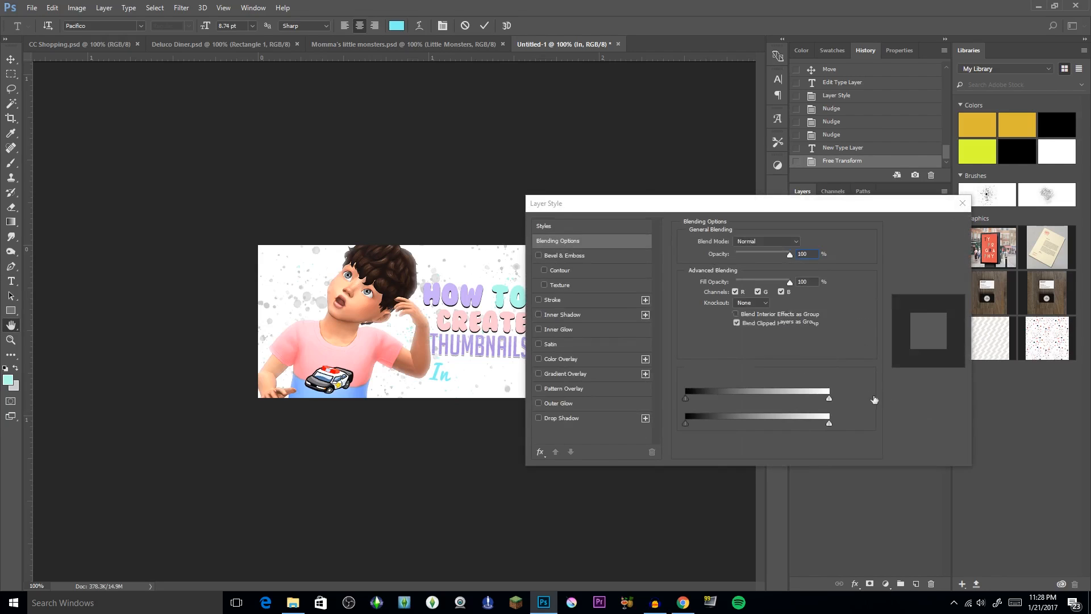
left_click(538, 418)
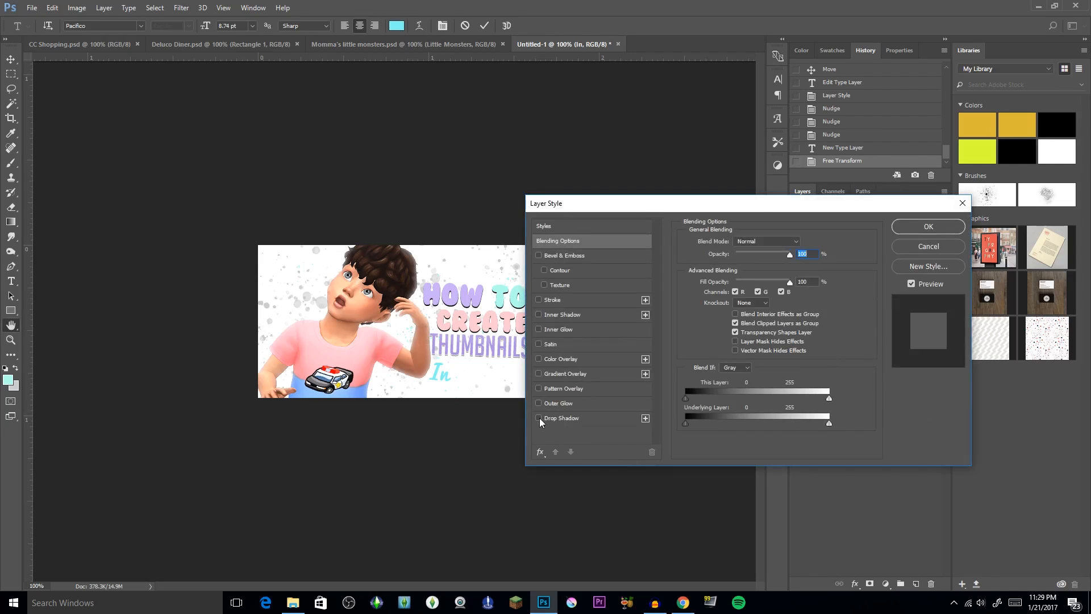
left_click(539, 300)
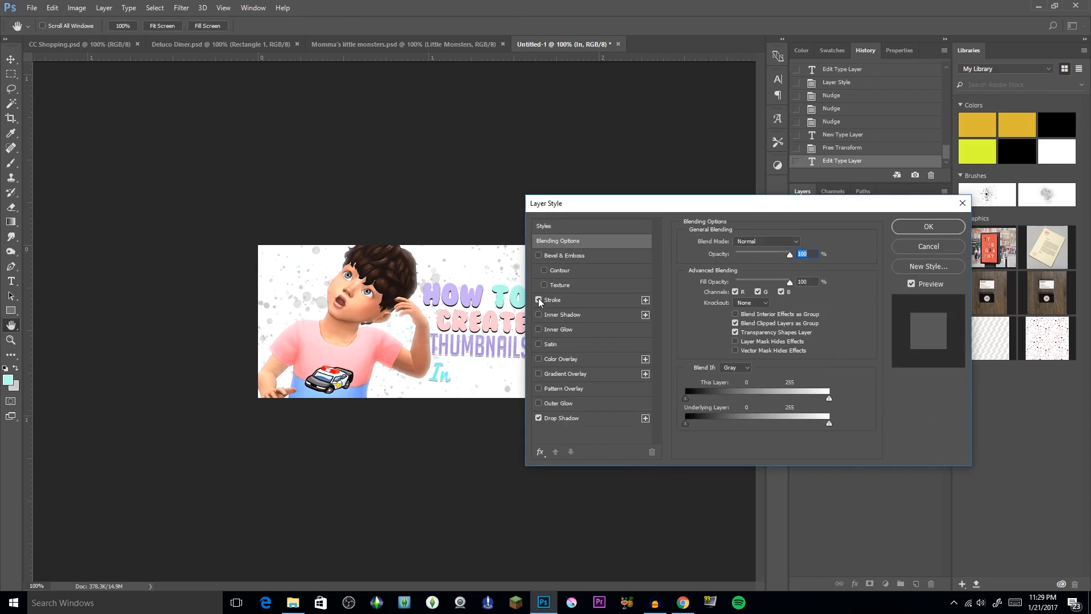
left_click(538, 256)
left_click(539, 299)
left_click(561, 417)
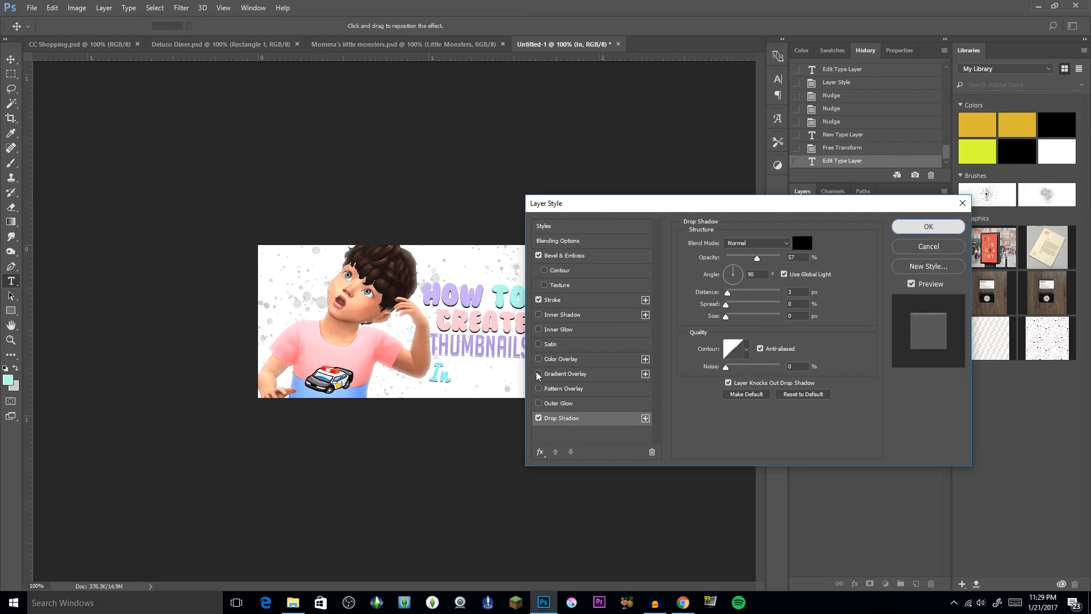
key("Return")
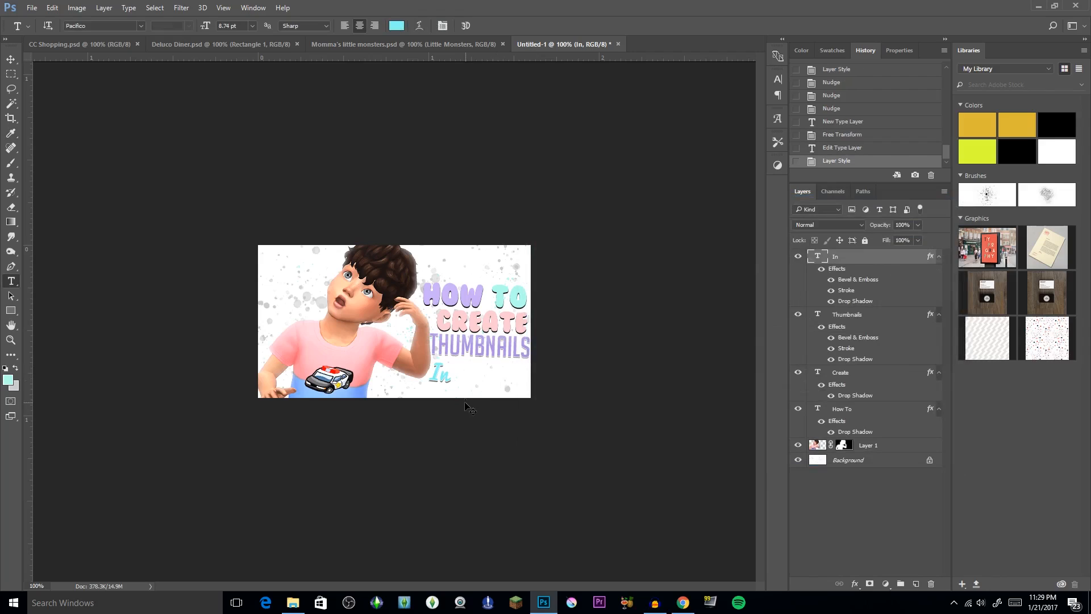
left_click_drag(456, 391, 457, 391)
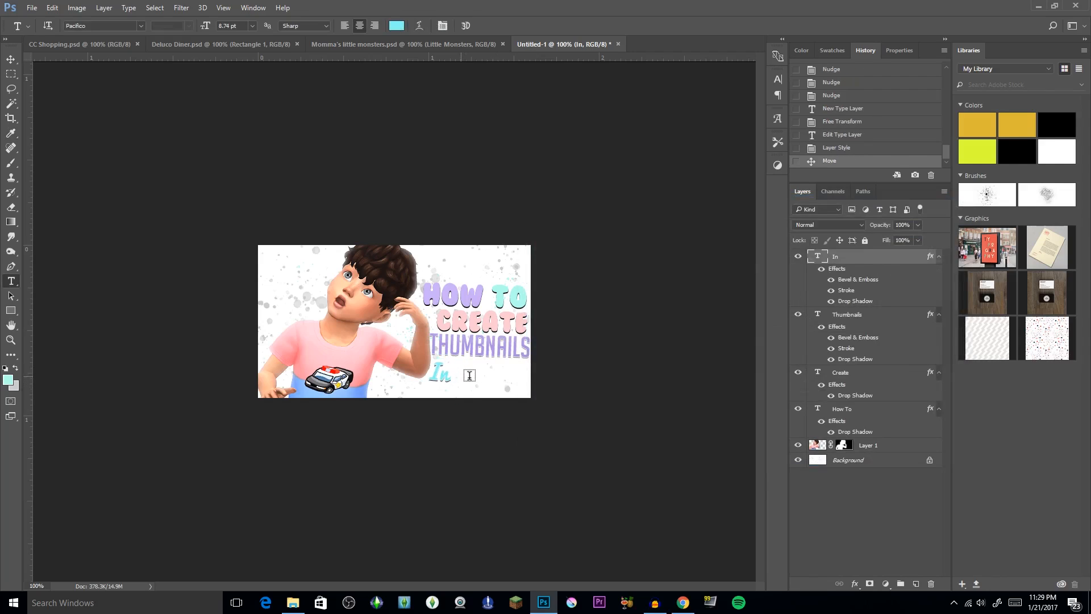
Step: Add a new text layer reading "PhotoShop" beside "In" and set its font to BubbleGum
left_click(471, 377)
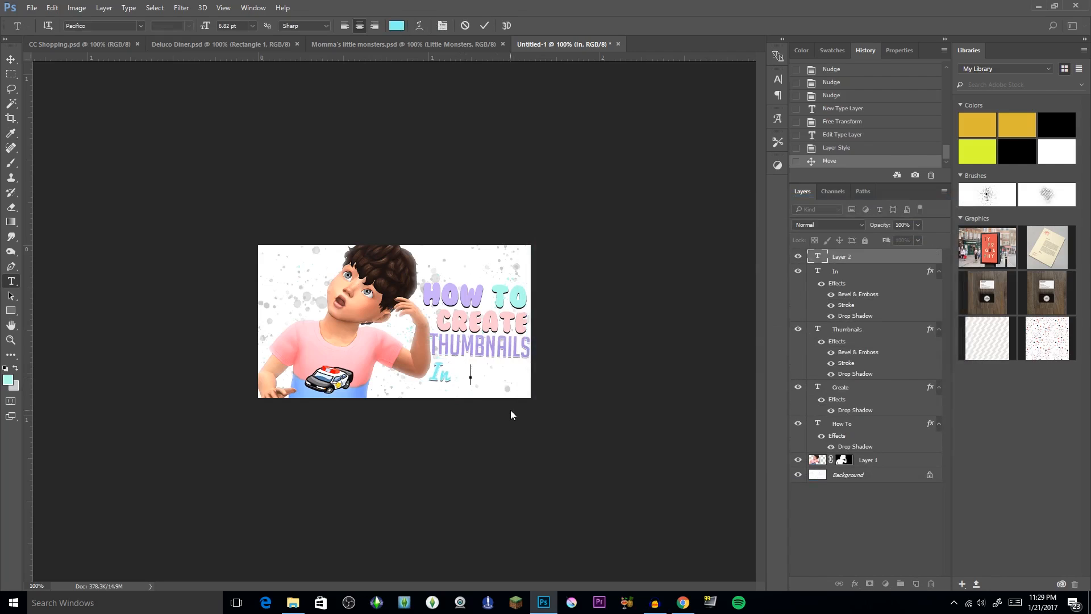
type("PhotoShop")
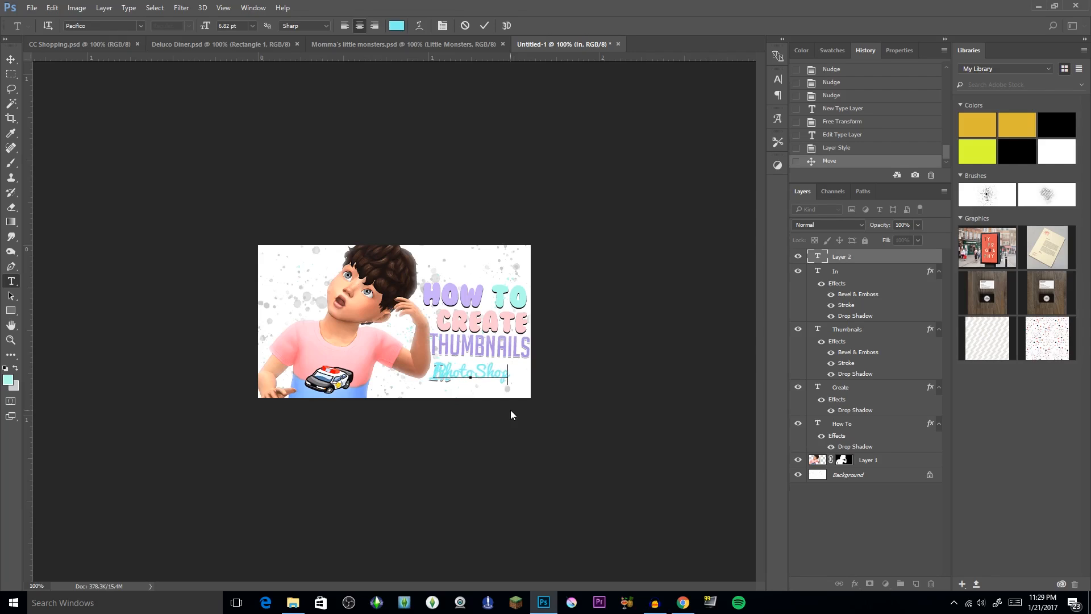
double_click(495, 374)
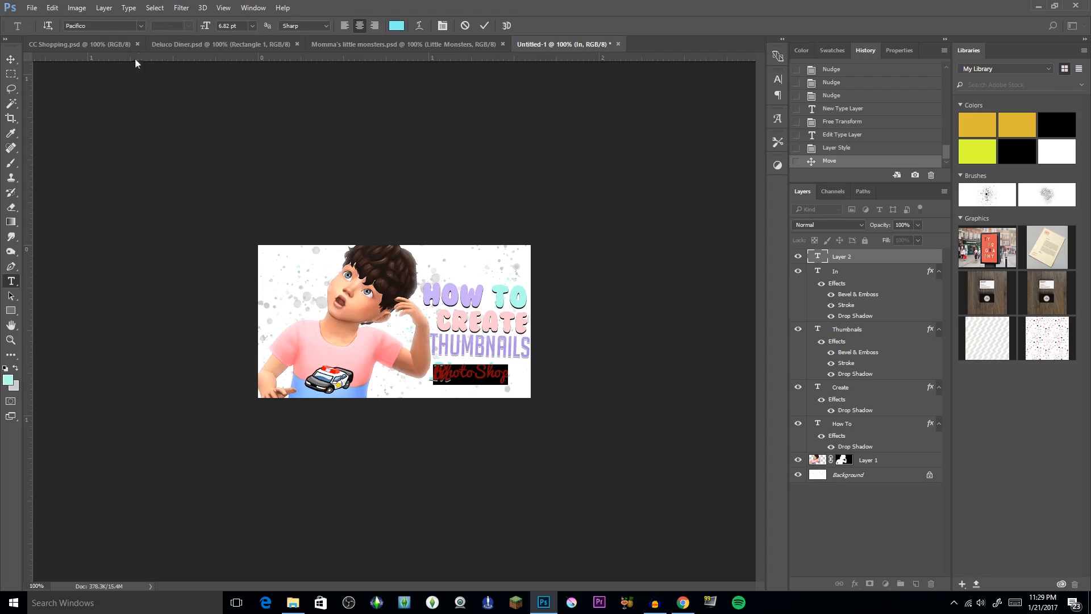
left_click(142, 26)
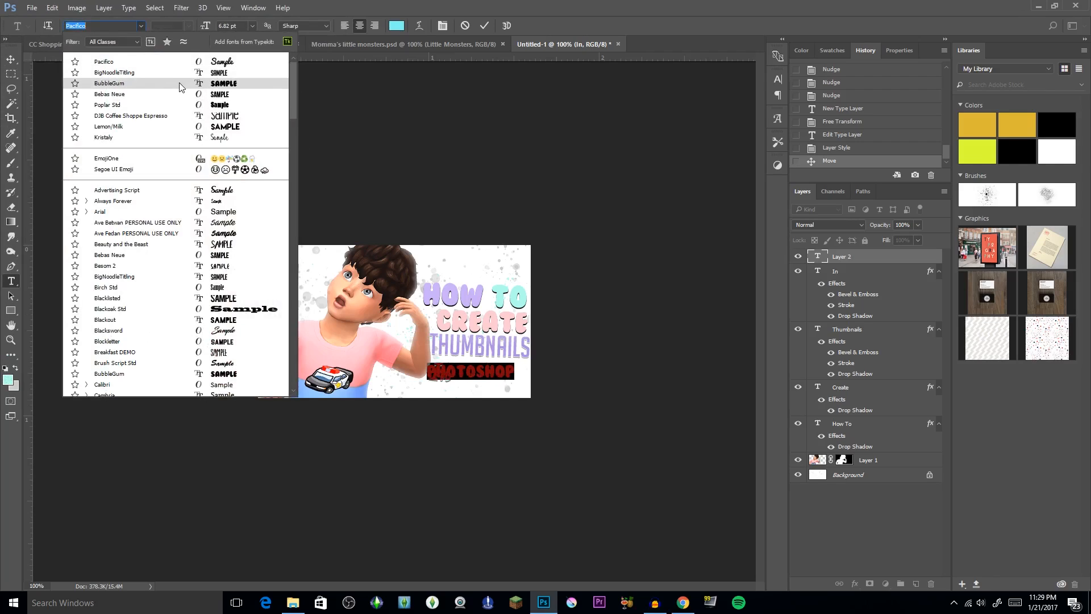
key("Escape")
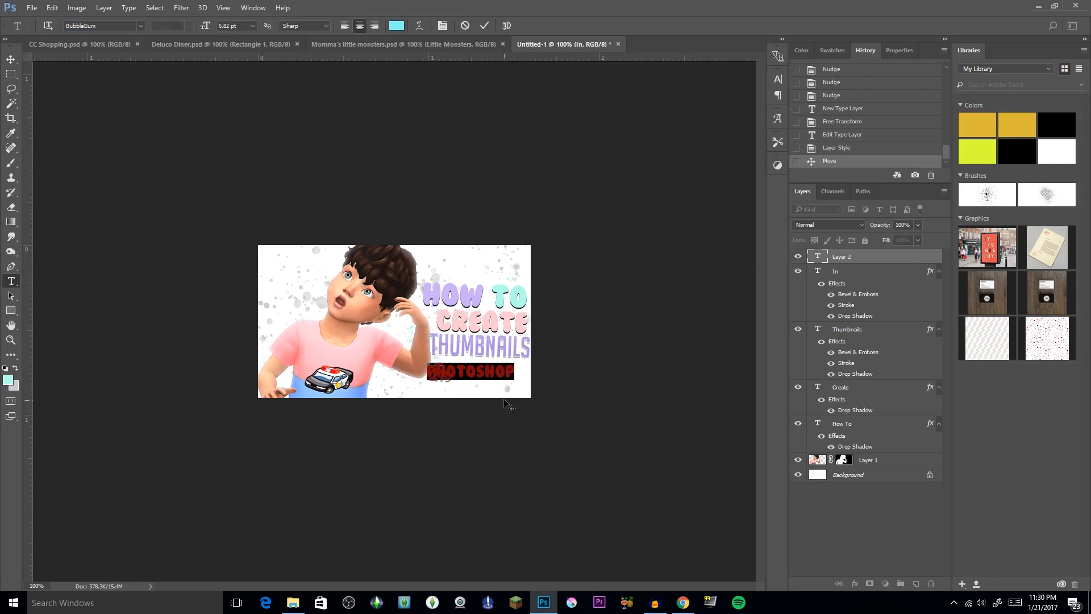
Step: Move the "PhotoShop" text directly beside "In", commit the new type layer and reopen its lettering
left_click_drag(505, 401, 523, 397)
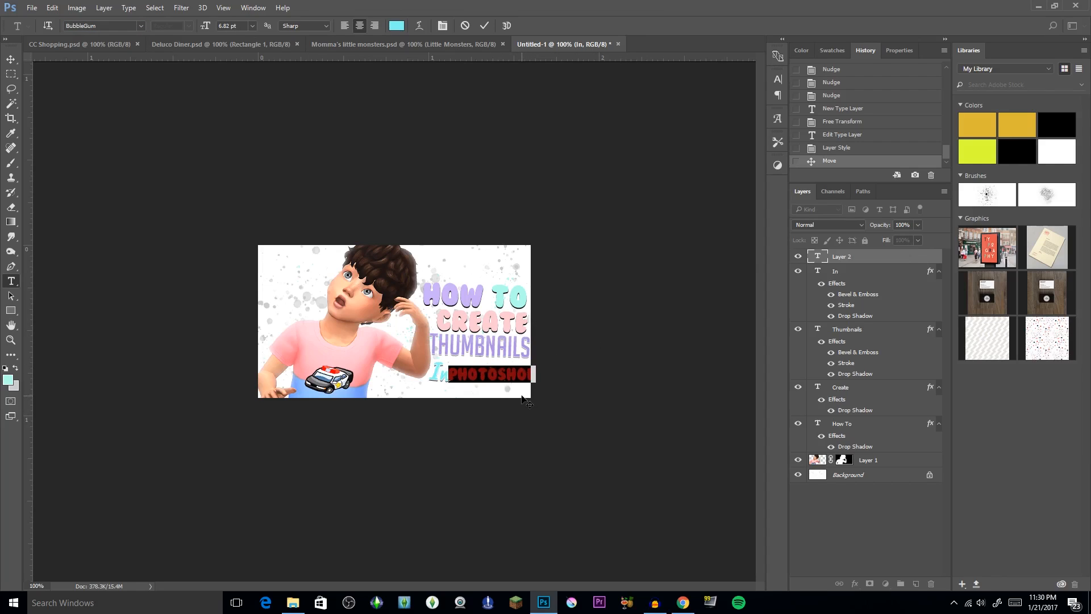
left_click(860, 276)
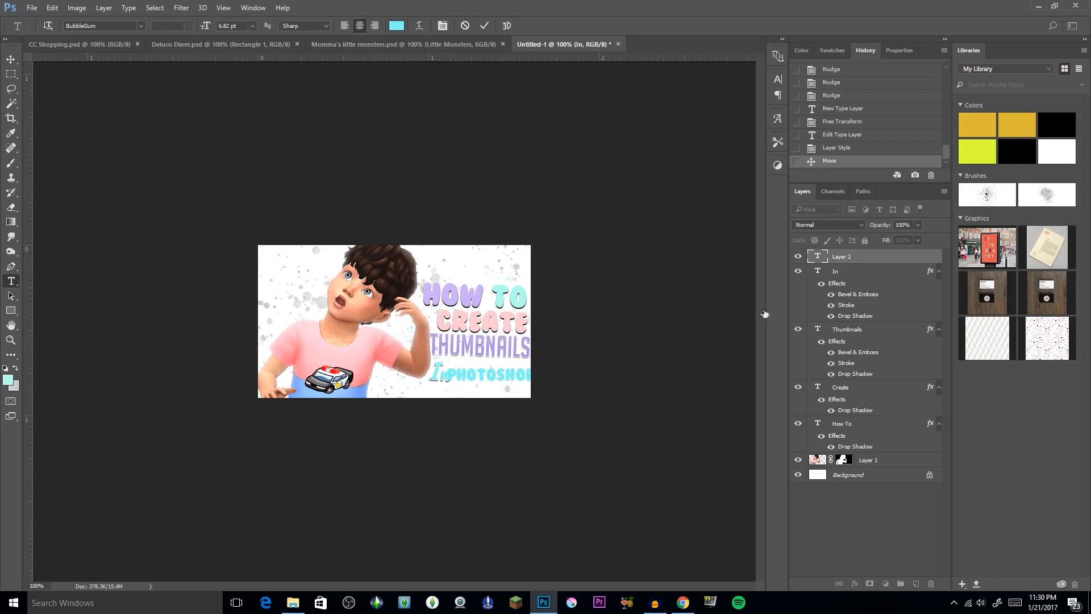
left_click(818, 271)
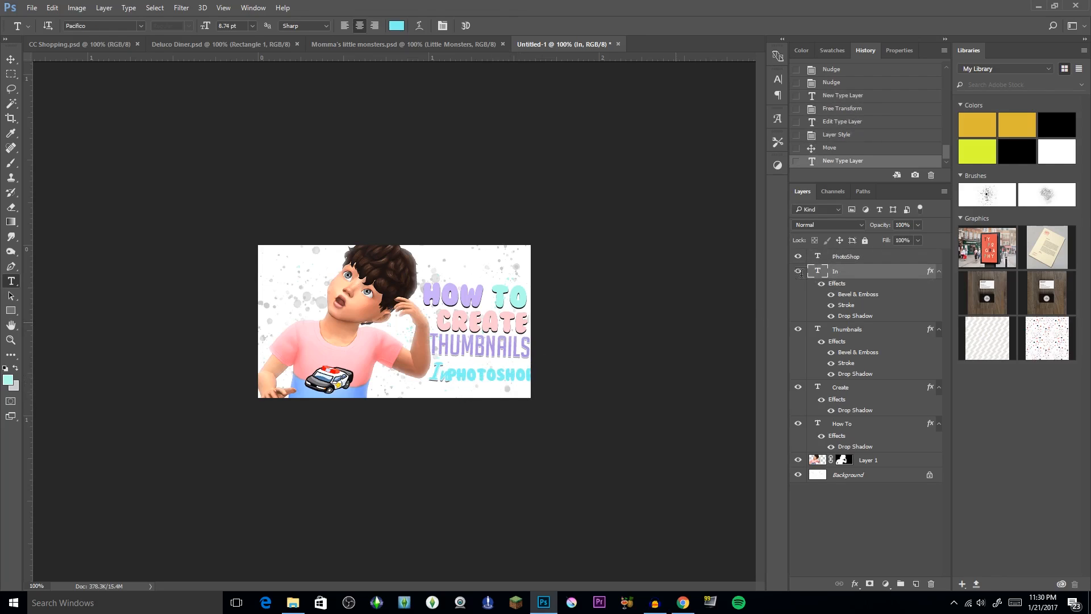
left_click(885, 260)
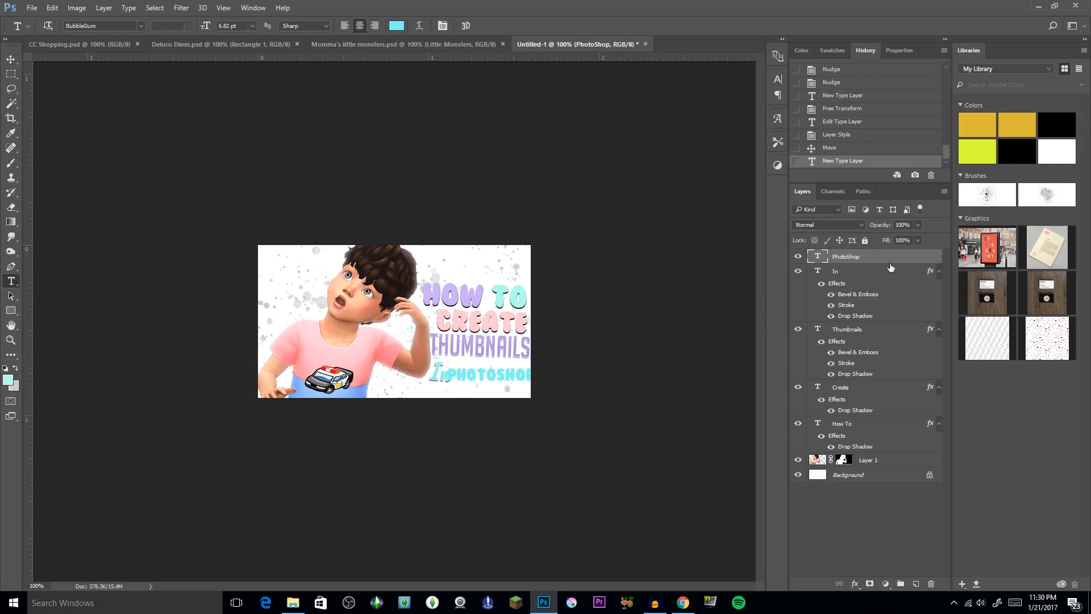
double_click(824, 260)
left_click(880, 262)
Step: Shift the "In" text slightly away from "PhotoShop" and shrink it with Free Transform
left_click(878, 277)
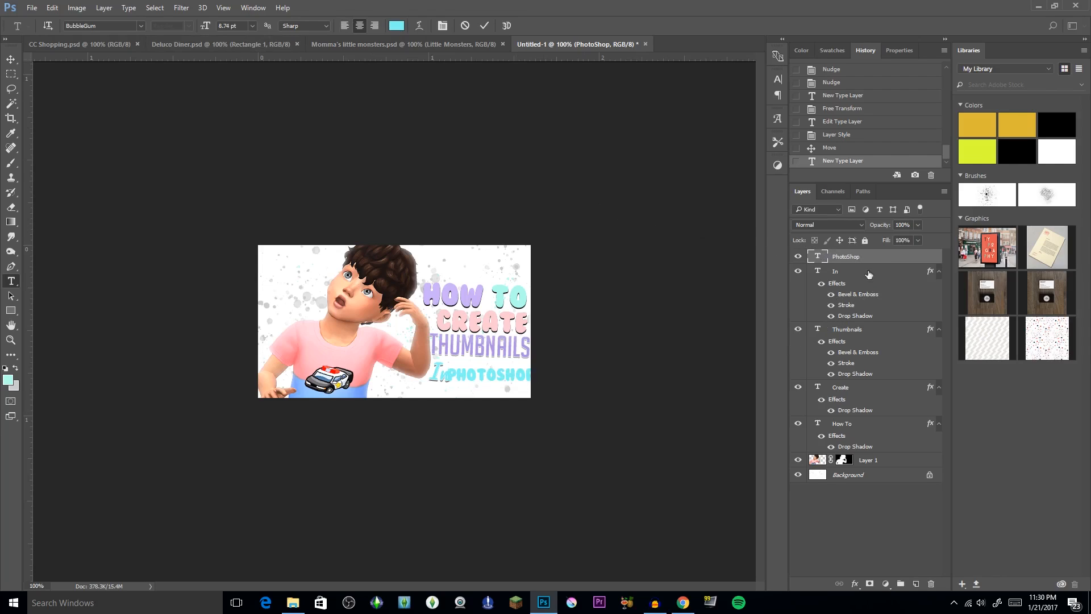
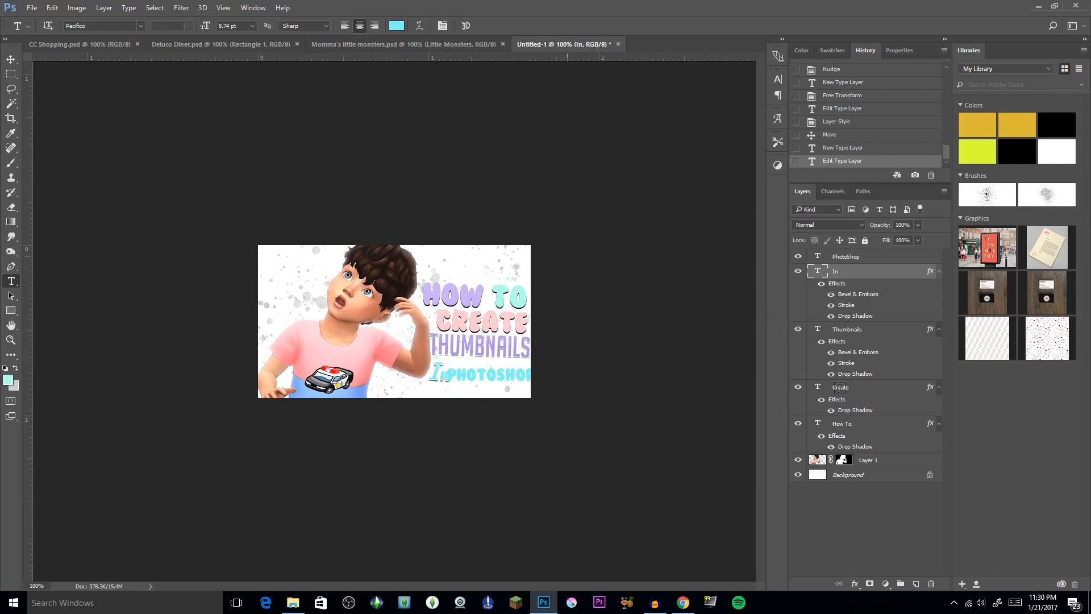
left_click_drag(448, 386, 446, 390)
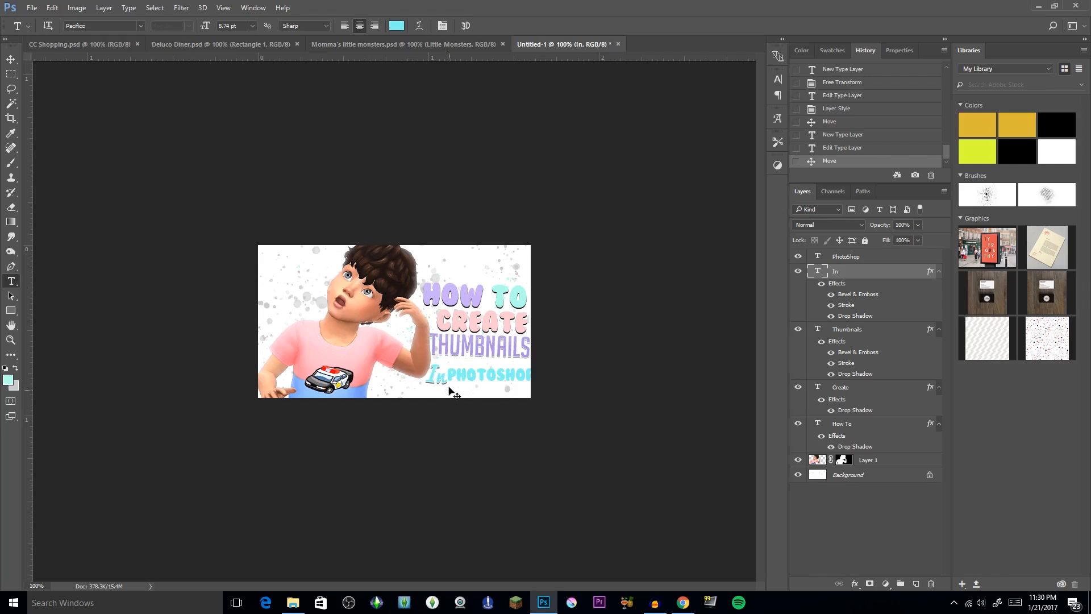
key("ctrl+t")
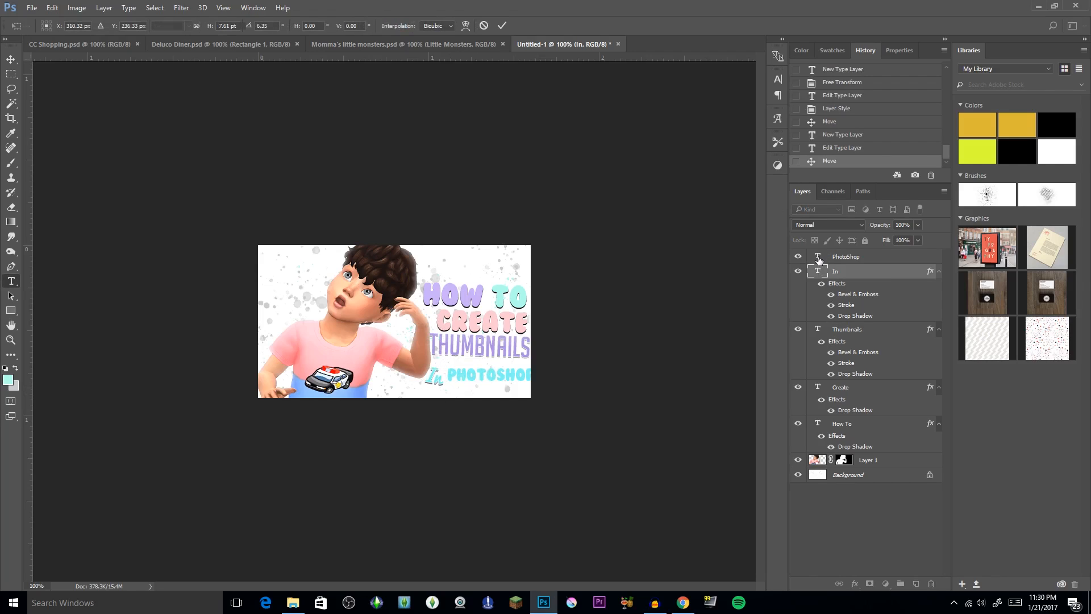
Step: Apply a horizontal Flag warp with a +20% bend to the "PhotoShop" text
double_click(818, 258)
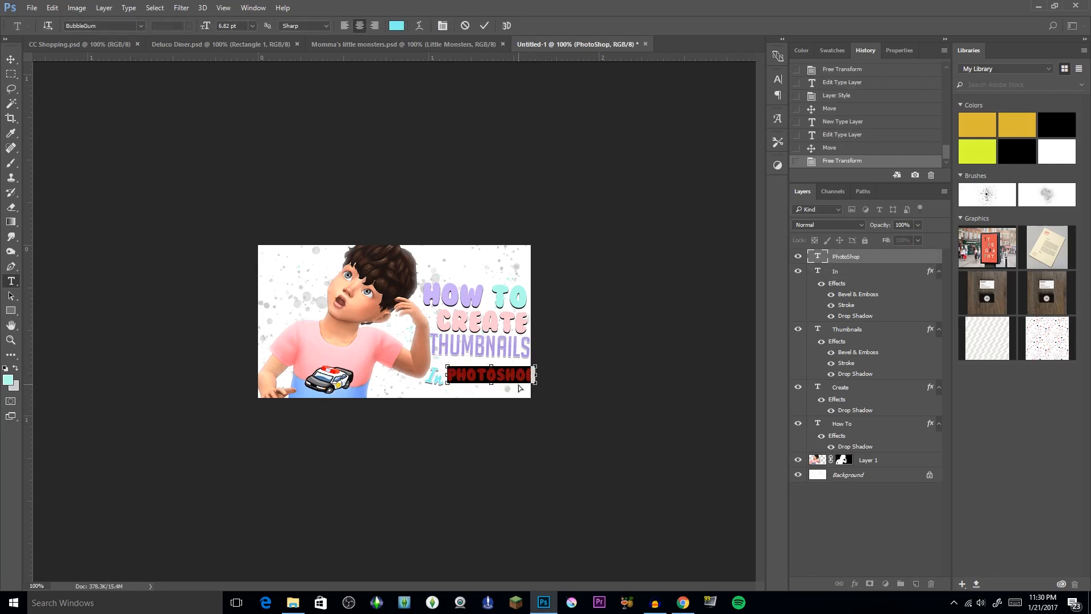
left_click(421, 25)
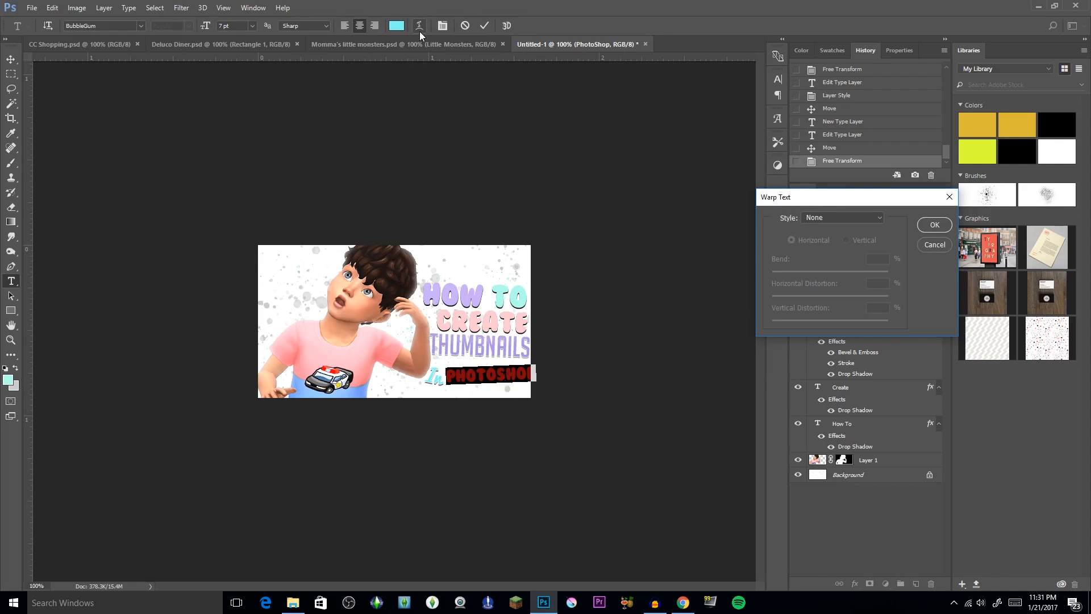
left_click(851, 221)
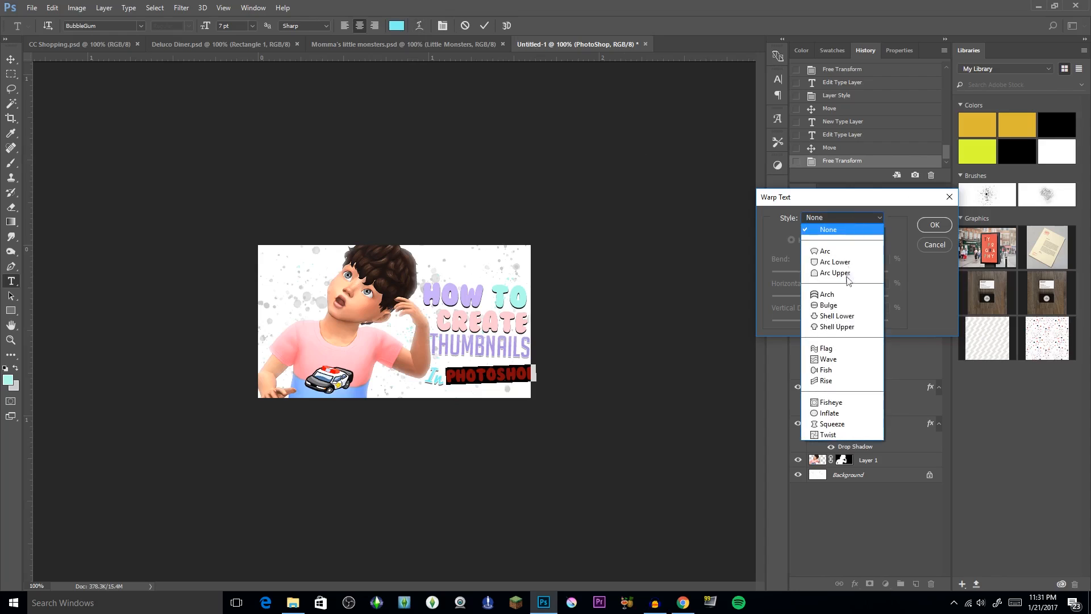
left_click(829, 348)
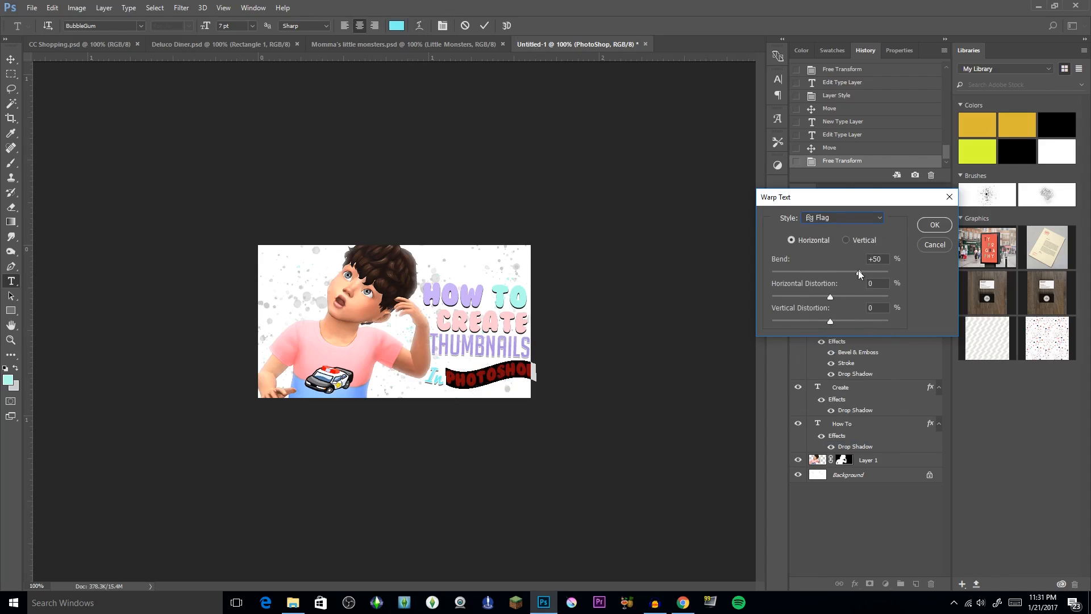
left_click_drag(857, 272, 845, 271)
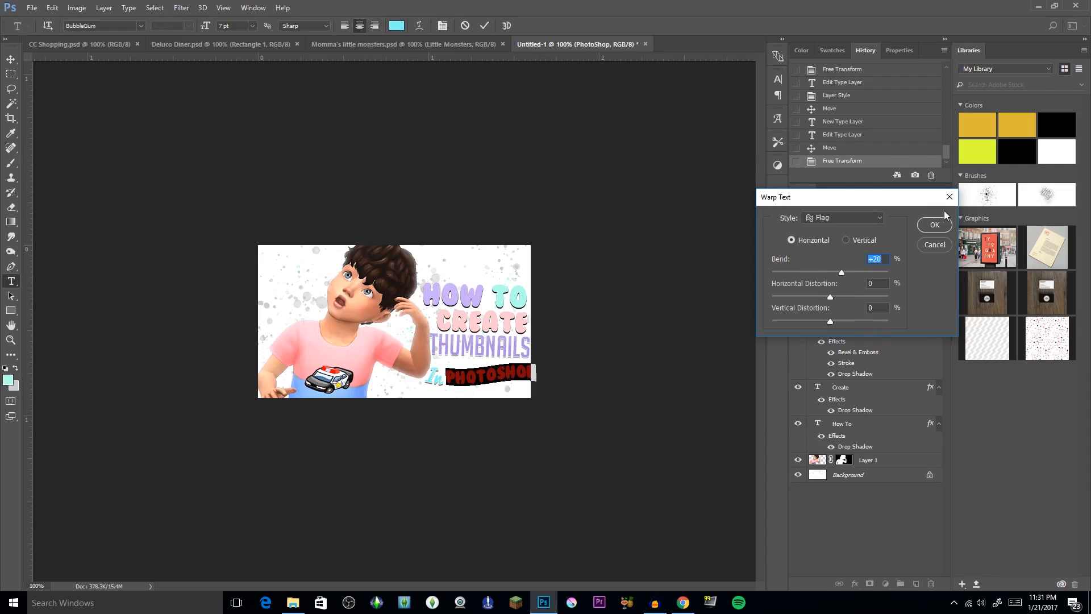
left_click(935, 225)
left_click_drag(559, 379, 559, 386)
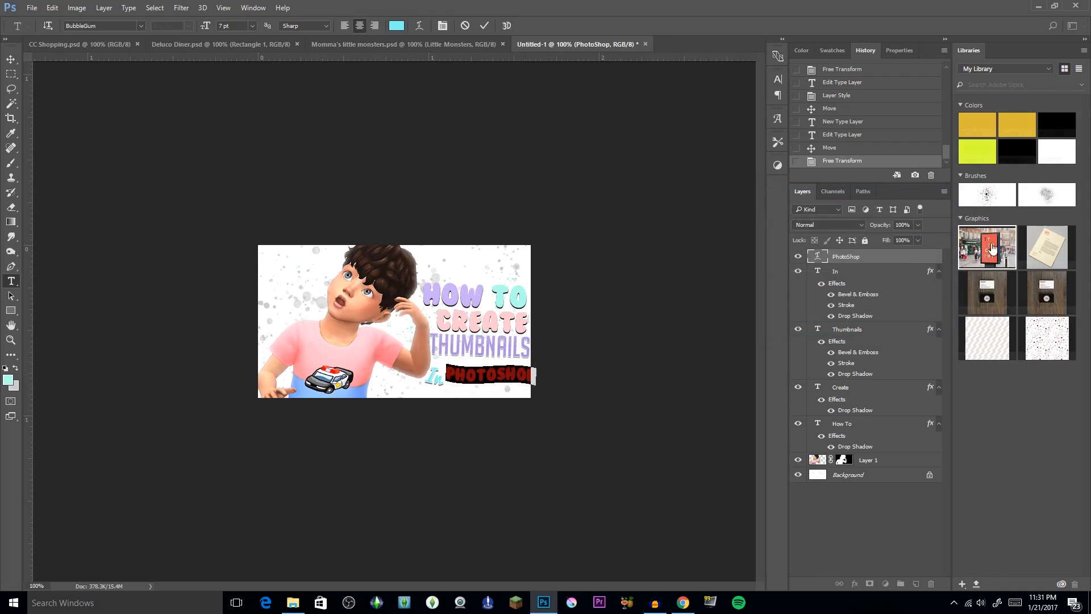
left_click(921, 263)
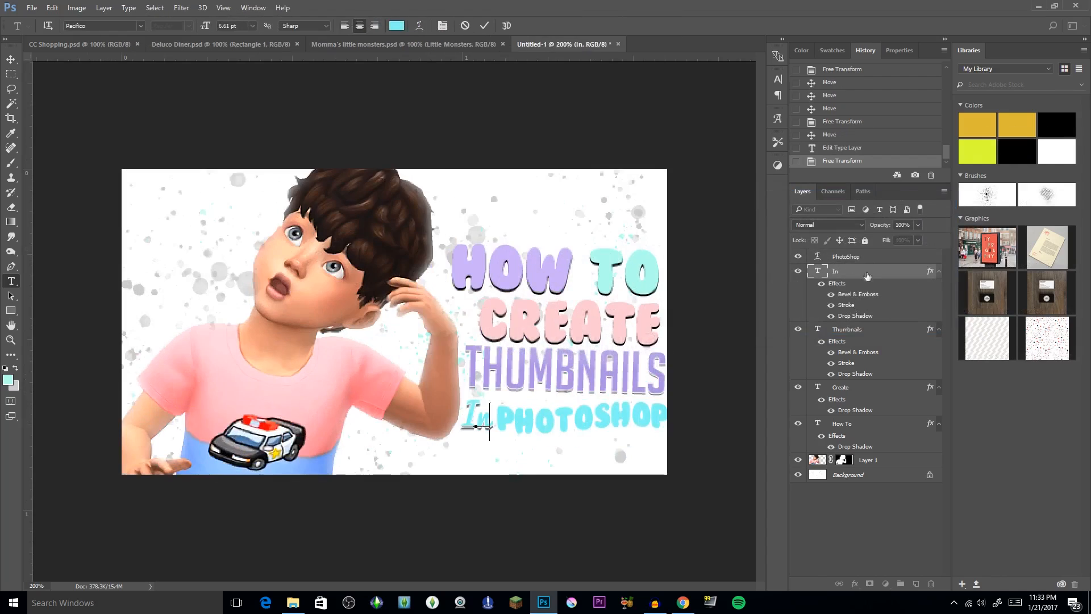
Step: Nudge the warped "PhotoShop" text slightly left, closer to "In"
left_click(882, 261)
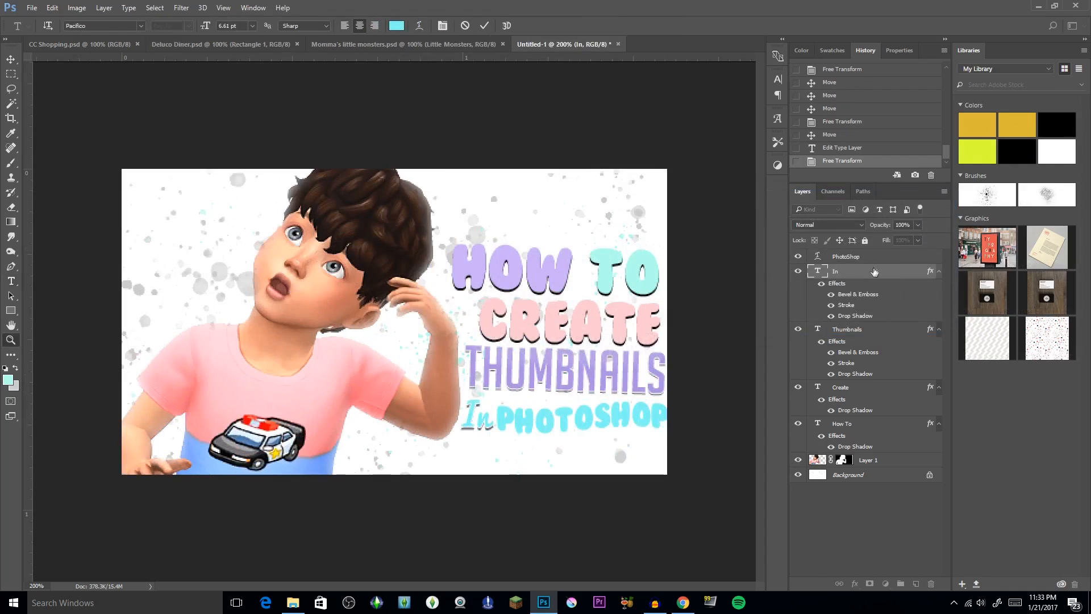
left_click(885, 256)
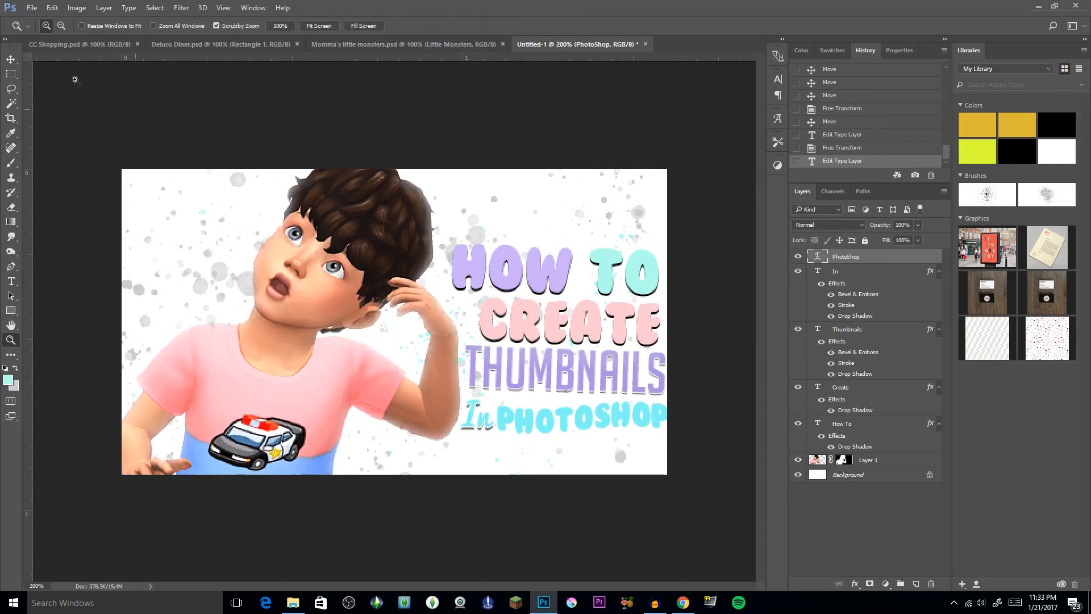
left_click(10, 60)
key("Left")
key("Left")
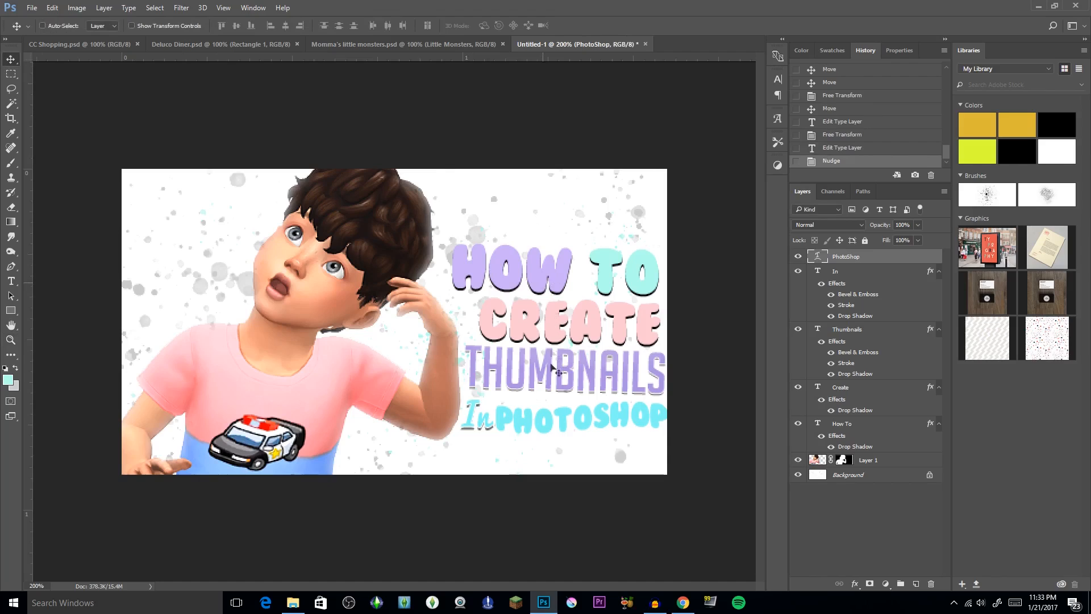
Step: Recolour the first "P" of "PhotoShop" lavender PANTONE 942 C, matched to the "How" lettering, after trying brighter Pantone colours
key("t")
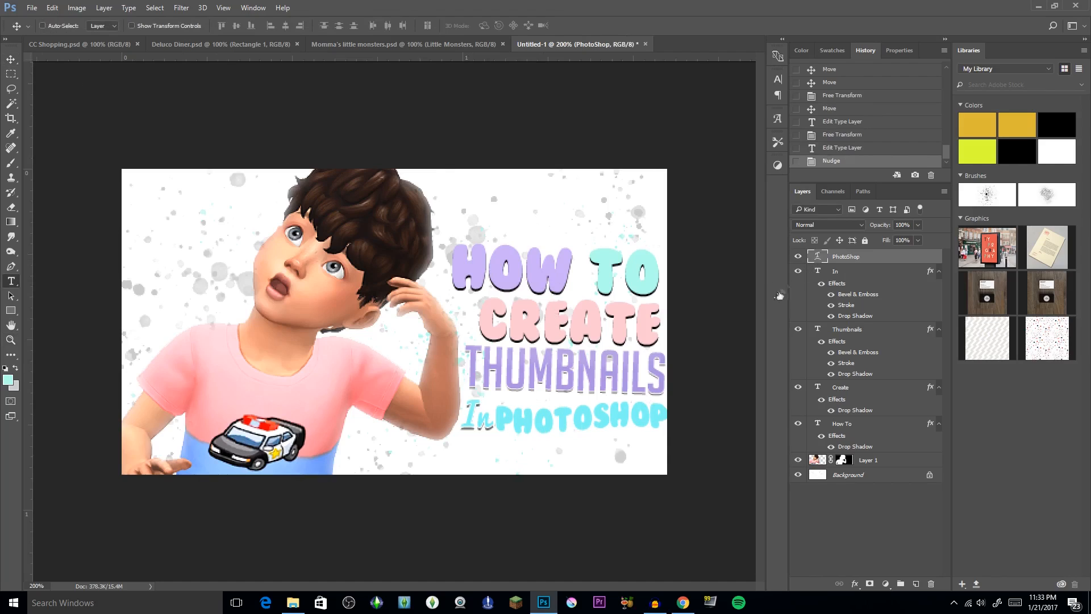
double_click(574, 423)
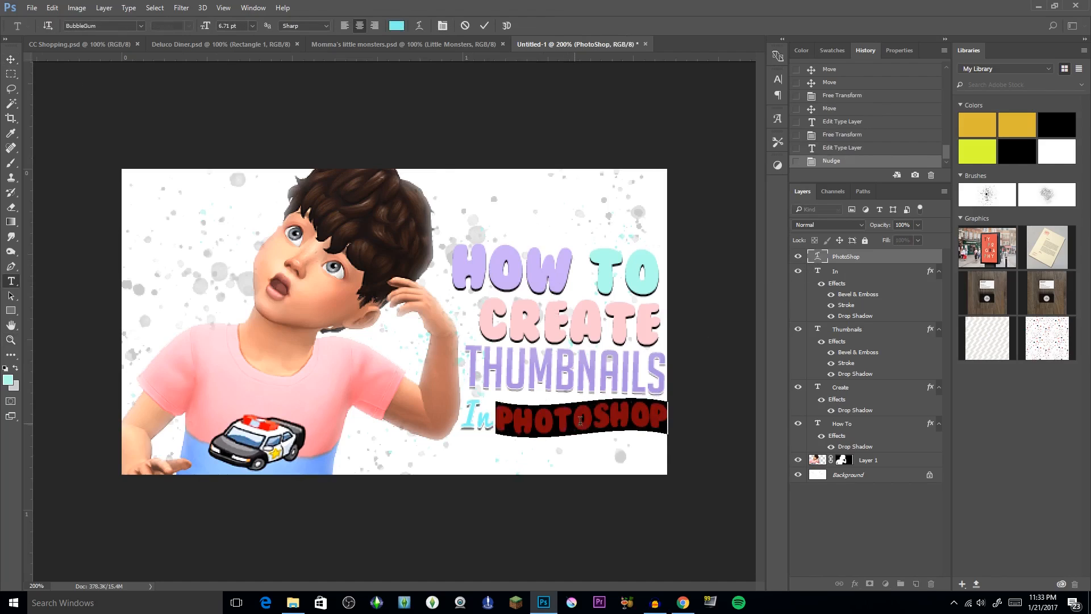
left_click_drag(514, 421, 496, 419)
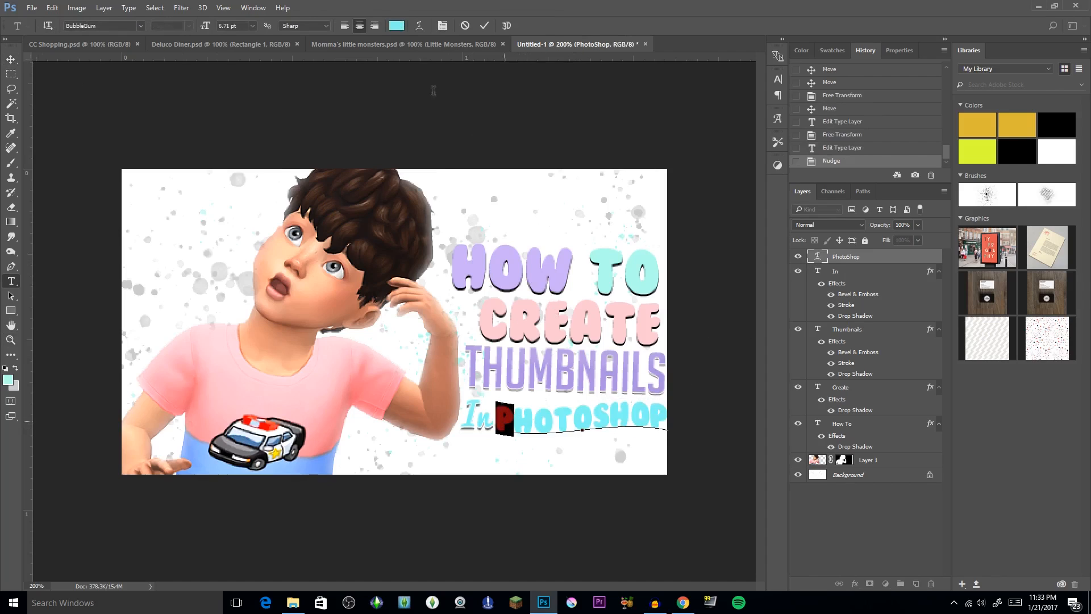
left_click(402, 25)
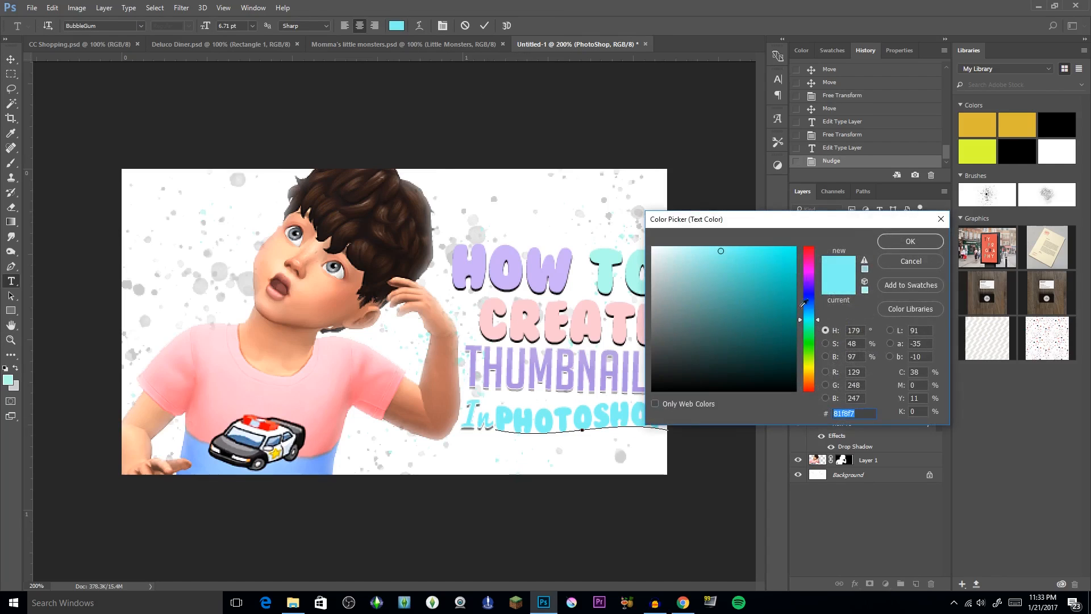
left_click_drag(813, 321, 810, 292)
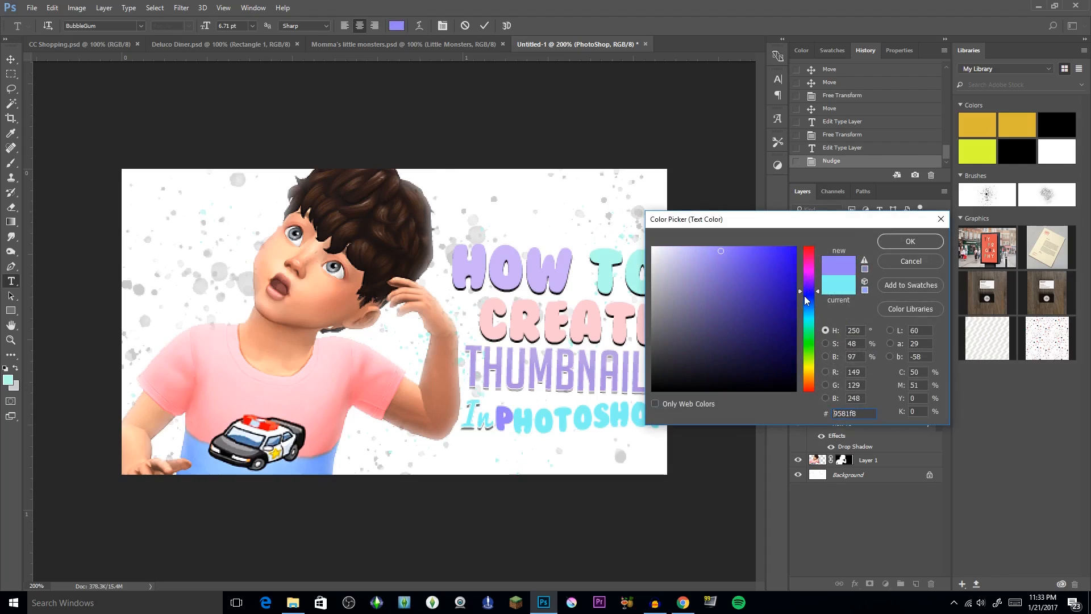
left_click(921, 309)
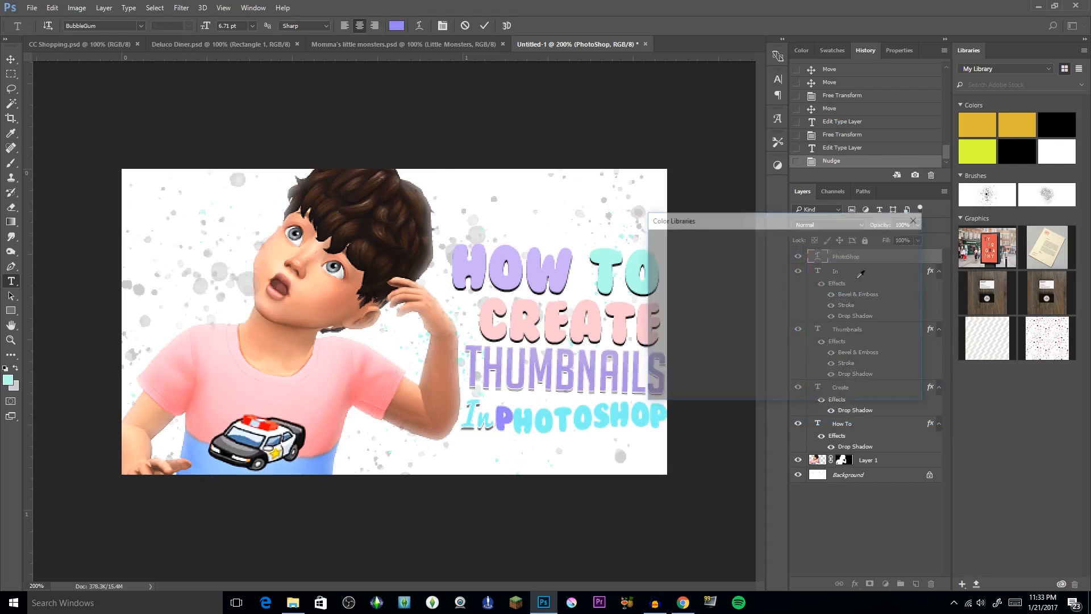
left_click(740, 301)
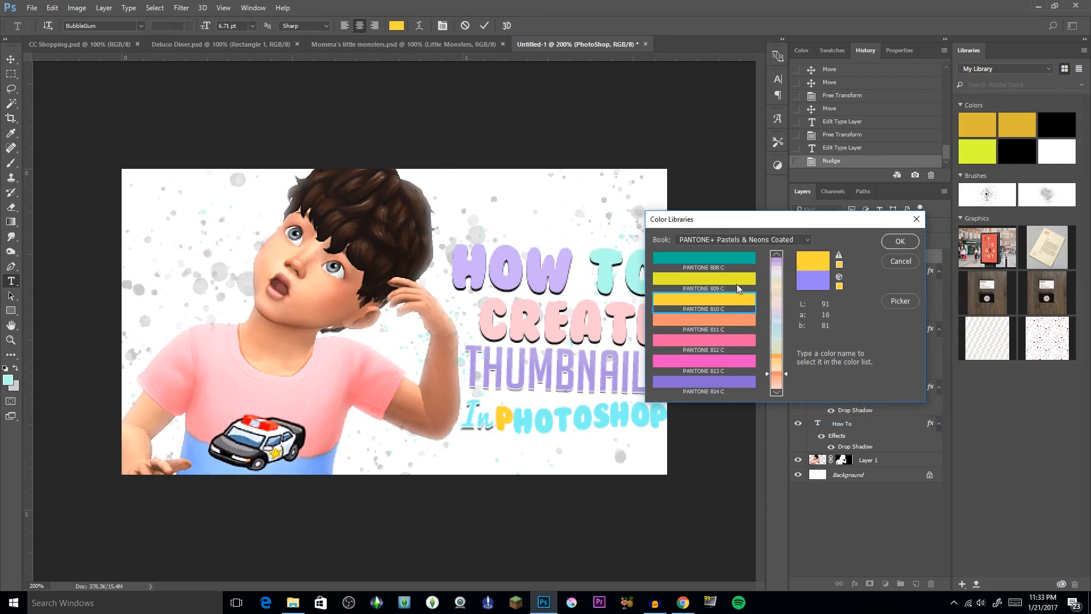
left_click(725, 261)
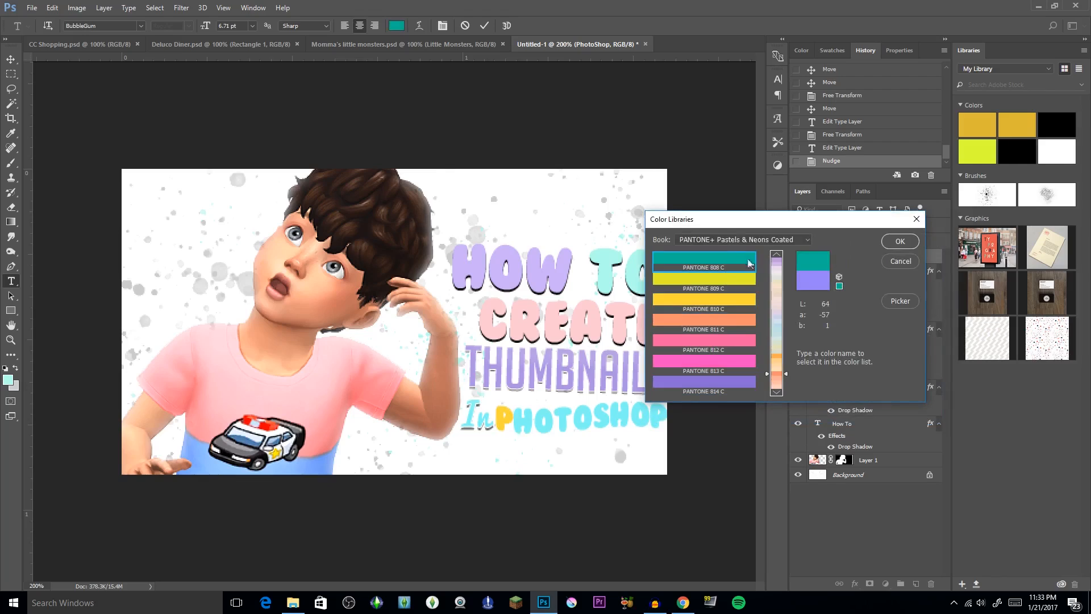
left_click(743, 384)
left_click(577, 276)
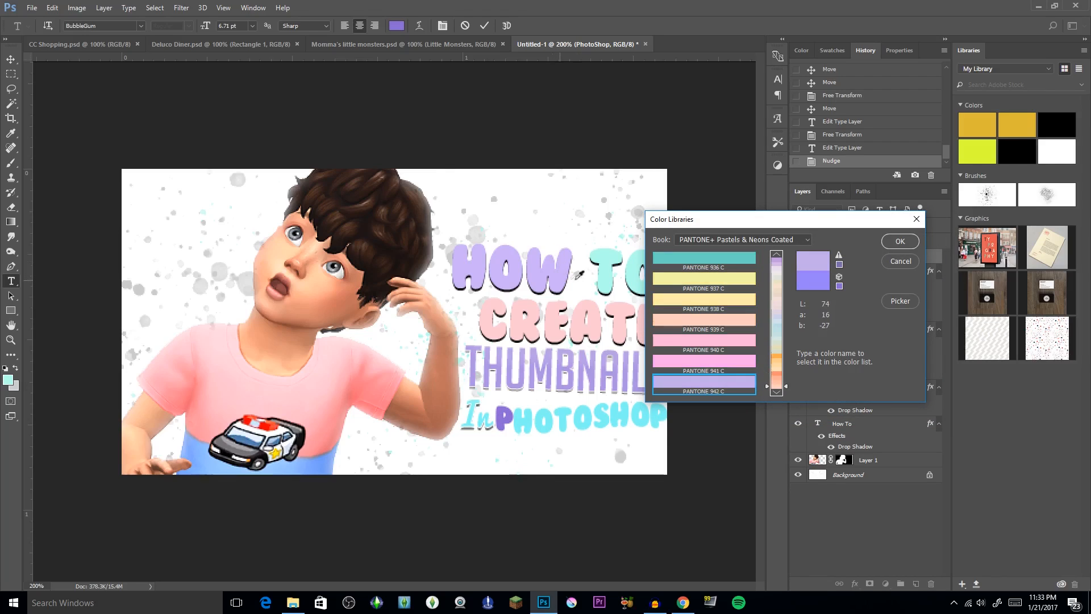
left_click(900, 241)
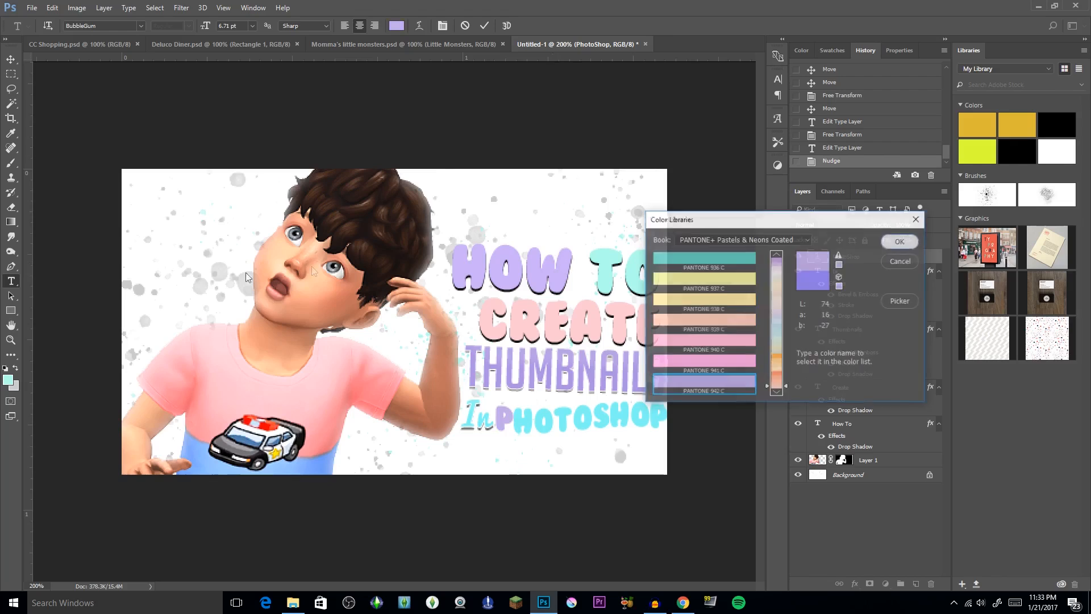
left_click(10, 339)
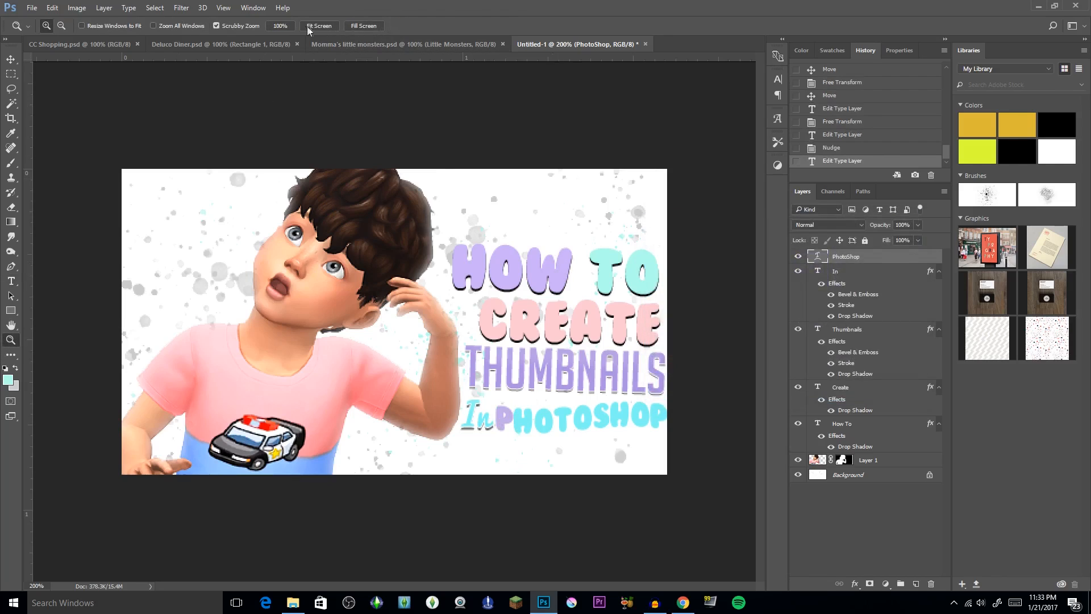
Step: Recolour the second "o" of "PhotoShop" light orange #ffc477 after trying purple, pink, blue and yellow shades
left_click(317, 26)
left_click(280, 25)
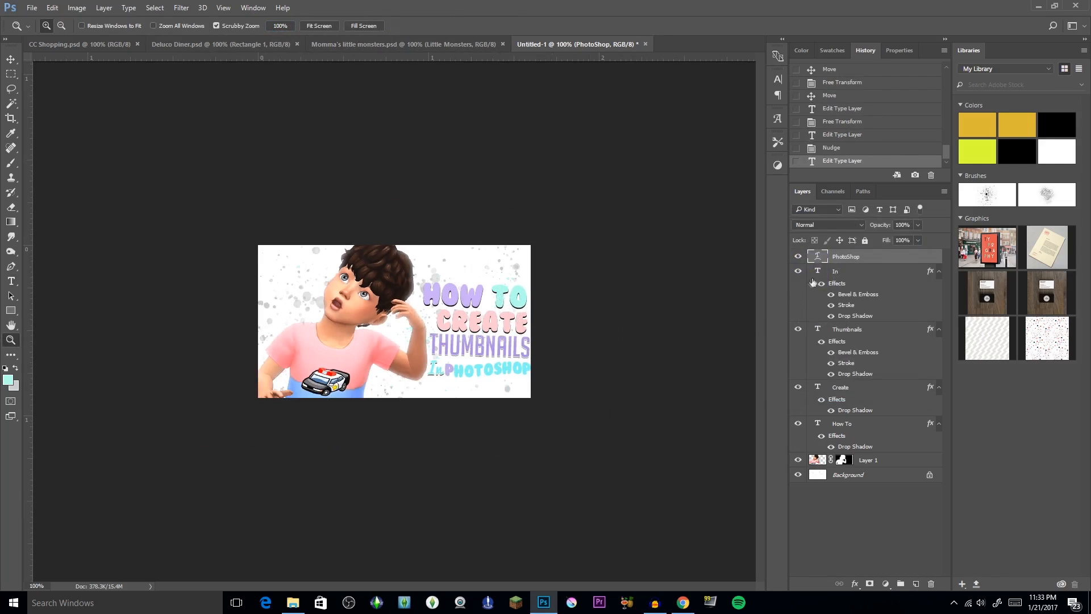
left_click(397, 26)
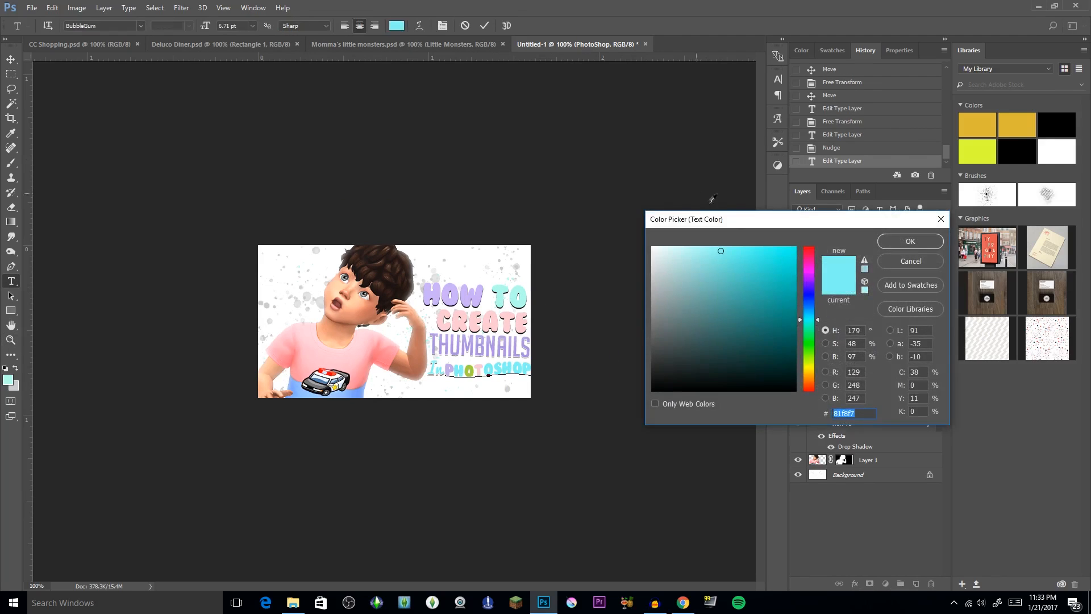
left_click(810, 287)
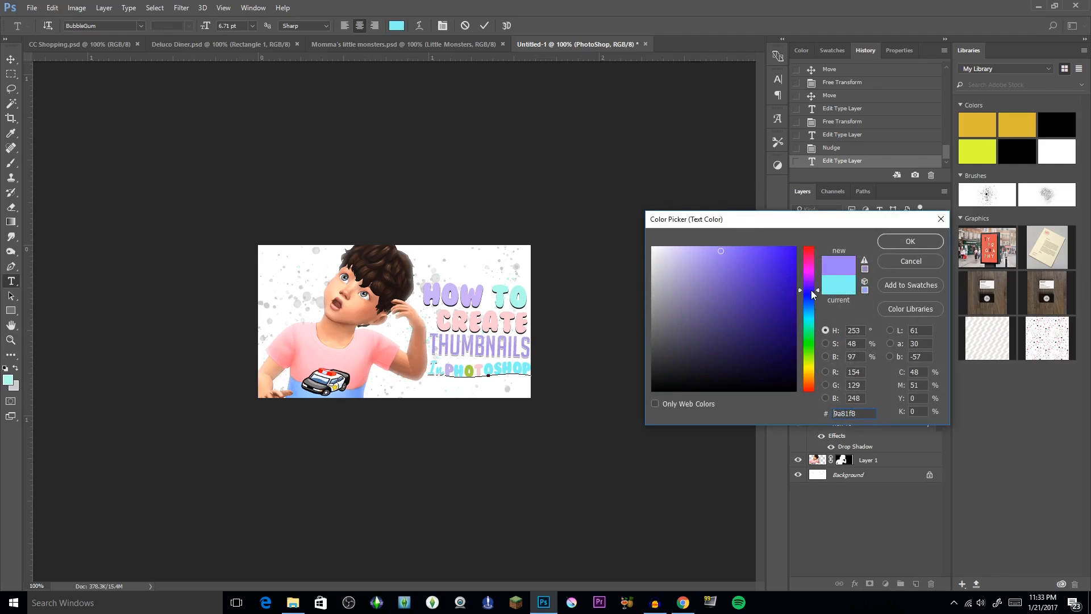
left_click_drag(810, 304, 806, 255)
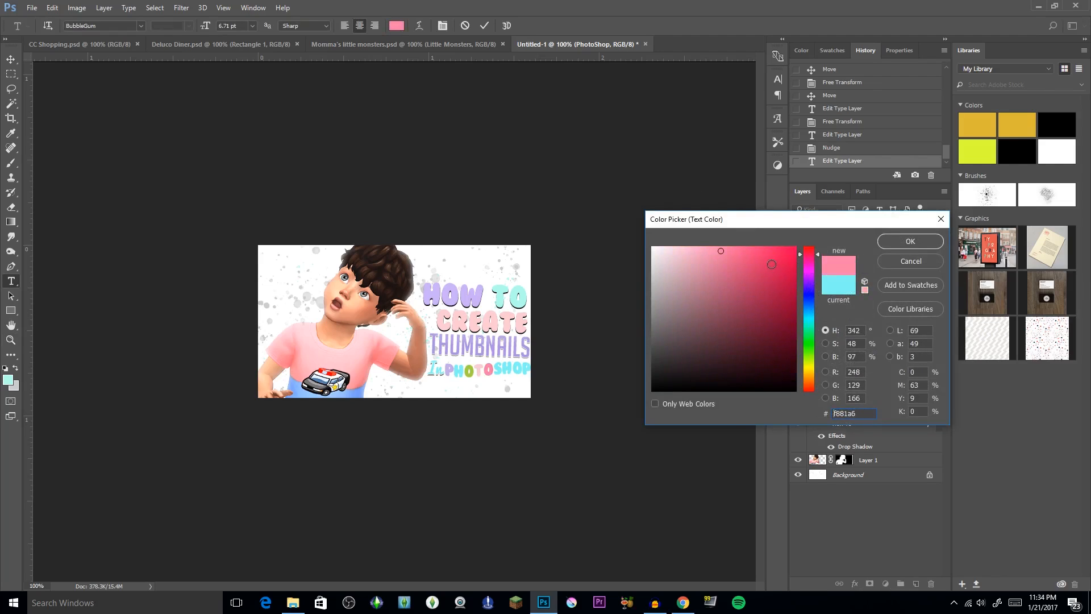
left_click(767, 258)
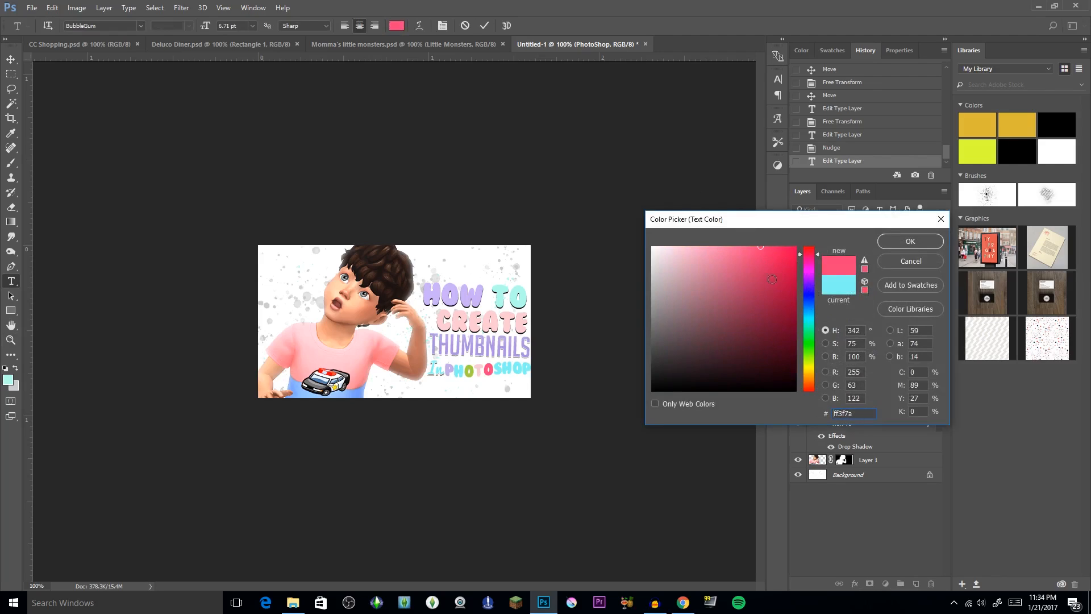
left_click(810, 377)
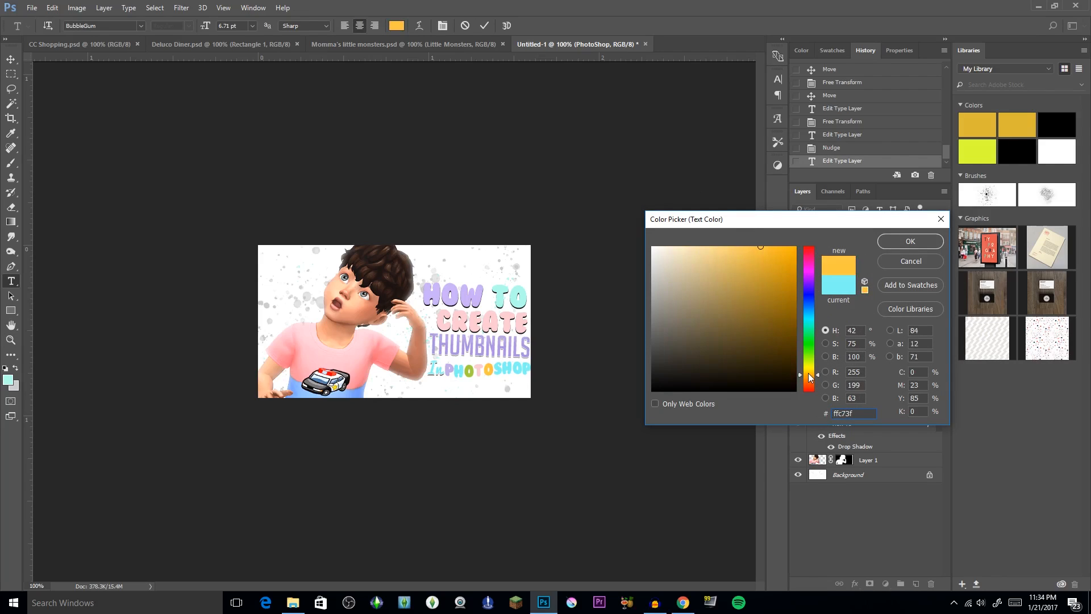
left_click(810, 384)
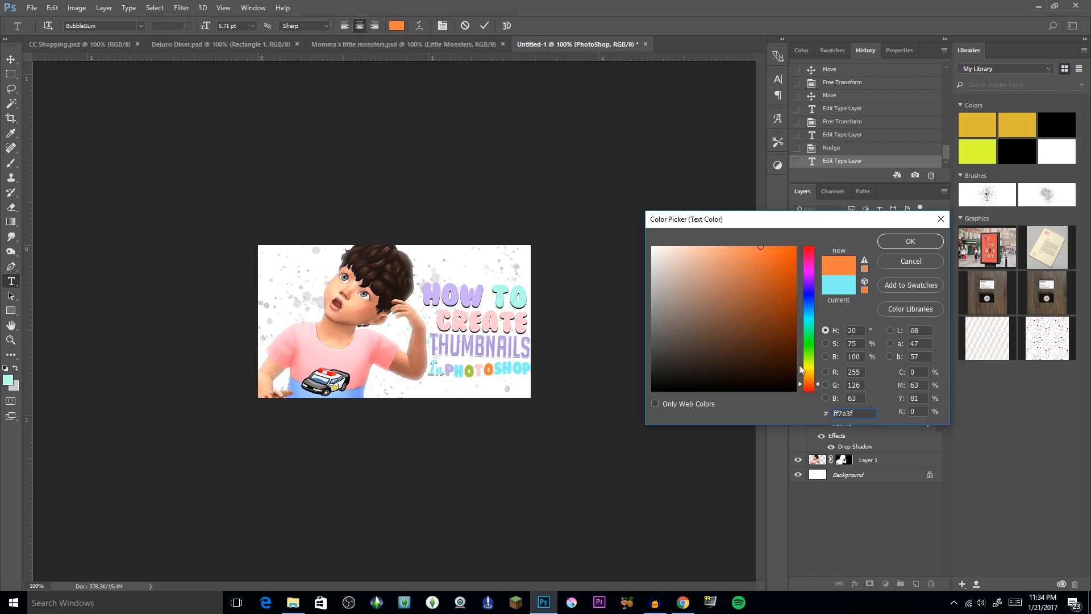
left_click(813, 309)
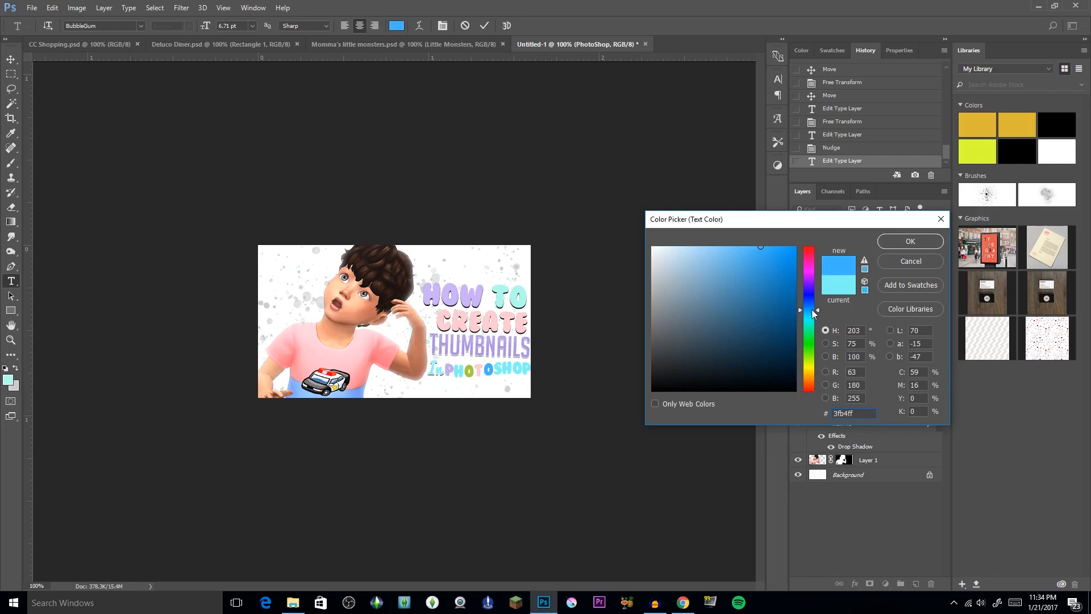
left_click(811, 340)
left_click(811, 369)
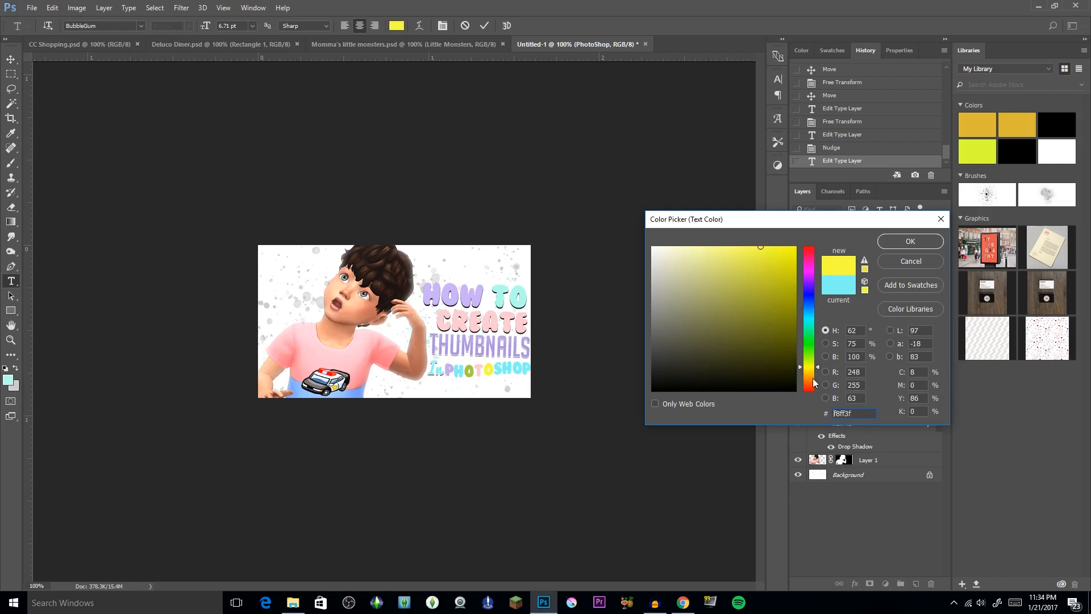
left_click(811, 380)
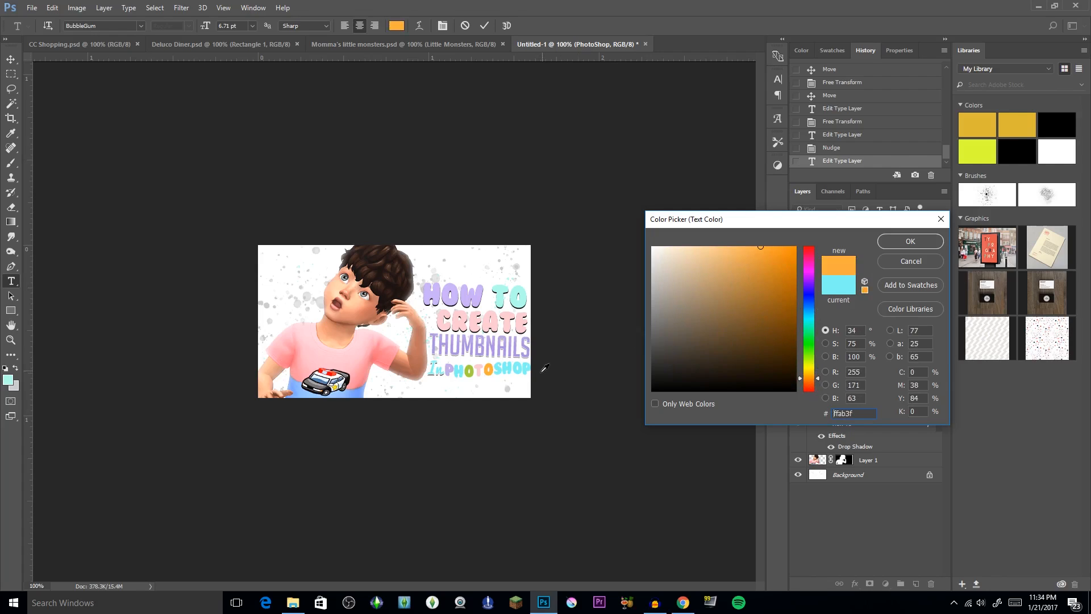
left_click(729, 246)
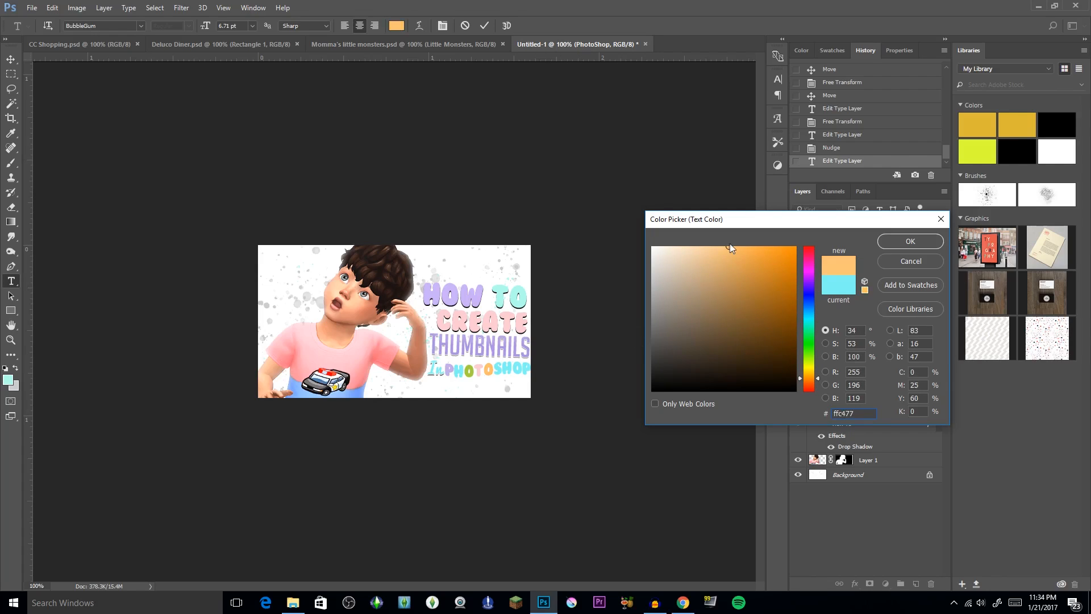
left_click(911, 241)
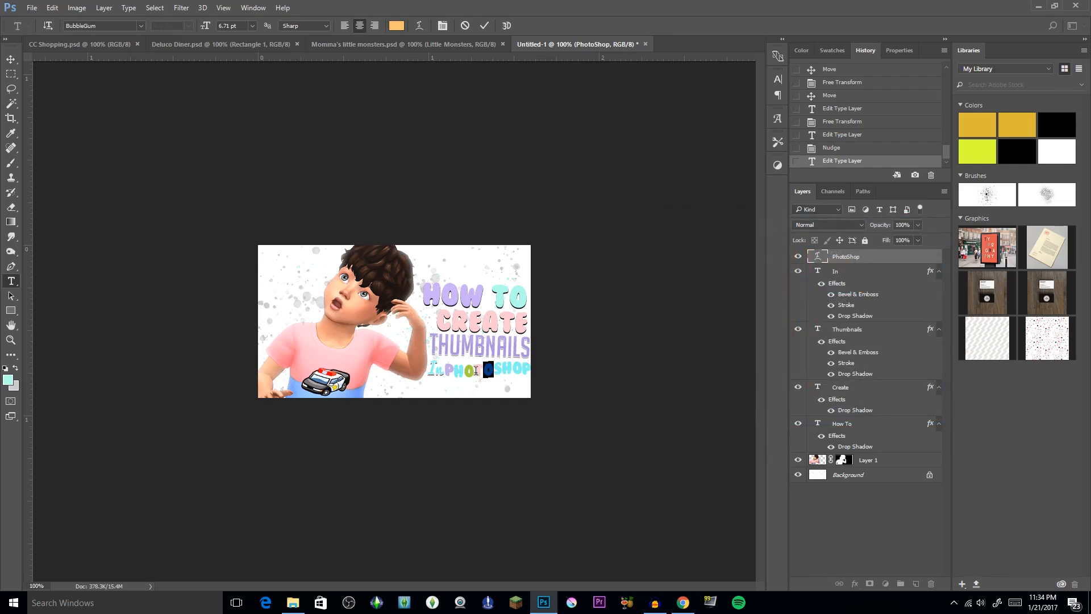
Step: Brighten the first "o" of "PhotoShop" to lime green #ceff59
left_click_drag(475, 371, 465, 371)
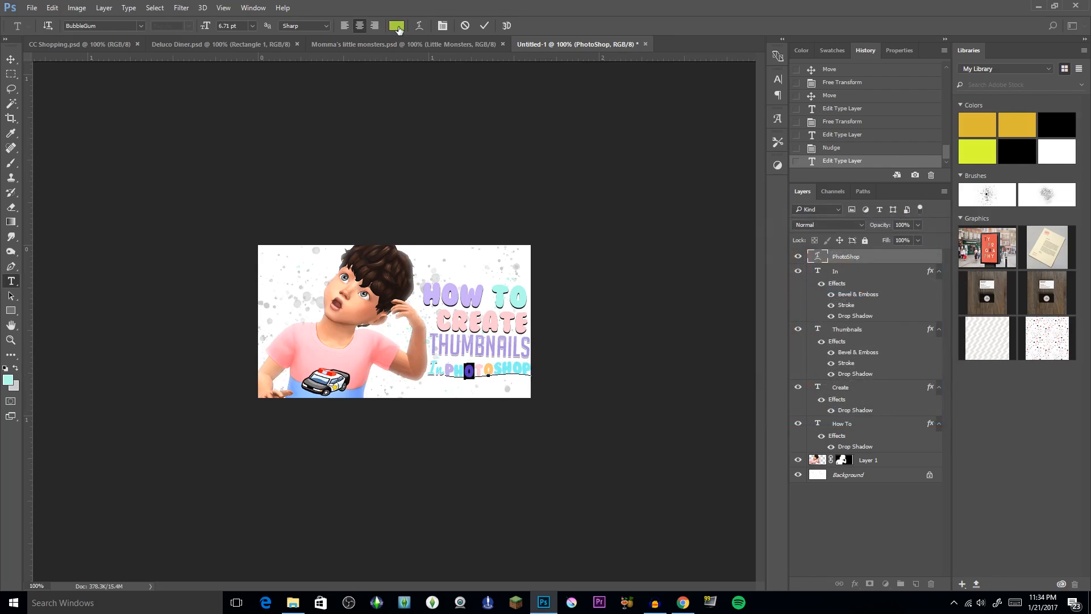
left_click(397, 28)
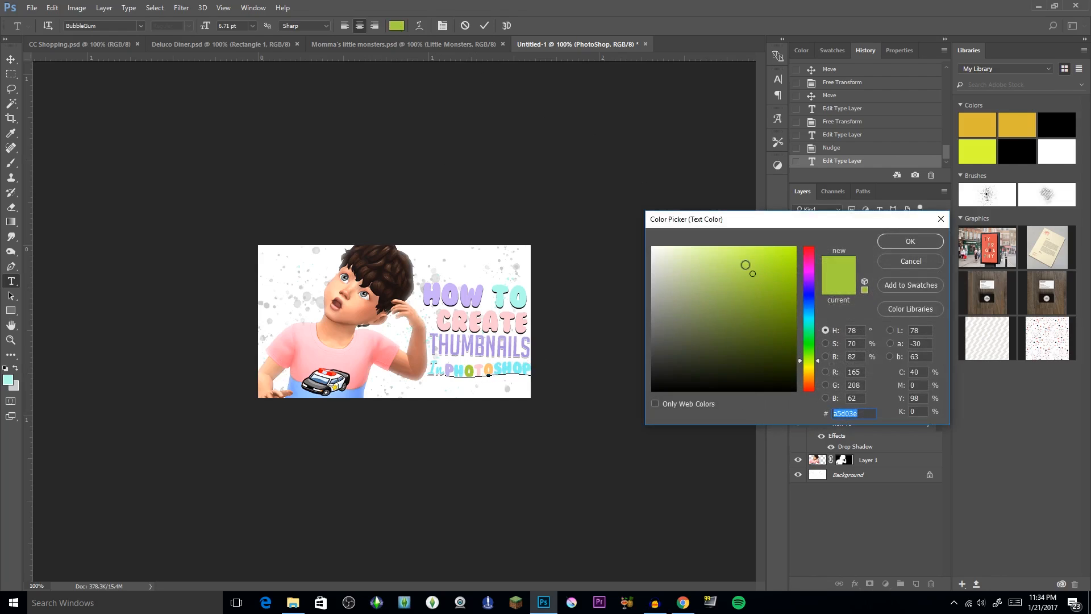
left_click_drag(745, 248, 745, 240)
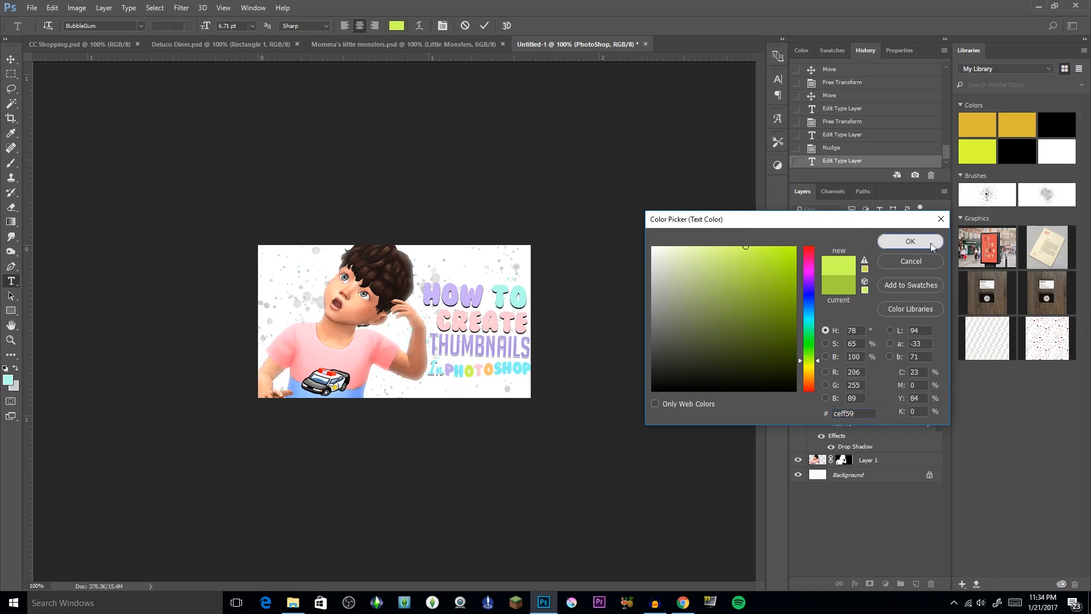
left_click(910, 241)
Step: Recolour the "S" of "PhotoShop" pink PANTONE 905 C from the Pastels & Neons Coated book, after trying blue, orange and green
left_click_drag(495, 370, 501, 369)
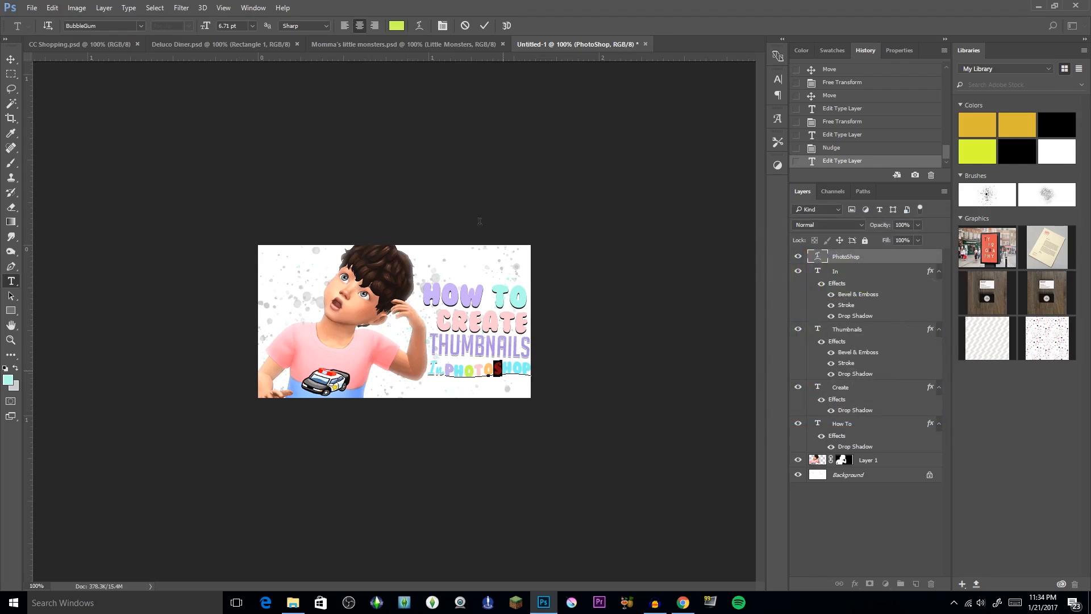
left_click(402, 29)
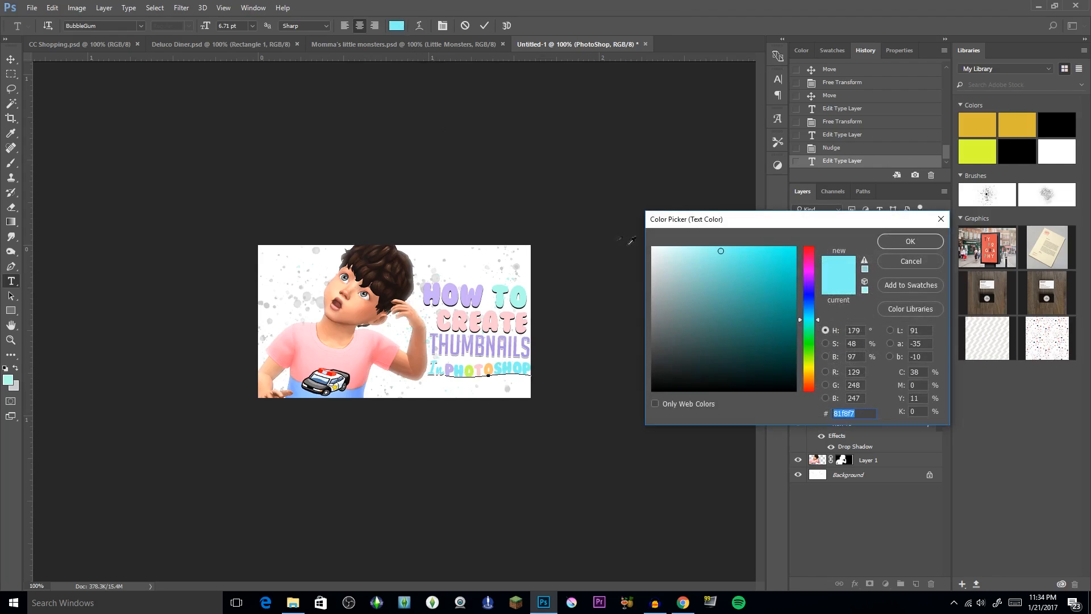
left_click_drag(807, 353, 809, 312)
left_click(733, 247)
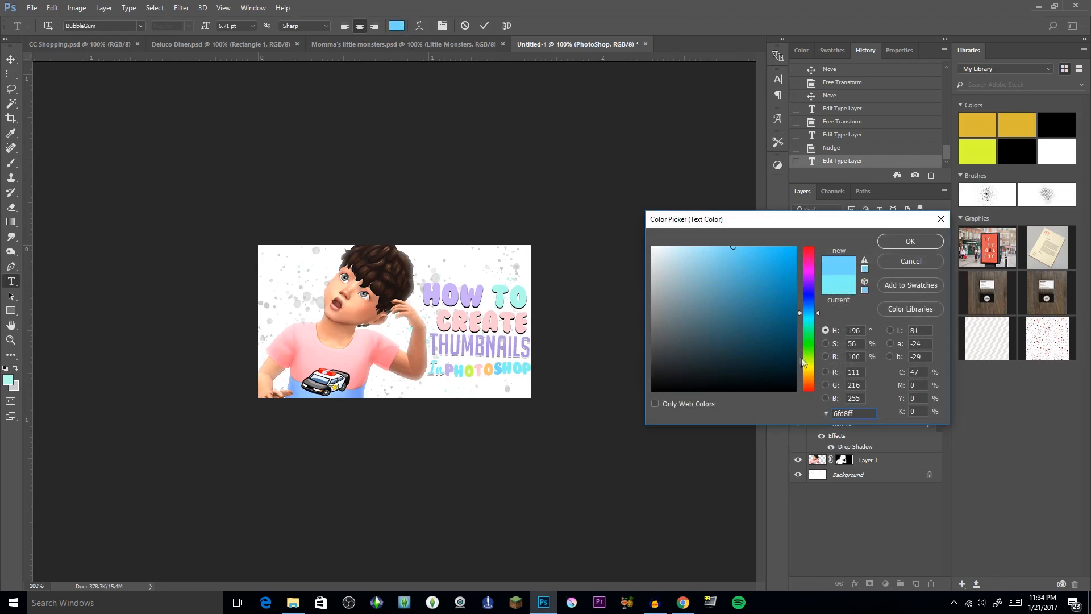
left_click(811, 379)
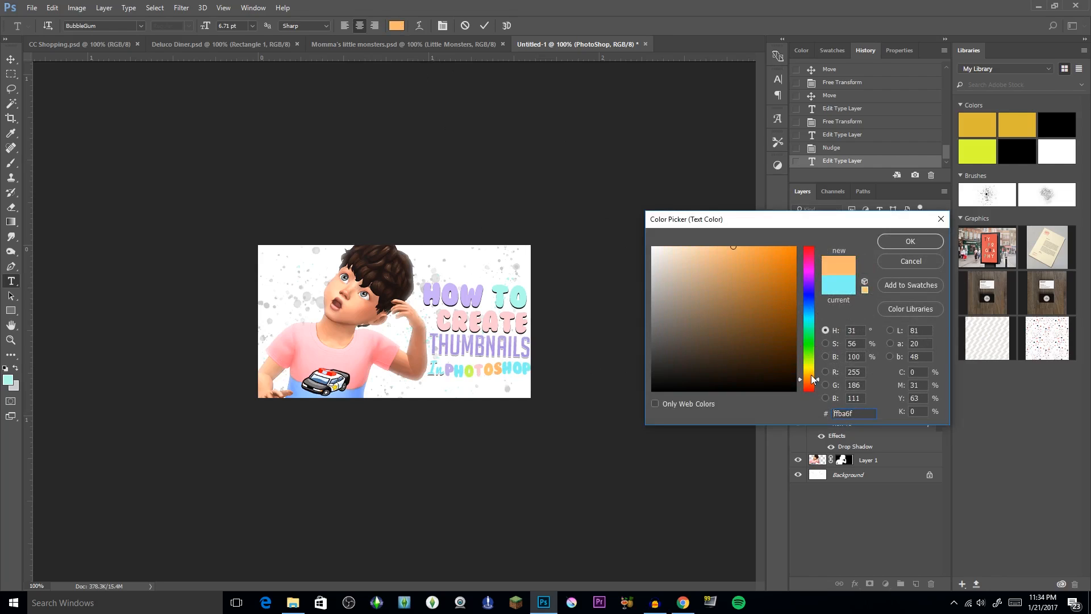
left_click(911, 309)
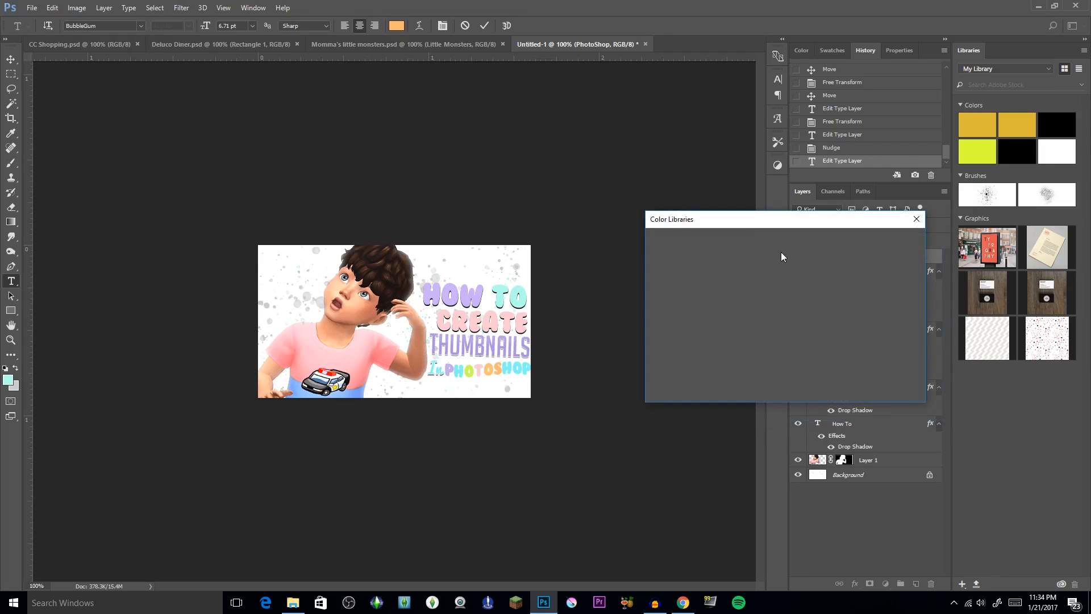
left_click(729, 277)
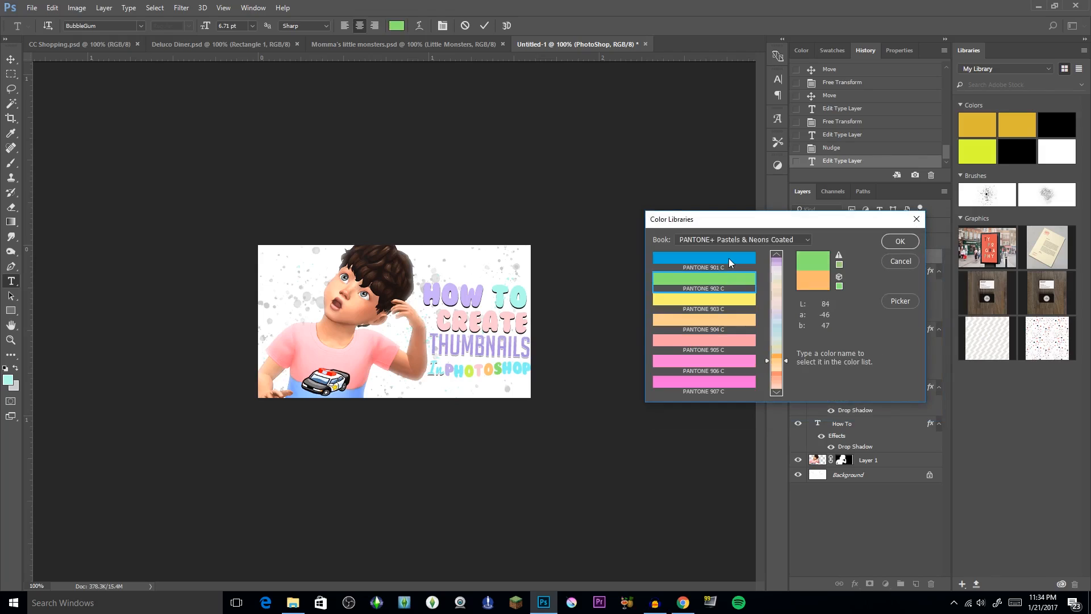
left_click(728, 258)
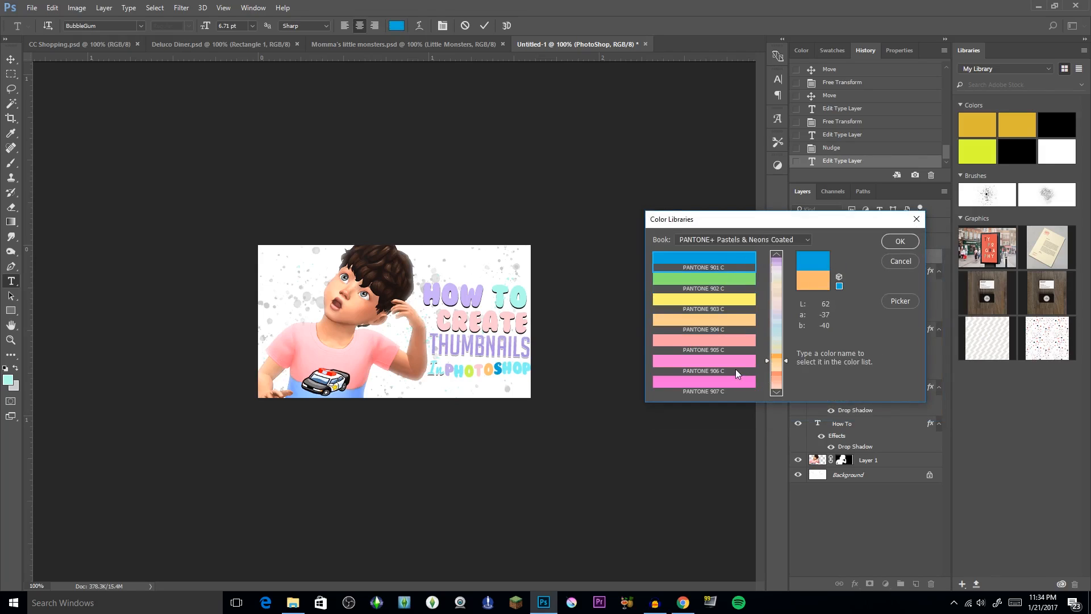
left_click(681, 340)
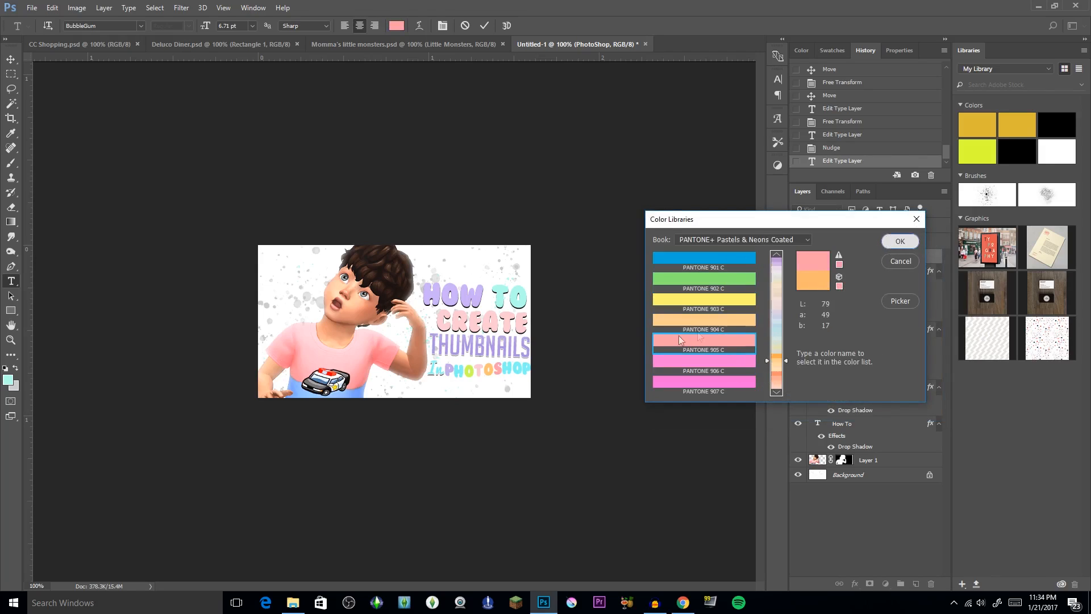
key("Return")
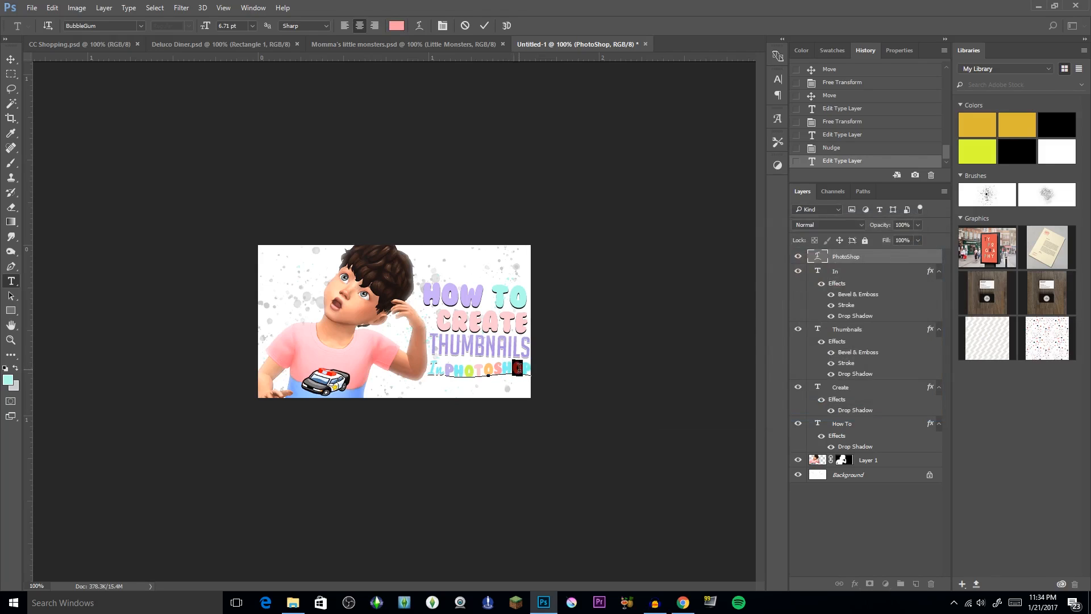
Step: Recolour the last "o" of "PhotoShop" peach PANTONE 925 C from the Pastels & Neons Coated book and commit the text edit
left_click(397, 26)
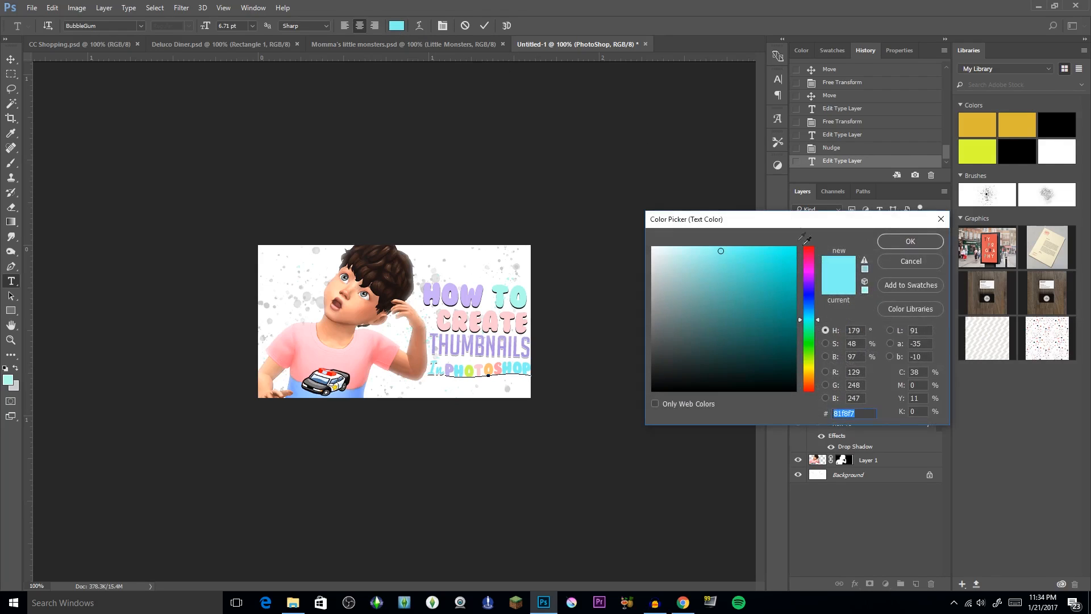
left_click(904, 313)
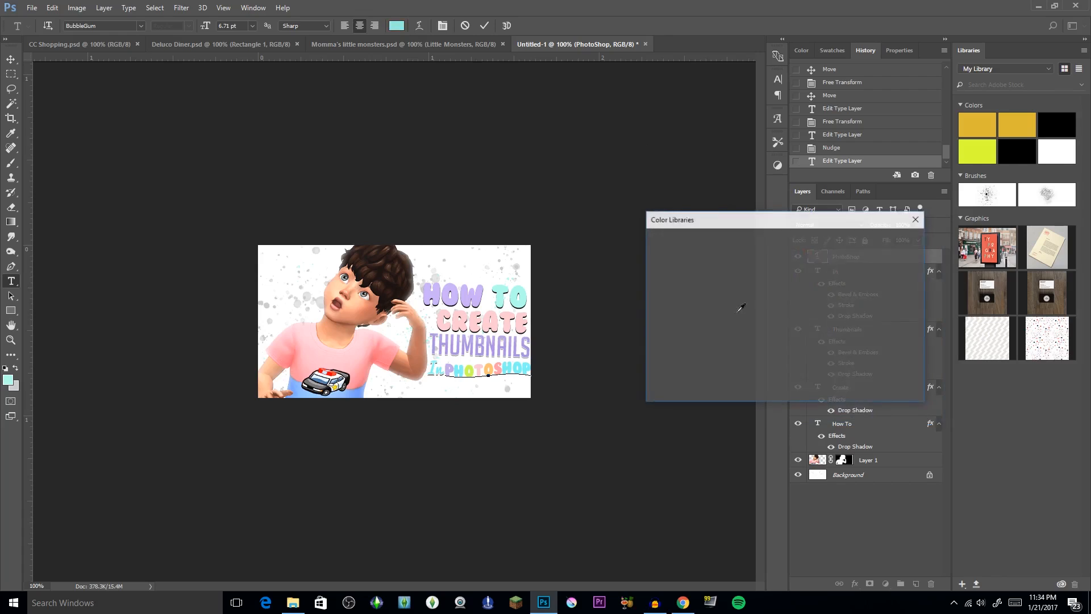
left_click(775, 377)
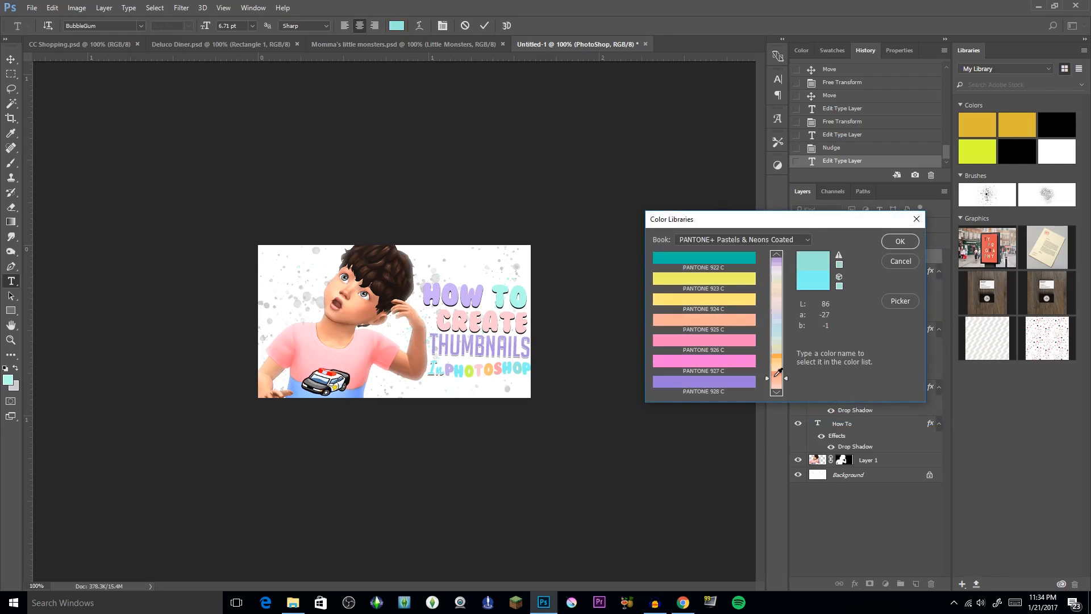
left_click(728, 329)
left_click(725, 298)
left_click(733, 321)
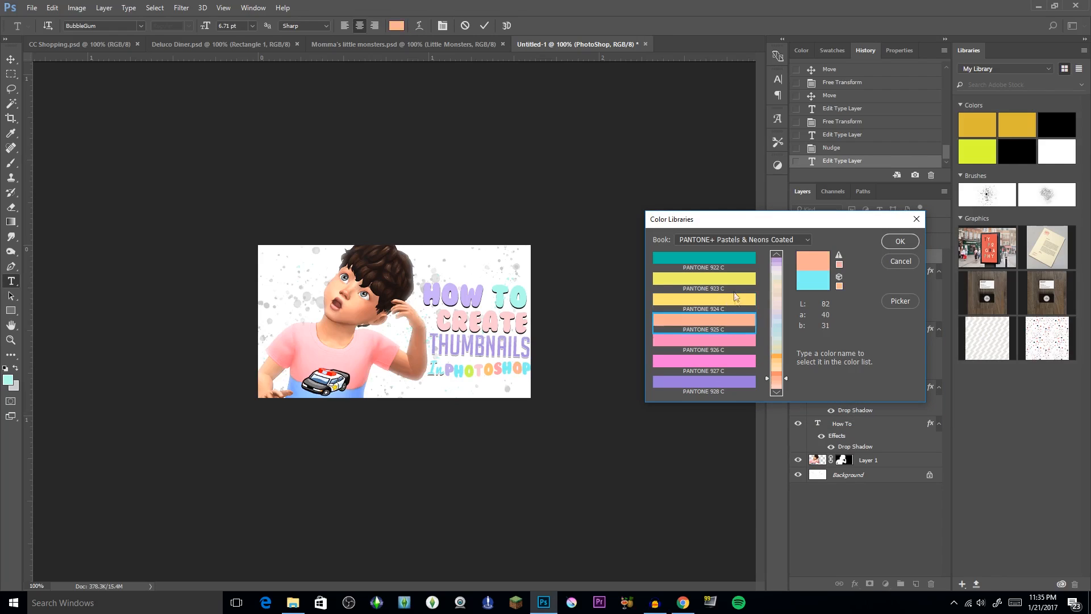
left_click(899, 240)
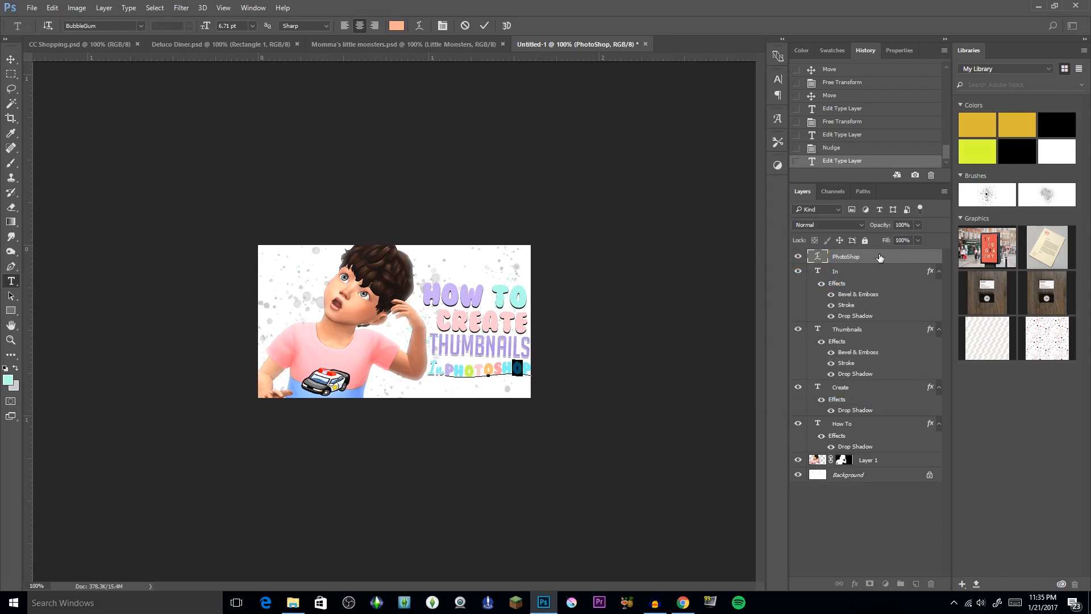
double_click(880, 259)
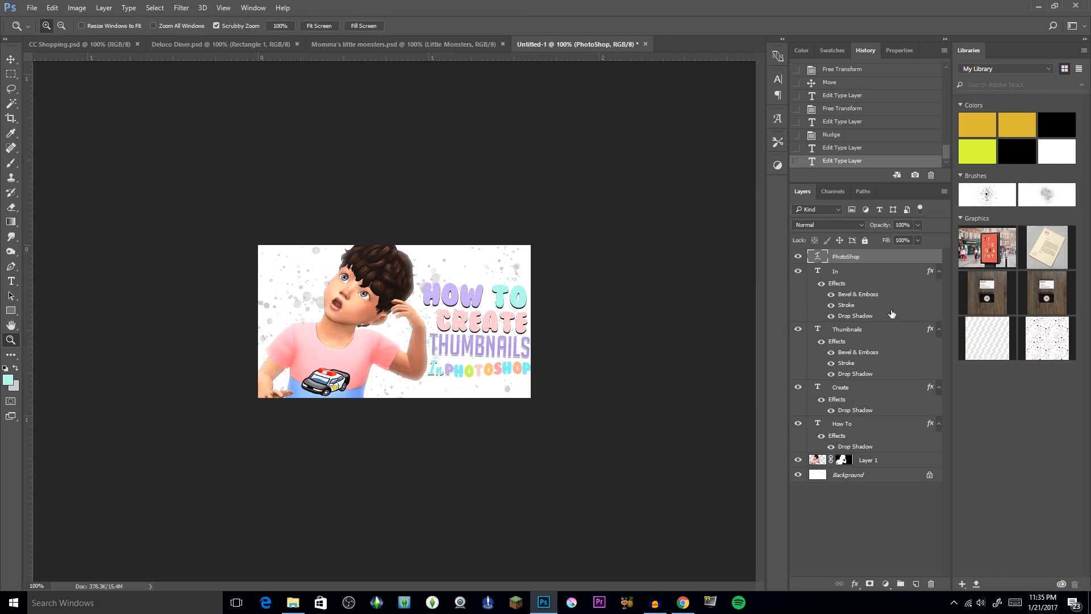
Step: Move the "How To", "Create" and "Thumbnails" lettering up, then enlarge "In" and "PhotoShop" on separate lines with Free Transform
left_click(867, 427)
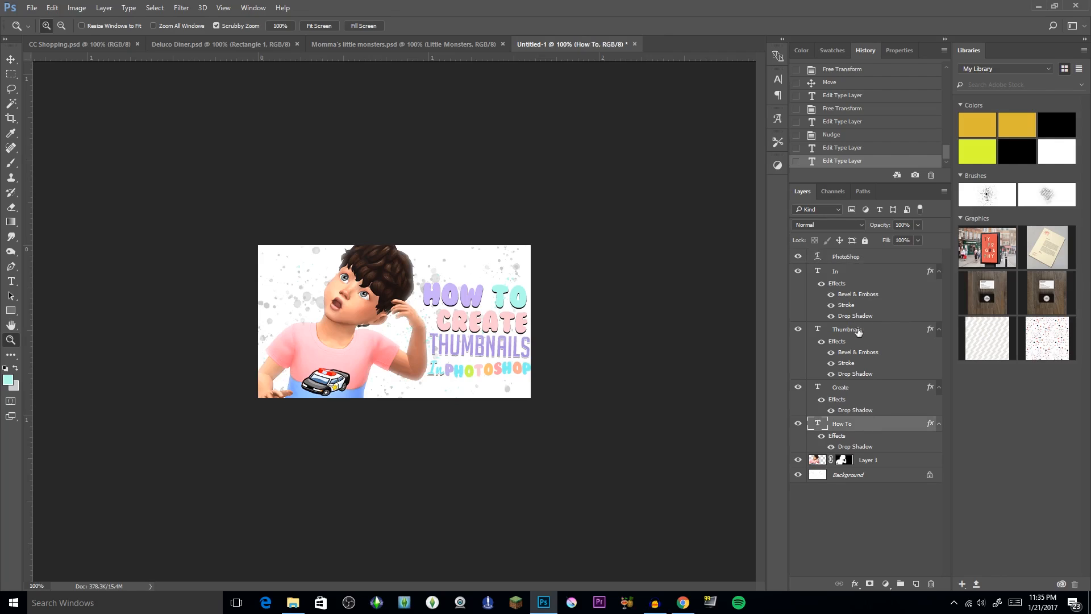
left_click(487, 335, "ctrl")
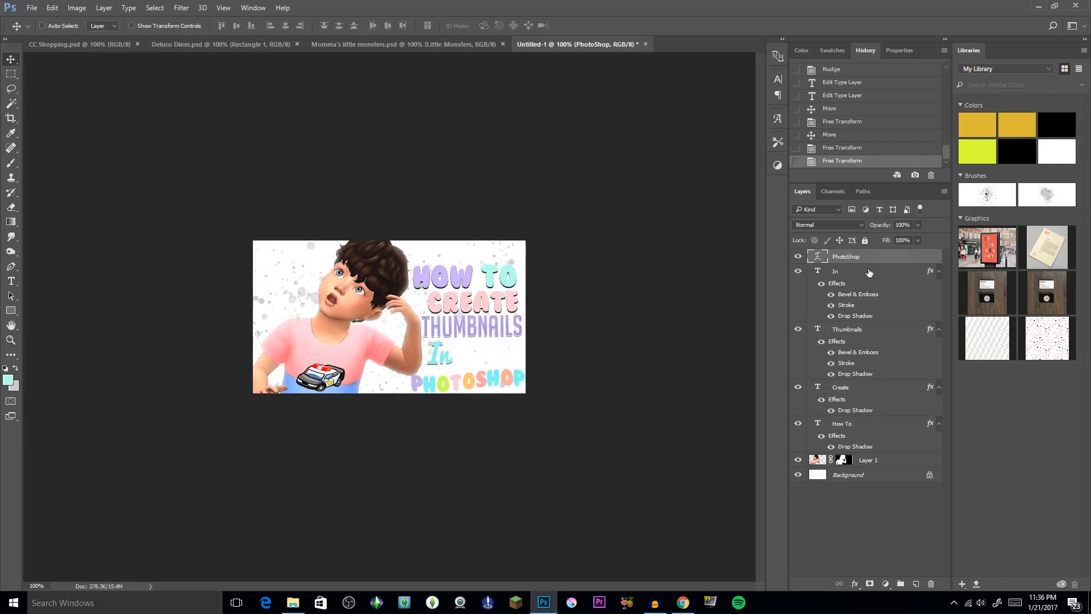
Step: Apply Bevel & Emboss, Stroke and Drop Shadow layer styles to the "PhotoShop" lettering, checking the stroke and shadow settings
key("h")
double_click(894, 262)
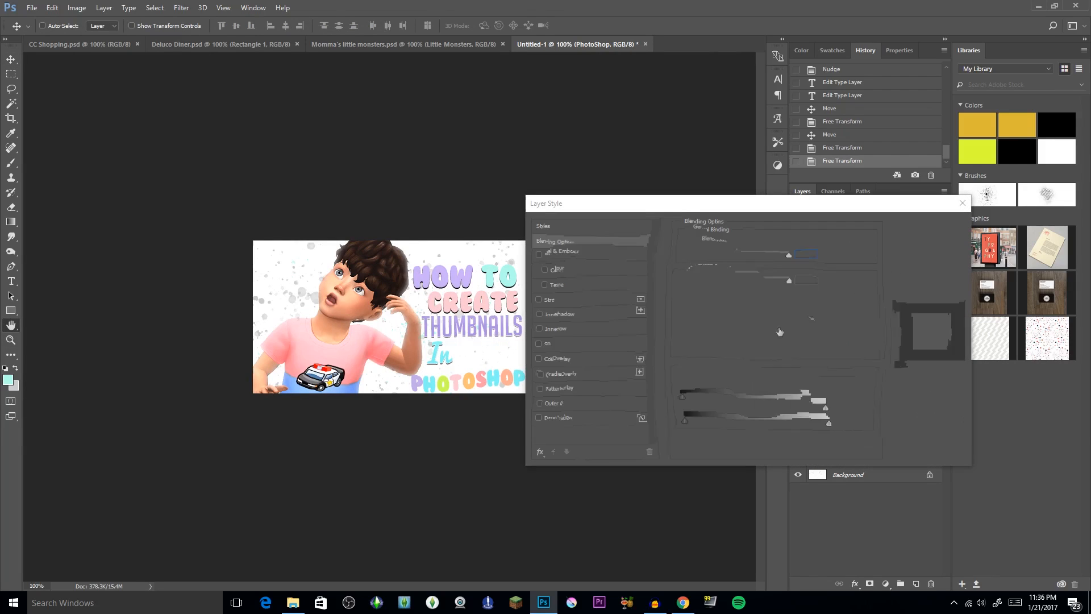
left_click(539, 418)
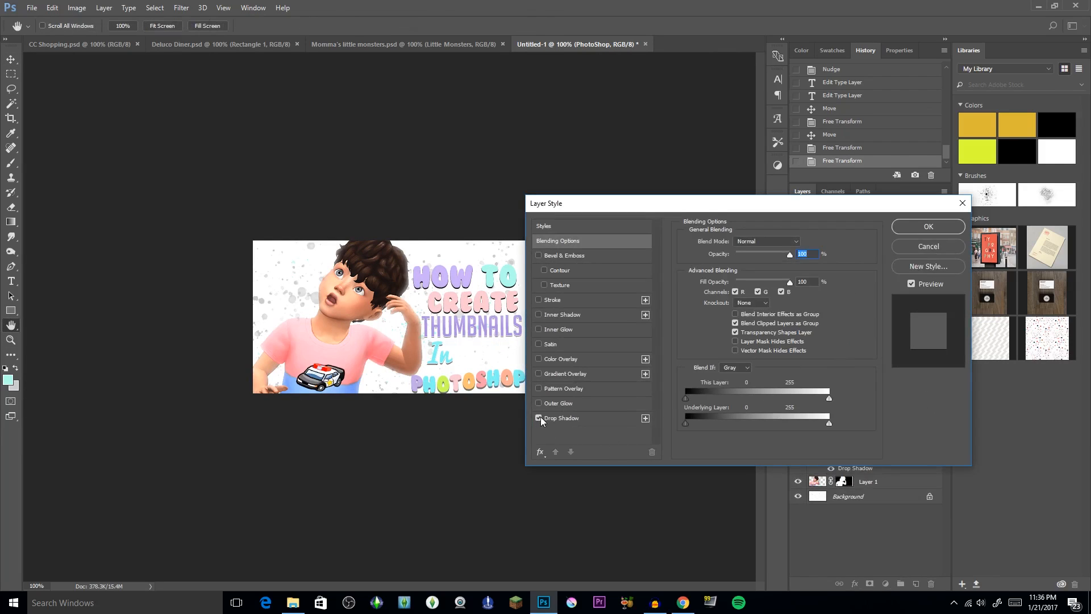
left_click(539, 299)
left_click(539, 256)
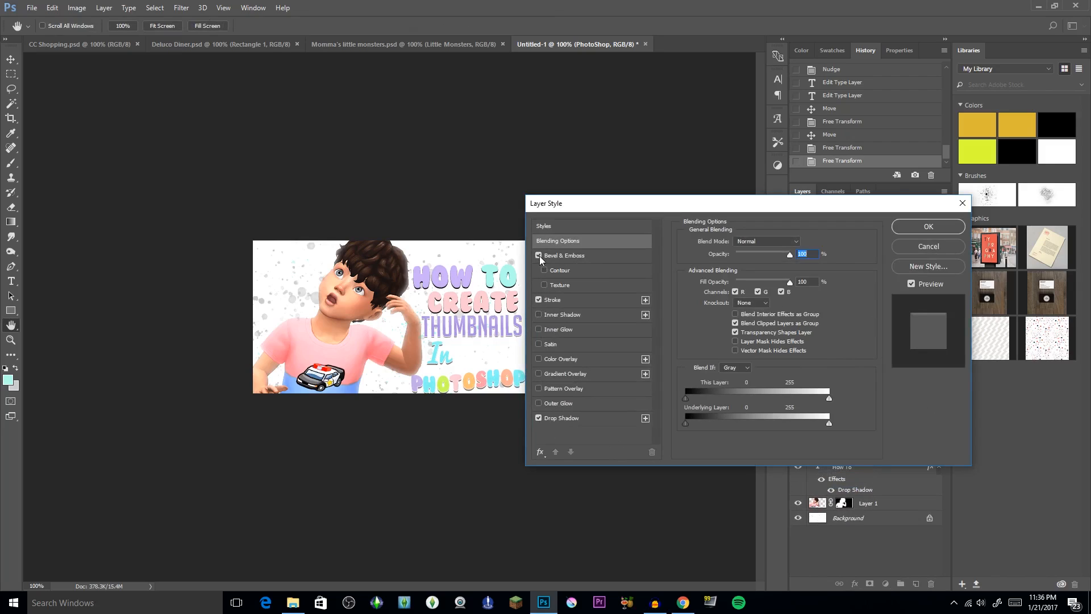
left_click(591, 300)
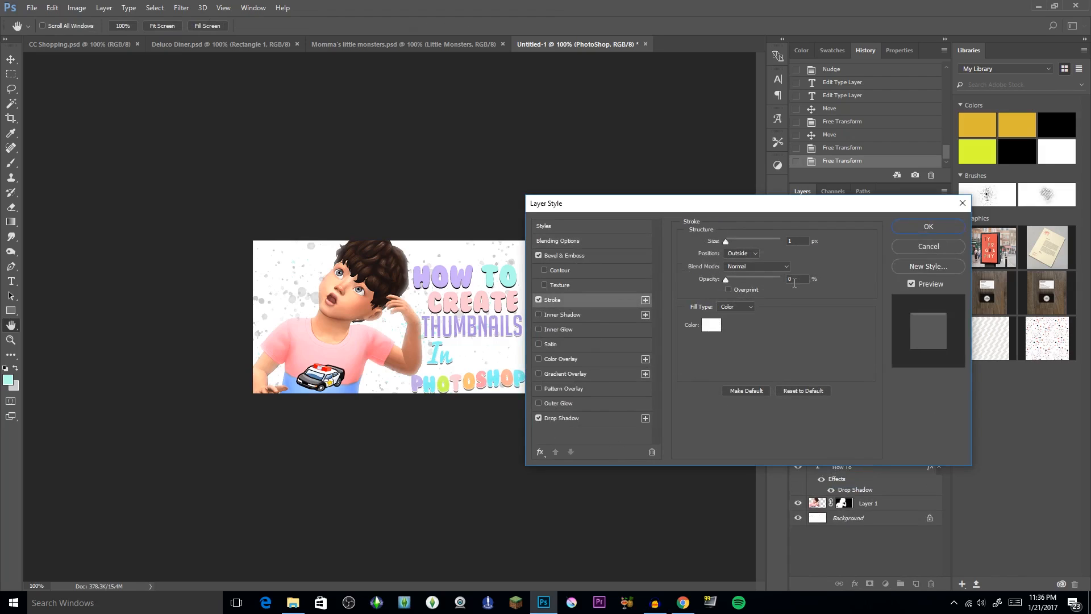
left_click(602, 419)
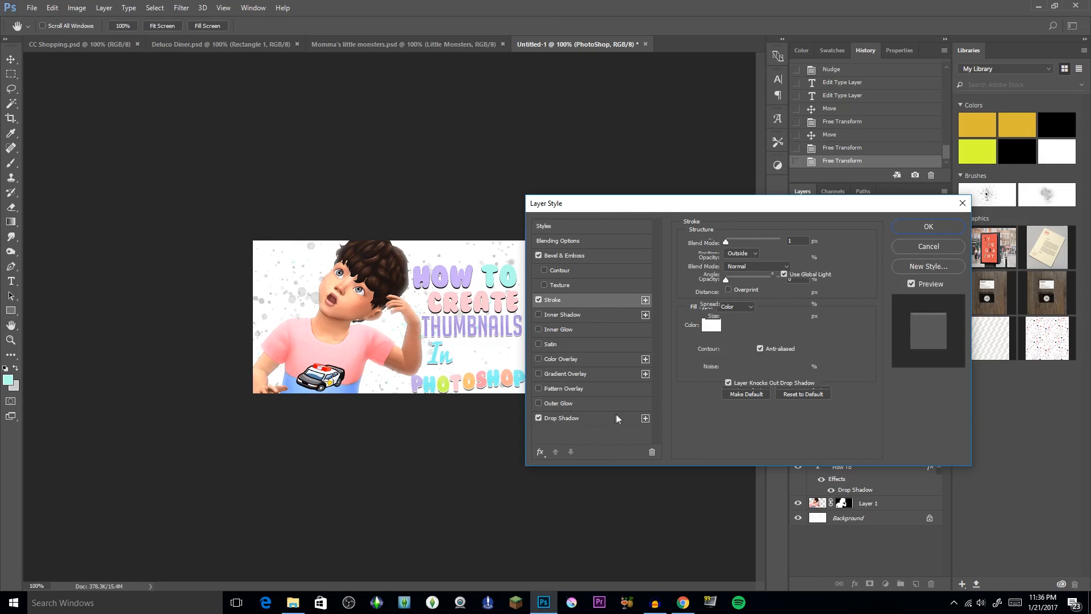
left_click(798, 291)
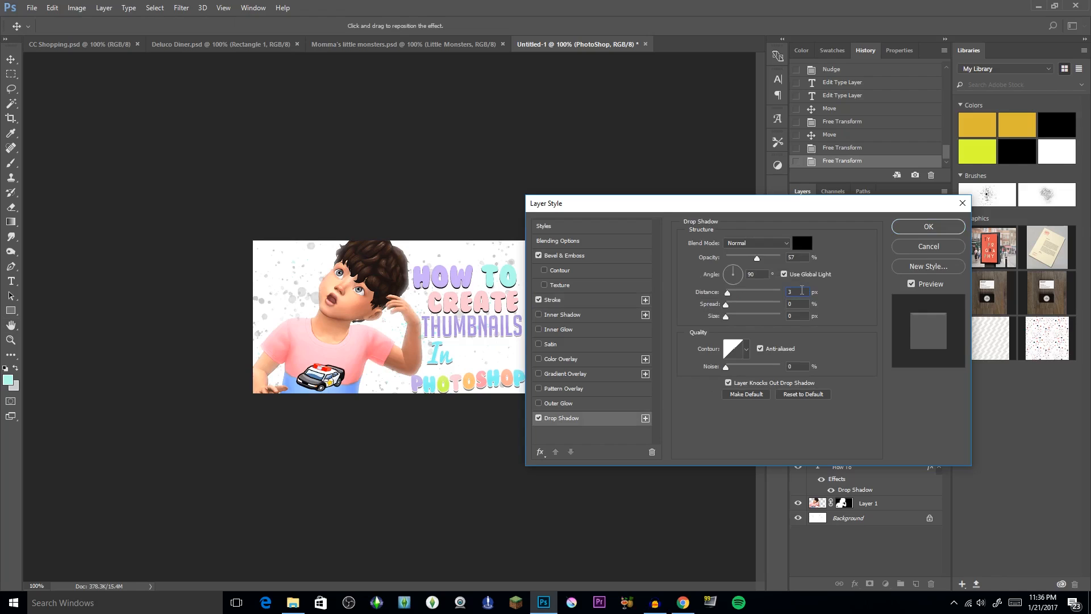
key("Return")
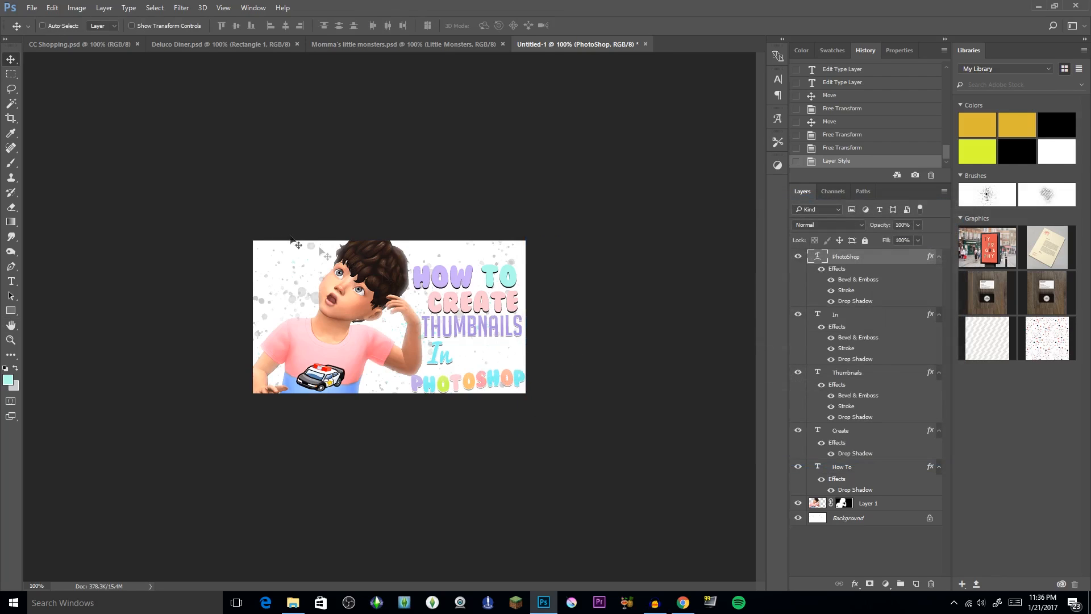
Step: Nudge the "PhotoShop" lettering and the toddler on Layer 1 slightly upward
key("Up")
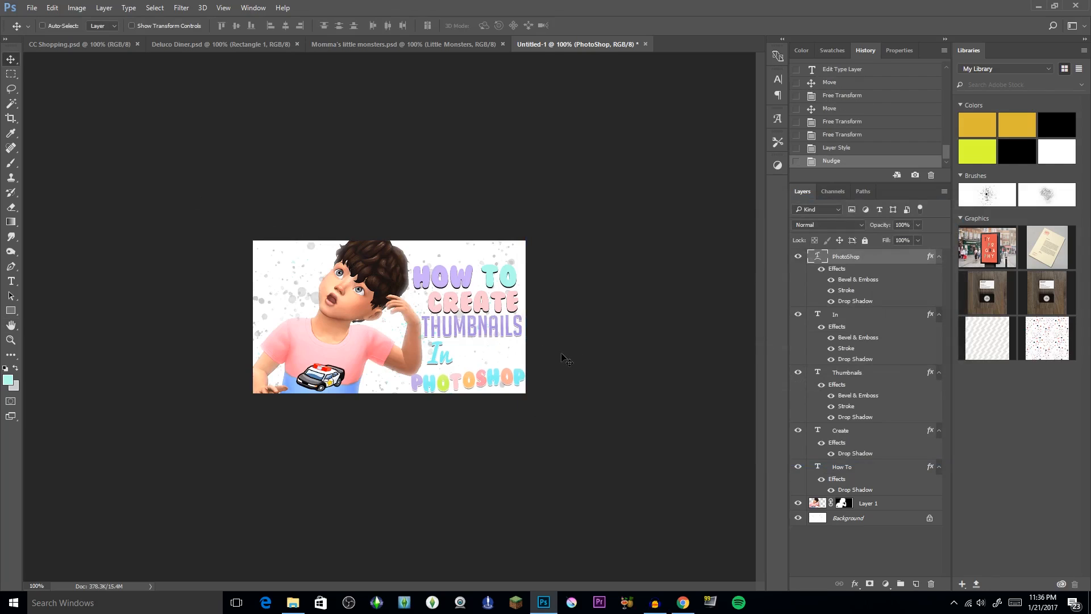
left_click(892, 505)
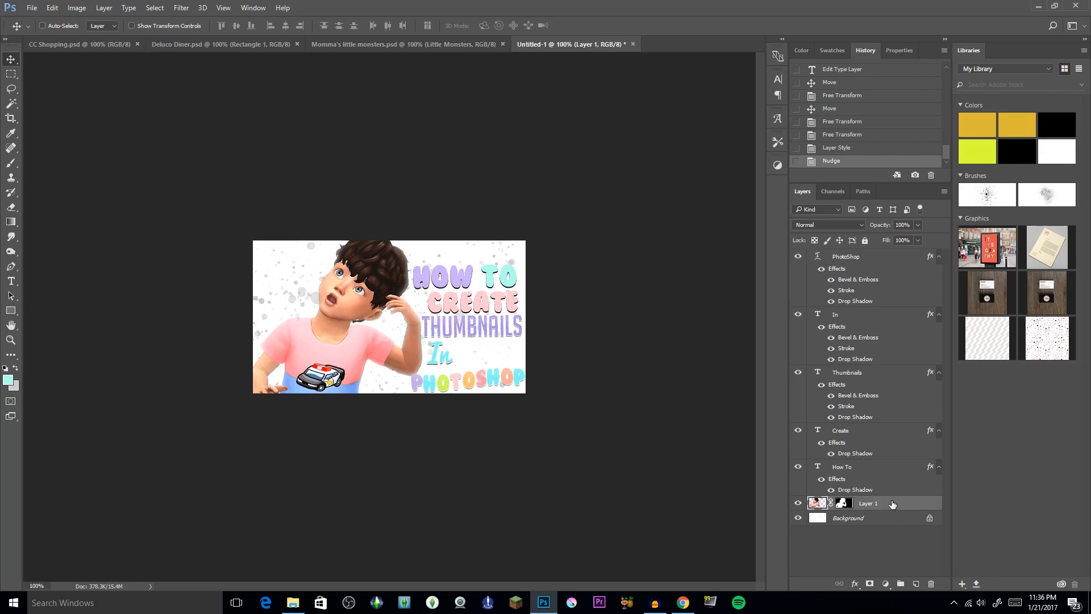
key("Up")
key("Up")
key("Up")
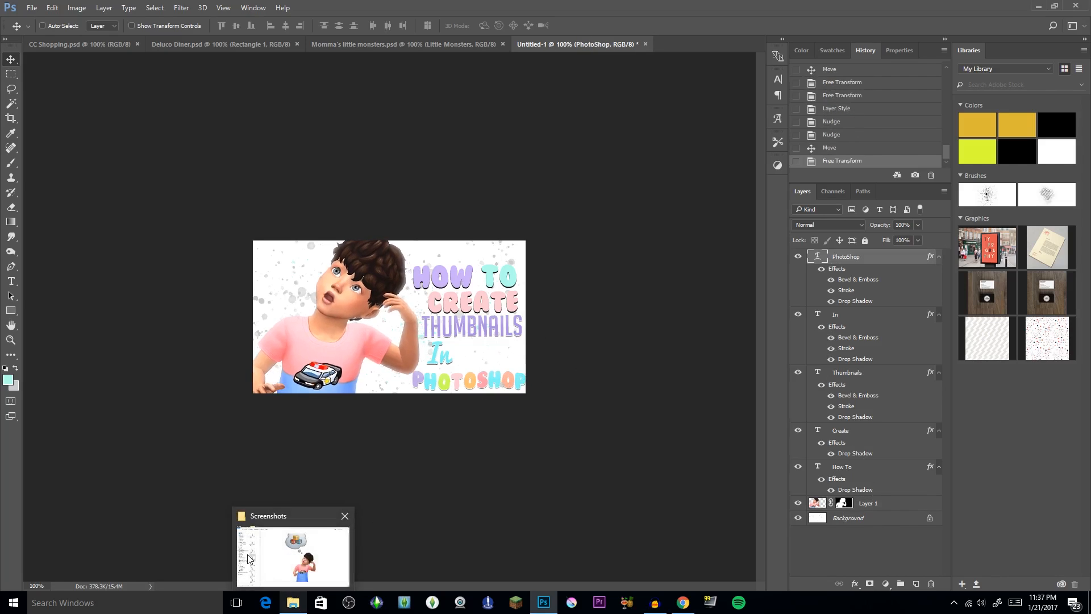
Step: Switch to File Explorer and open the Sims 4 Icons folder inside Pictures
left_click(293, 604)
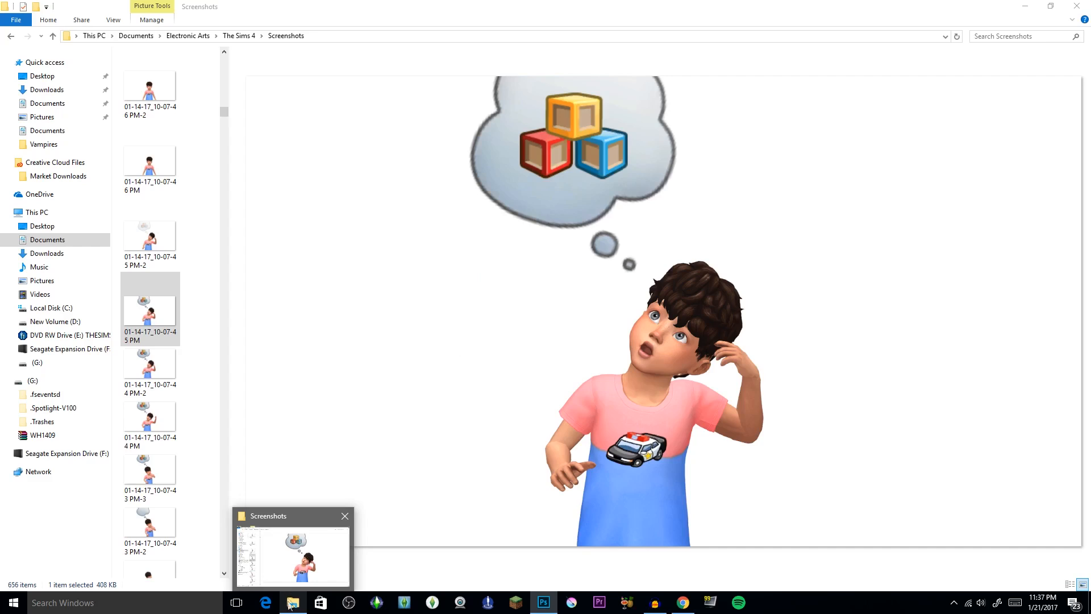
left_click(42, 281)
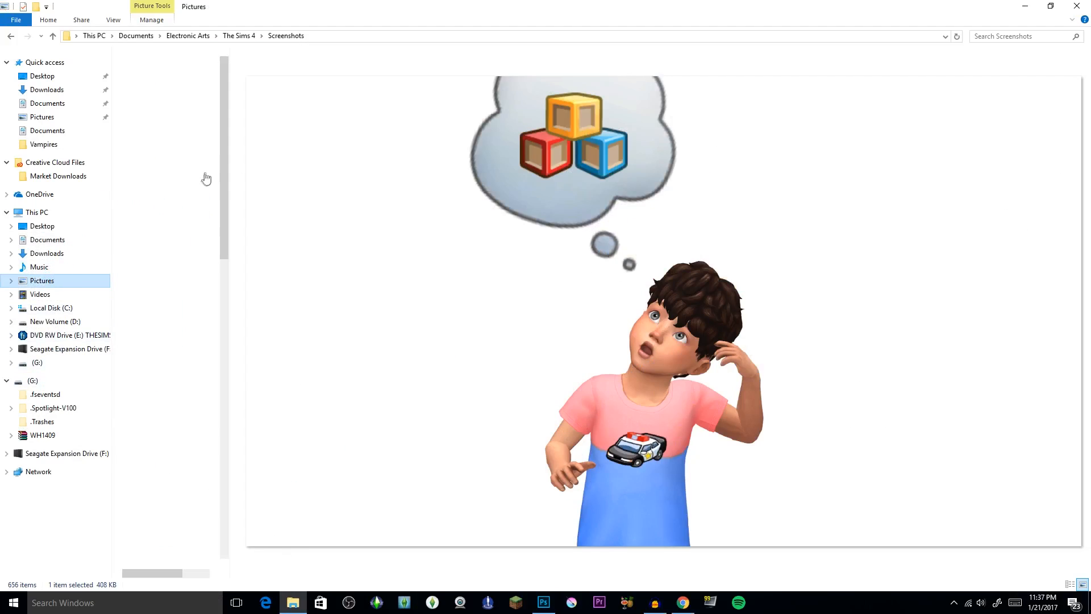
left_click_drag(224, 122, 200, 509)
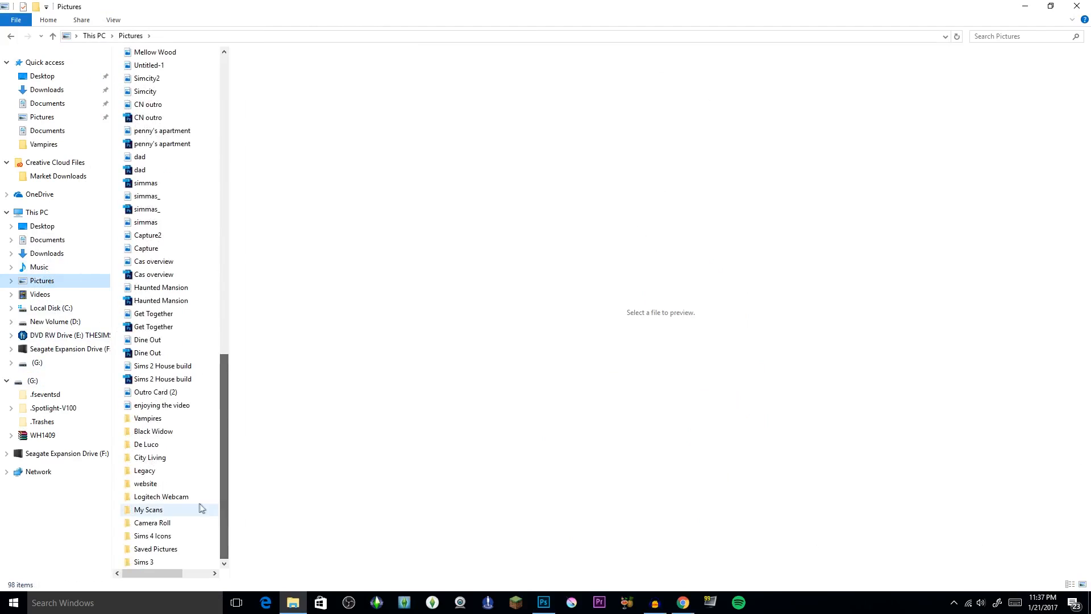
double_click(171, 536)
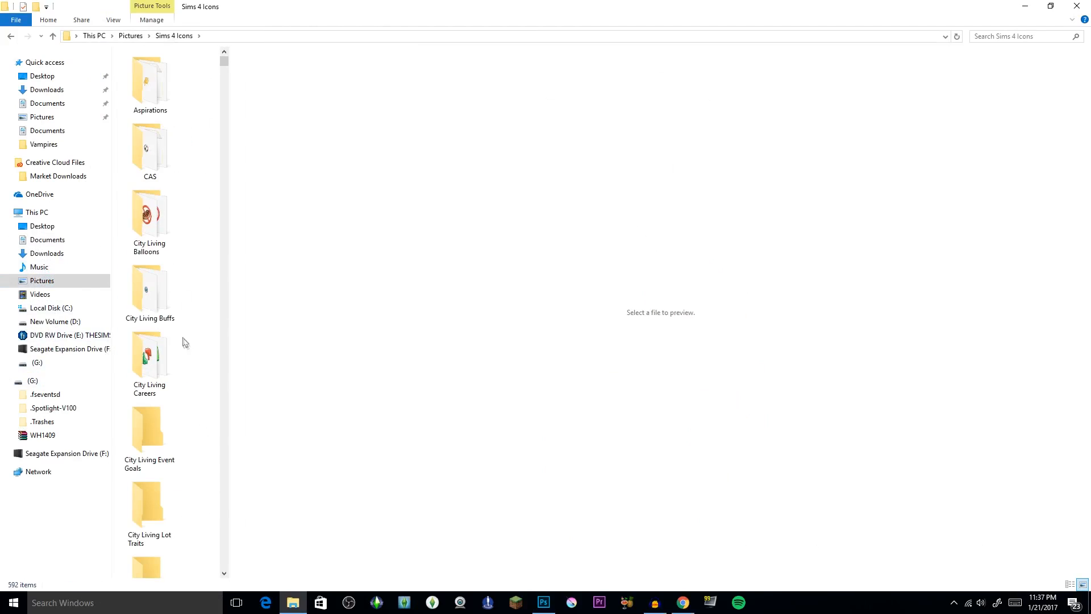
Step: Look through the Sims 4 Icons images for an icon that suits the thinking toddler
left_click_drag(224, 52, 224, 102)
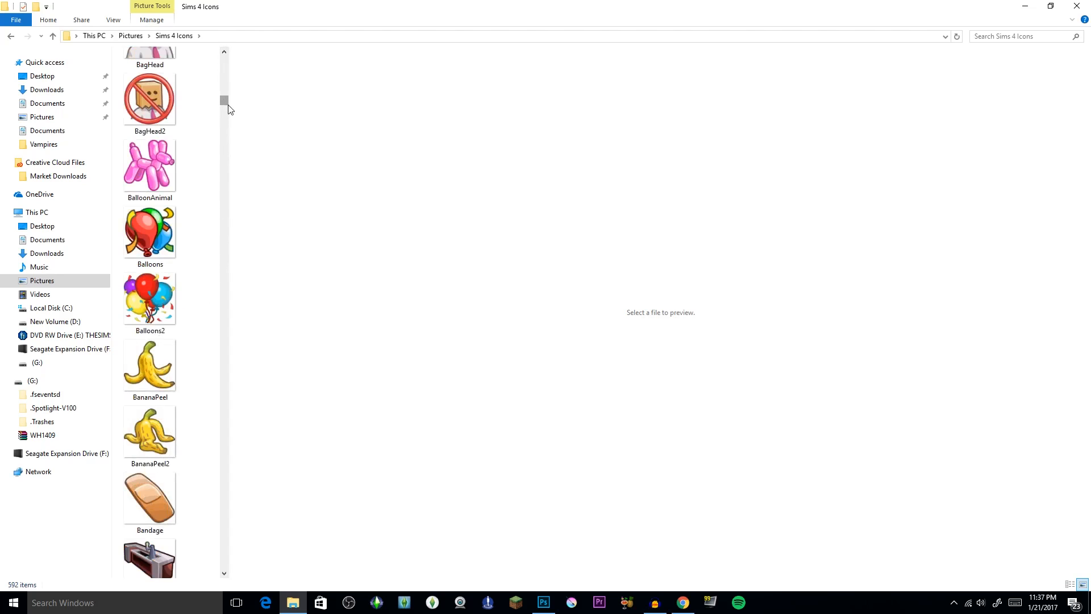
left_click_drag(226, 106, 221, 131)
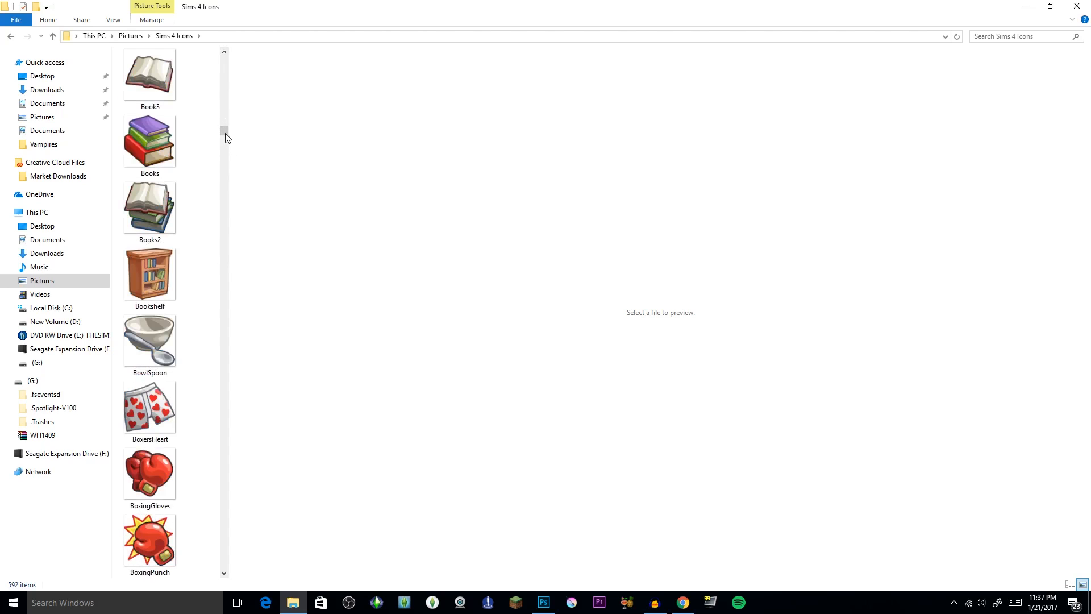
left_click_drag(225, 135, 222, 251)
scroll(188, 280, "down", 10)
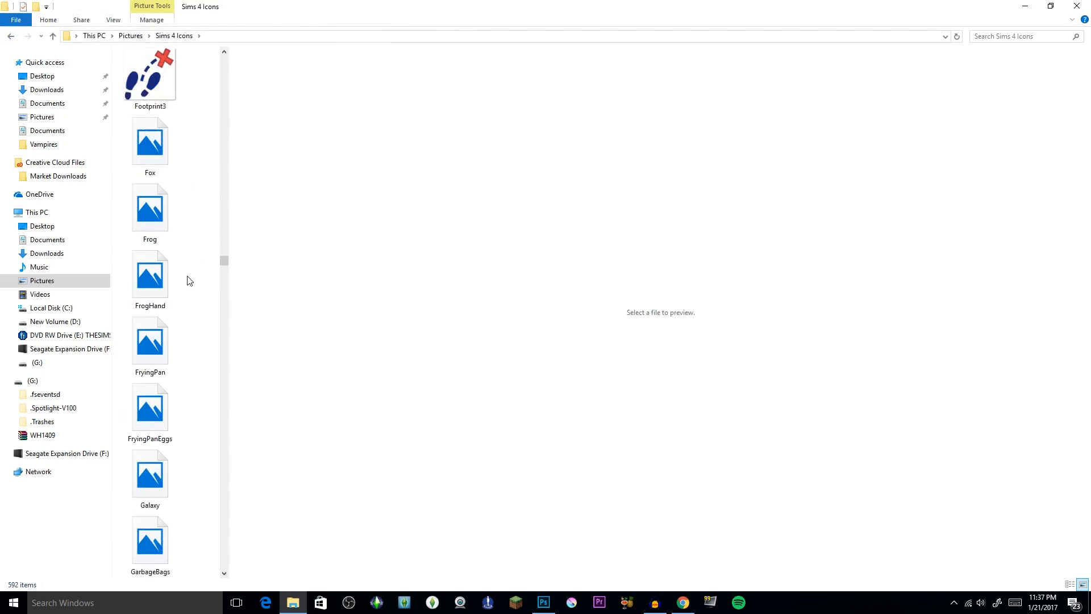
scroll(190, 280, "down", 8)
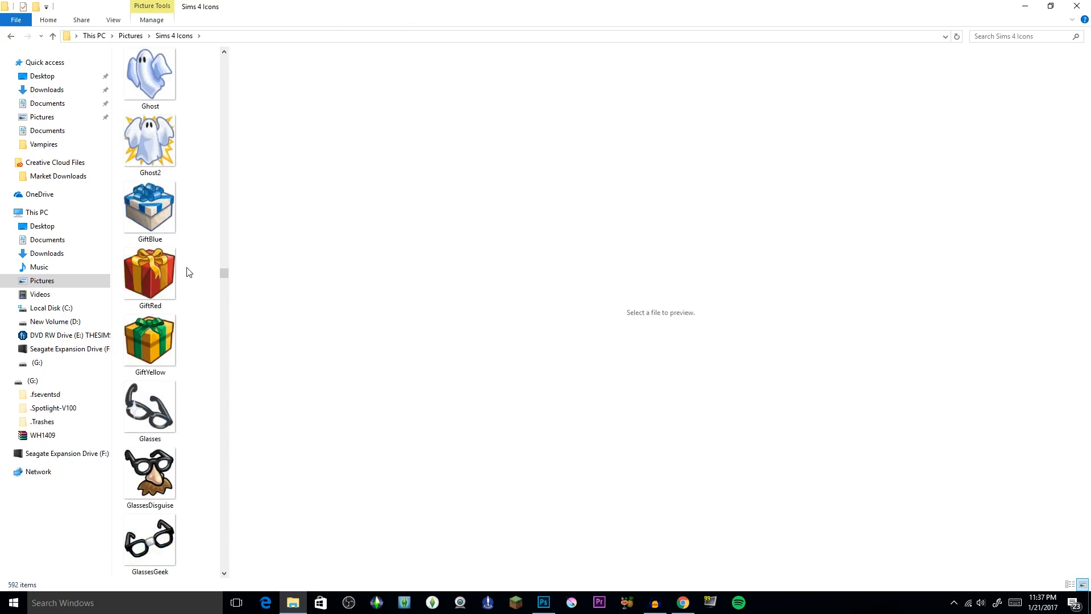
scroll(188, 273, "down", 16)
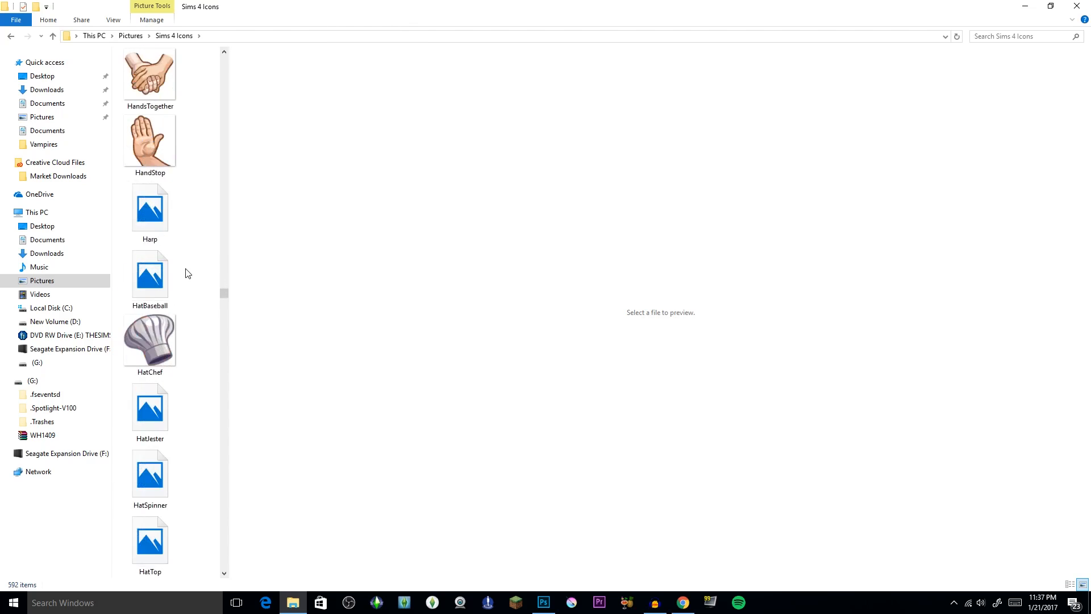
scroll(188, 273, "down", 15)
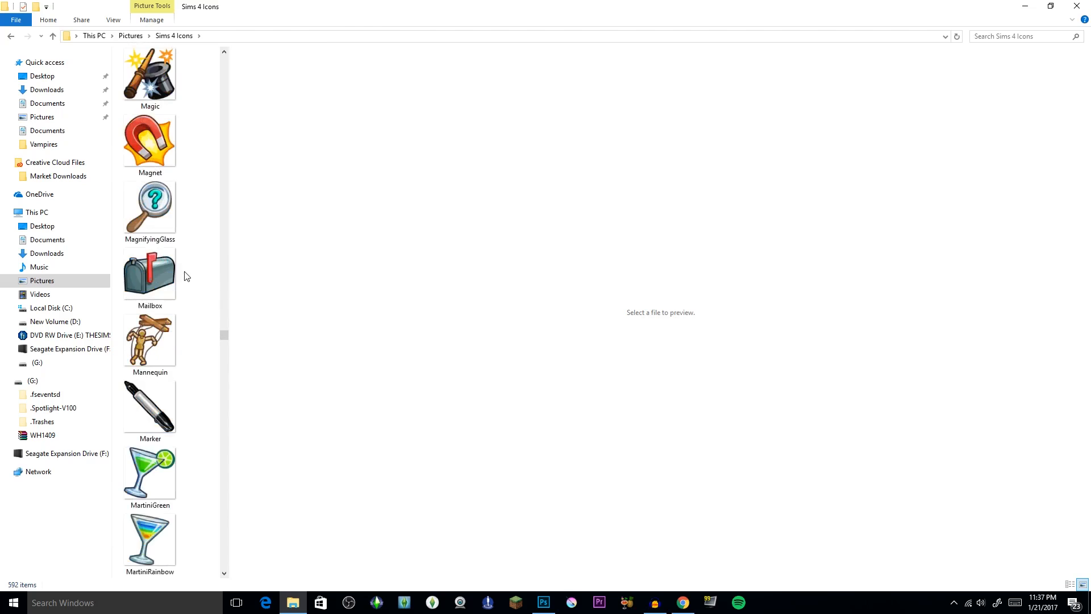
scroll(187, 276, "down", 20)
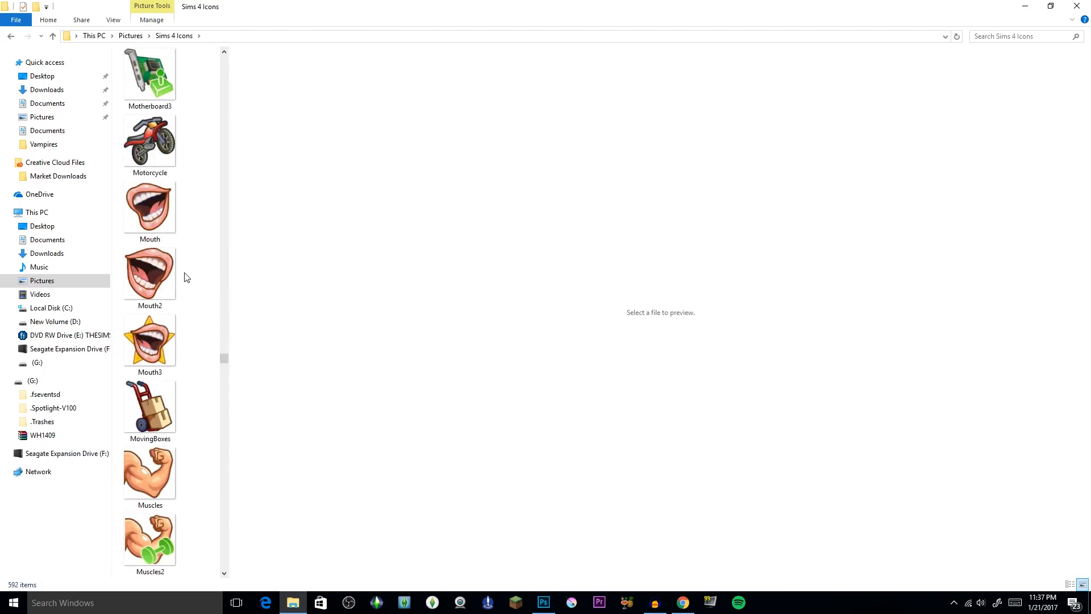
scroll(187, 279, "down", 12)
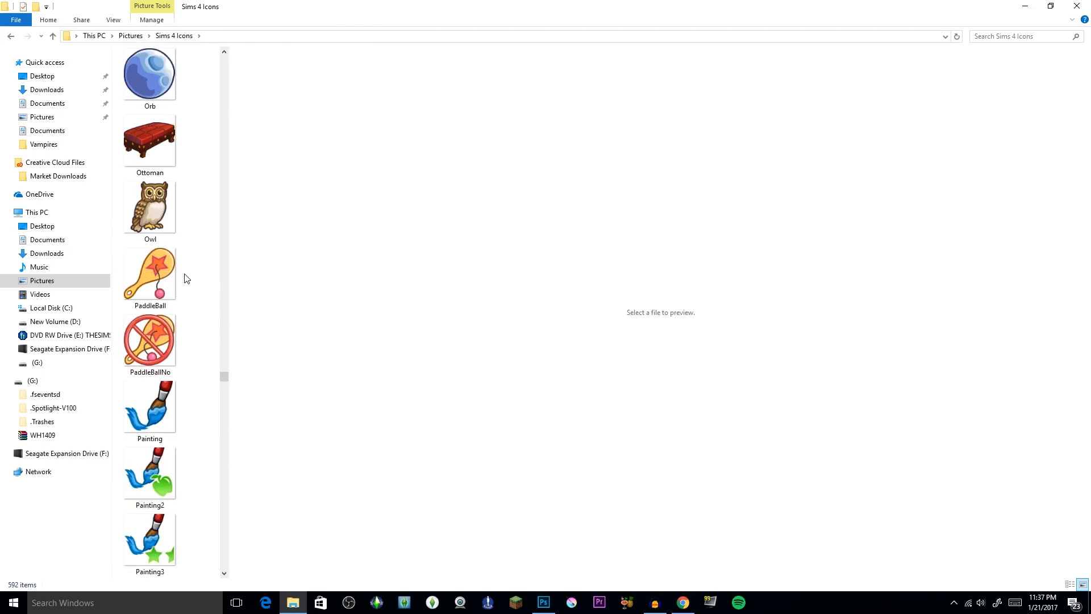
scroll(188, 280, "down", 12)
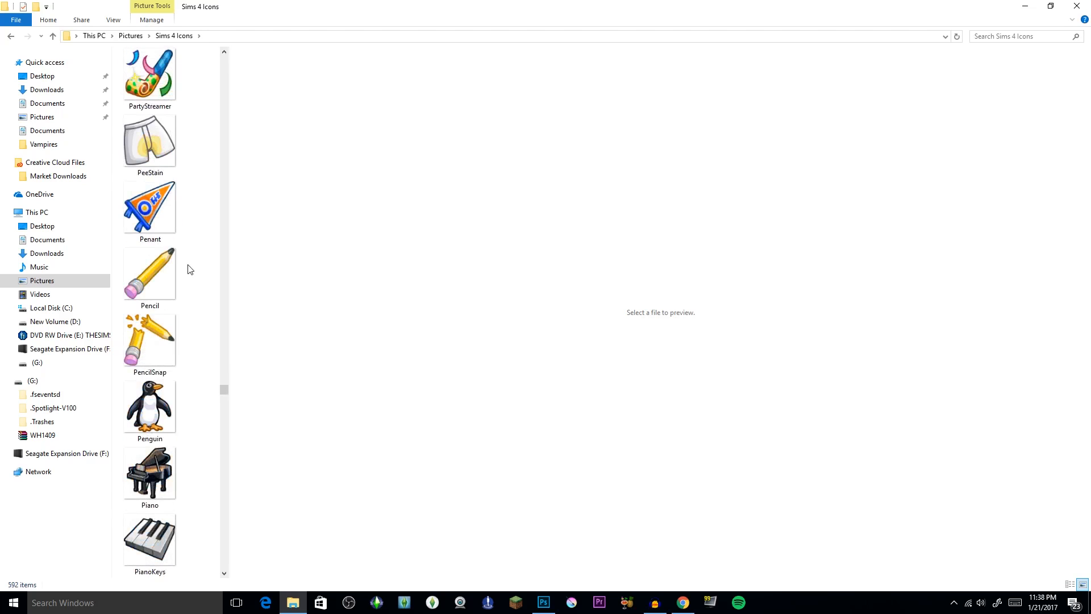
scroll(189, 268, "down", 12)
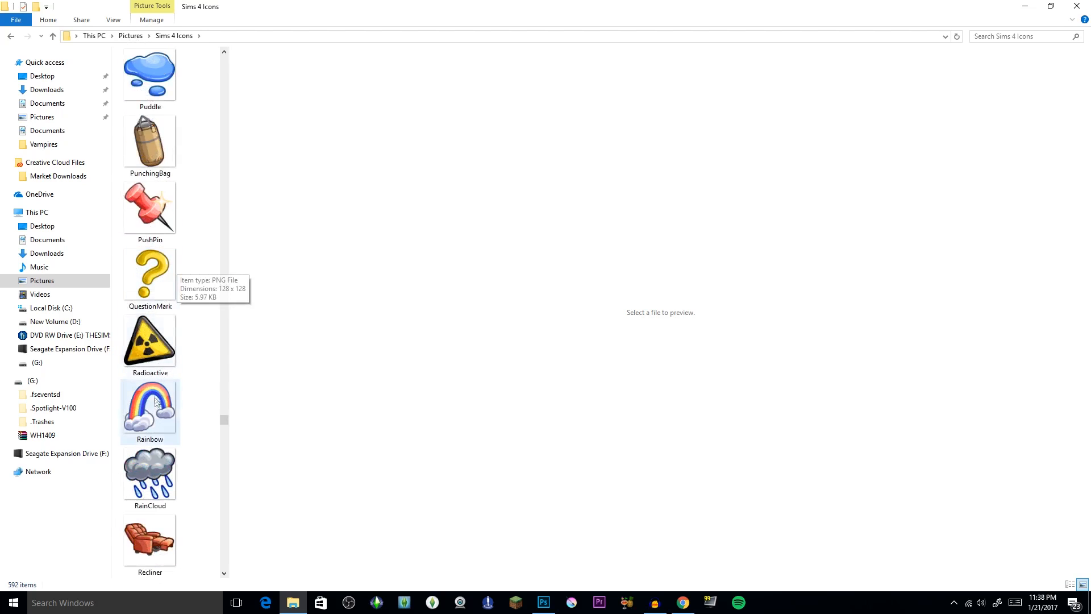
Step: Try placing the QuestionMark icon in the Photoshop thumbnail beside the toddler's head, scaled to 32.25% and rotated about -18.5°
left_click(162, 277)
left_click_drag(326, 10, 745, 115)
left_click_drag(672, 405, 495, 355)
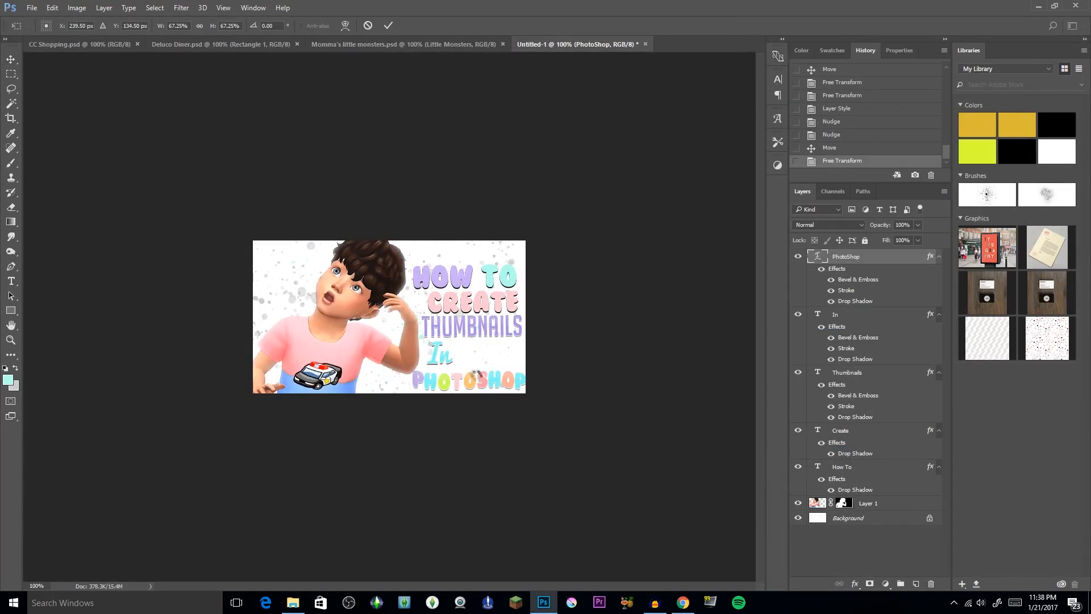
left_click_drag(465, 392, 343, 307)
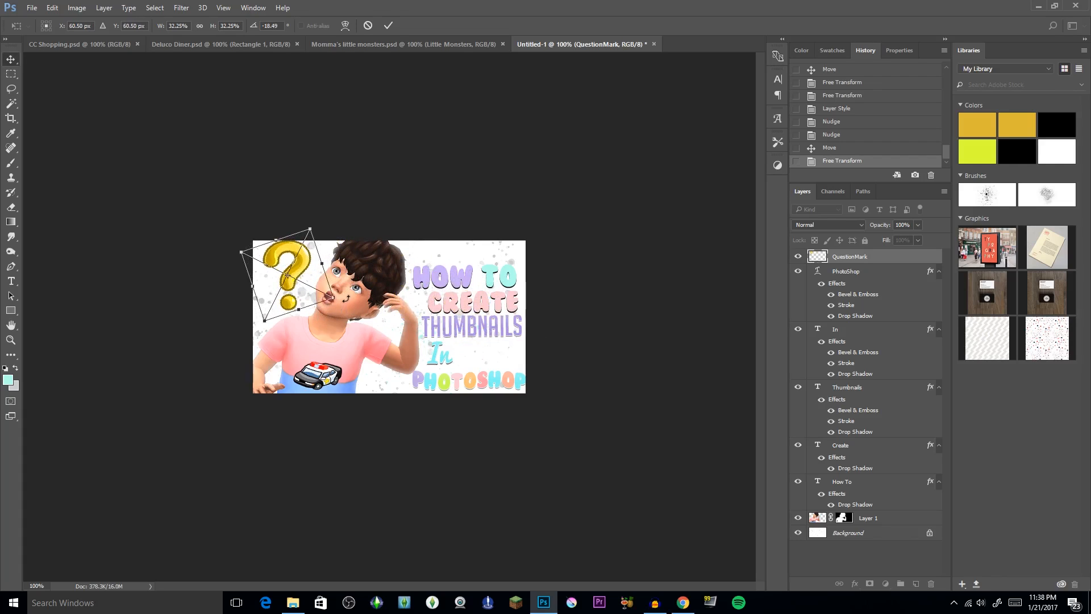
key("Return")
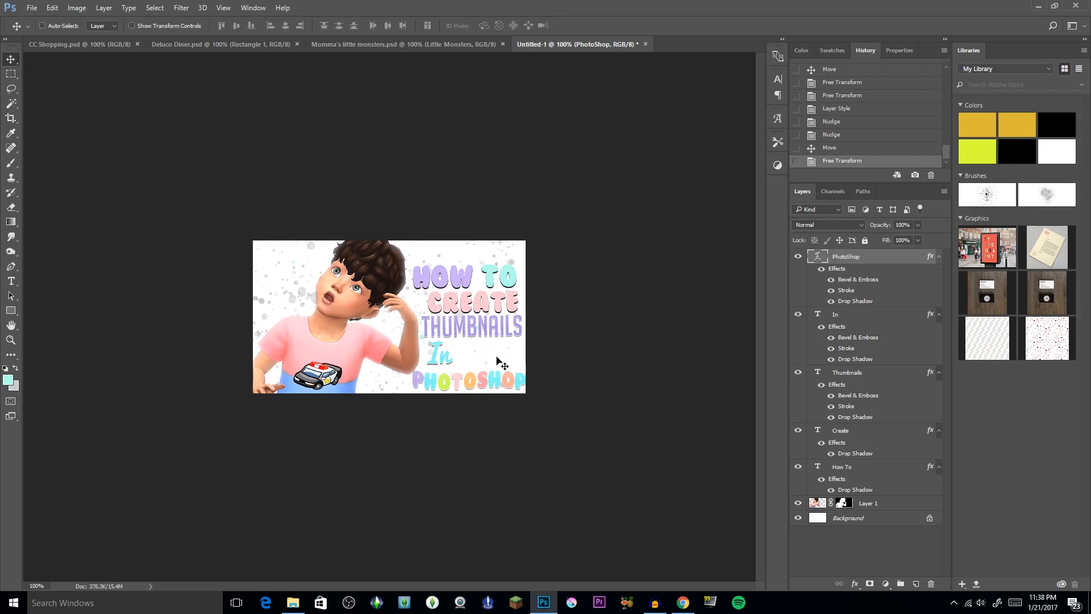
Step: Choose the Kyle's Inkbox - Old Brush Ink preset for the Brush tool, after trying Ratty Inker, Pulp Inker, Perfect Brush 1 and Mr. Natural Brush
left_click(11, 163)
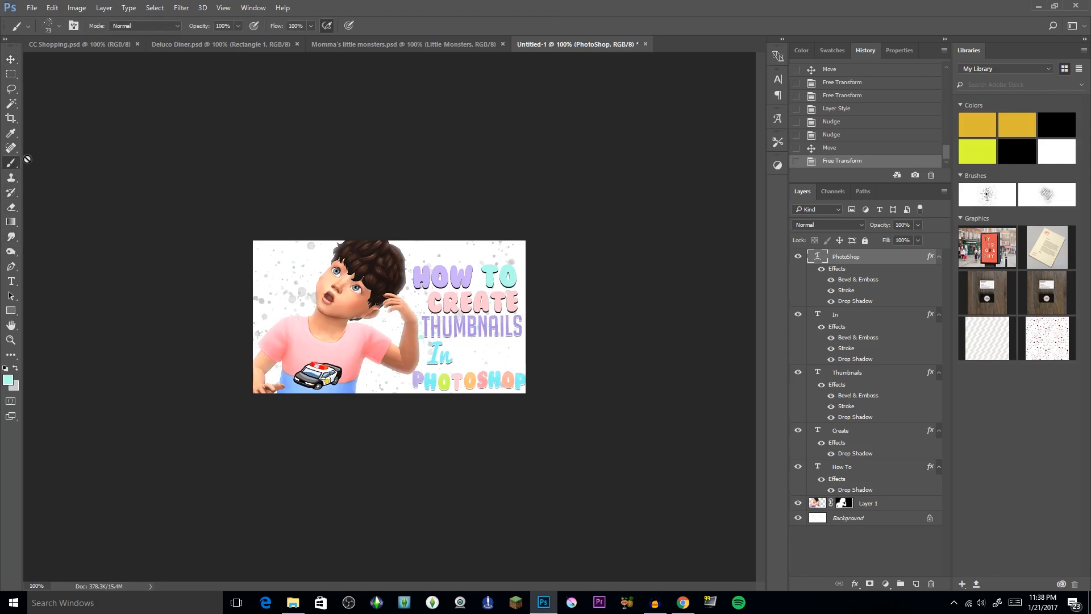
left_click(59, 26)
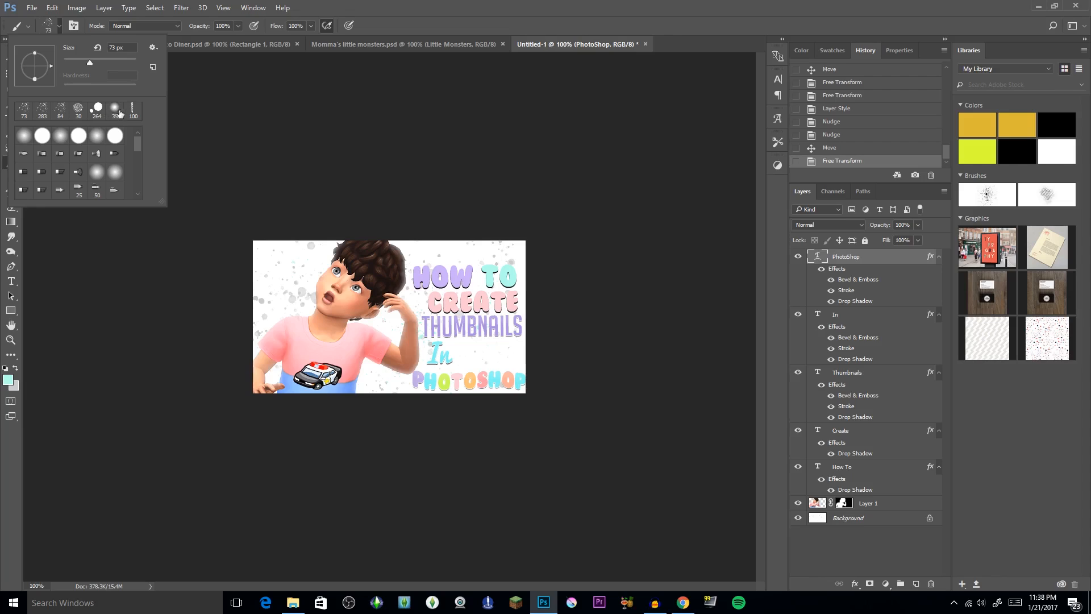
left_click(28, 27)
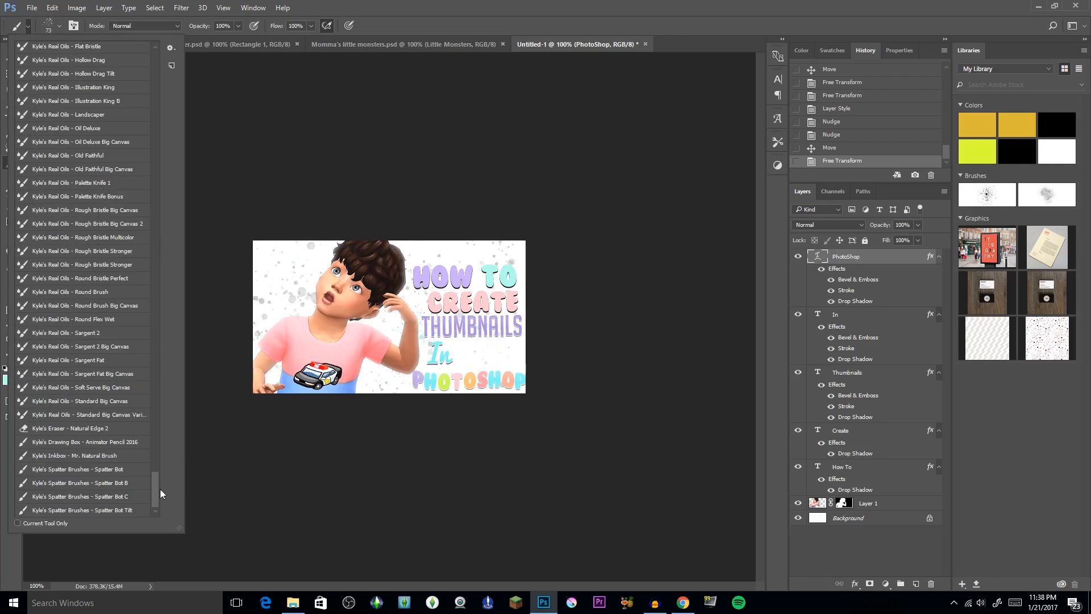
left_click_drag(160, 489, 162, 316)
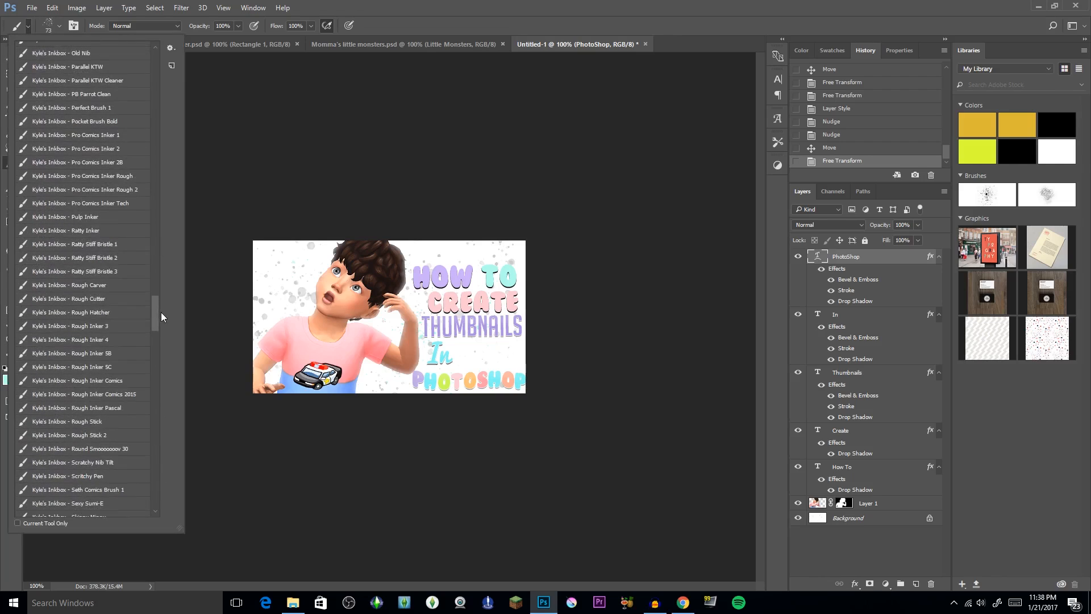
left_click(88, 230)
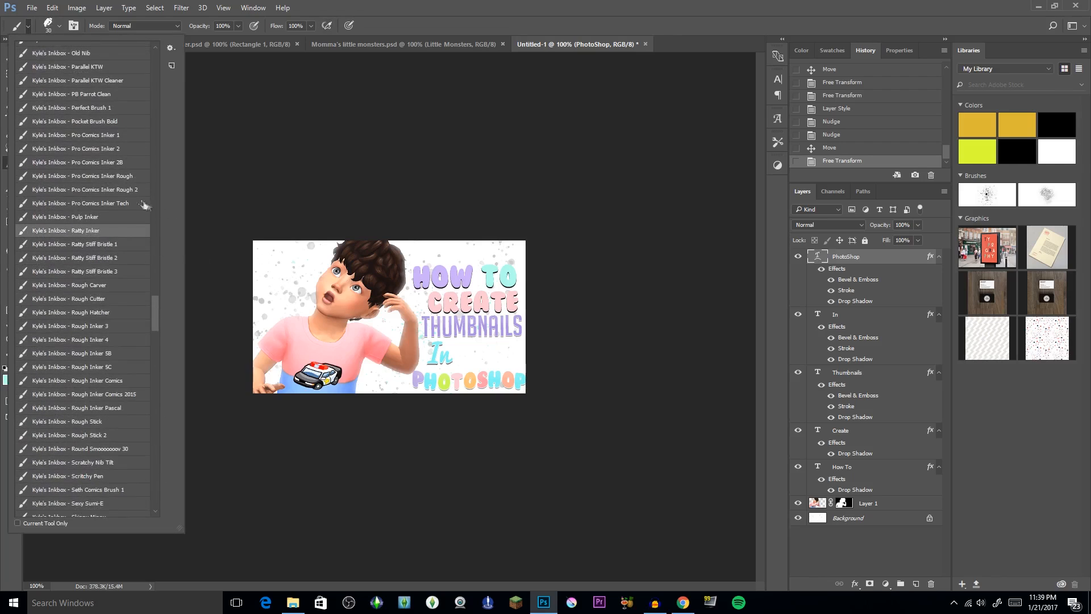
left_click(114, 218)
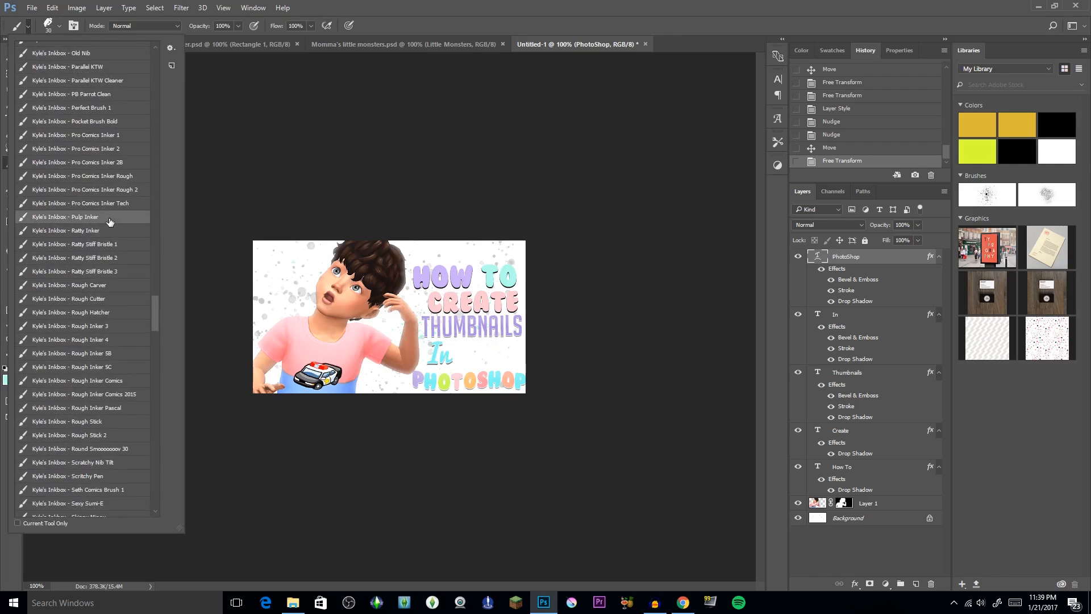
left_click(95, 108)
scroll(158, 285, "up", 7)
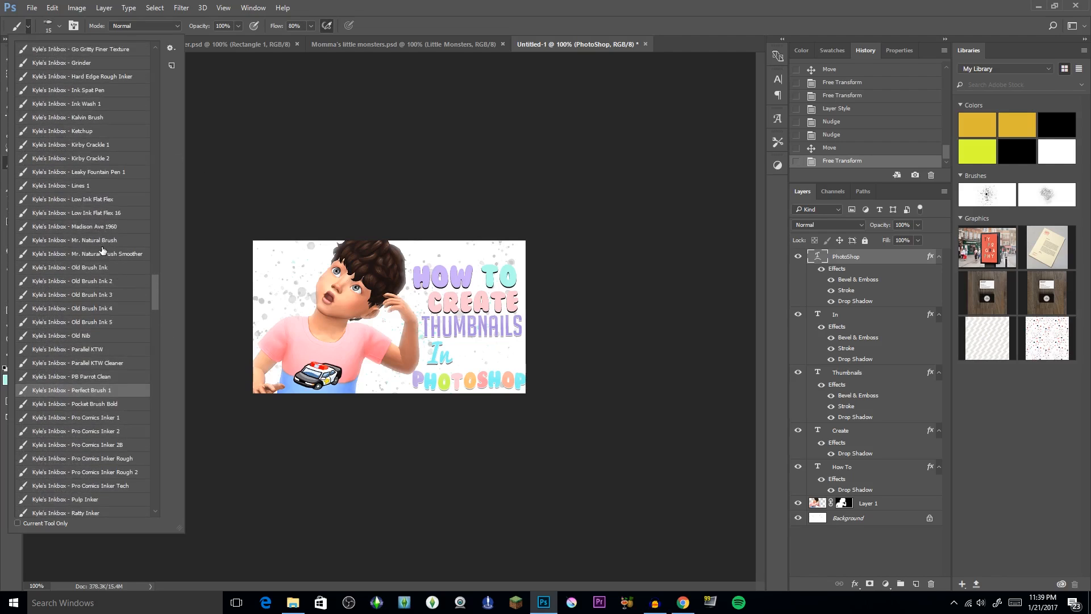
left_click(103, 240)
left_click(100, 268)
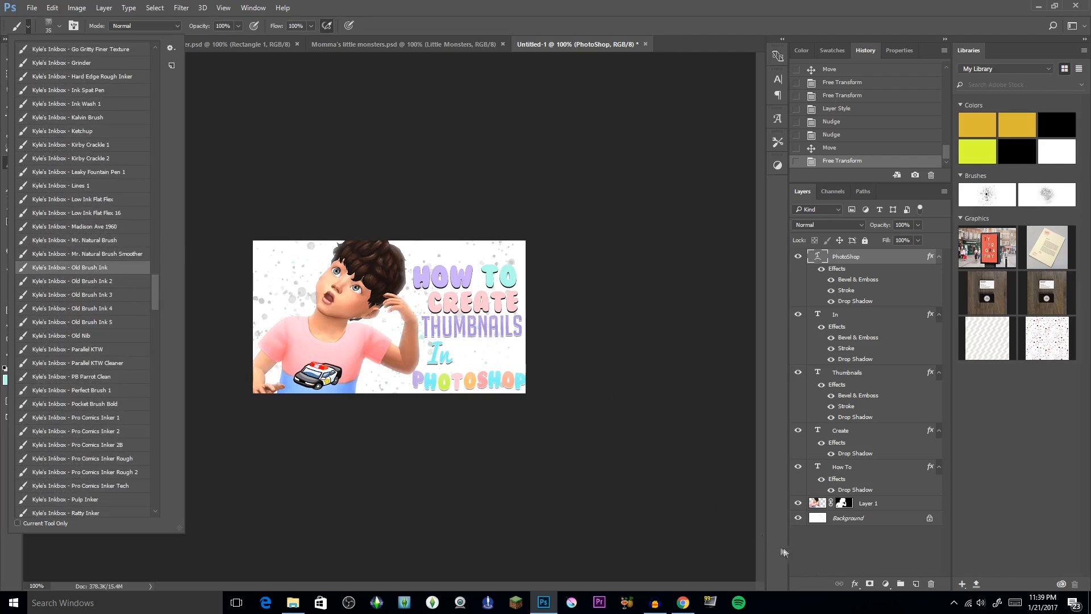
Step: Add a new layer above the PhotoShop text layer and choose the Kyle's Inkbox - Mr. Natural Brush preset
left_click(915, 584)
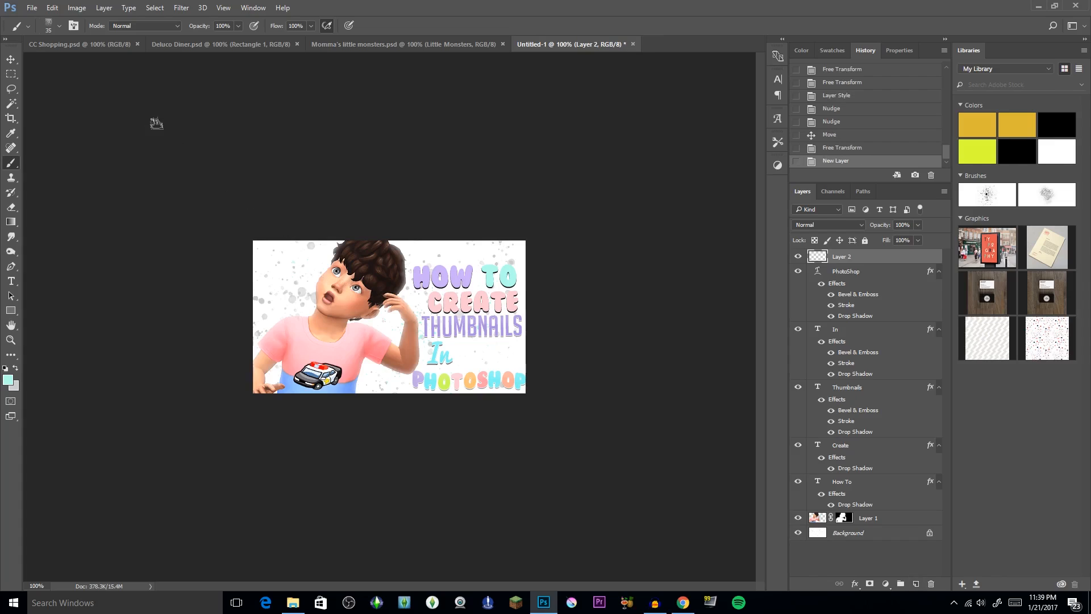
left_click(28, 27)
left_click(99, 161)
left_click(91, 239)
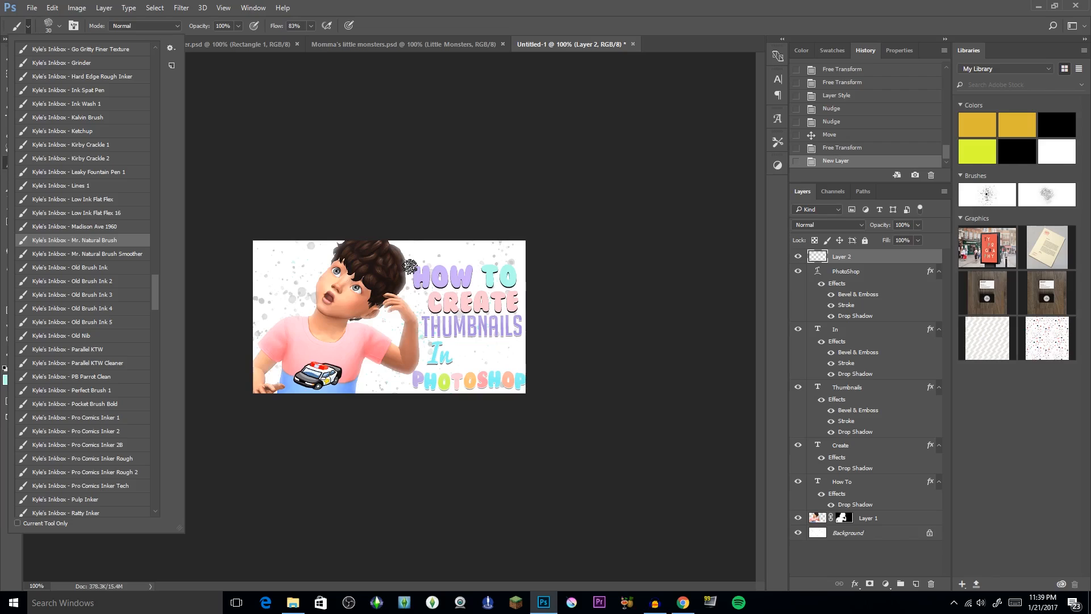
left_click(460, 206)
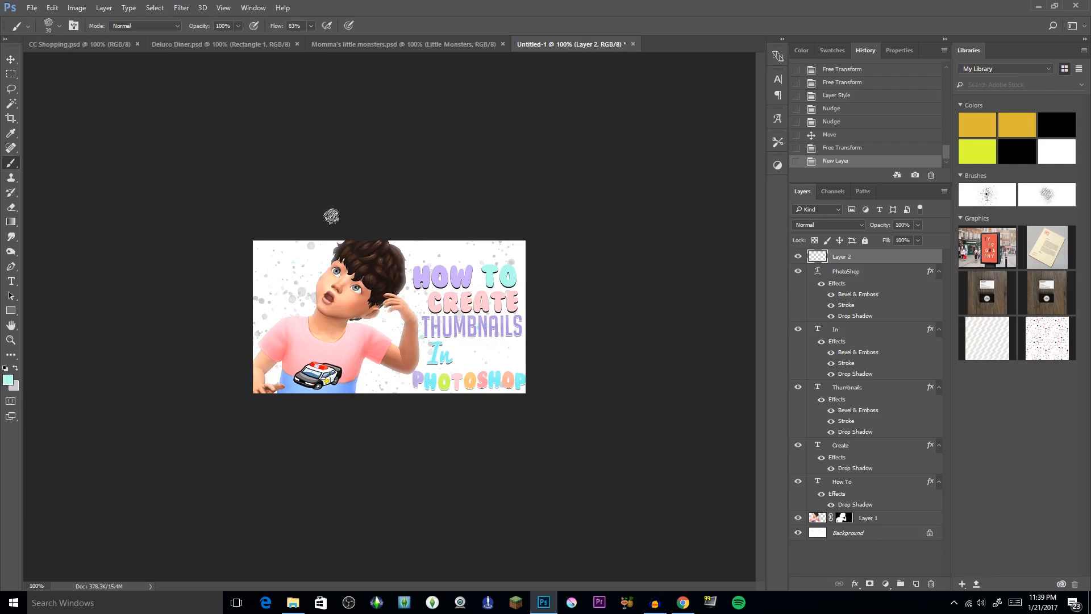
Step: Try painting short mint strokes down the white background beside the toddler's hair and face, and roll the strokes back in the history
left_click(288, 255)
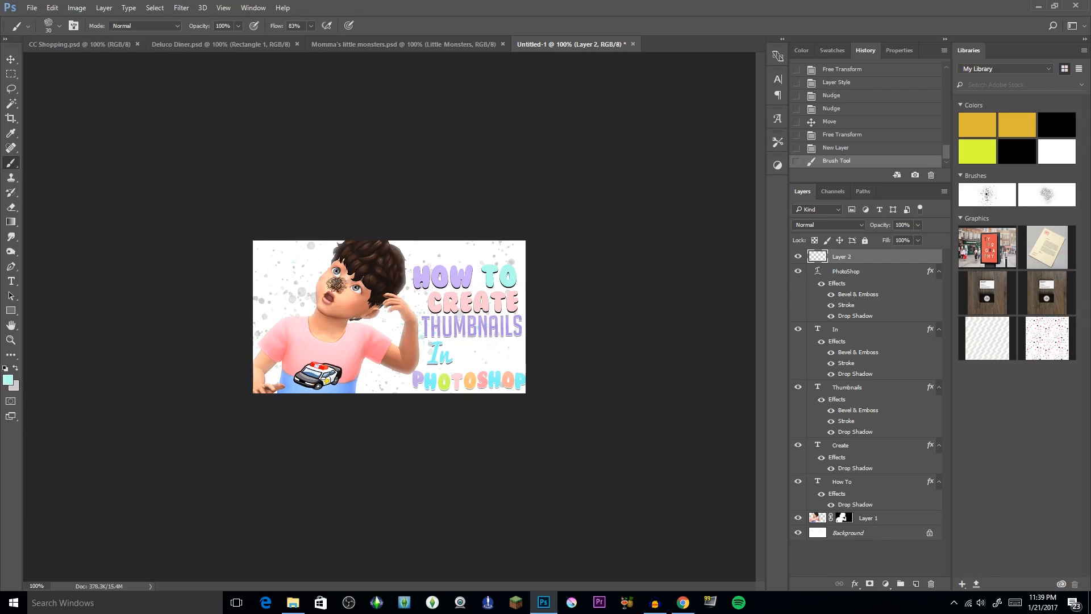
left_click(323, 261)
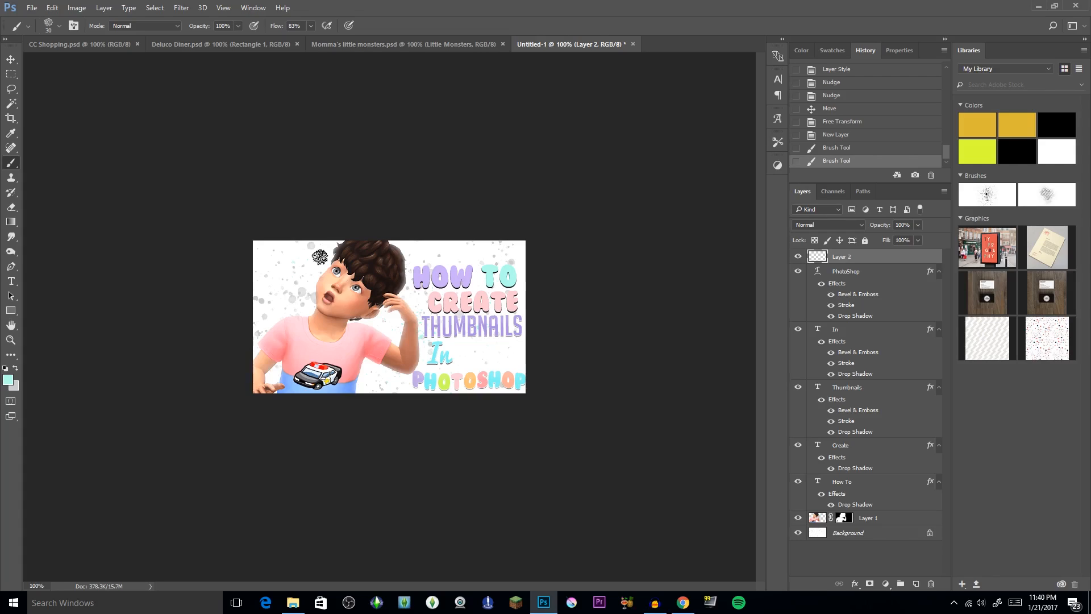
left_click_drag(324, 250, 312, 253)
left_click_drag(314, 266, 305, 268)
left_click_drag(307, 285, 294, 286)
mouse_move(303, 300)
left_mouse_down()
mouse_move(291, 302)
mouse_move(294, 291)
left_mouse_up()
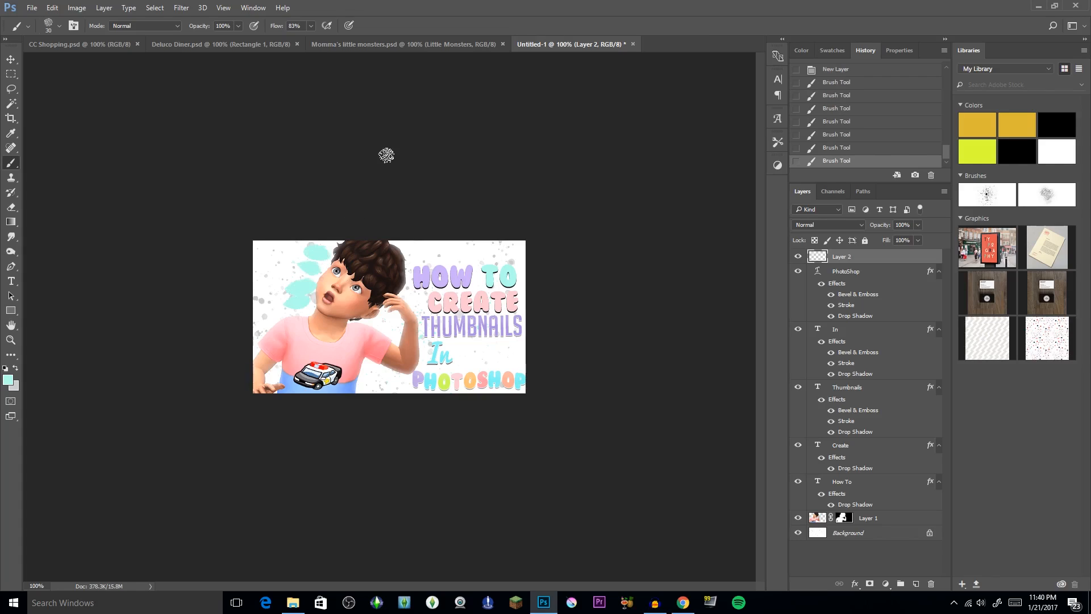
left_click(868, 110)
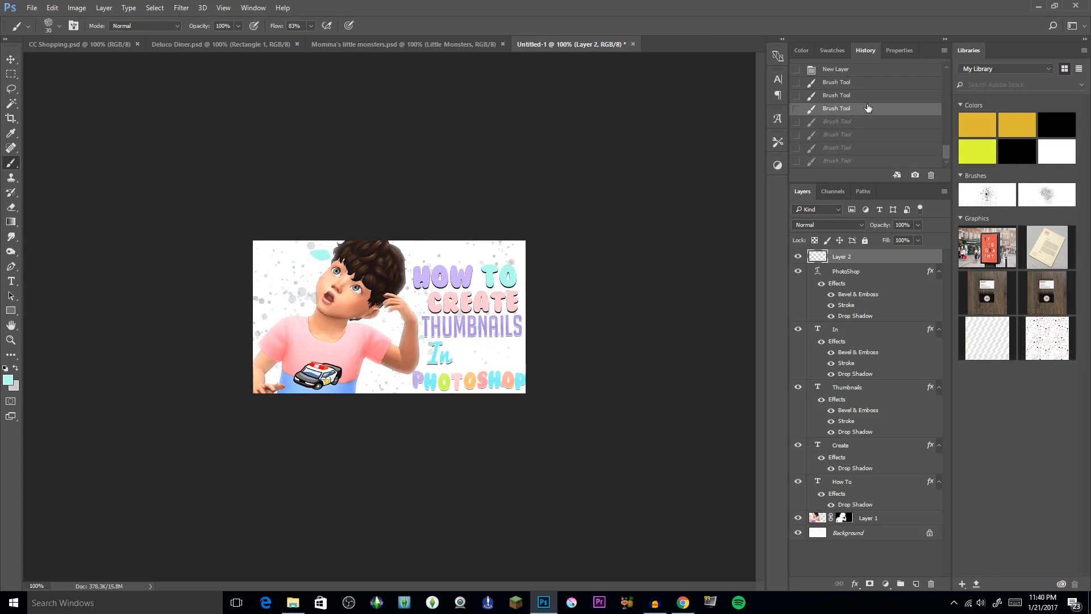
left_click(874, 84)
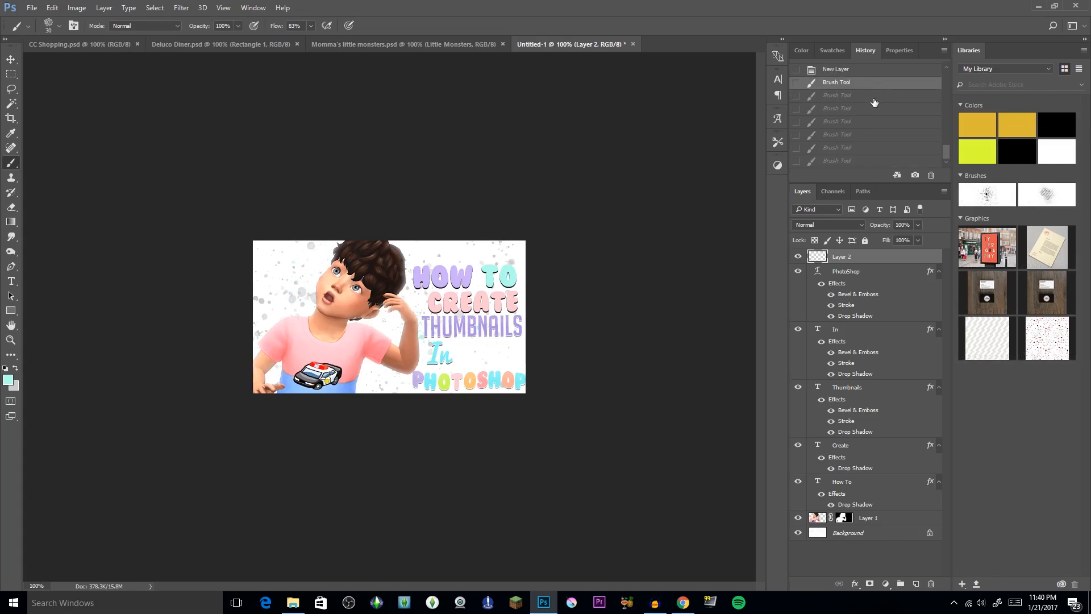